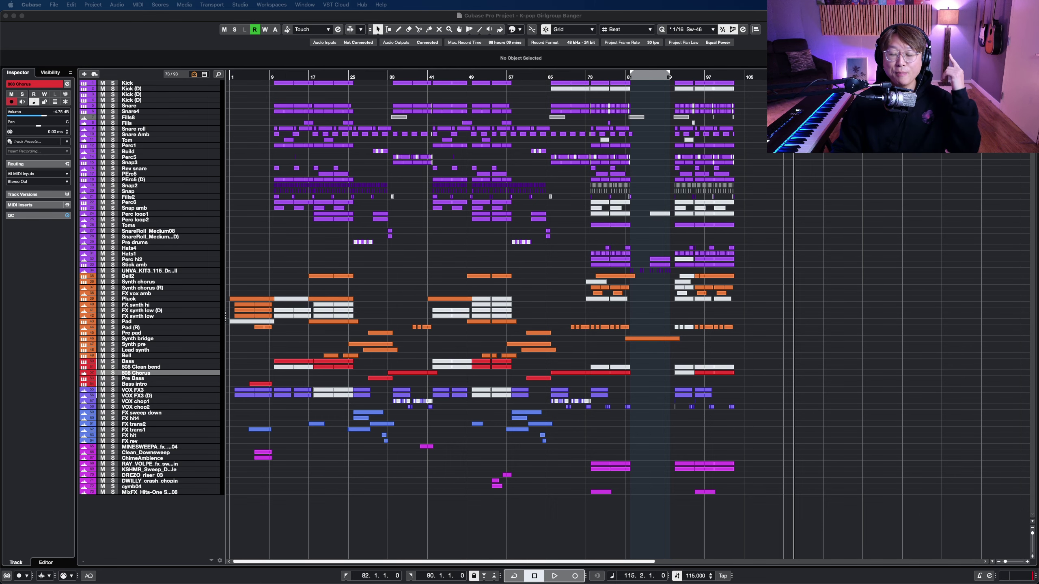
Position the playhead at bar 77, before the bridge, and start playback
{"action": "left_click", "coordinate": [598, 79]}
{"action": "key", "text": "shift+h"}
{"action": "key", "text": "shift+h"}
{"action": "scroll", "coordinate": [606, 98], "scroll_direction": "up", "scroll_amount": 10}
{"action": "key", "text": "h"}
{"action": "key", "text": "h"}
{"action": "key", "text": "h"}
{"action": "key", "text": "h"}
{"action": "left_click", "coordinate": [674, 78]}
{"action": "key", "text": "g"}
{"action": "key", "text": "g"}
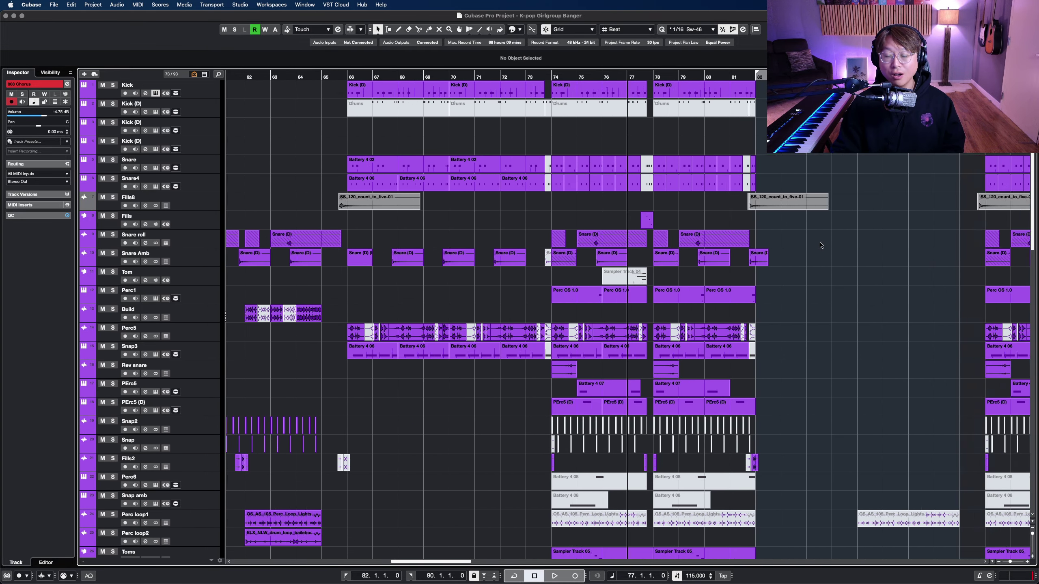
{"action": "key", "text": "shift+g"}
{"action": "key", "text": "shift+h"}
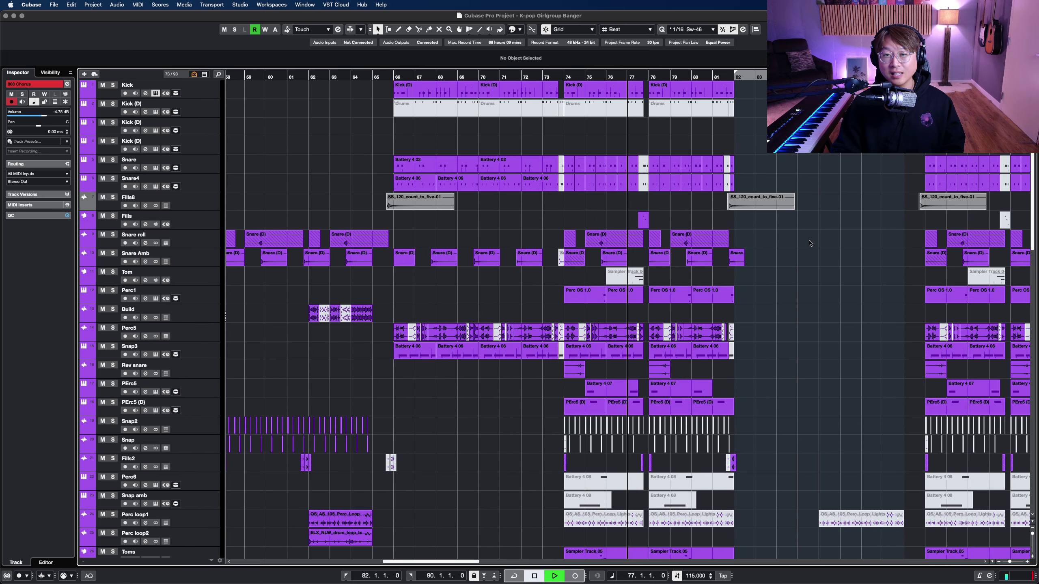
Listen through to the end of bar 81 while reviewing the chorus tracks and full arrangement, and stop playback
{"action": "key", "text": "h"}
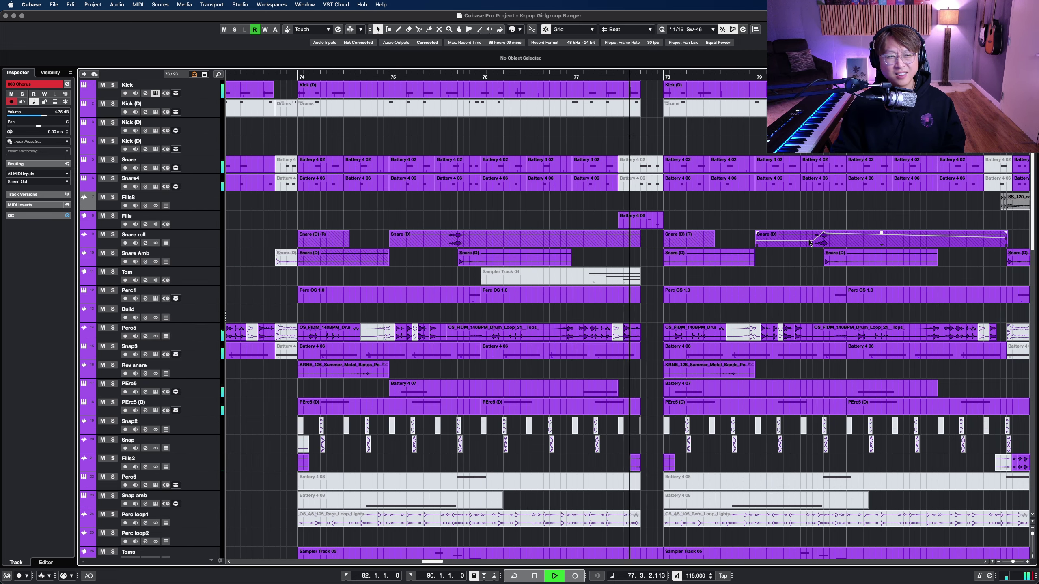
{"action": "key", "text": "shift+g"}
{"action": "key", "text": "shift+h"}
{"action": "key", "text": "g"}
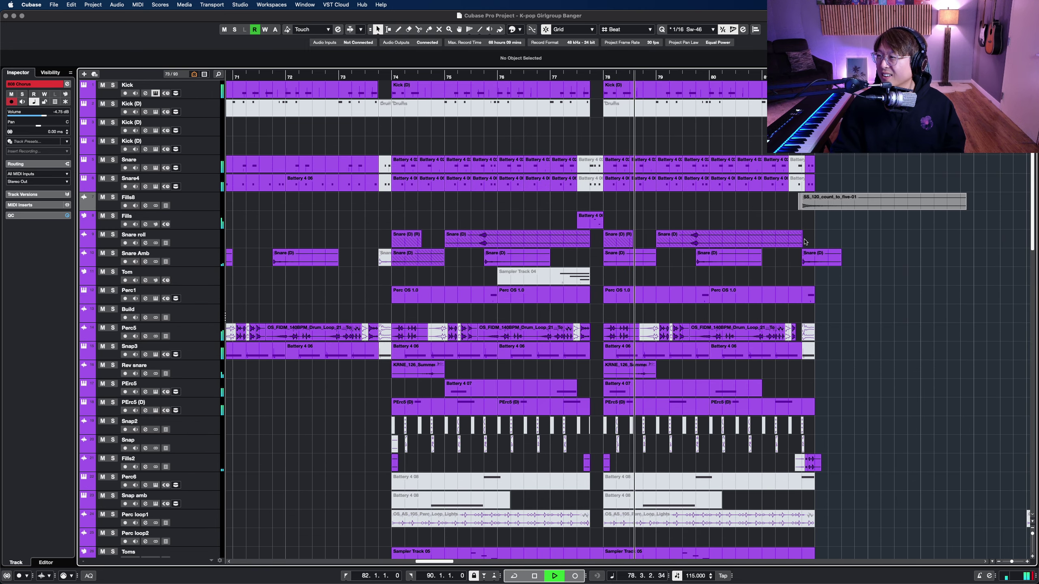
{"action": "key", "text": "g"}
{"action": "key", "text": "g"}
{"action": "key", "text": "shift+g"}
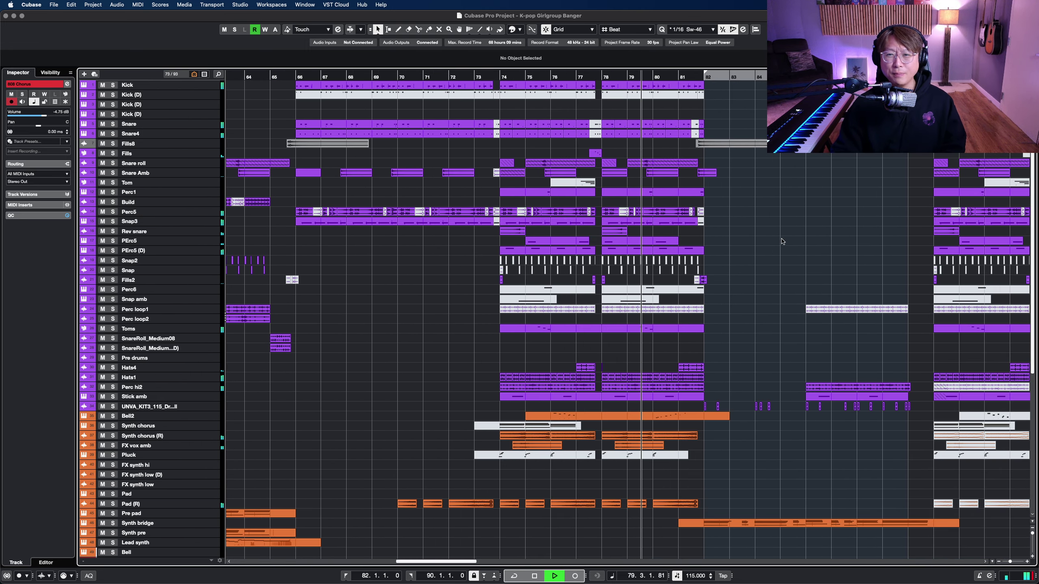
{"action": "key", "text": "g"}
{"action": "key", "text": "g"}
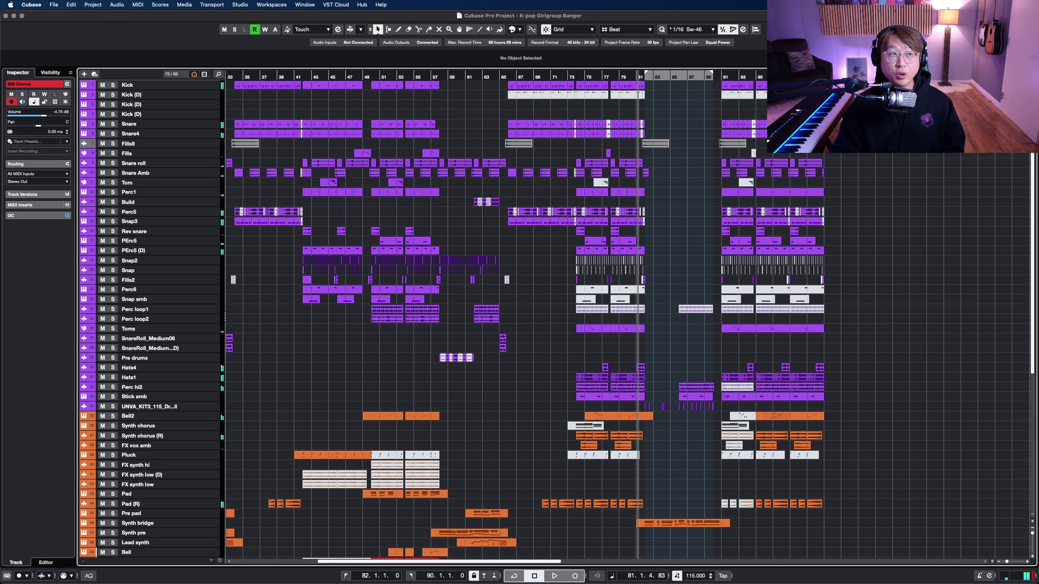
{"action": "key", "text": "g"}
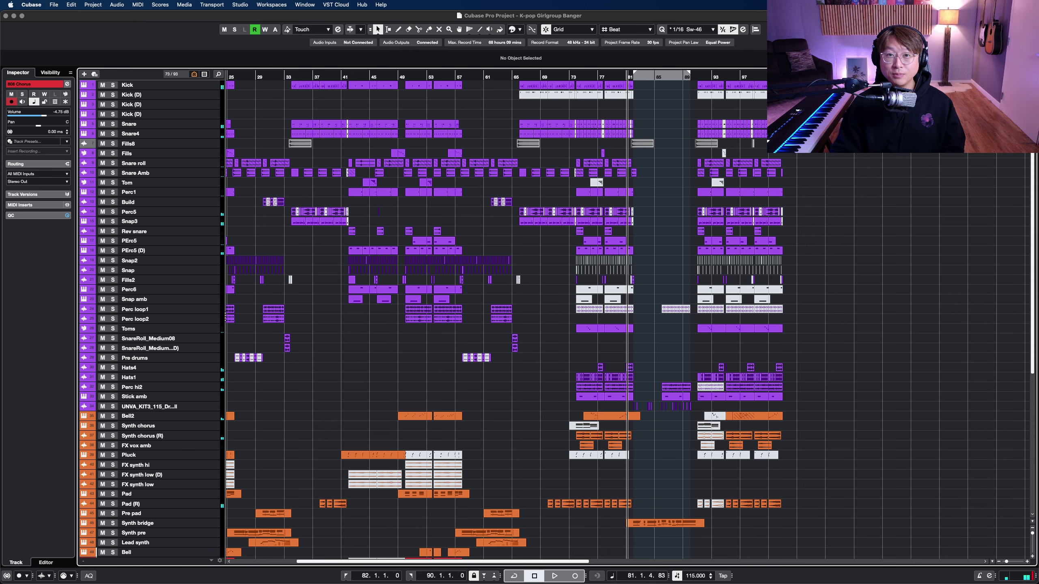
Switch to Chrome and look over the Black Friday K-pop sample pack offers on umsicmusic.com
{"action": "left_click_drag", "start_coordinate": [0, 164], "coordinate": [681, 59]}
{"action": "double_click", "coordinate": [567, 59]}
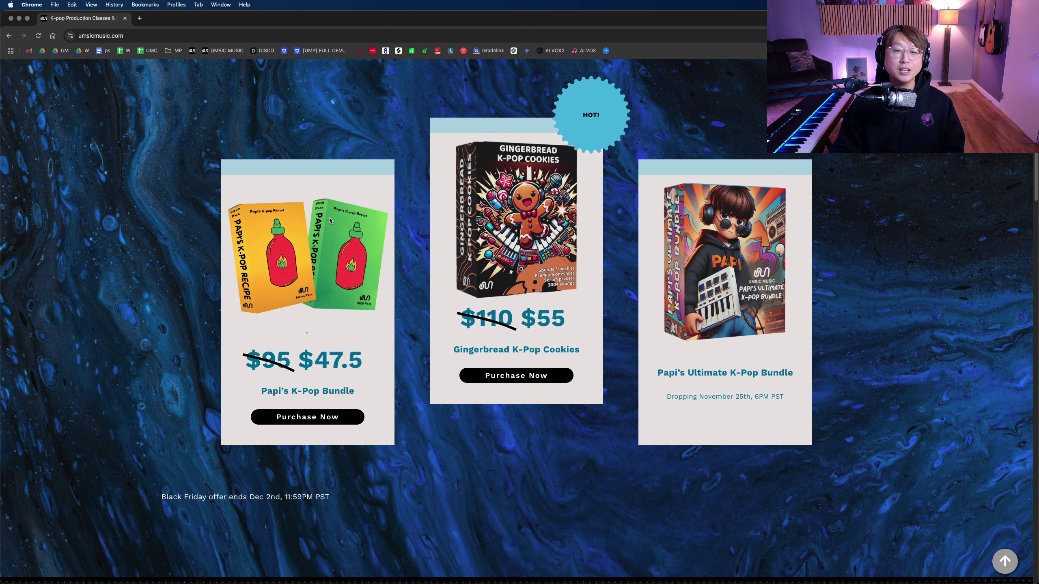
{"action": "scroll", "coordinate": [377, 217], "scroll_direction": "up", "scroll_amount": 2}
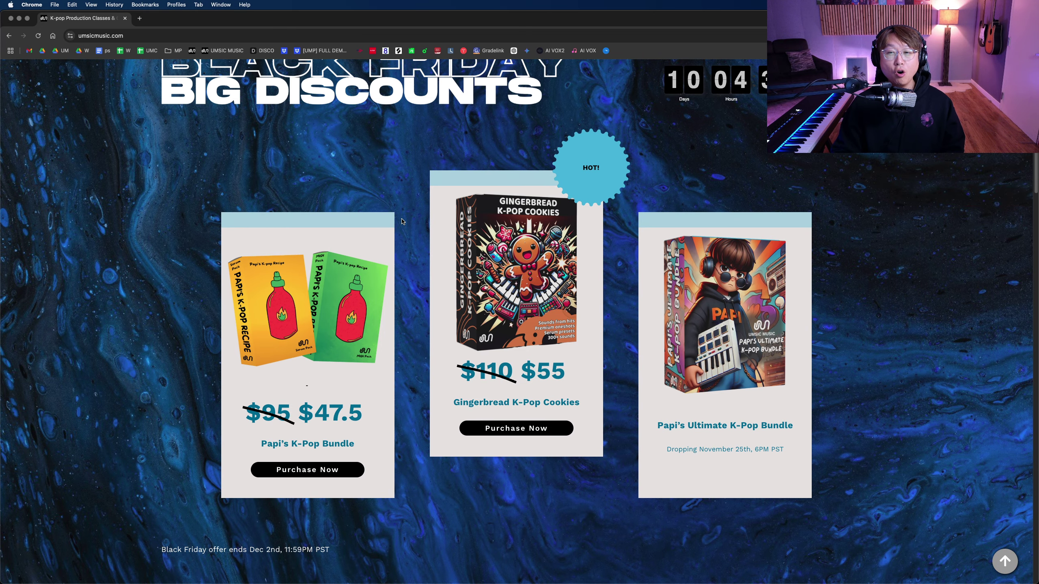
{"action": "scroll", "coordinate": [402, 222], "scroll_direction": "down", "scroll_amount": 1}
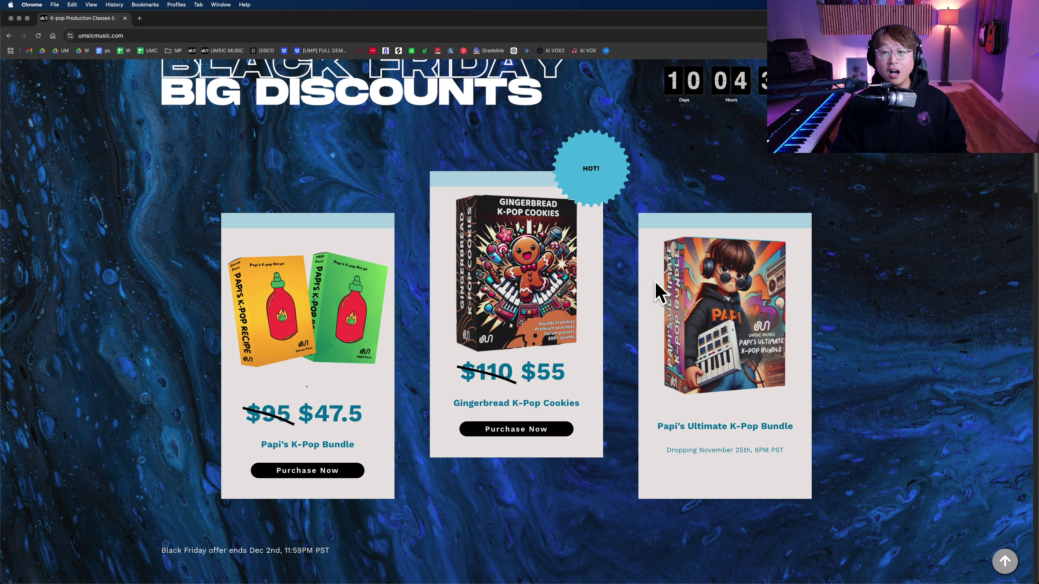
{"action": "scroll", "coordinate": [661, 292], "scroll_direction": "up", "scroll_amount": 3}
{"action": "scroll", "coordinate": [651, 284], "scroll_direction": "down", "scroll_amount": 4}
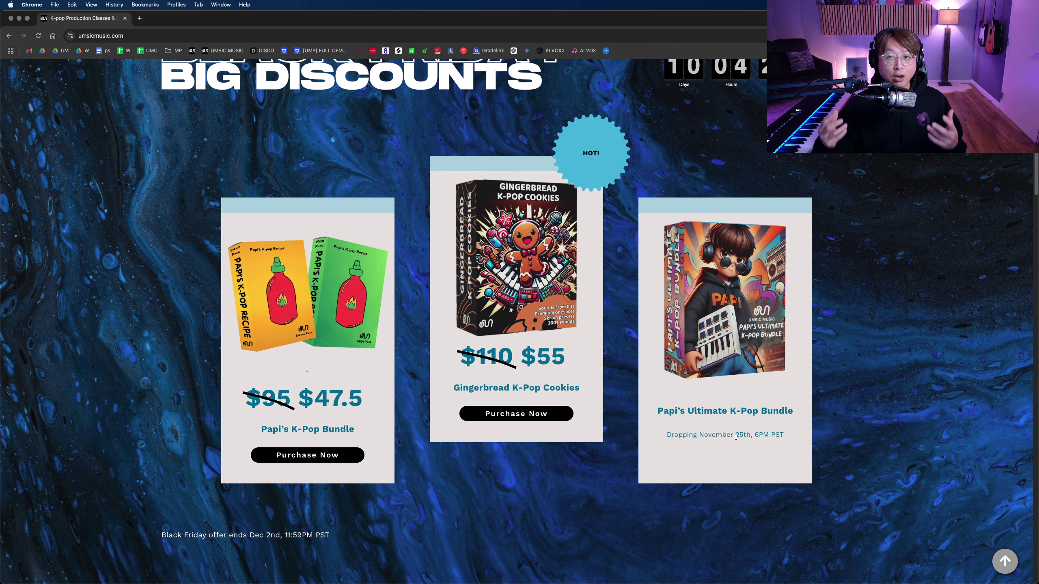
{"action": "scroll", "coordinate": [662, 276], "scroll_direction": "up", "scroll_amount": 1}
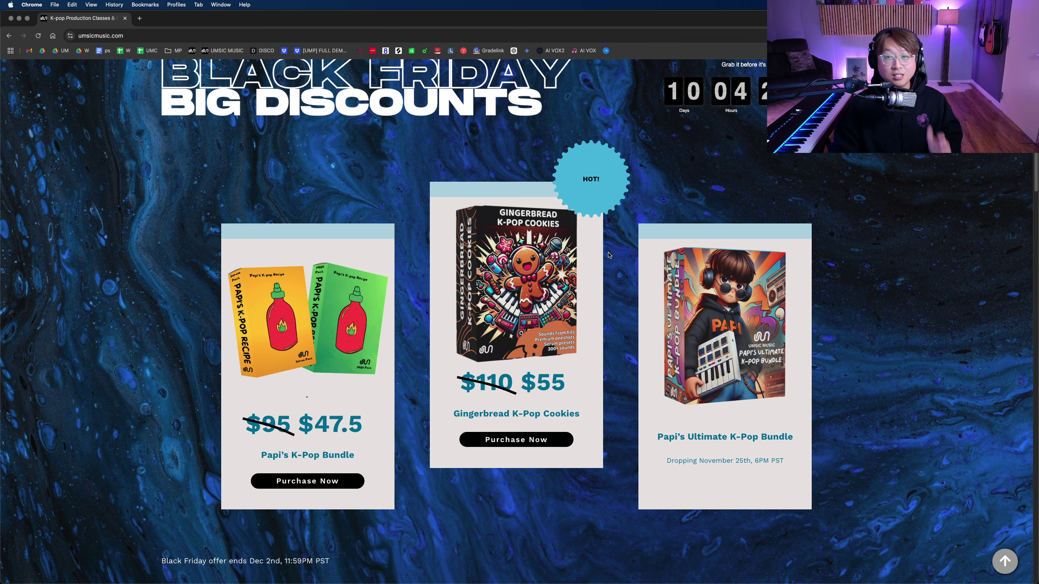
{"action": "scroll", "coordinate": [608, 255], "scroll_direction": "up", "scroll_amount": 2}
{"action": "scroll", "coordinate": [611, 299], "scroll_direction": "down", "scroll_amount": 3}
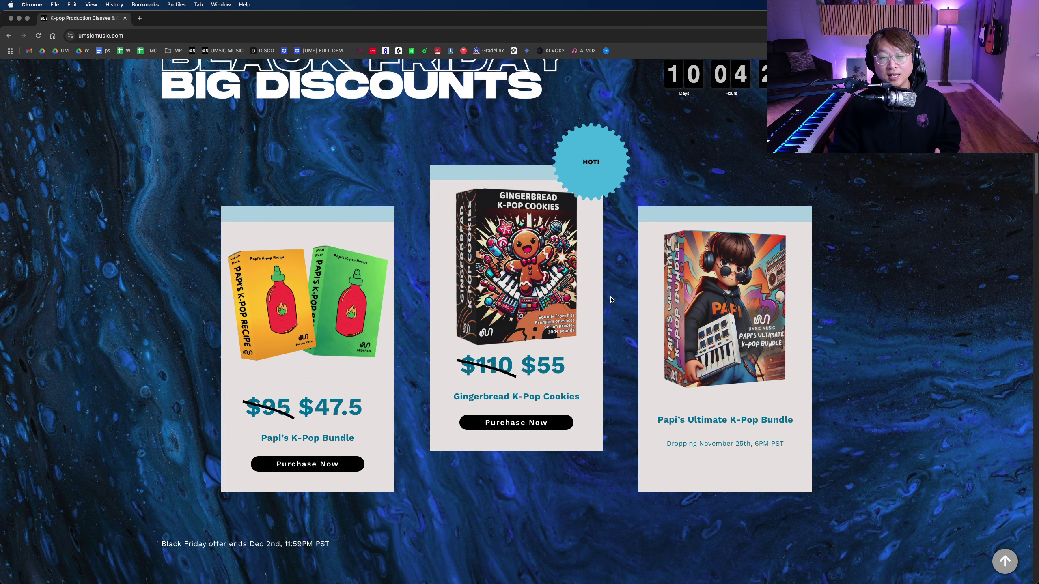
{"action": "scroll", "coordinate": [867, 355], "scroll_direction": "down", "scroll_amount": 1}
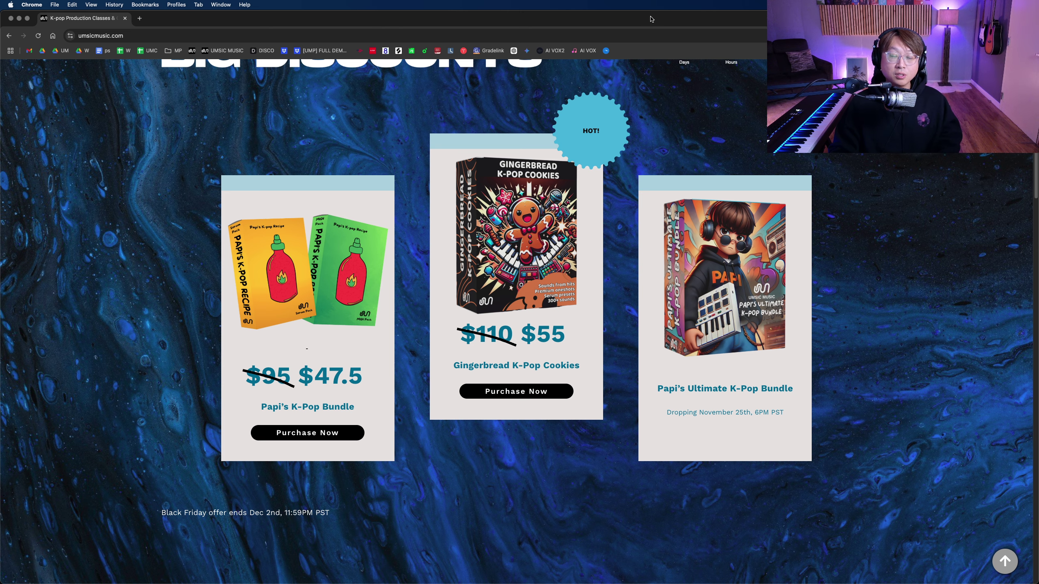
Switch back to Cubase and bring the start of the song into view with the playhead at bar 1
{"action": "left_click_drag", "start_coordinate": [652, 18], "coordinate": [0, 22]}
{"action": "left_click", "coordinate": [173, 58]}
{"action": "key", "text": "g"}
{"action": "key", "text": "g"}
{"action": "key", "text": "shift+g"}
{"action": "key", "text": "g"}
{"action": "key", "text": "g"}
{"action": "key", "text": "shift+h"}
{"action": "left_click_drag", "start_coordinate": [231, 78], "coordinate": [247, 104]}
{"action": "key", "text": "h"}
{"action": "key", "text": "h"}
{"action": "key", "text": "shift+h"}
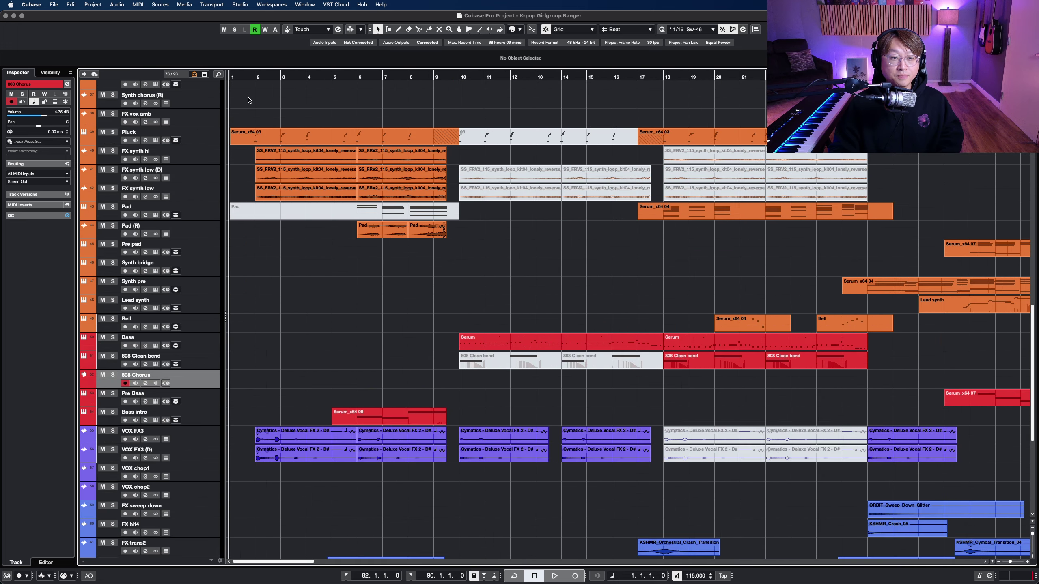
Place the playhead at beat 4 of bar 1 and play the song from the intro
{"action": "scroll", "coordinate": [248, 105], "scroll_direction": "down", "scroll_amount": 1}
{"action": "left_click", "coordinate": [249, 78]}
{"action": "right_click", "coordinate": [321, 105]}
{"action": "left_click", "coordinate": [322, 105]}
{"action": "key", "text": "shift+g"}
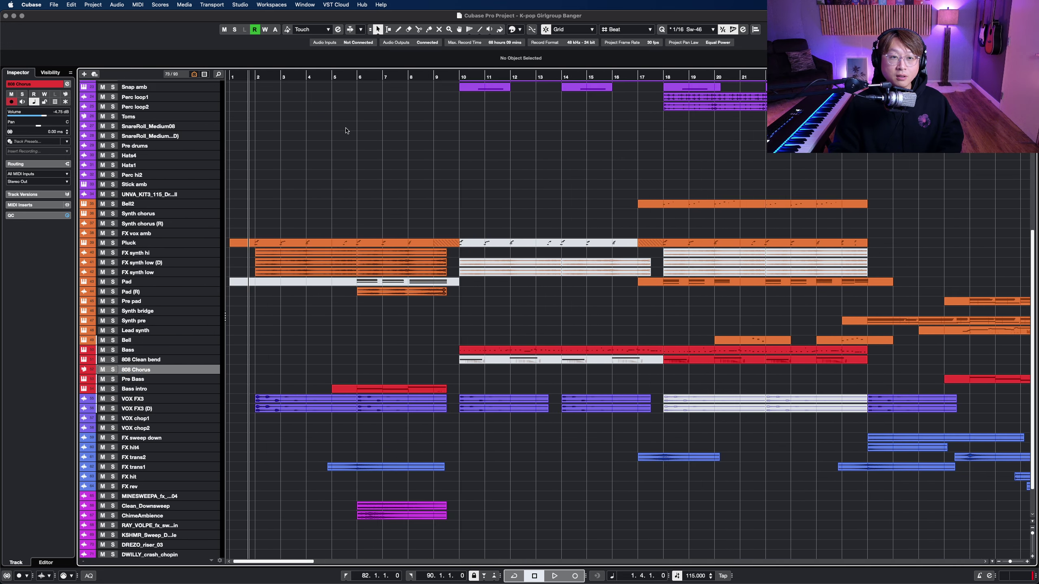
{"action": "key", "text": "g"}
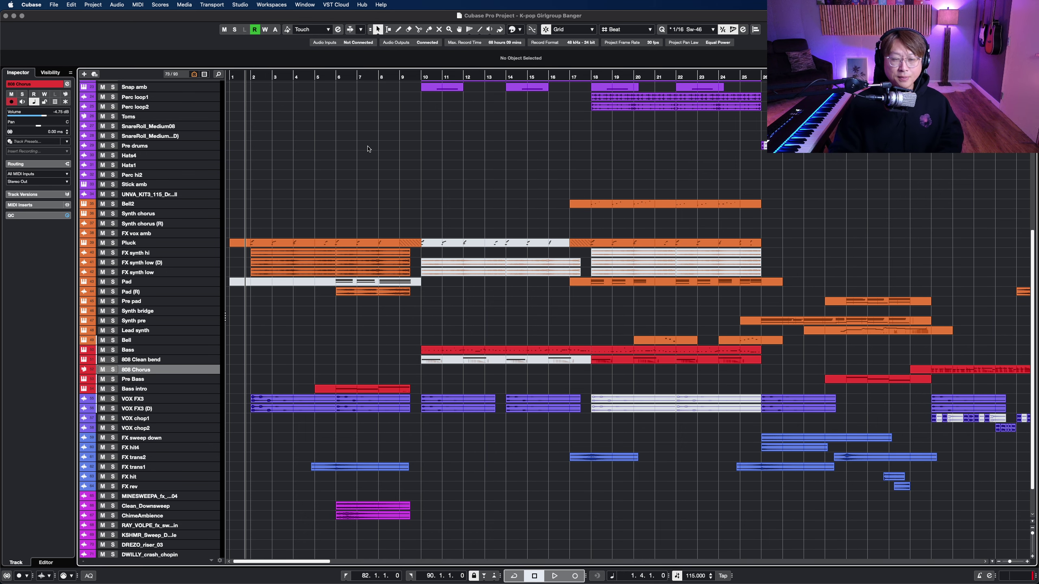
{"action": "key", "text": "g"}
{"action": "key", "text": "g"}
{"action": "scroll", "coordinate": [367, 150], "scroll_direction": "up", "scroll_amount": 1}
{"action": "key", "text": "g"}
{"action": "key", "text": "g"}
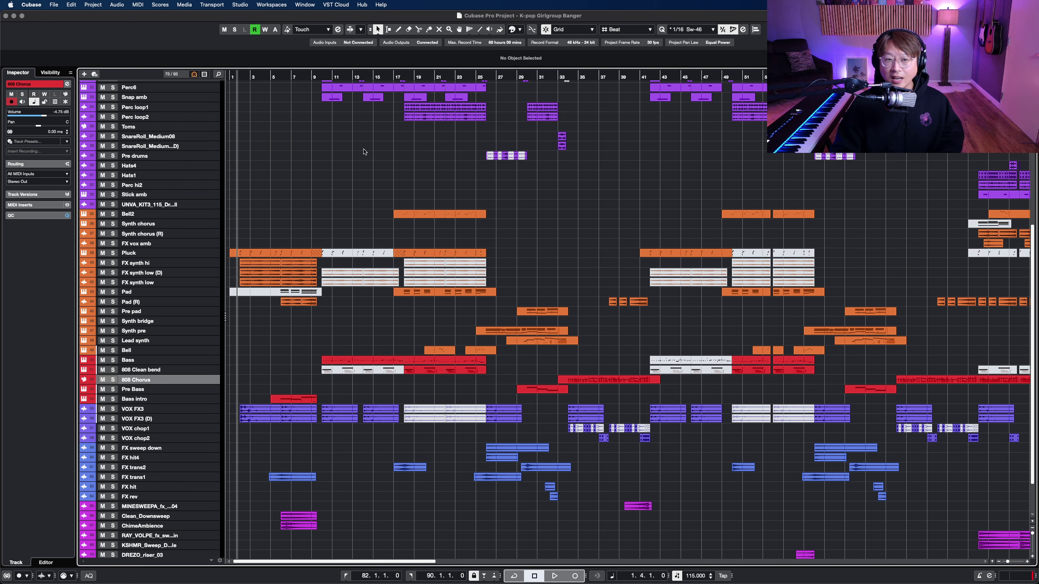
{"action": "key", "text": "space"}
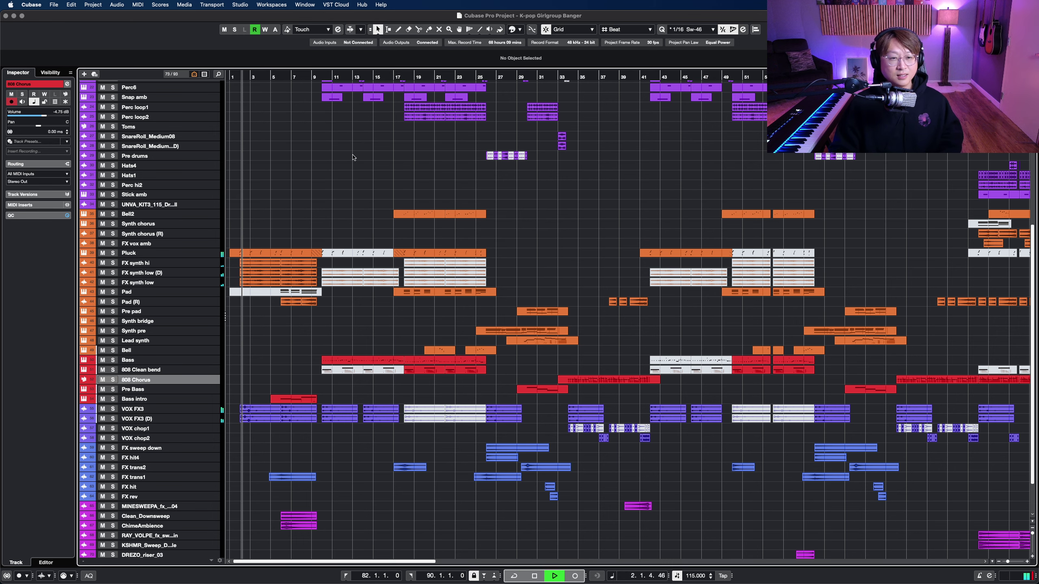
Examine the intro's pluck, FX synth, pad, bass and vocal FX parts during playback
{"action": "key", "text": "g"}
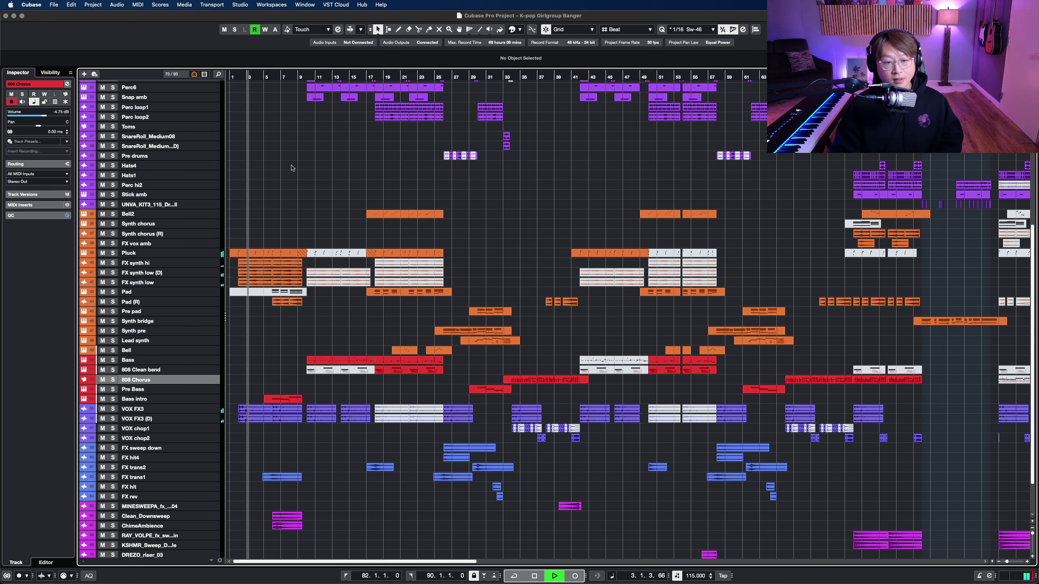
{"action": "scroll", "coordinate": [292, 167], "scroll_direction": "down", "scroll_amount": 1}
{"action": "scroll", "coordinate": [292, 167], "scroll_direction": "down", "scroll_amount": 4}
{"action": "key", "text": "h"}
{"action": "key", "text": "h"}
{"action": "key", "text": "h"}
{"action": "key", "text": "h"}
{"action": "key", "text": "h"}
{"action": "key", "text": "h"}
{"action": "key", "text": "h"}
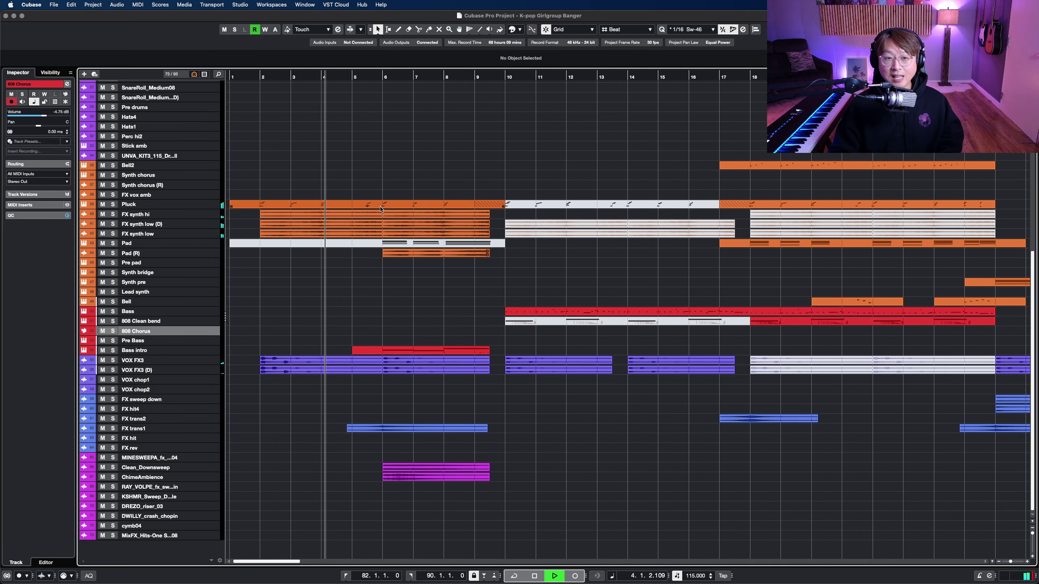
{"action": "key", "text": "shift+h"}
{"action": "scroll", "coordinate": [382, 206], "scroll_direction": "up", "scroll_amount": 15}
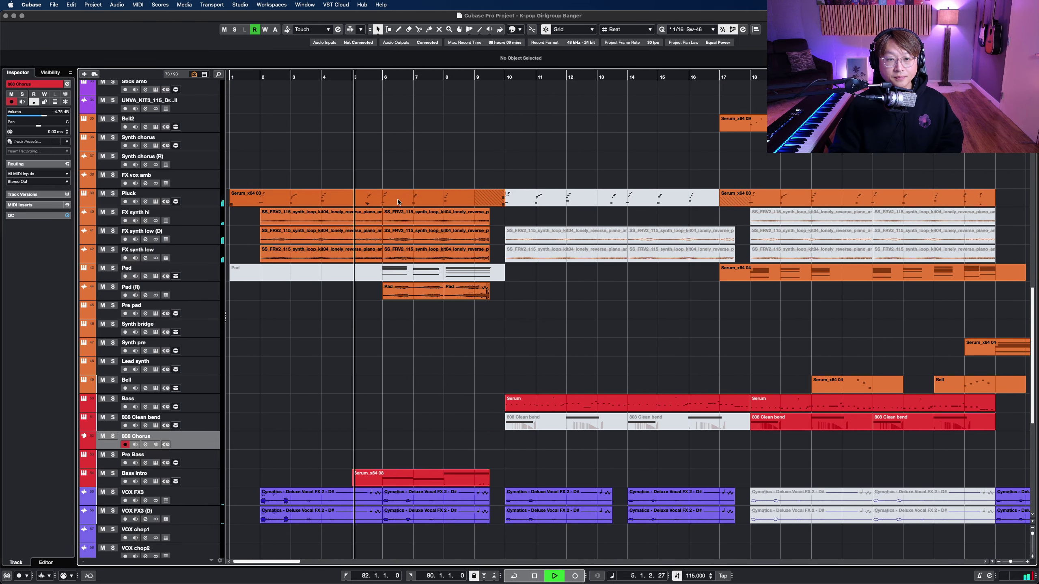
Examine the drum and percussion tracks where they enter at bar 10 during playback
{"action": "right_click", "coordinate": [456, 209]}
{"action": "left_click", "coordinate": [455, 209]}
{"action": "scroll", "coordinate": [463, 205], "scroll_direction": "up", "scroll_amount": 1}
{"action": "key", "text": "g"}
{"action": "key", "text": "shift+g"}
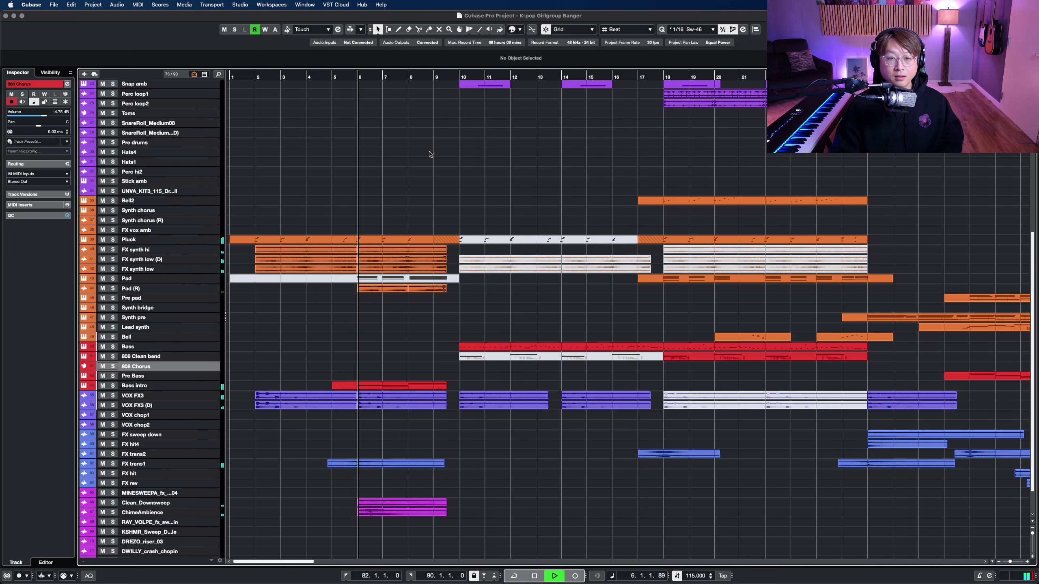
{"action": "scroll", "coordinate": [475, 159], "scroll_direction": "up", "scroll_amount": 20}
{"action": "scroll", "coordinate": [450, 163], "scroll_direction": "right", "scroll_amount": 2}
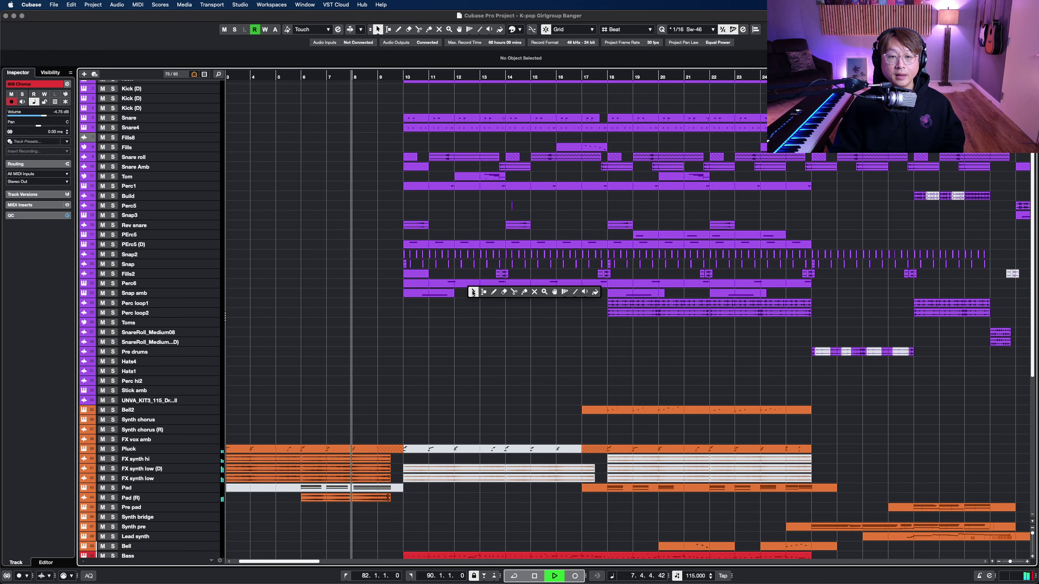
{"action": "scroll", "coordinate": [515, 313], "scroll_direction": "up", "scroll_amount": 1}
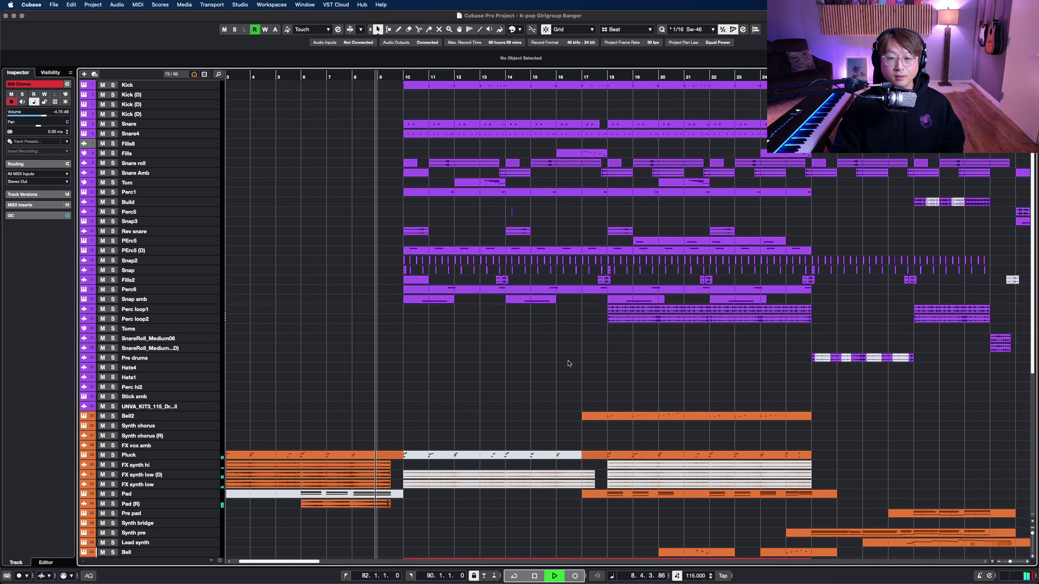
{"action": "scroll", "coordinate": [563, 359], "scroll_direction": "right", "scroll_amount": 2}
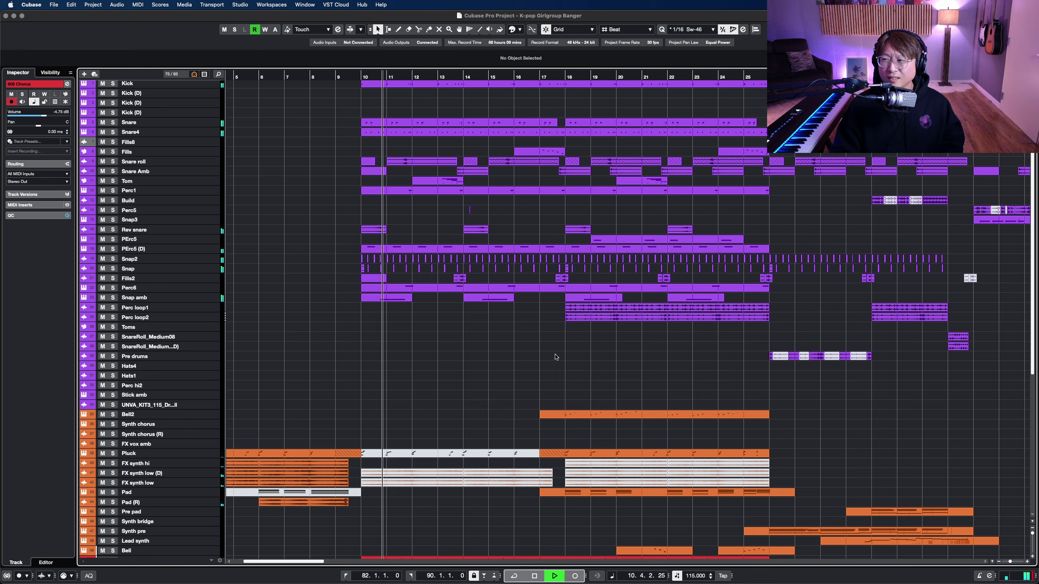
Examine the verse's layers from bar 17 to 25 during playback, from drums and percussion to synths and bass
{"action": "key", "text": "g"}
{"action": "scroll", "coordinate": [555, 356], "scroll_direction": "down", "scroll_amount": 3}
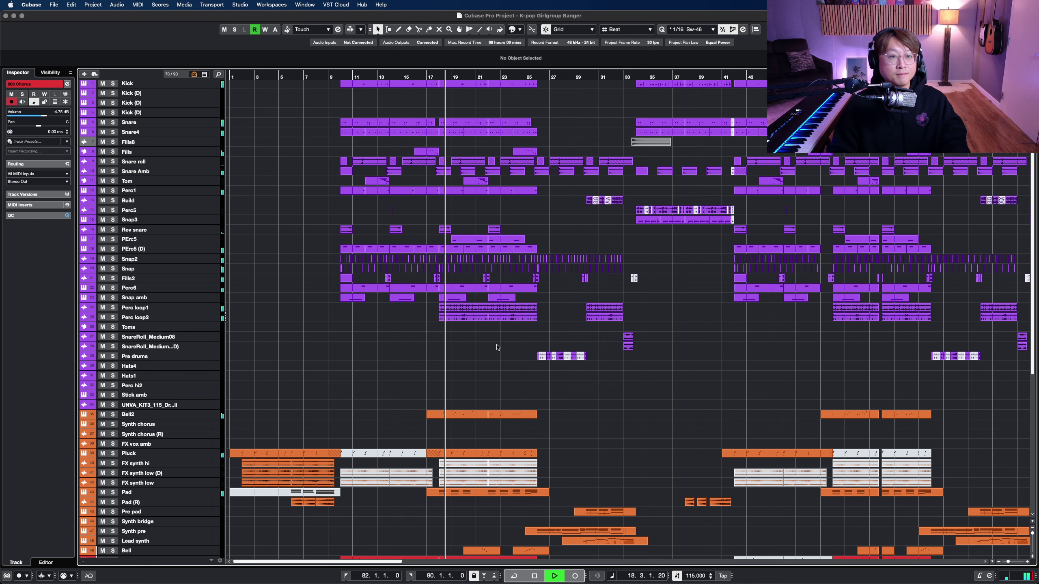
{"action": "scroll", "coordinate": [499, 348], "scroll_direction": "down", "scroll_amount": 6}
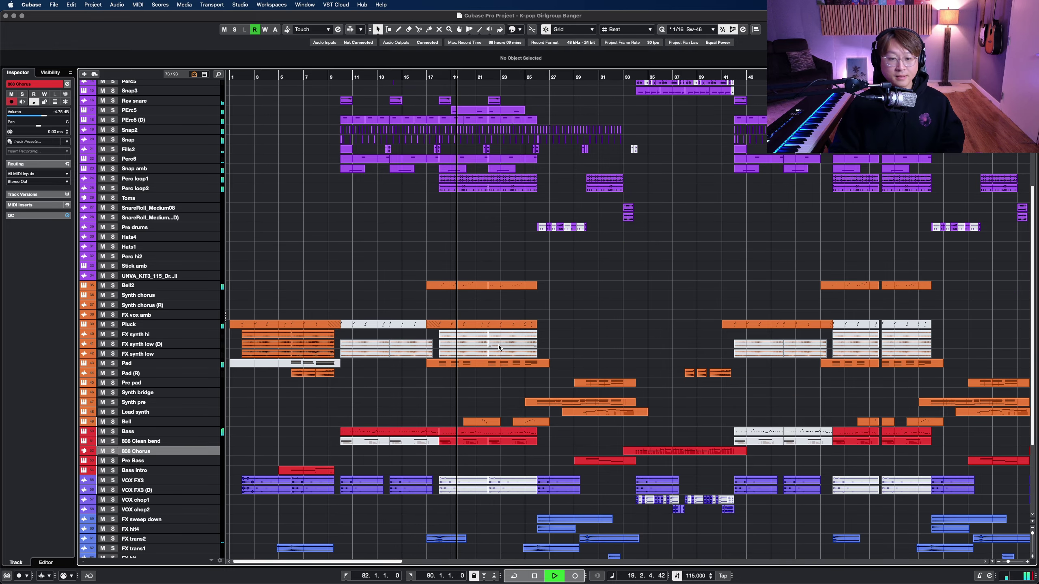
{"action": "scroll", "coordinate": [499, 347], "scroll_direction": "down", "scroll_amount": 4}
{"action": "scroll", "coordinate": [499, 348], "scroll_direction": "up", "scroll_amount": 6}
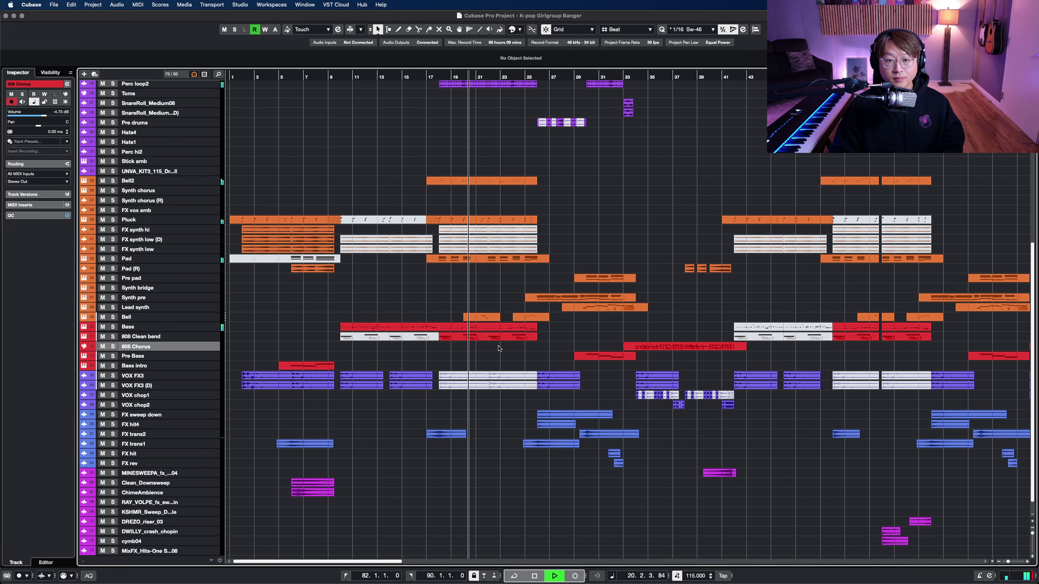
{"action": "scroll", "coordinate": [498, 350], "scroll_direction": "up", "scroll_amount": 4}
{"action": "scroll", "coordinate": [697, 352], "scroll_direction": "up", "scroll_amount": 6}
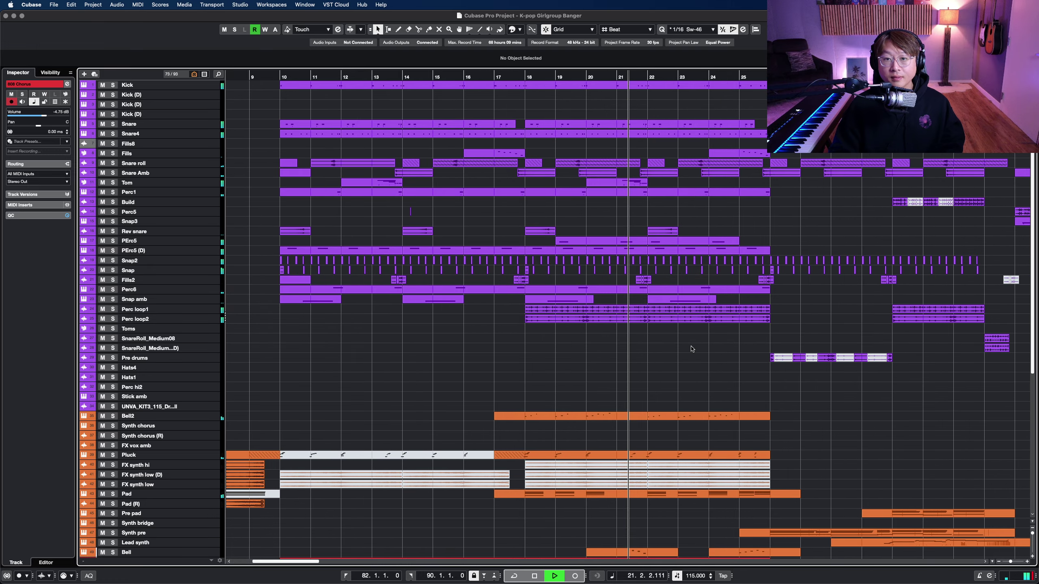
{"action": "scroll", "coordinate": [726, 362], "scroll_direction": "up", "scroll_amount": 3}
{"action": "scroll", "coordinate": [727, 366], "scroll_direction": "up", "scroll_amount": 5}
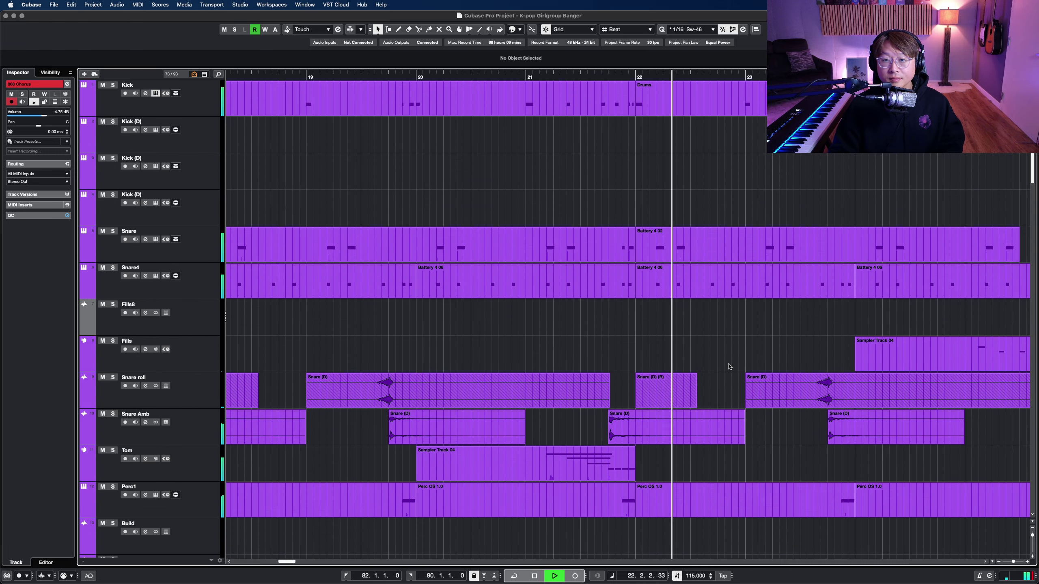
{"action": "scroll", "coordinate": [728, 368], "scroll_direction": "down", "scroll_amount": 10}
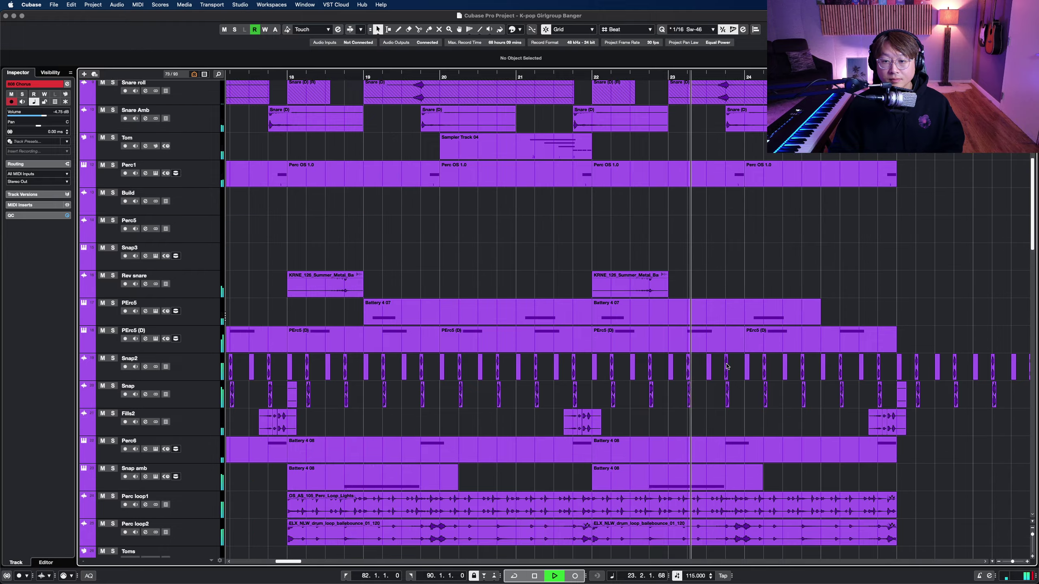
{"action": "scroll", "coordinate": [727, 366], "scroll_direction": "down", "scroll_amount": 15}
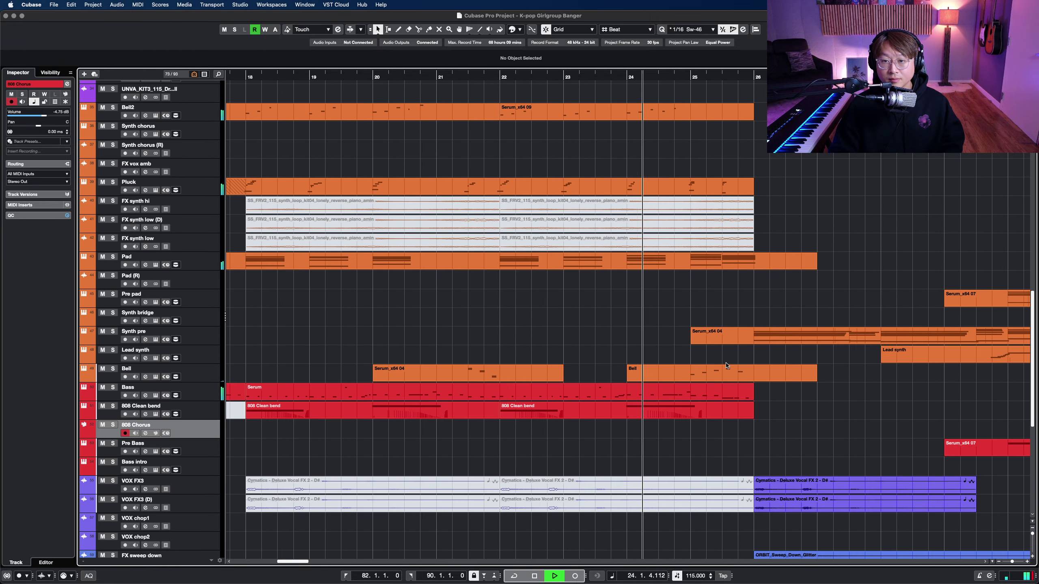
Examine the pre-chorus synth, bass, vocal FX and transition parts from bar 25 onward during playback
{"action": "scroll", "coordinate": [727, 366], "scroll_direction": "down", "scroll_amount": 8}
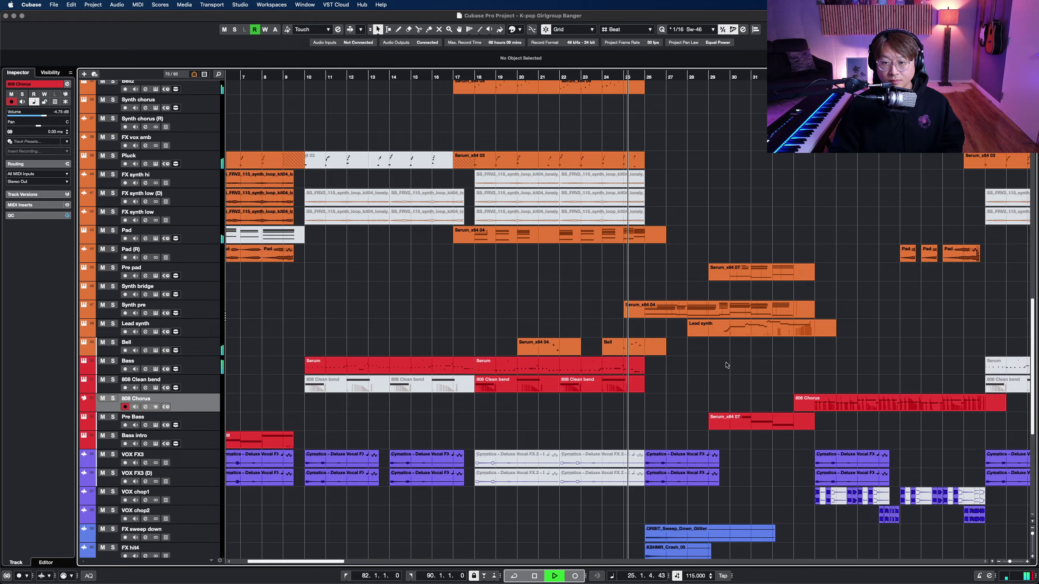
{"action": "scroll", "coordinate": [726, 365], "scroll_direction": "down", "scroll_amount": 3}
{"action": "key", "text": "shift+h"}
{"action": "key", "text": "shift+h"}
{"action": "key", "text": "shift+g"}
{"action": "left_click_drag", "start_coordinate": [734, 292], "coordinate": [532, 271]}
{"action": "scroll", "coordinate": [533, 273], "scroll_direction": "up", "scroll_amount": 1}
{"action": "scroll", "coordinate": [533, 273], "scroll_direction": "right", "scroll_amount": 2}
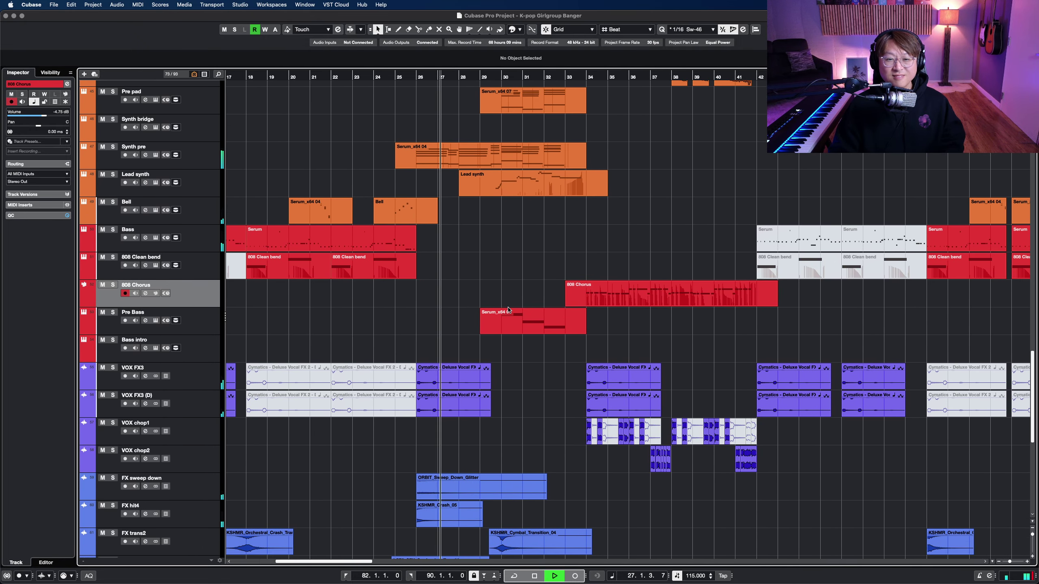
Examine the pre-chorus synth, bass, build, snap and percussion loop parts from bar 27 to 32 during playback
{"action": "scroll", "coordinate": [513, 314], "scroll_direction": "down", "scroll_amount": 8}
{"action": "scroll", "coordinate": [517, 318], "scroll_direction": "up", "scroll_amount": 10}
{"action": "scroll", "coordinate": [516, 320], "scroll_direction": "up", "scroll_amount": 12}
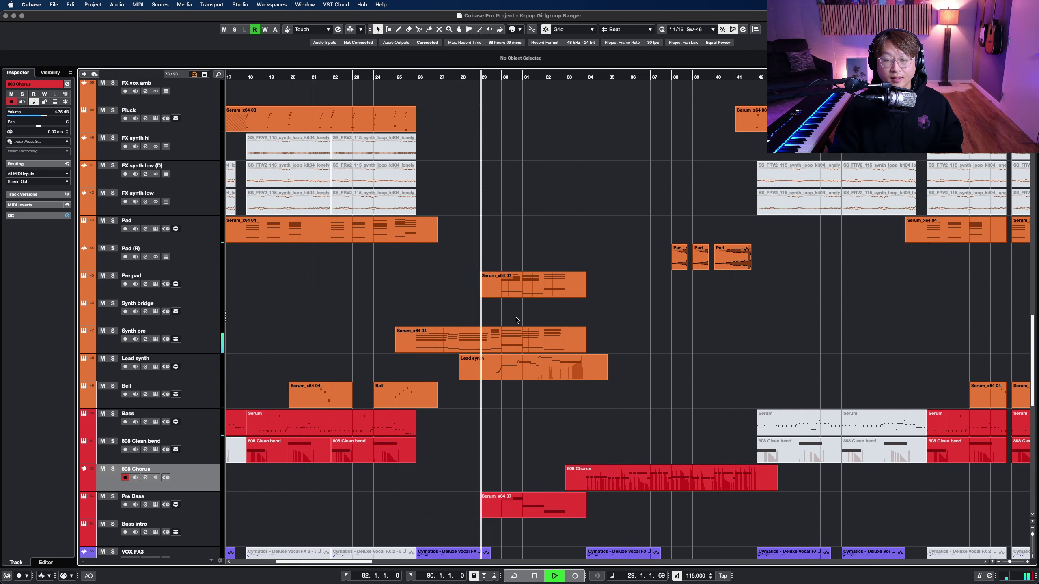
{"action": "scroll", "coordinate": [516, 320], "scroll_direction": "up", "scroll_amount": 20}
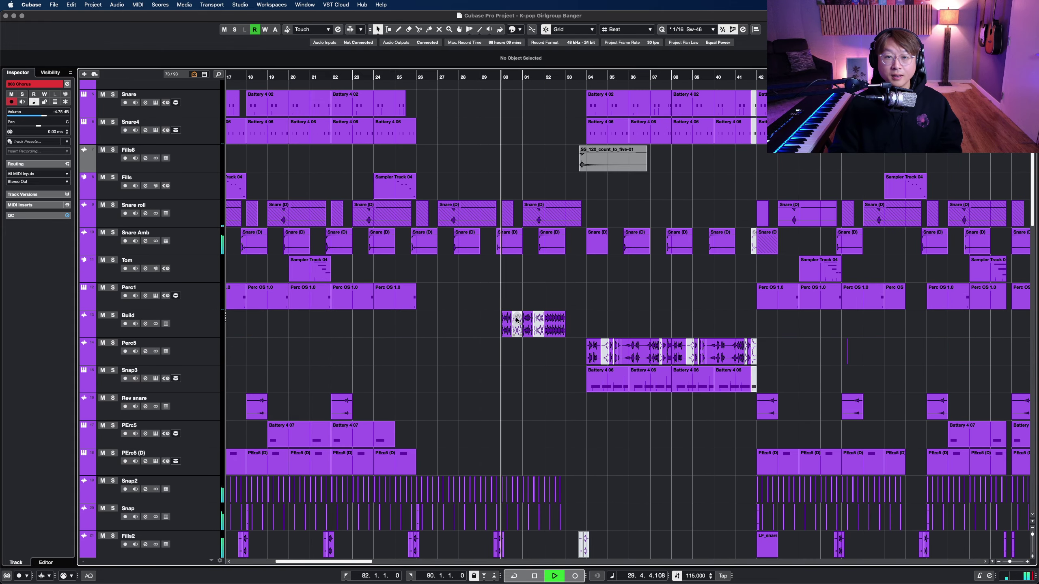
{"action": "scroll", "coordinate": [516, 320], "scroll_direction": "down", "scroll_amount": 11}
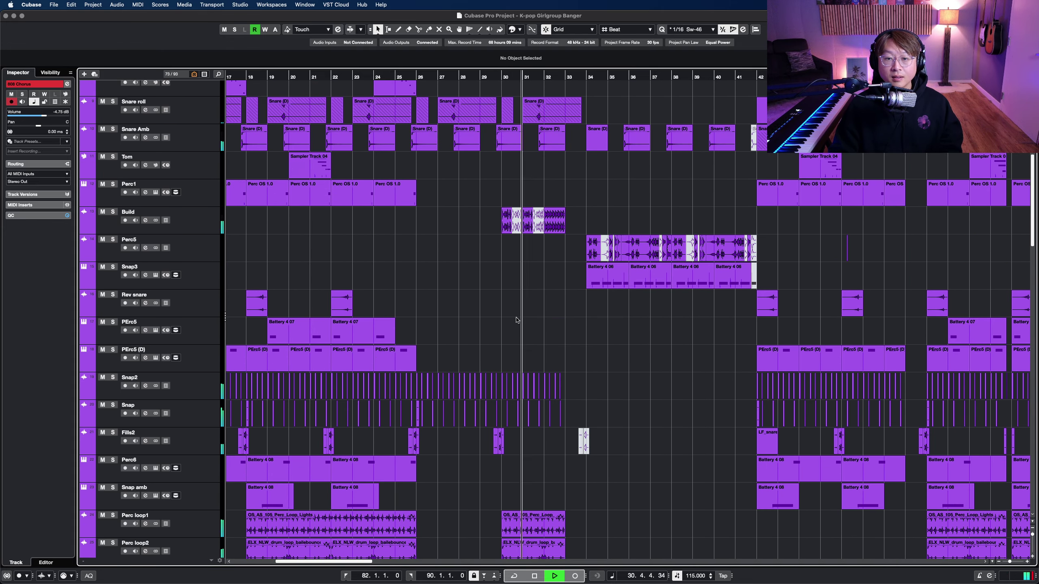
{"action": "scroll", "coordinate": [516, 319], "scroll_direction": "down", "scroll_amount": 5}
{"action": "key", "text": "h"}
{"action": "key", "text": "h"}
{"action": "key", "text": "h"}
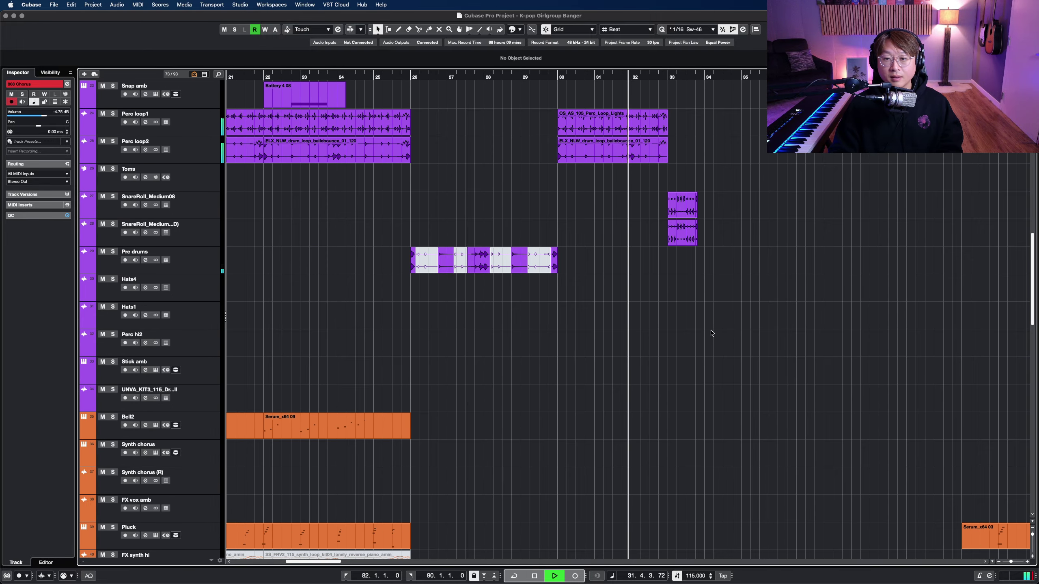
Survey all tracks together across the transition from the pre-chorus build into the first chorus at bar 34
{"action": "left_click_drag", "start_coordinate": [886, 348], "coordinate": [655, 247]}
{"action": "key", "text": "g"}
{"action": "key", "text": "shift+g"}
{"action": "key", "text": "shift+g"}
{"action": "key", "text": "shift+g"}
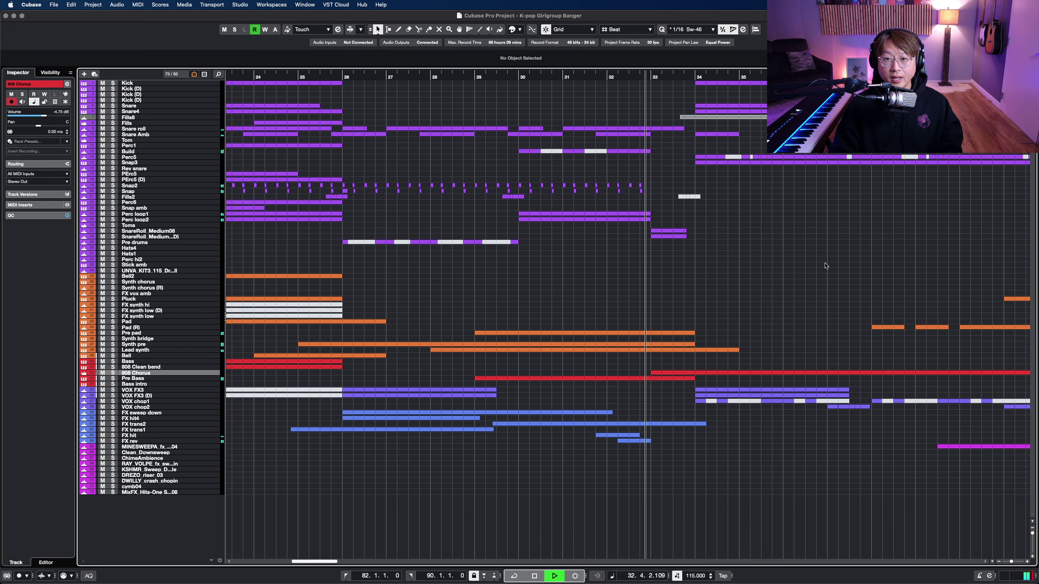
{"action": "key", "text": "g"}
{"action": "key", "text": "shift+h"}
{"action": "left_click_drag", "start_coordinate": [819, 266], "coordinate": [571, 294]}
Examine the first chorus's drums, 808 bass, vocal chops and reversed pads from bar 34 to 42 during playback
{"action": "scroll", "coordinate": [571, 295], "scroll_direction": "up", "scroll_amount": 13}
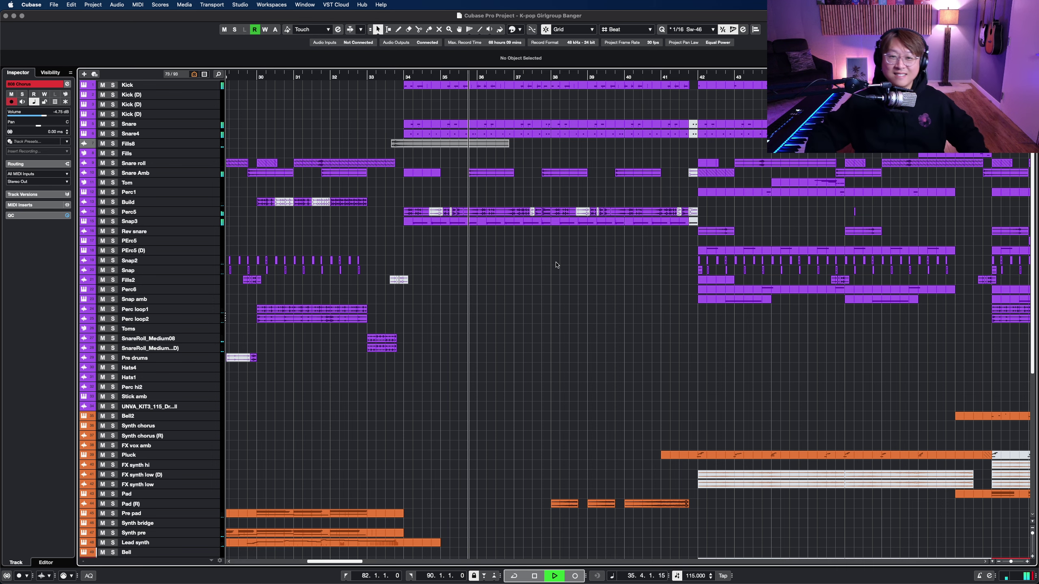
{"action": "scroll", "coordinate": [559, 269], "scroll_direction": "down", "scroll_amount": 1}
{"action": "scroll", "coordinate": [559, 270], "scroll_direction": "down", "scroll_amount": 15}
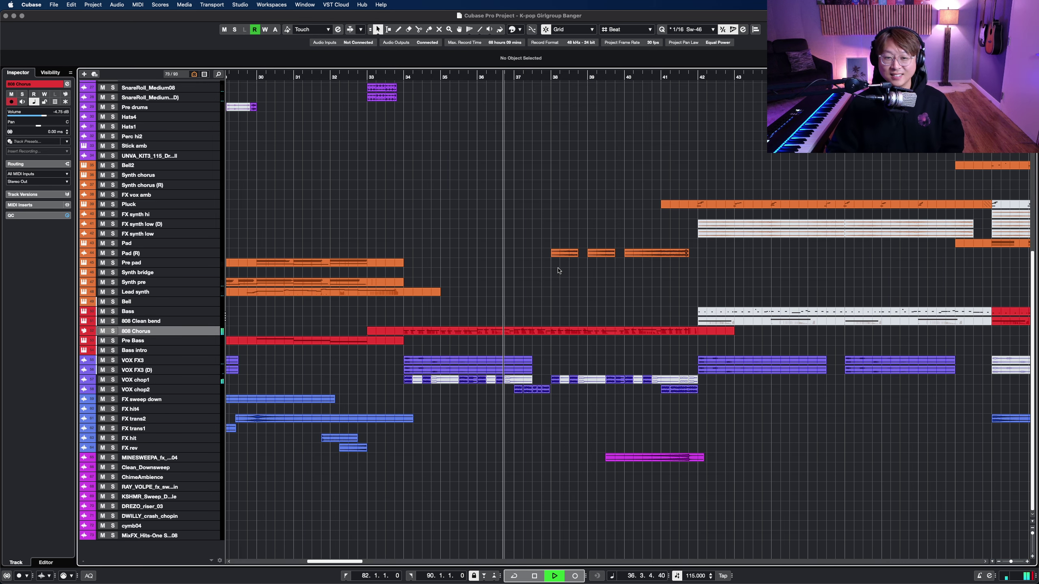
{"action": "key", "text": "shift+h"}
{"action": "scroll", "coordinate": [559, 271], "scroll_direction": "down", "scroll_amount": 1}
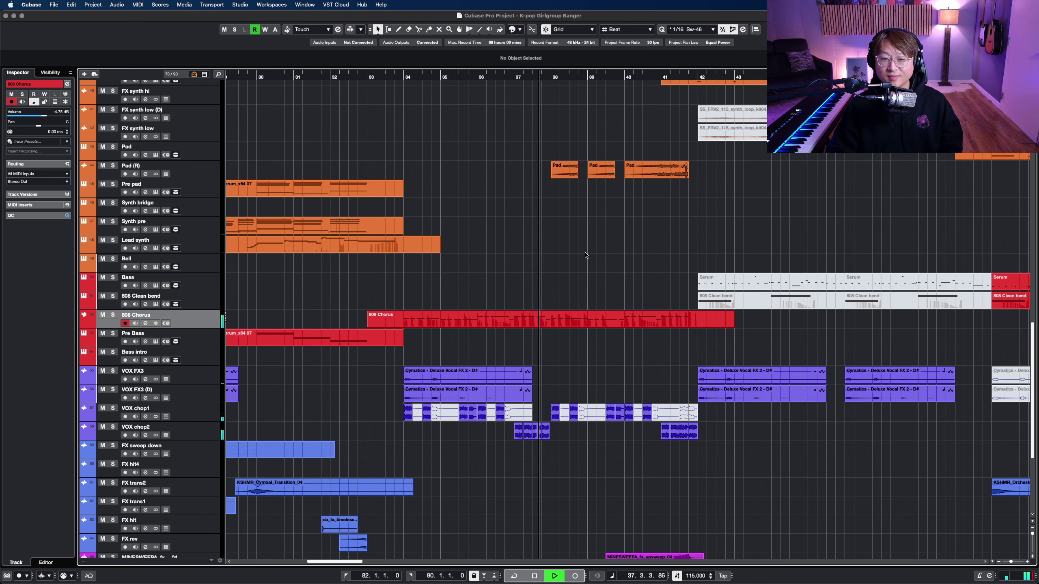
{"action": "scroll", "coordinate": [585, 255], "scroll_direction": "up", "scroll_amount": 10}
{"action": "left_click_drag", "start_coordinate": [586, 260], "coordinate": [455, 252]}
{"action": "key", "text": "shift+g"}
{"action": "key", "text": "shift+g"}
{"action": "key", "text": "g"}
{"action": "key", "text": "g"}
{"action": "scroll", "coordinate": [695, 286], "scroll_direction": "right", "scroll_amount": 10}
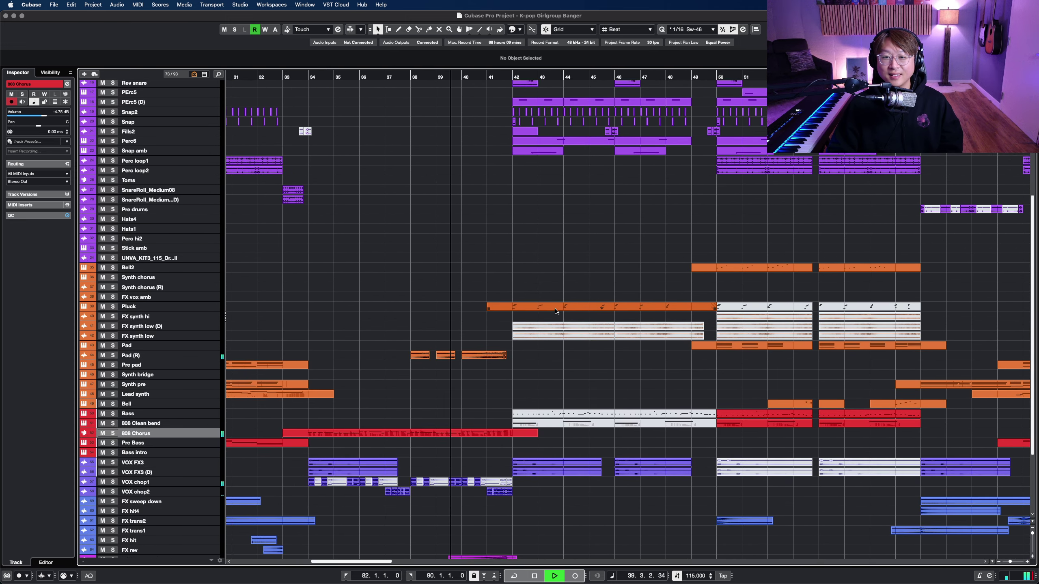
{"action": "scroll", "coordinate": [685, 310], "scroll_direction": "right", "scroll_amount": 1}
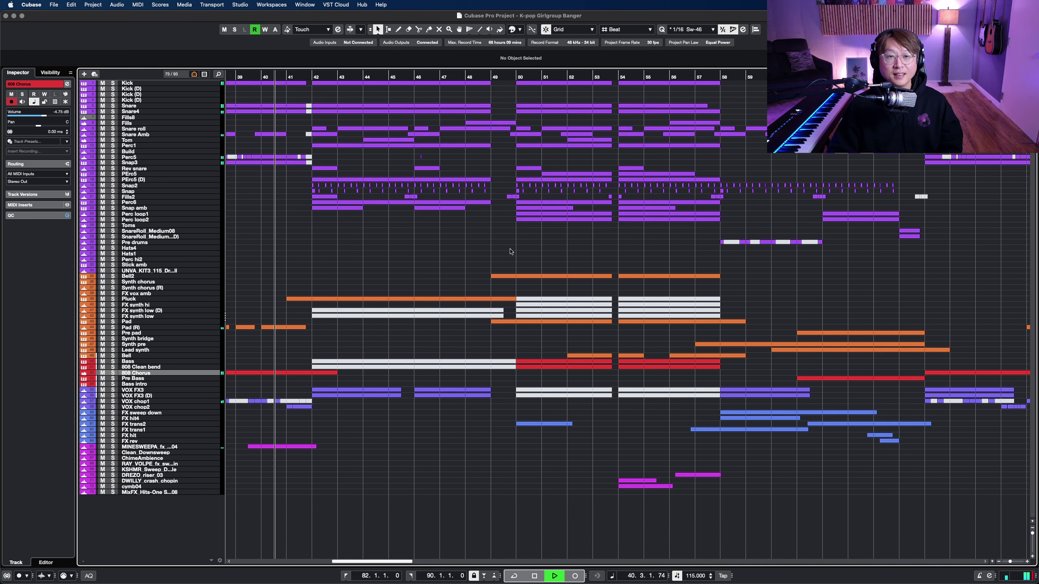
Play the second verse from bar 54, stop playback and survey the arrangement up to the second chorus
{"action": "left_click", "coordinate": [619, 77]}
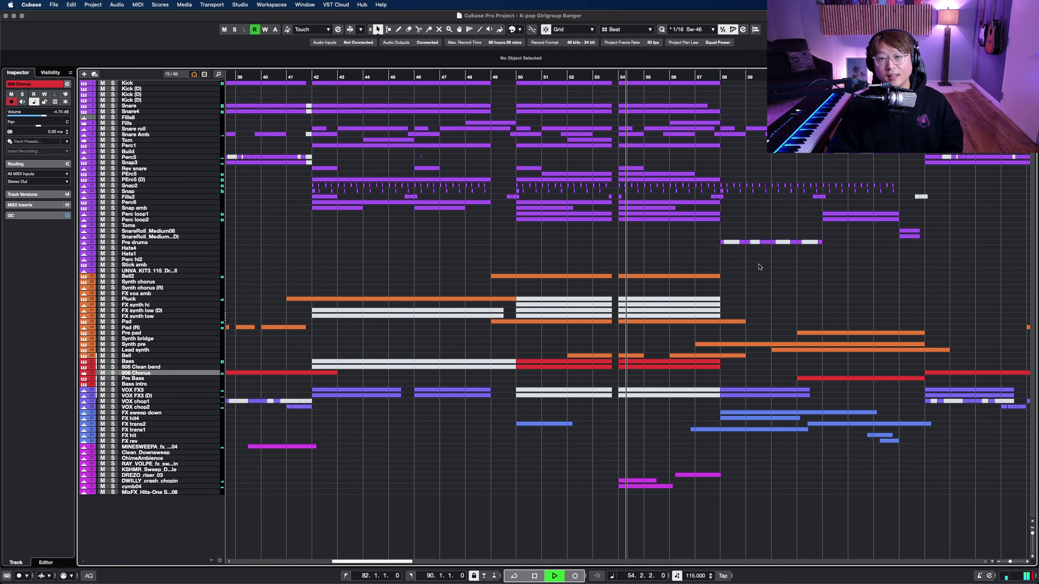
{"action": "key", "text": "g"}
{"action": "key", "text": "g"}
{"action": "key", "text": "g"}
{"action": "key", "text": "space"}
{"action": "key", "text": "shift+h"}
{"action": "left_click_drag", "start_coordinate": [788, 233], "coordinate": [587, 188]}
{"action": "key", "text": "shift+g"}
{"action": "key", "text": "shift+h"}
{"action": "key", "text": "shift+h"}
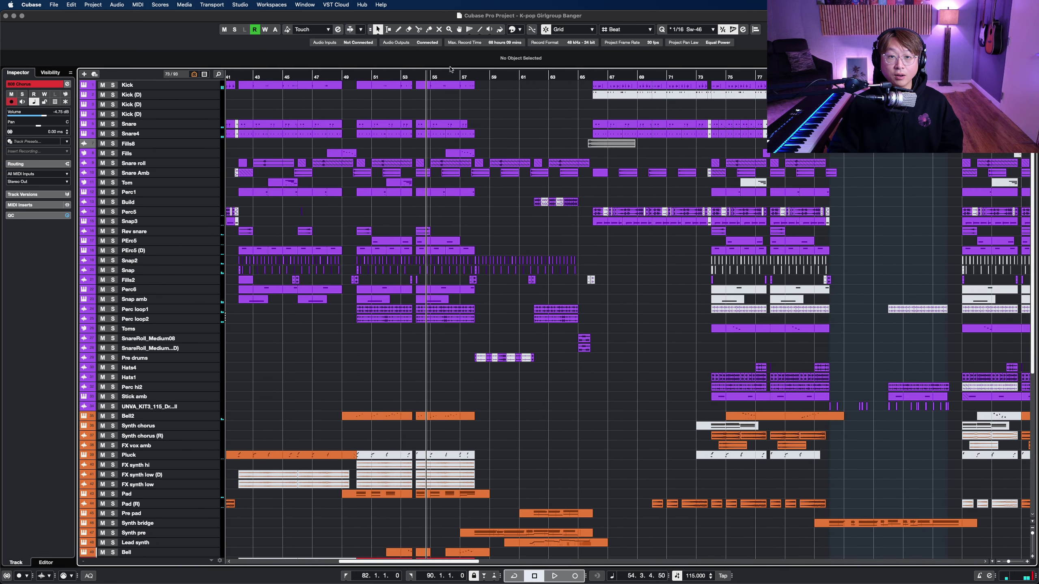
Play from bar 65 into the second chorus and survey its drum and synth layout up to the bridge
{"action": "left_click", "coordinate": [575, 77]}
{"action": "key", "text": "space"}
{"action": "scroll", "coordinate": [630, 221], "scroll_direction": "down", "scroll_amount": 10}
{"action": "scroll", "coordinate": [633, 231], "scroll_direction": "up", "scroll_amount": 10}
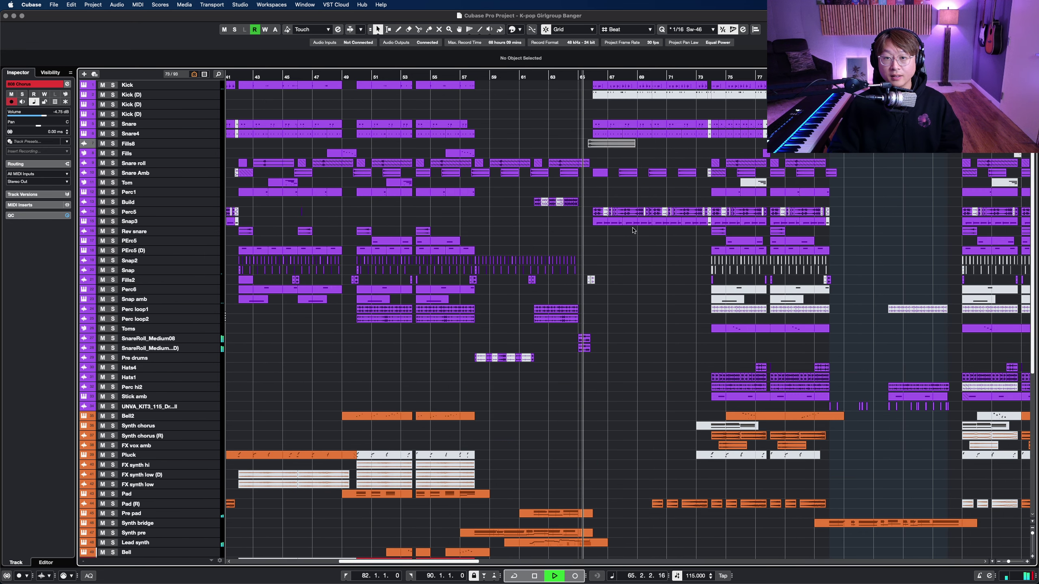
{"action": "scroll", "coordinate": [633, 230], "scroll_direction": "right", "scroll_amount": 5}
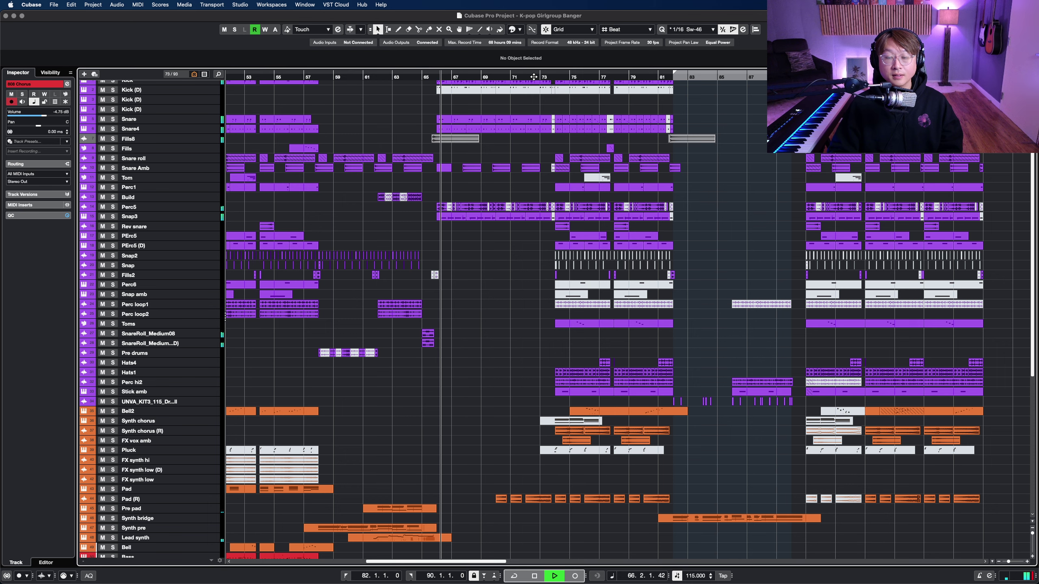
{"action": "scroll", "coordinate": [460, 288], "scroll_direction": "right", "scroll_amount": 3}
{"action": "scroll", "coordinate": [460, 287], "scroll_direction": "up", "scroll_amount": 1}
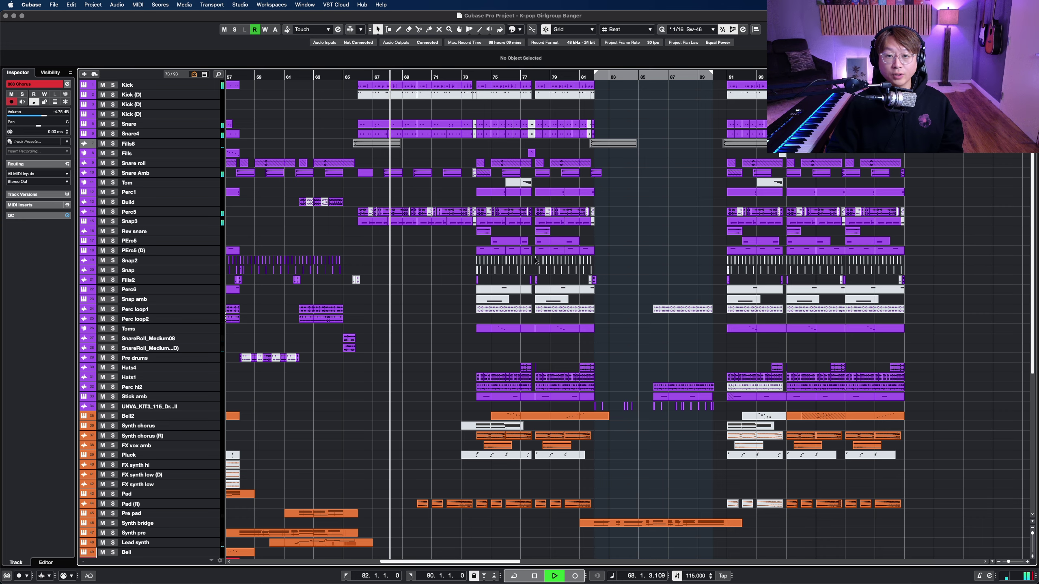
Examine the second chorus's drums, 808 bass, vocal FX, vocal chops and pads from bar 66 to 72 during playback
{"action": "key", "text": "shift+h"}
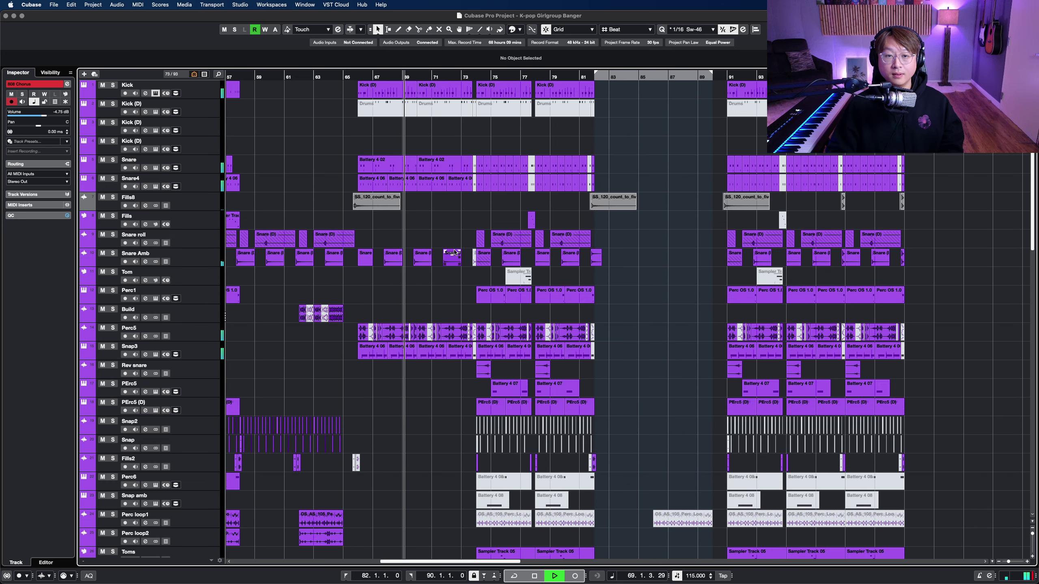
{"action": "key", "text": "h"}
{"action": "key", "text": "h"}
{"action": "key", "text": "h"}
{"action": "key", "text": "h"}
{"action": "key", "text": "h"}
{"action": "key", "text": "h"}
{"action": "key", "text": "h"}
{"action": "key", "text": "h"}
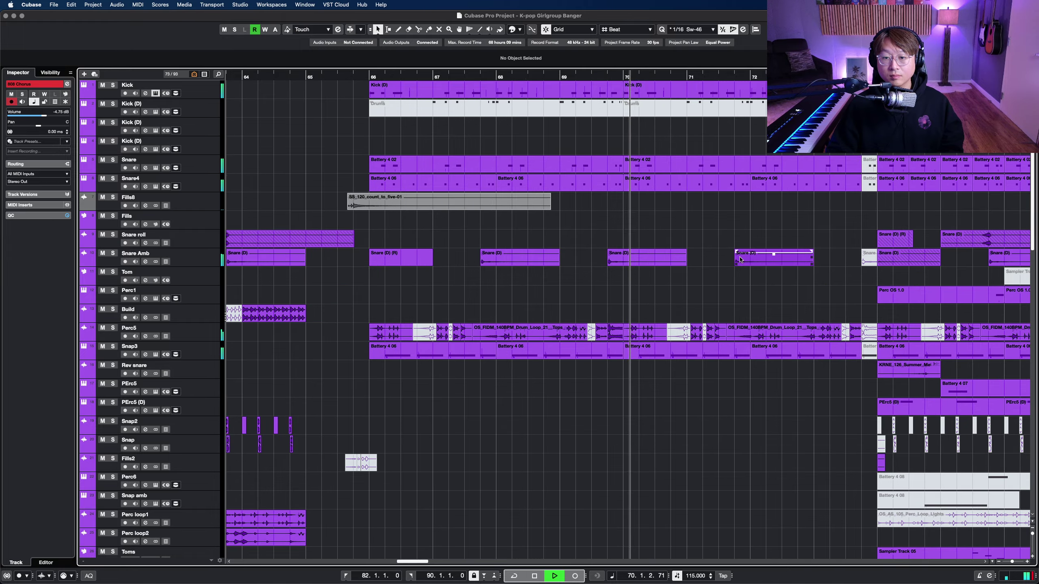
{"action": "scroll", "coordinate": [741, 259], "scroll_direction": "down", "scroll_amount": 10}
{"action": "scroll", "coordinate": [740, 259], "scroll_direction": "down", "scroll_amount": 12}
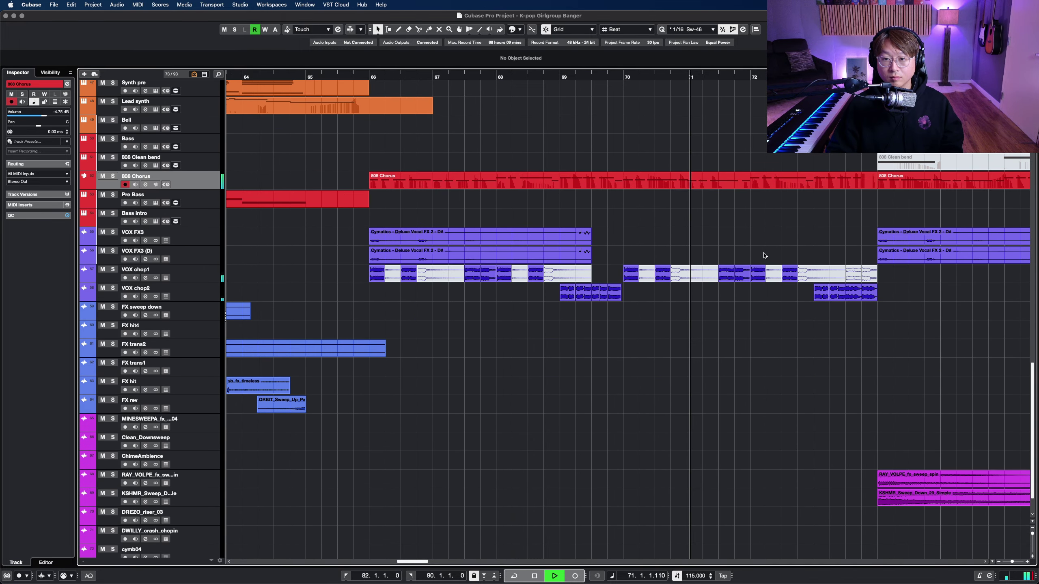
{"action": "key", "text": "g"}
{"action": "scroll", "coordinate": [733, 230], "scroll_direction": "up", "scroll_amount": 14}
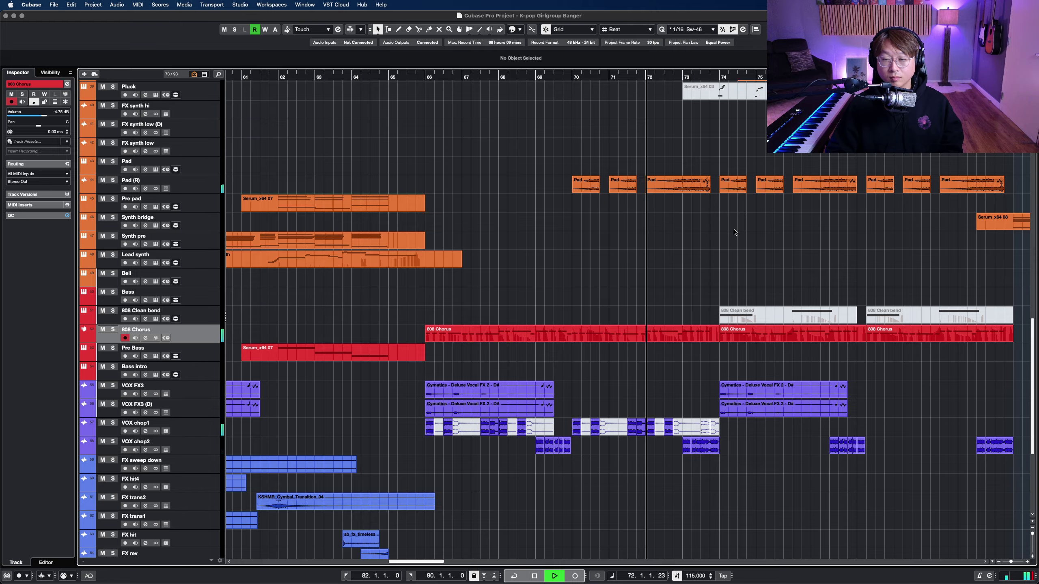
Examine the second chorus's percussion, synth chorus, pad, 808 and vocal parts from bar 74 onward during playback
{"action": "scroll", "coordinate": [734, 230], "scroll_direction": "up", "scroll_amount": 7}
{"action": "scroll", "coordinate": [744, 250], "scroll_direction": "right", "scroll_amount": 6}
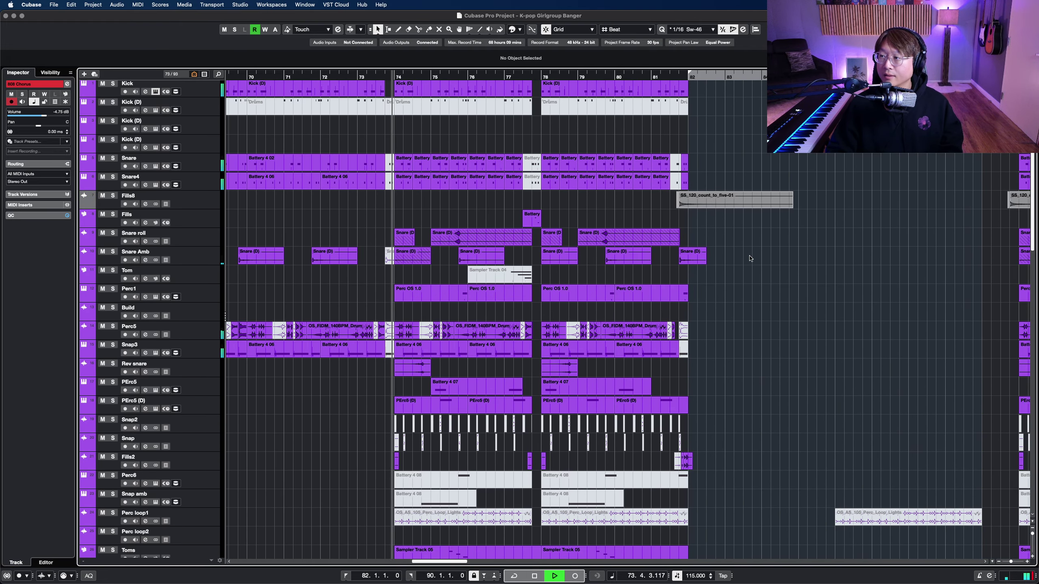
{"action": "scroll", "coordinate": [750, 258], "scroll_direction": "down", "scroll_amount": 15}
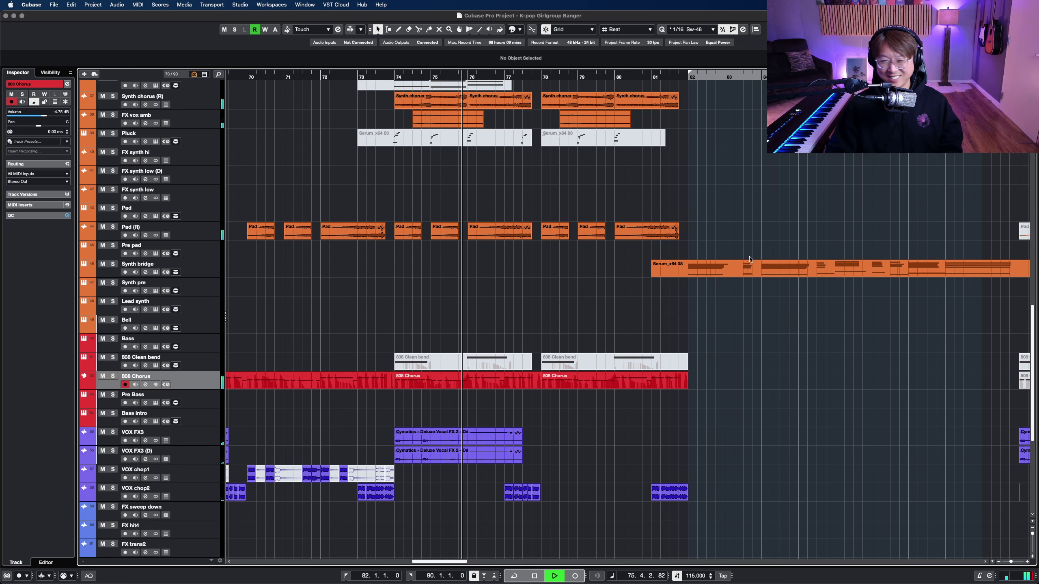
{"action": "key", "text": "shift+h"}
{"action": "key", "text": "shift+h"}
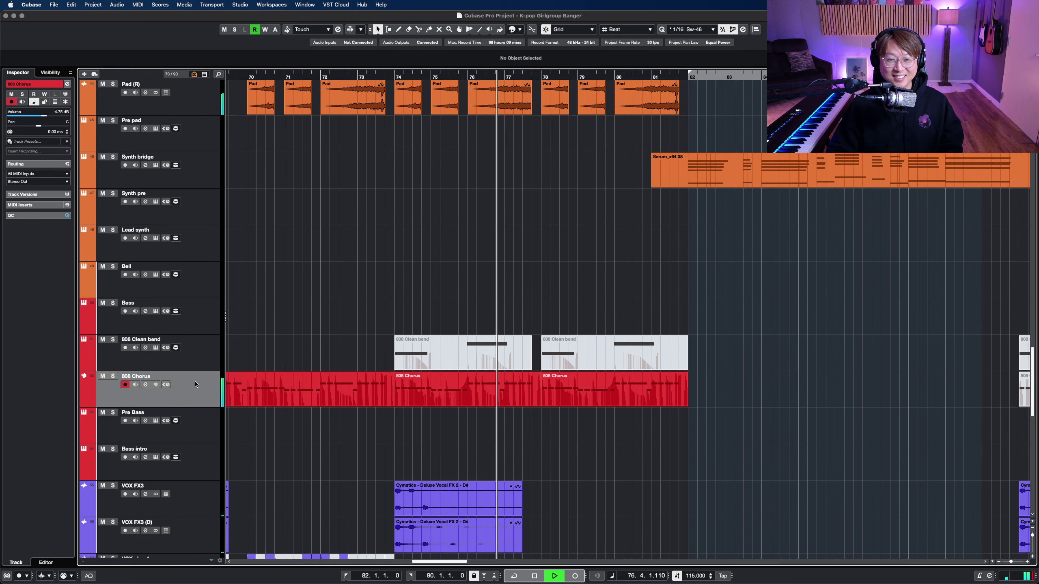
{"action": "left_click", "coordinate": [156, 385]}
{"action": "key", "text": "alt+super+e"}
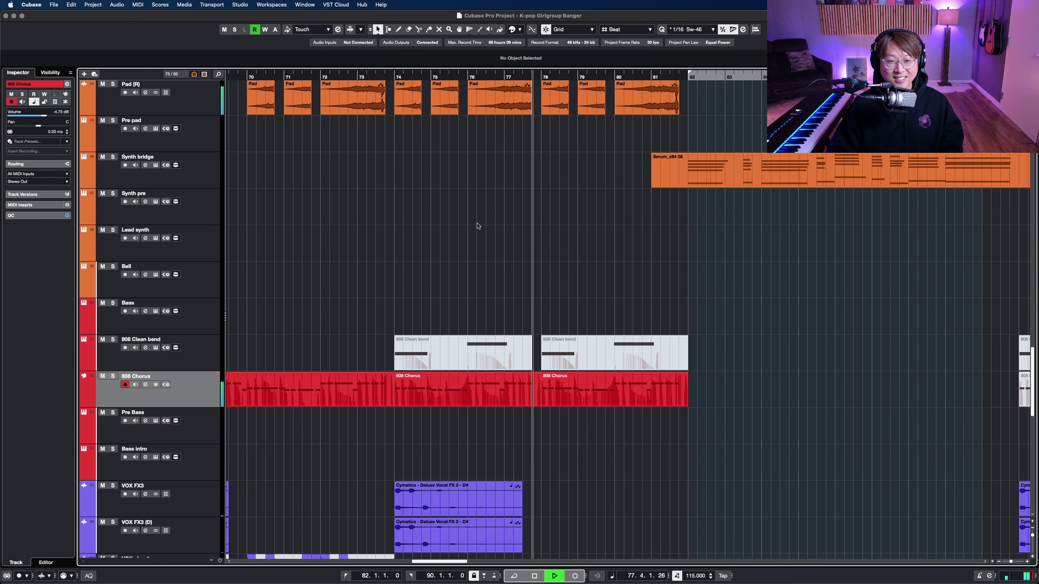
{"action": "key", "text": "shift+g"}
{"action": "scroll", "coordinate": [533, 241], "scroll_direction": "up", "scroll_amount": 20}
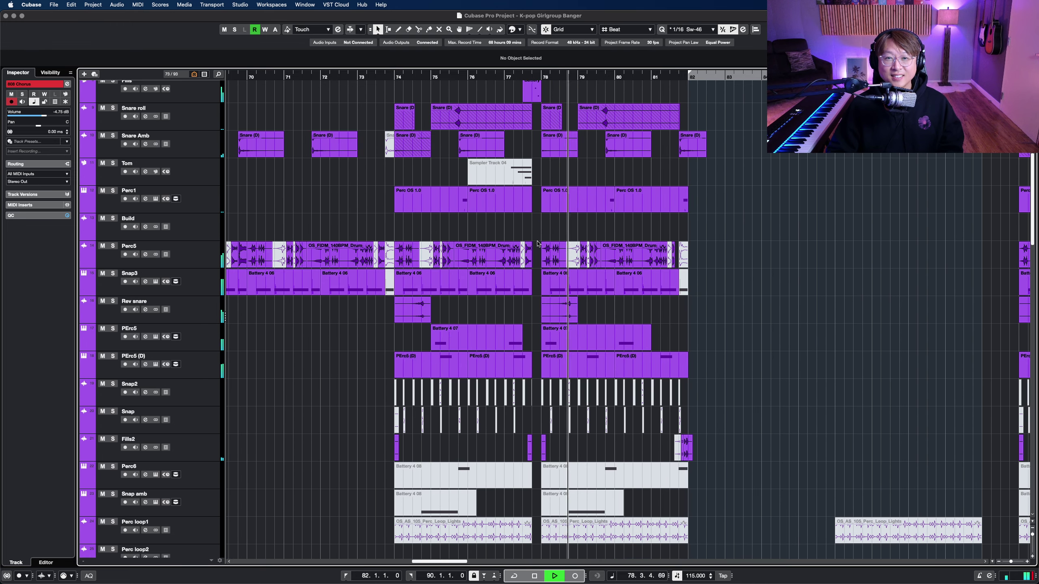
Survey the stacked drum, hat, percussion and synth tracks across the chorus extension between bars 74 and 82
{"action": "right_click", "coordinate": [642, 269]}
{"action": "left_click", "coordinate": [737, 313]}
{"action": "key", "text": "h"}
{"action": "key", "text": "h"}
{"action": "key", "text": "shift+g"}
{"action": "key", "text": "shift+g"}
{"action": "key", "text": "g"}
{"action": "key", "text": "g"}
{"action": "key", "text": "g"}
{"action": "key", "text": "g"}
{"action": "key", "text": "g"}
{"action": "key", "text": "g"}
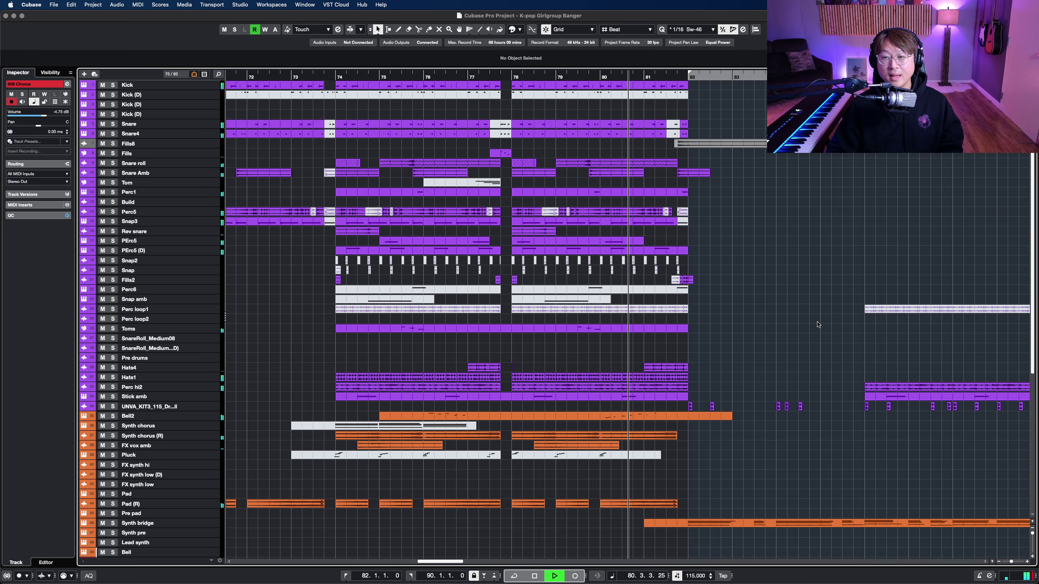
Examine the bridge from bar 82 to 90, including its synth, light percussion and empty bass and vocal tracks, during playback
{"action": "right_click", "coordinate": [746, 299]}
{"action": "left_click", "coordinate": [747, 300]}
{"action": "key", "text": "shift+h"}
{"action": "left_click_drag", "start_coordinate": [763, 295], "coordinate": [579, 294]}
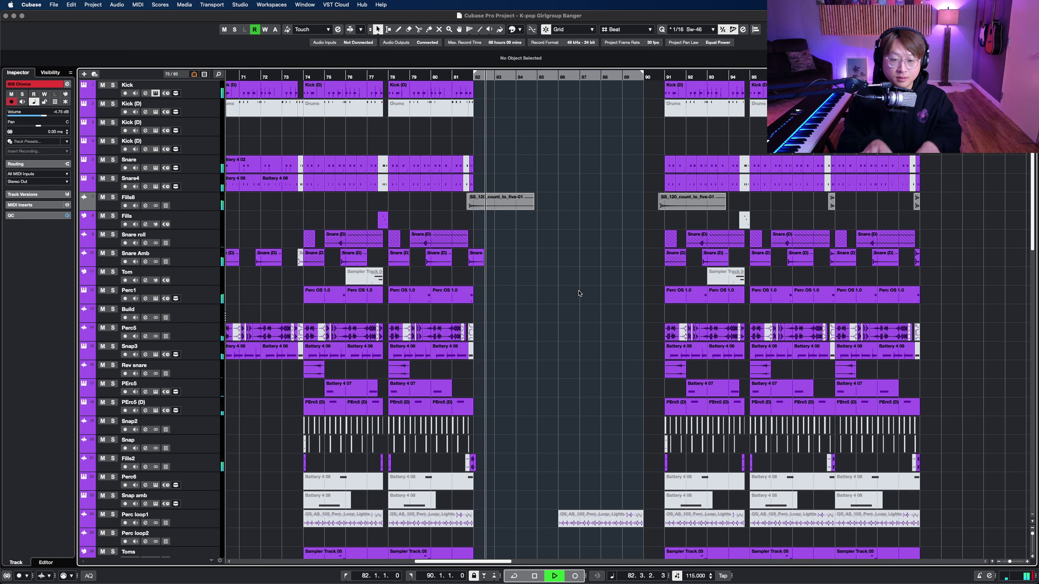
{"action": "scroll", "coordinate": [577, 293], "scroll_direction": "down", "scroll_amount": 10}
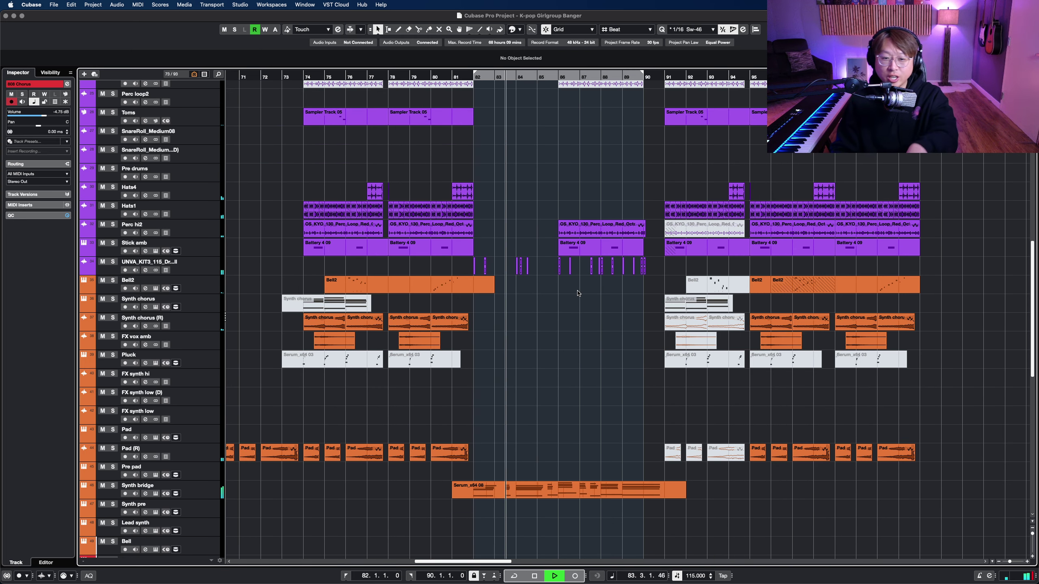
{"action": "scroll", "coordinate": [578, 294], "scroll_direction": "down", "scroll_amount": 1}
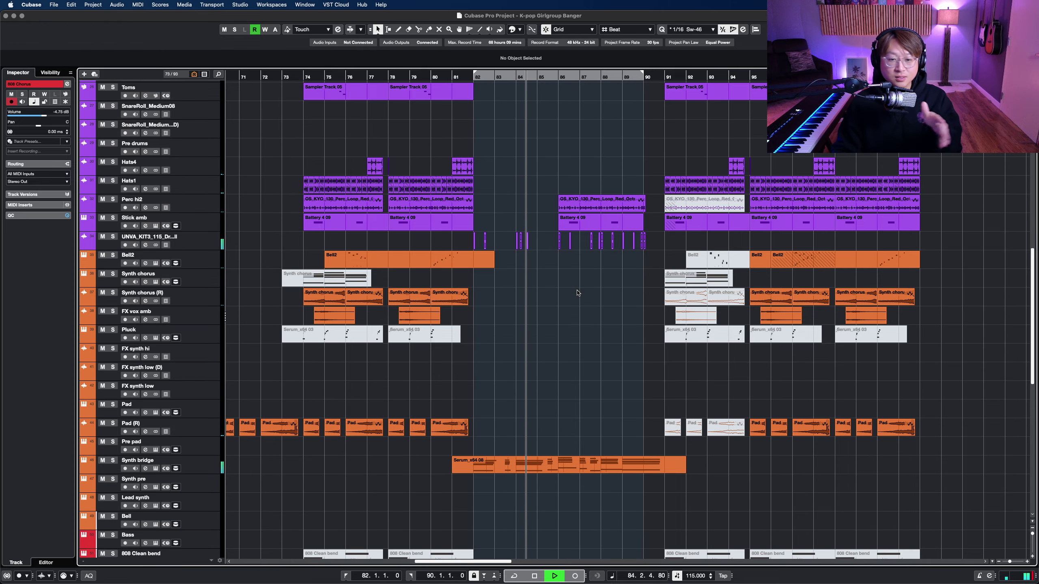
{"action": "scroll", "coordinate": [576, 293], "scroll_direction": "down", "scroll_amount": 3}
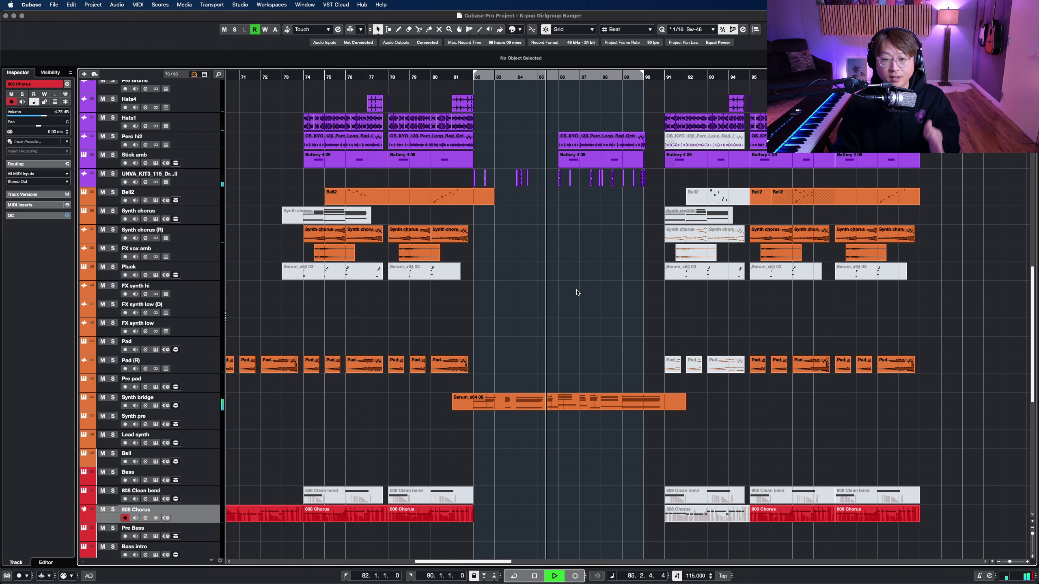
{"action": "scroll", "coordinate": [577, 293], "scroll_direction": "down", "scroll_amount": 1}
{"action": "scroll", "coordinate": [575, 293], "scroll_direction": "down", "scroll_amount": 1}
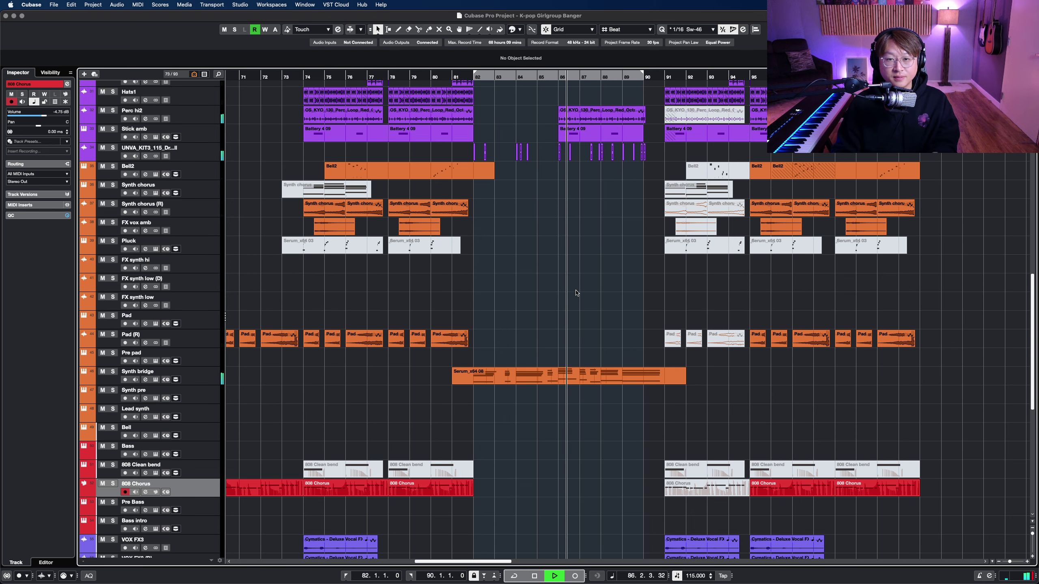
{"action": "scroll", "coordinate": [575, 294], "scroll_direction": "up", "scroll_amount": 3}
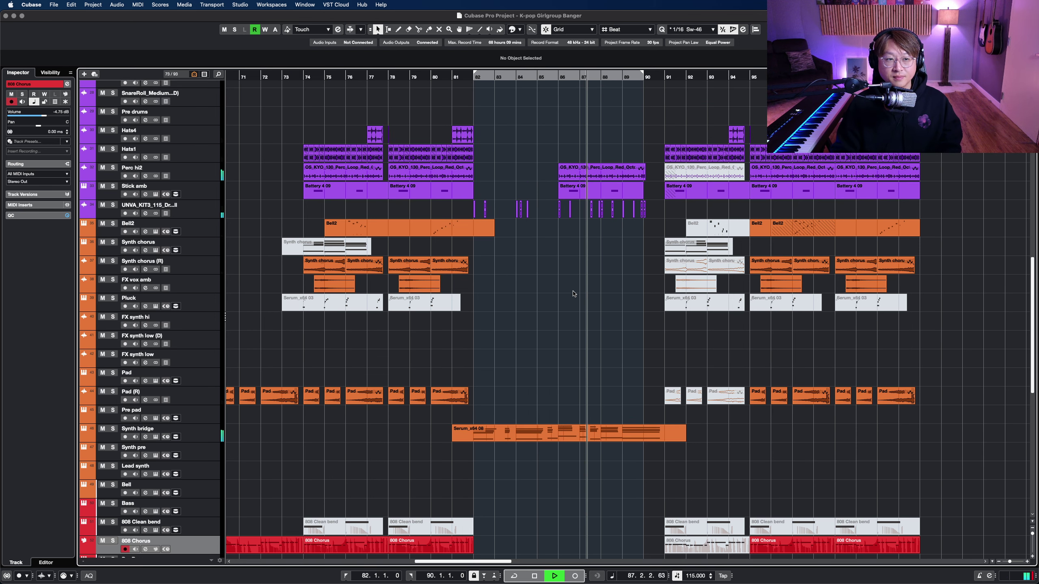
{"action": "scroll", "coordinate": [573, 294], "scroll_direction": "down", "scroll_amount": 12}
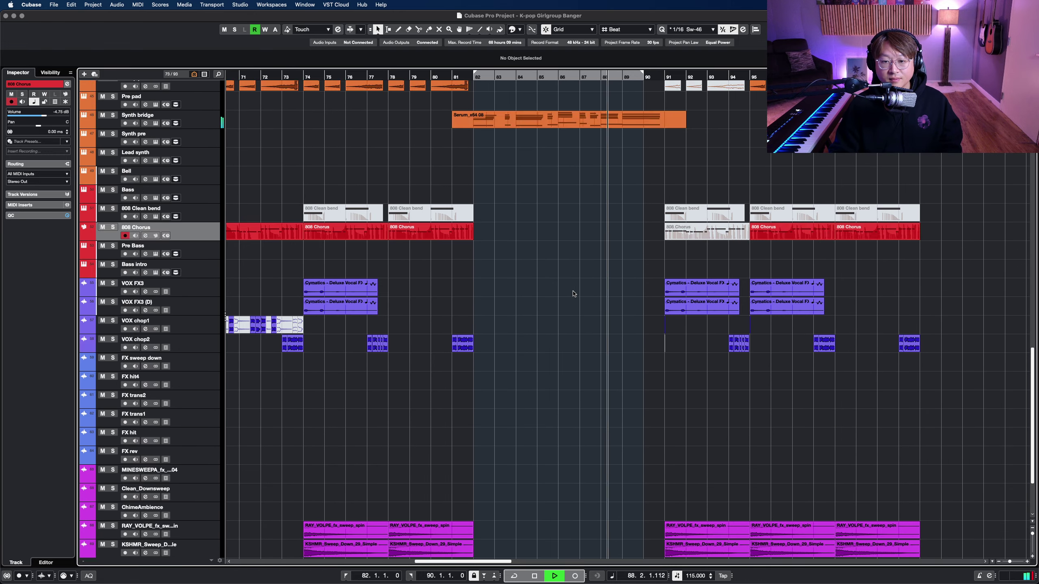
{"action": "scroll", "coordinate": [575, 294], "scroll_direction": "up", "scroll_amount": 20}
{"action": "right_click", "coordinate": [584, 281]}
{"action": "key", "text": "shift+g"}
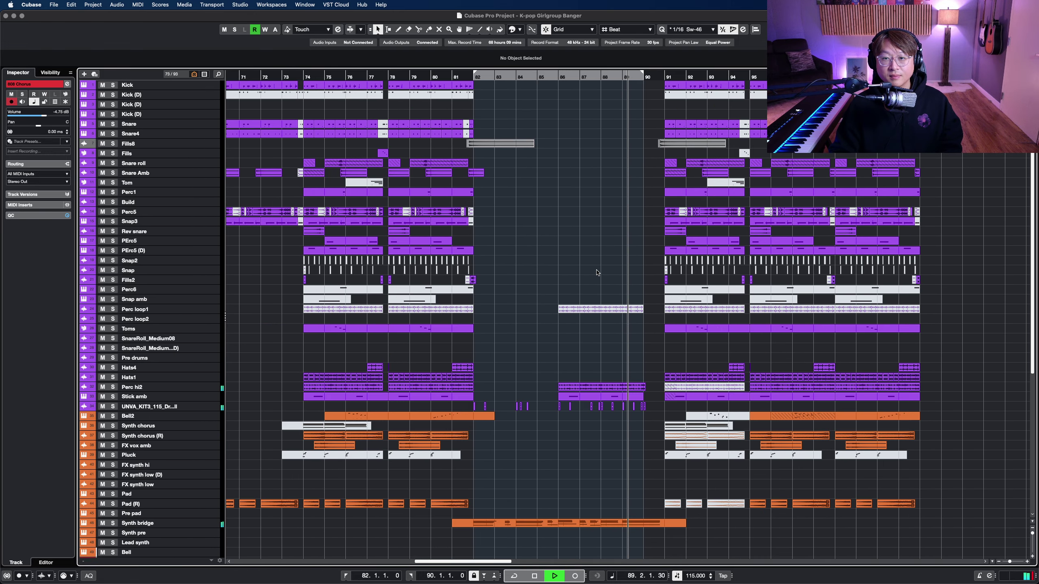
Show the whole arrangement through the last chorus and stop playback after the bridge
{"action": "key", "text": "g"}
{"action": "key", "text": "g"}
{"action": "key", "text": "g"}
{"action": "key", "text": "g"}
{"action": "key", "text": "g"}
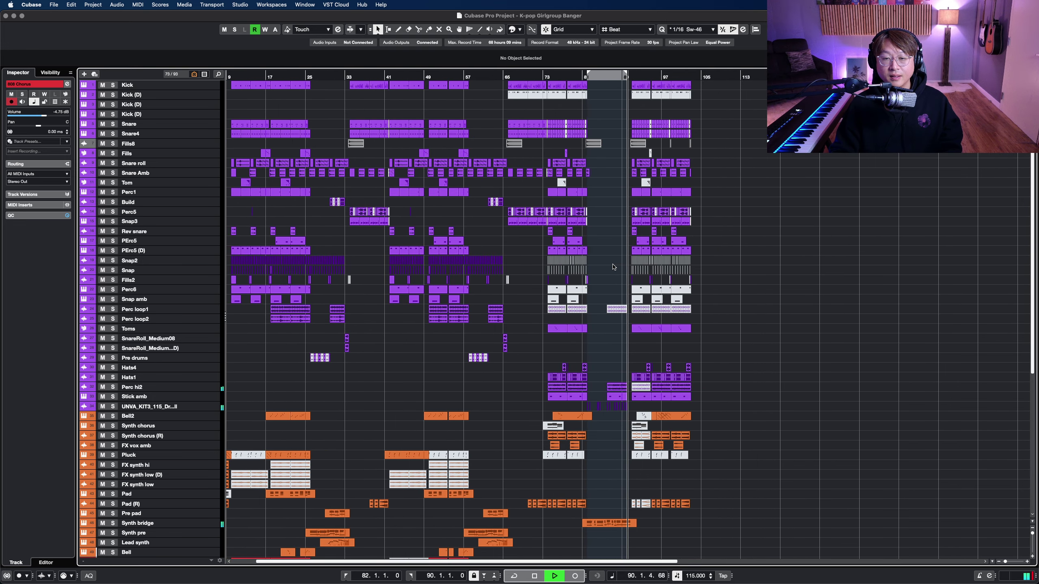
{"action": "key", "text": "g"}
{"action": "key", "text": "space"}
{"action": "key", "text": "shift+h"}
{"action": "key", "text": "shift+g"}
Return the playhead to bar 4 in the intro and select the Pluck track
{"action": "left_click", "coordinate": [243, 76]}
{"action": "key", "text": "h"}
{"action": "key", "text": "h"}
{"action": "key", "text": "h"}
{"action": "key", "text": "h"}
{"action": "key", "text": "shift+h"}
{"action": "key", "text": "shift+h"}
{"action": "scroll", "coordinate": [252, 330], "scroll_direction": "down", "scroll_amount": 12}
{"action": "scroll", "coordinate": [255, 332], "scroll_direction": "down", "scroll_amount": 12}
{"action": "left_click", "coordinate": [199, 285]}
{"action": "key", "text": "h"}
{"action": "key", "text": "h"}
{"action": "key", "text": "h"}
{"action": "key", "text": "h"}
{"action": "key", "text": "h"}
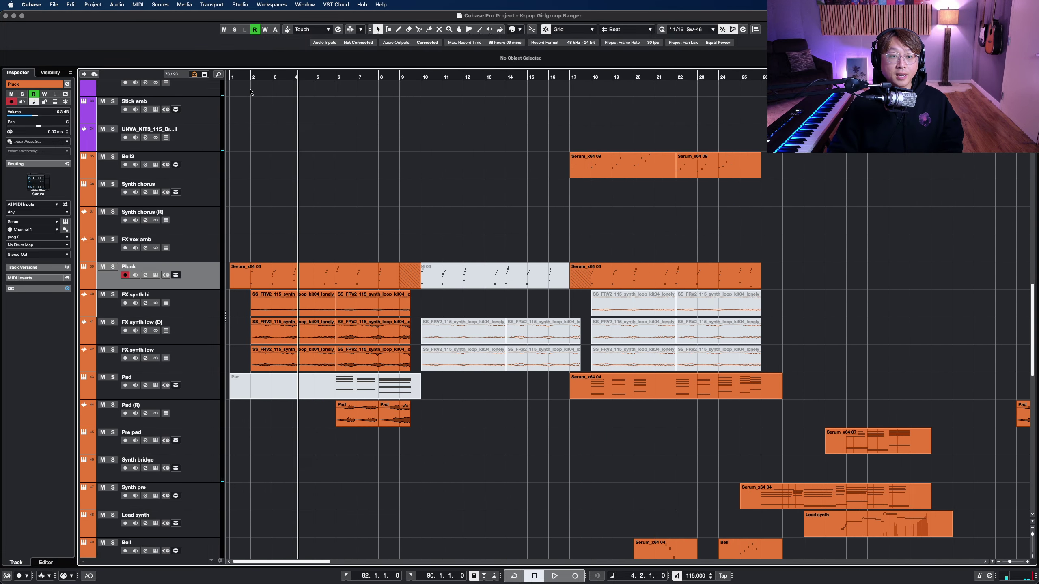
Solo the Pluck track, play the intro, and view its Serum preset before closing the instrument window
{"action": "key", "text": "h"}
{"action": "key", "text": "shift+h"}
{"action": "left_click", "coordinate": [243, 94]}
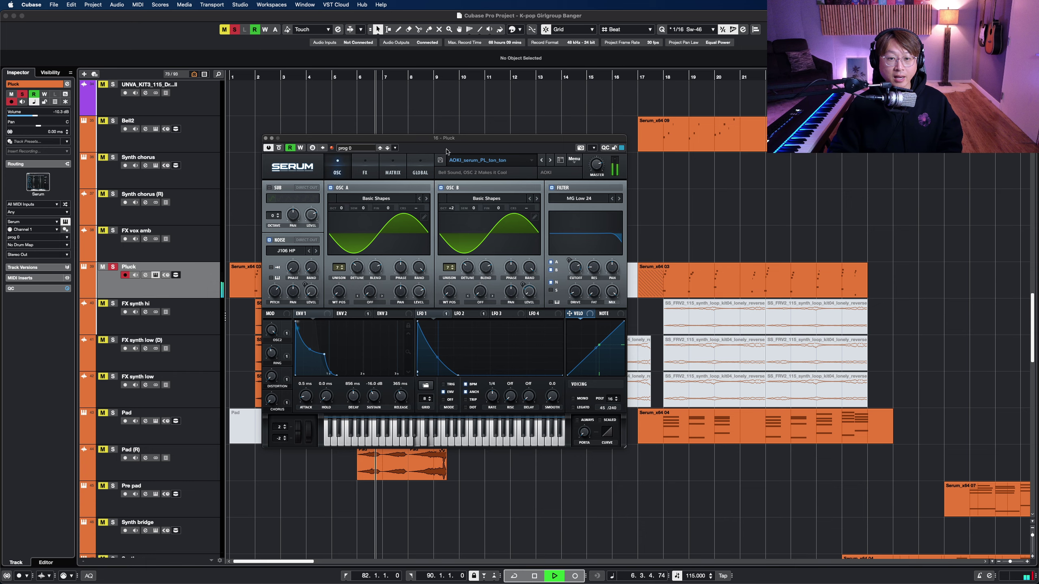
{"action": "left_click", "coordinate": [265, 139]}
{"action": "key", "text": "g"}
{"action": "key", "text": "g"}
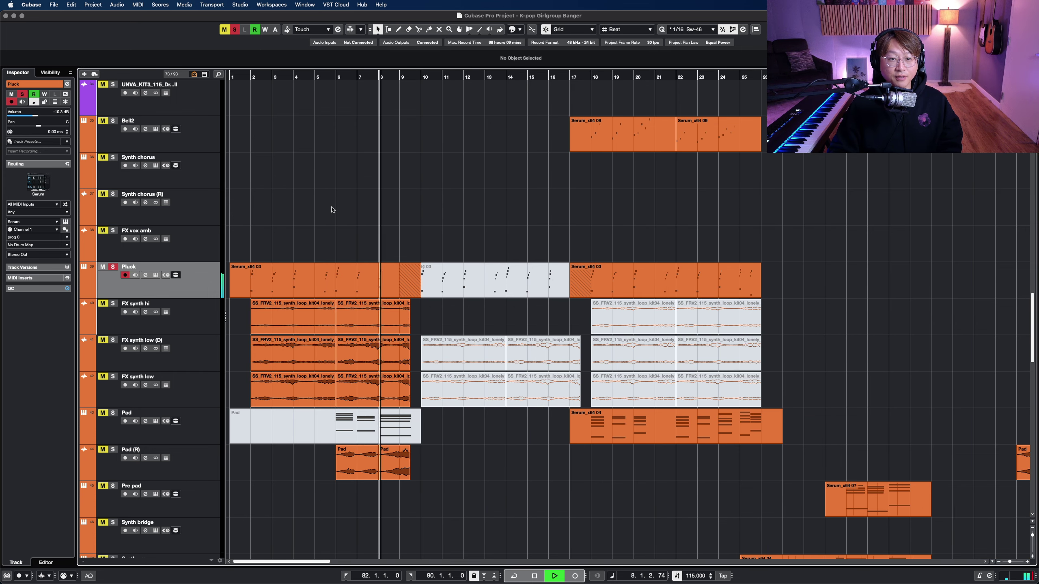
Solo the Bass track as playback reaches bar 10, survey the drum tracks, and stop playback
{"action": "key", "text": "shift+g"}
{"action": "scroll", "coordinate": [335, 216], "scroll_direction": "up", "scroll_amount": 8}
{"action": "key", "text": "shift+g"}
{"action": "key", "text": "shift+h"}
{"action": "scroll", "coordinate": [366, 278], "scroll_direction": "down", "scroll_amount": 8}
{"action": "left_click", "coordinate": [149, 386]}
{"action": "key", "text": "shift+h"}
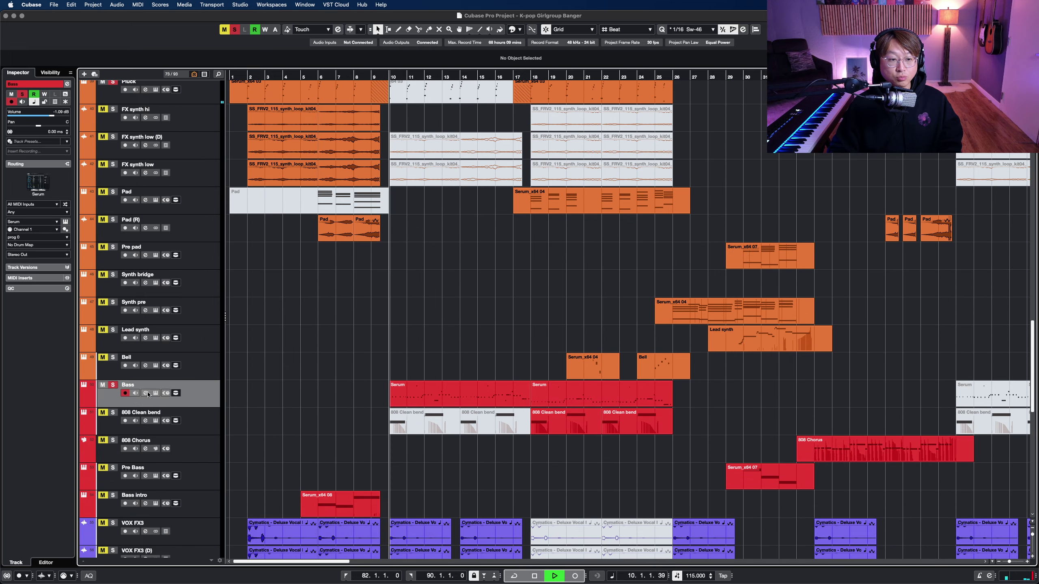
{"action": "scroll", "coordinate": [295, 311], "scroll_direction": "up", "scroll_amount": 15}
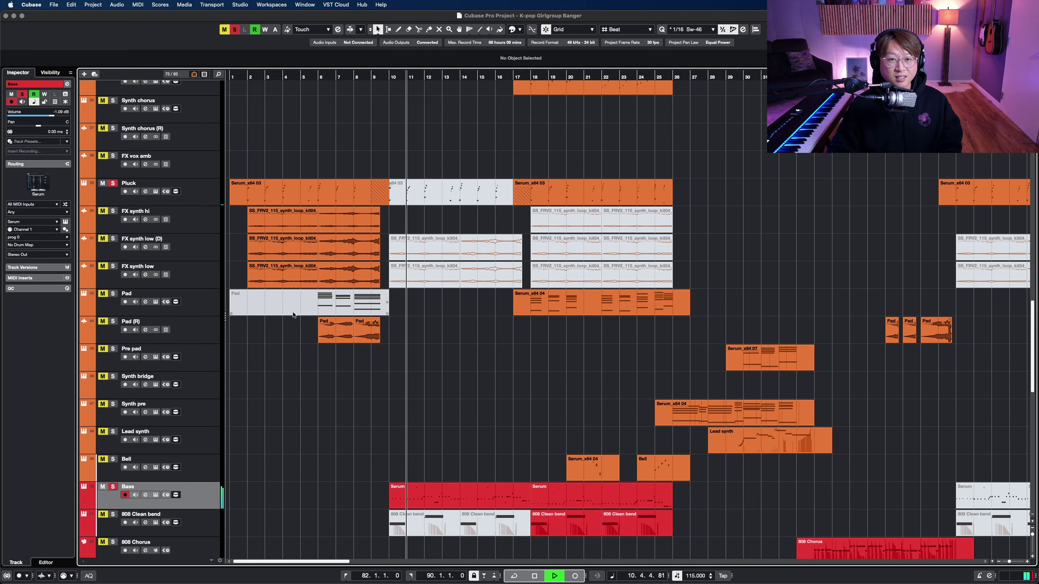
{"action": "scroll", "coordinate": [298, 311], "scroll_direction": "down", "scroll_amount": 3}
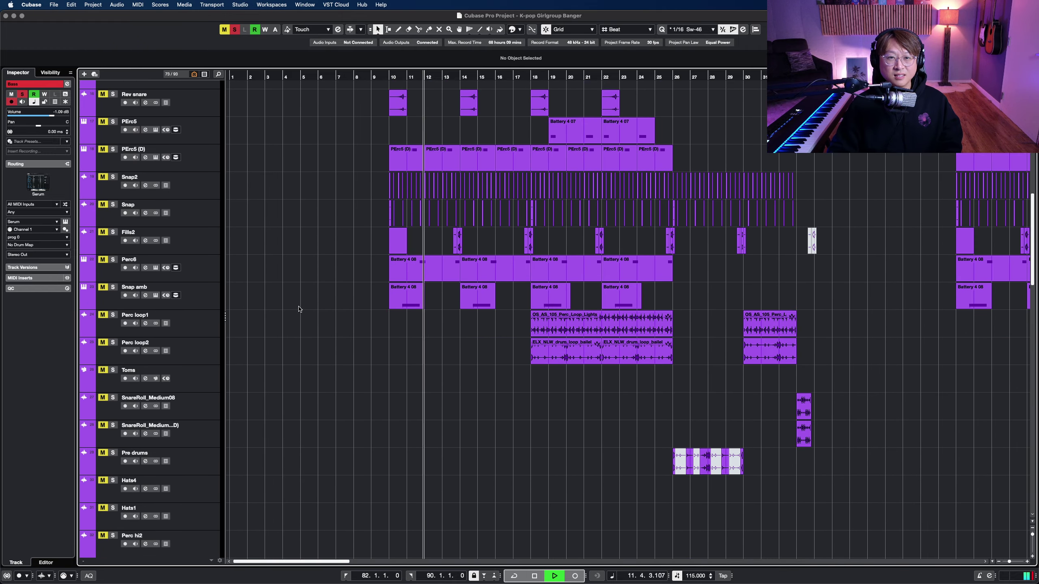
{"action": "key", "text": "shift+g"}
{"action": "key", "text": "space"}
Examine the Bass track's Serum preset and oscillator settings, then close the instrument window
{"action": "key", "text": "shift+h"}
{"action": "scroll", "coordinate": [304, 305], "scroll_direction": "down", "scroll_amount": 15}
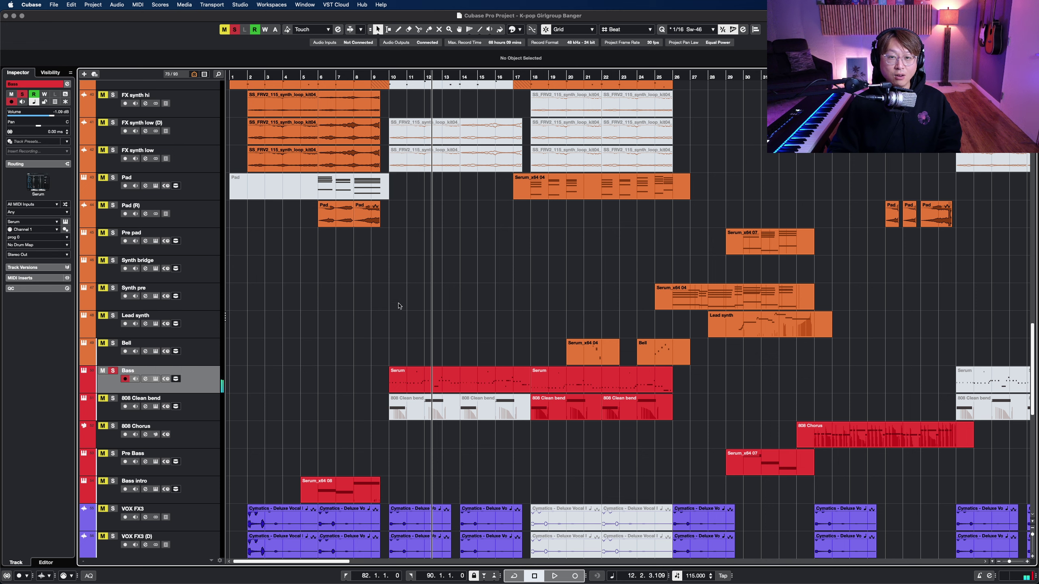
{"action": "key", "text": "e"}
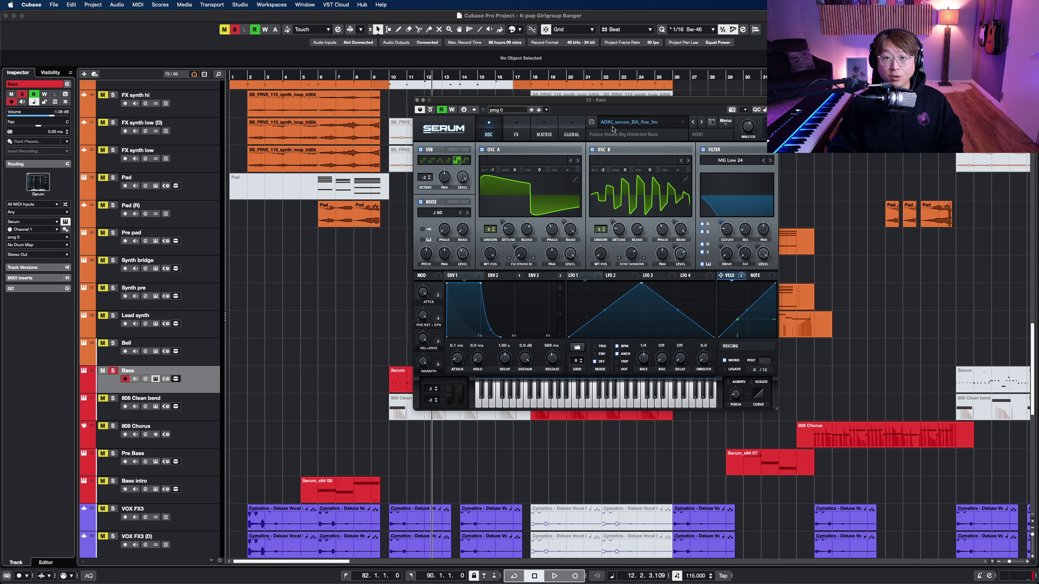
{"action": "left_click_drag", "start_coordinate": [613, 102], "coordinate": [578, 110]}
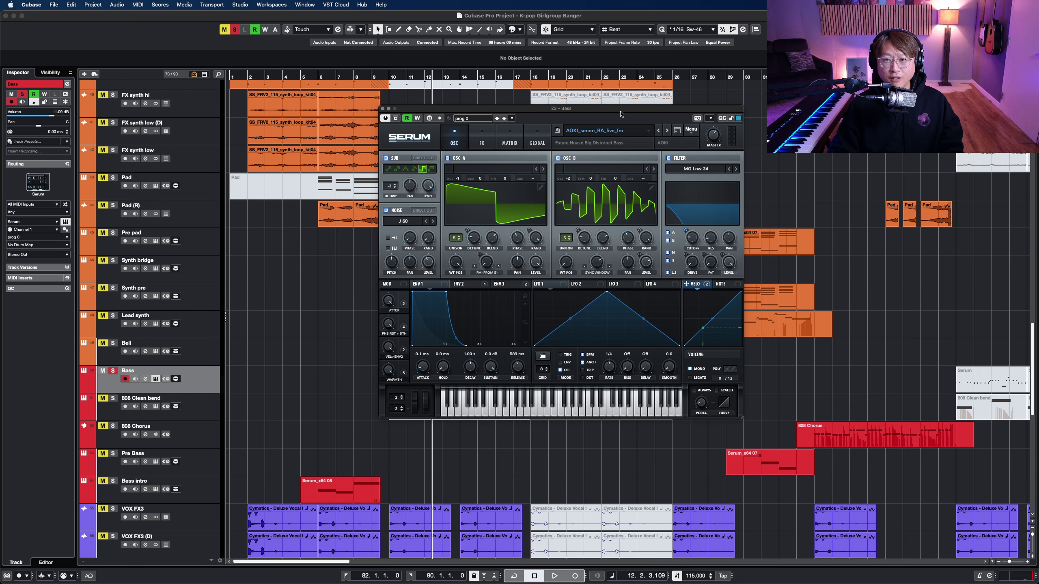
{"action": "key", "text": "super+w"}
Place the playhead at bar 10 and clear all track solos
{"action": "scroll", "coordinate": [475, 153], "scroll_direction": "up", "scroll_amount": 20}
{"action": "key", "text": "shift+g"}
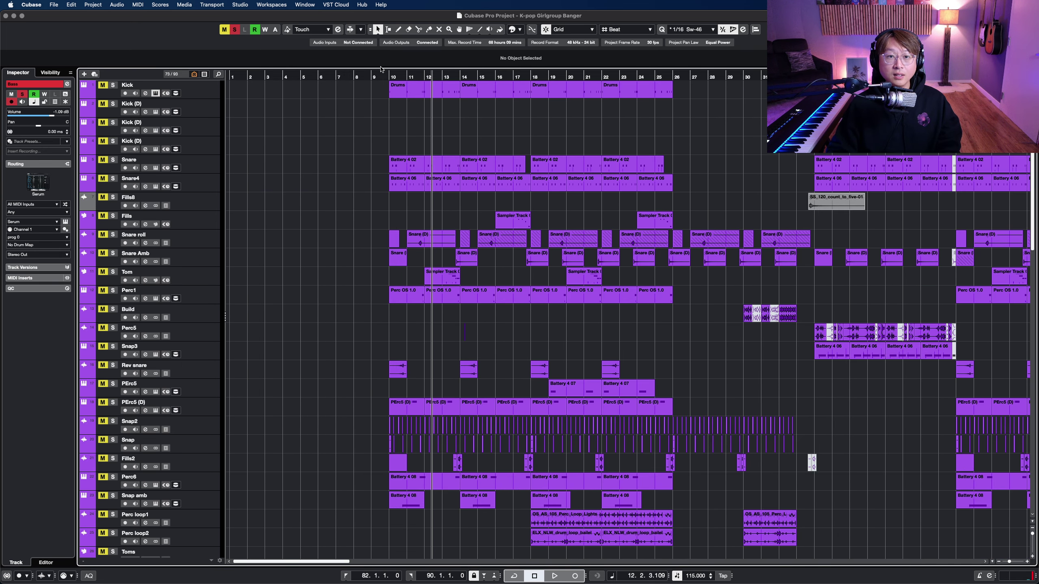
{"action": "left_click", "coordinate": [388, 76]}
{"action": "left_click", "coordinate": [239, 31]}
Solo all drum tracks from Kick through the UNVA_KIT3 track together with the Bass track
{"action": "left_click", "coordinate": [204, 91]}
{"action": "scroll", "coordinate": [204, 368], "scroll_direction": "down", "scroll_amount": 8}
{"action": "left_click", "coordinate": [195, 461], "text": "shift"}
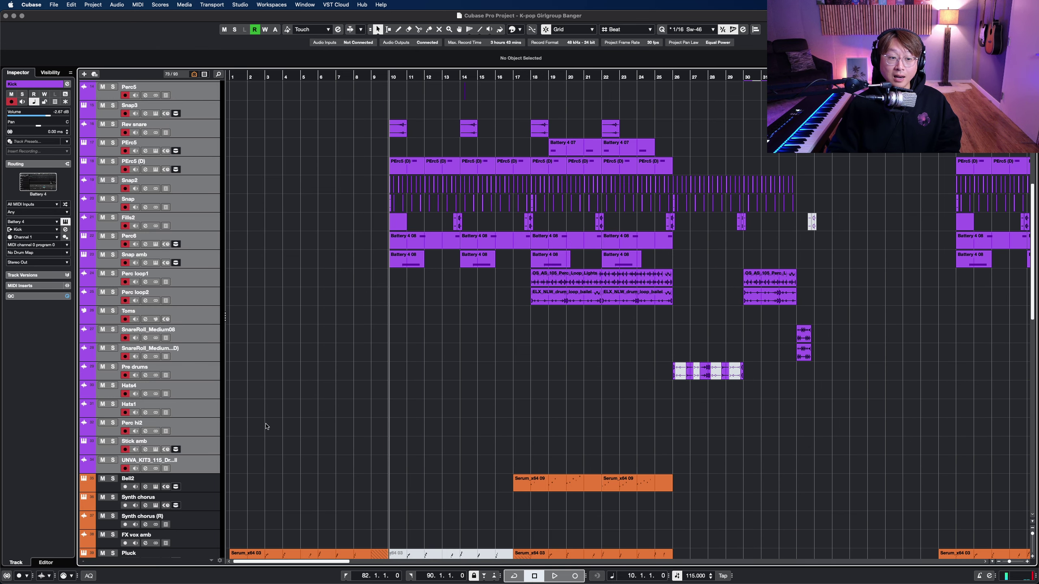
{"action": "scroll", "coordinate": [270, 423], "scroll_direction": "down", "scroll_amount": 10}
{"action": "key", "text": "s"}
{"action": "left_click", "coordinate": [187, 446]}
{"action": "scroll", "coordinate": [378, 371], "scroll_direction": "up", "scroll_amount": 15}
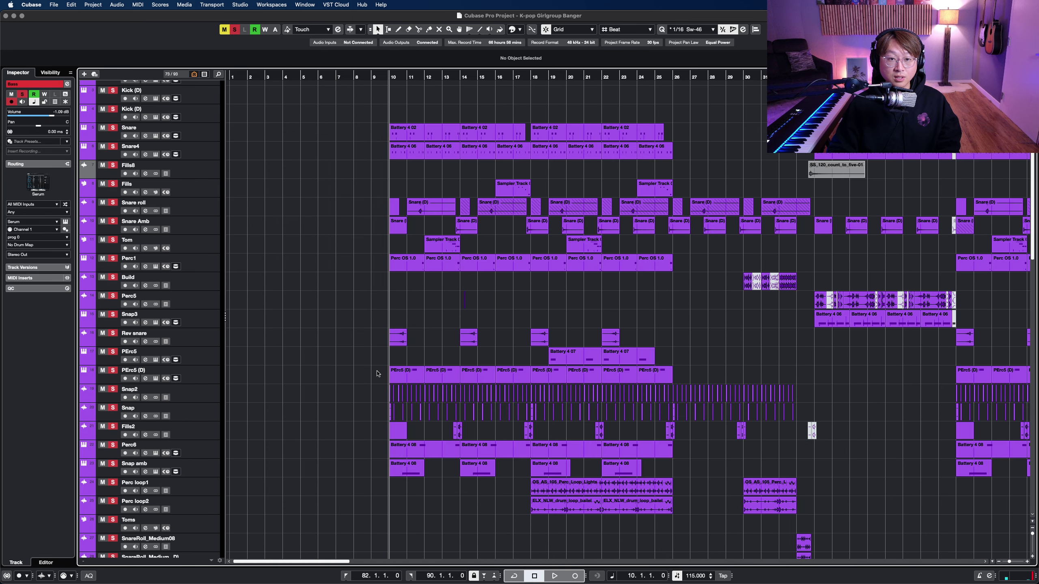
Loop bars 10 to 18 from the selected kick and snare clips and play the soloed tracks
{"action": "key", "text": "h"}
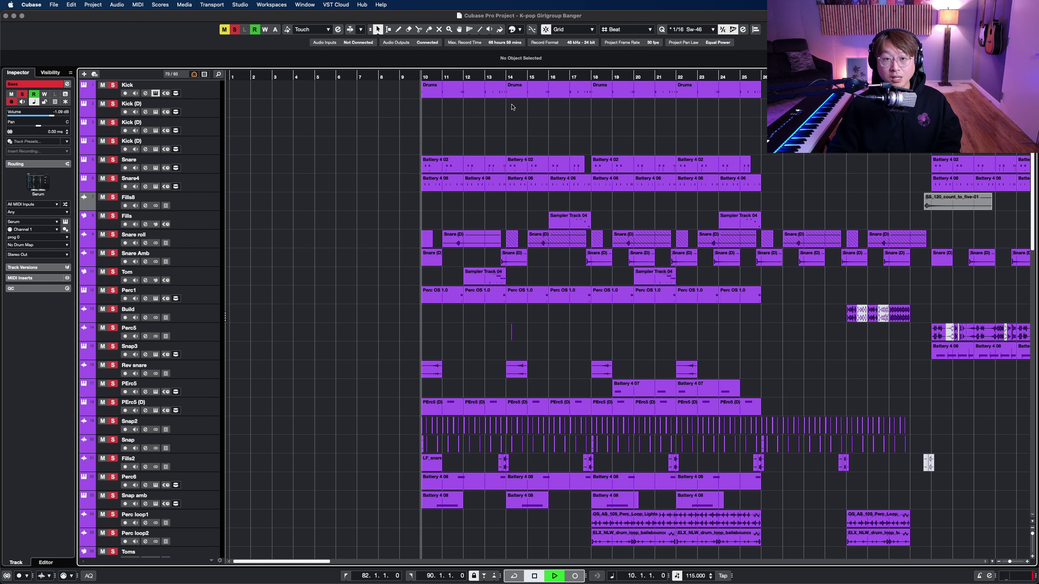
{"action": "left_click_drag", "start_coordinate": [394, 87], "coordinate": [581, 194]}
{"action": "key", "text": "p"}
{"action": "left_click", "coordinate": [534, 73]}
{"action": "key", "text": "h"}
{"action": "key", "text": "h"}
{"action": "key", "text": "h"}
{"action": "key", "text": "h"}
{"action": "key", "text": "shift+h"}
{"action": "key", "text": "g"}
{"action": "scroll", "coordinate": [726, 163], "scroll_direction": "right", "scroll_amount": 4}
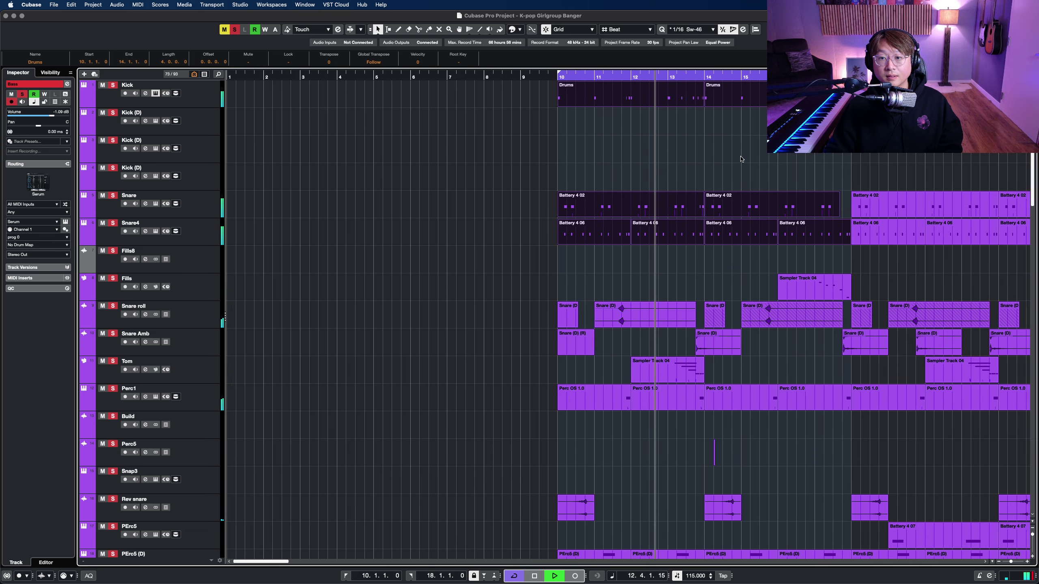
Survey the looped drum and bass tracks, stop playback, and take the Bass track out of solo
{"action": "scroll", "coordinate": [594, 176], "scroll_direction": "down", "scroll_amount": 10}
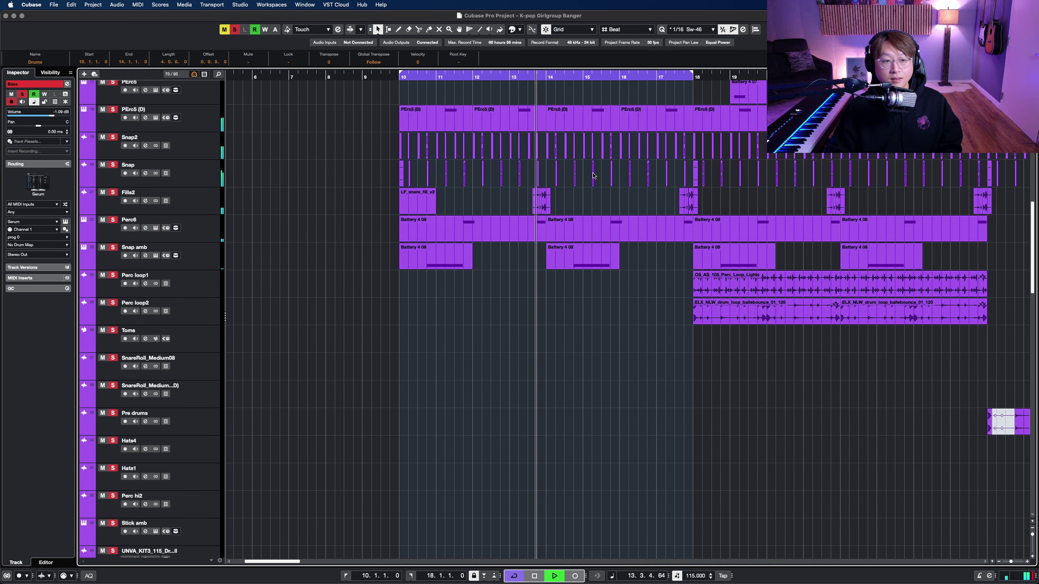
{"action": "scroll", "coordinate": [593, 177], "scroll_direction": "down", "scroll_amount": 15}
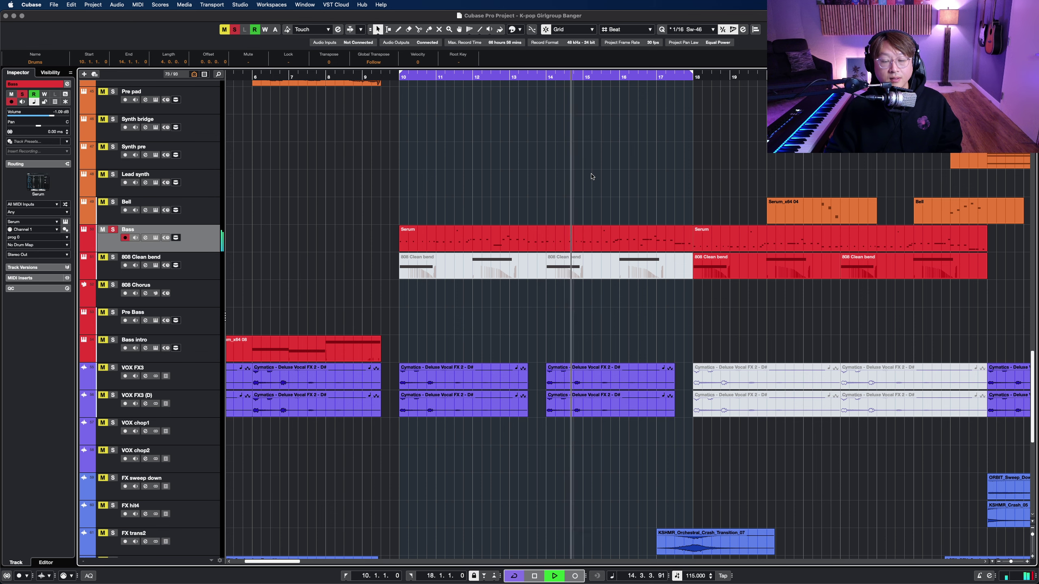
{"action": "scroll", "coordinate": [591, 177], "scroll_direction": "up", "scroll_amount": 6}
{"action": "scroll", "coordinate": [590, 177], "scroll_direction": "down", "scroll_amount": 5}
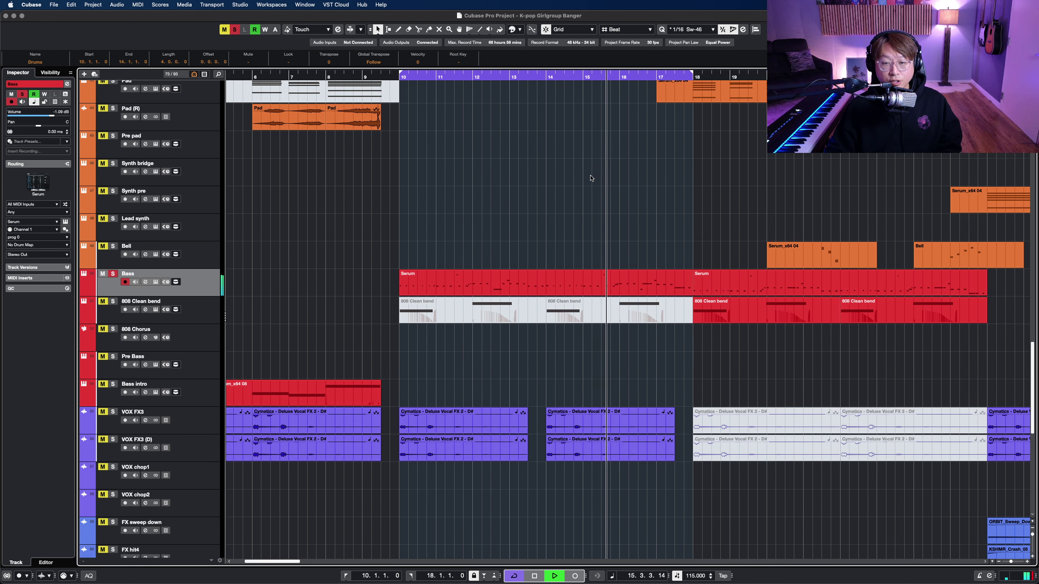
{"action": "scroll", "coordinate": [582, 168], "scroll_direction": "up", "scroll_amount": 1}
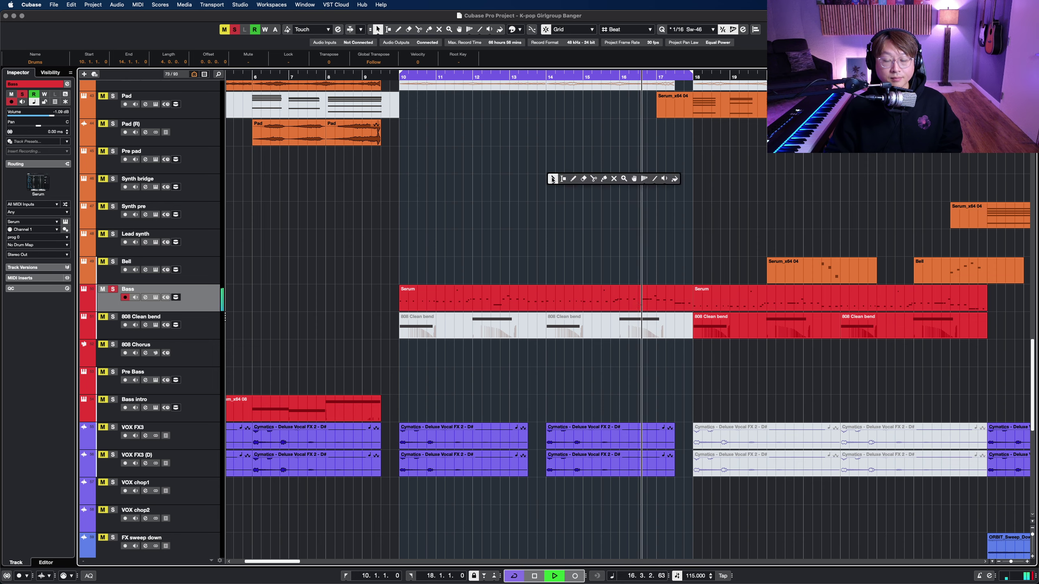
{"action": "scroll", "coordinate": [548, 186], "scroll_direction": "up", "scroll_amount": 1}
{"action": "key", "text": "space"}
{"action": "key", "text": "s"}
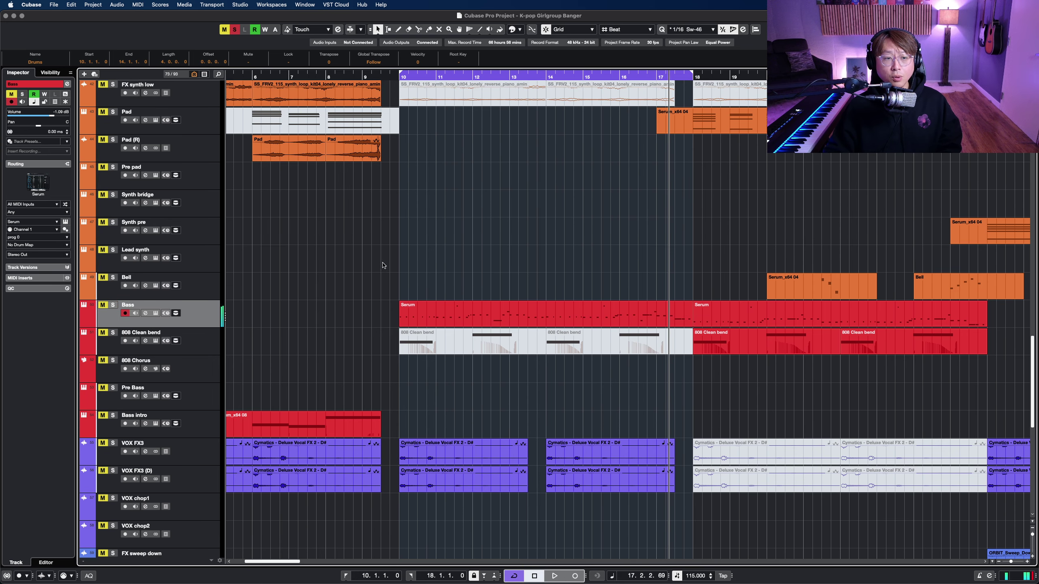
Solo only the Kick track and play the loop from bar 10
{"action": "scroll", "coordinate": [411, 251], "scroll_direction": "up", "scroll_amount": 20}
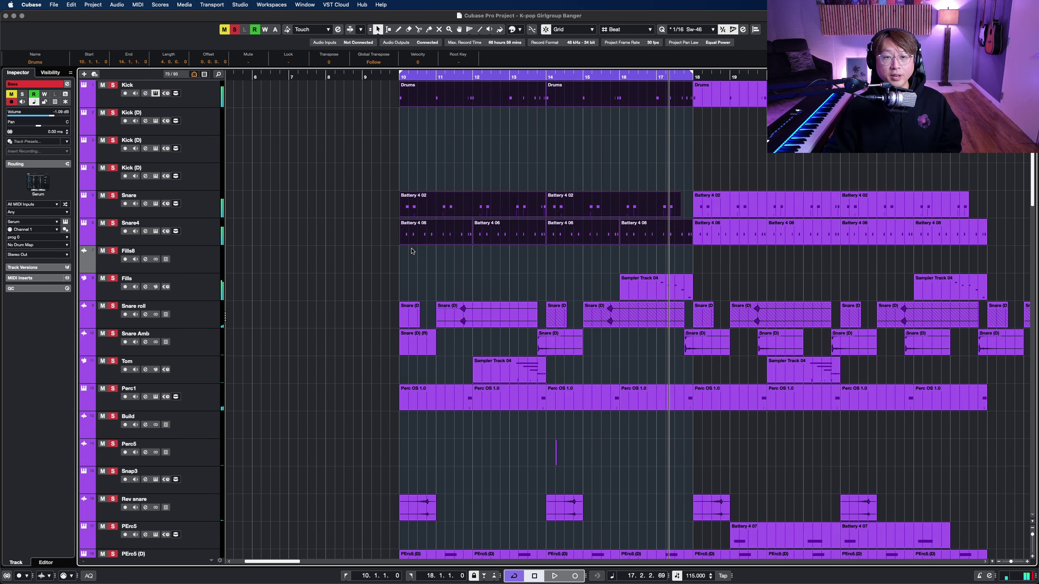
{"action": "left_click", "coordinate": [202, 102]}
{"action": "key", "text": "shift+h"}
{"action": "key", "text": "shift+h"}
{"action": "left_click", "coordinate": [454, 175]}
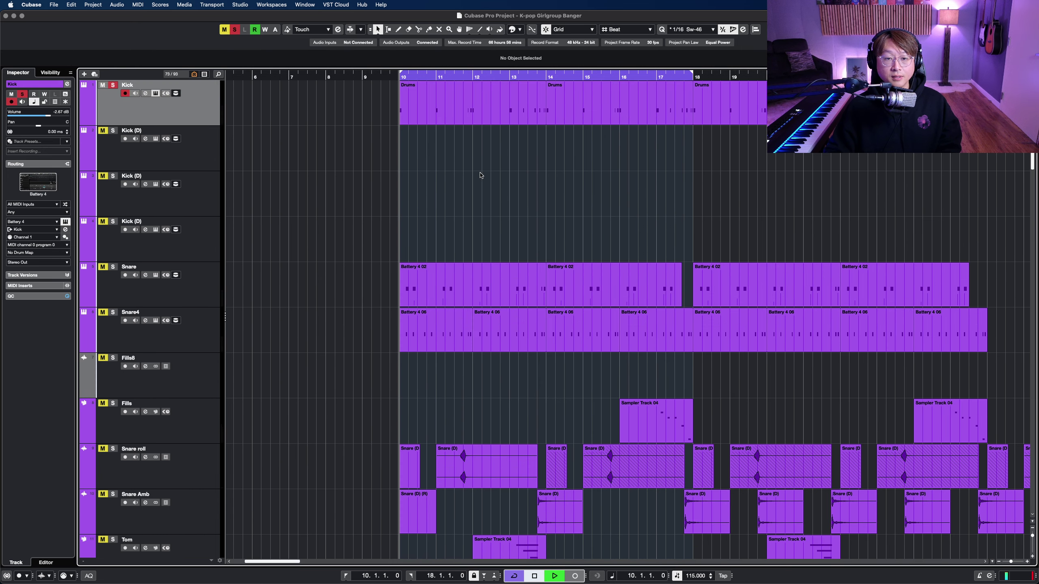
{"action": "key", "text": "shift+g"}
{"action": "key", "text": "space"}
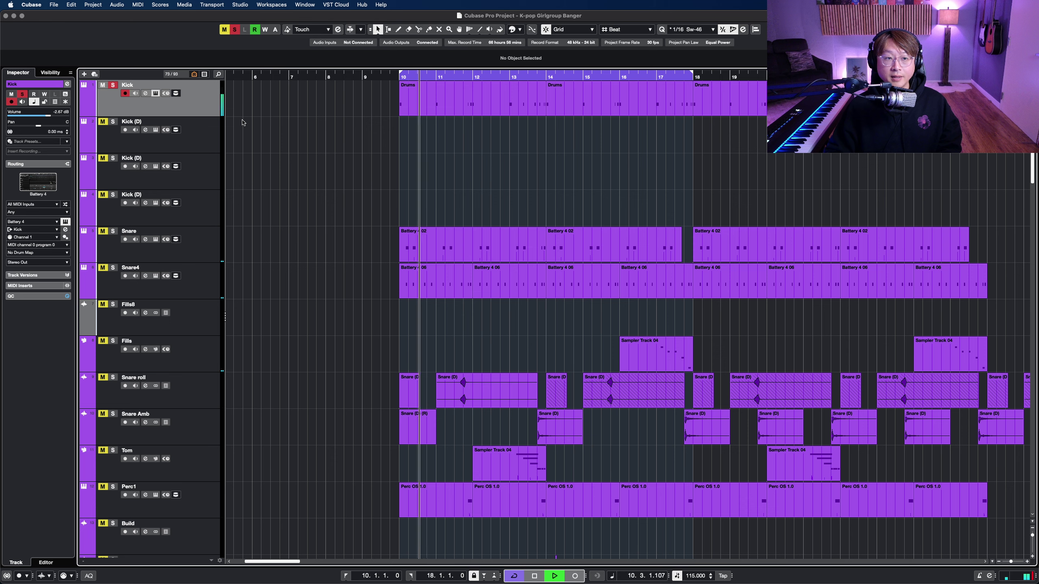
{"action": "scroll", "coordinate": [486, 197], "scroll_direction": "right", "scroll_amount": 3}
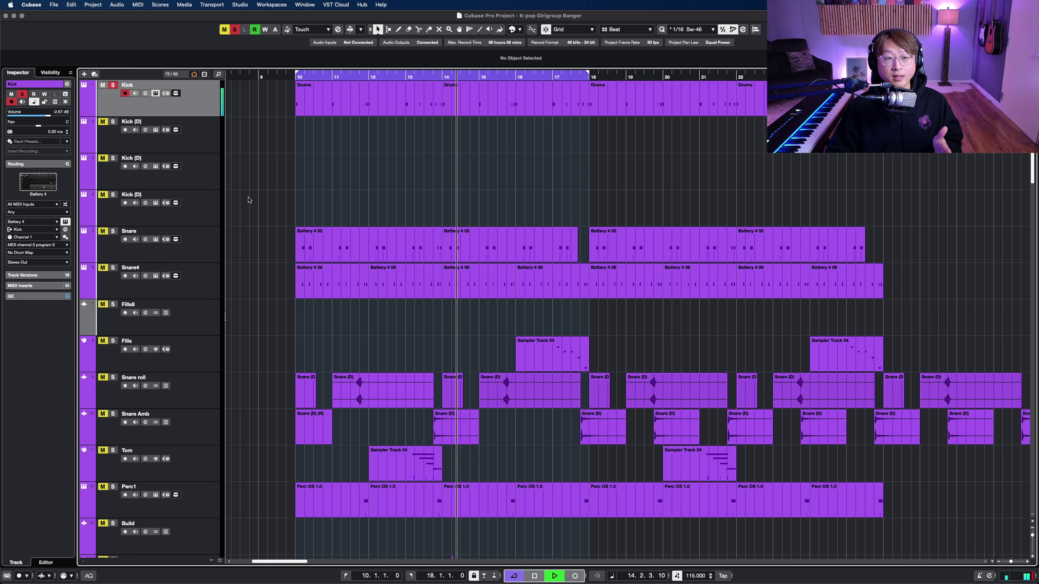
Add the Snare and Snare4 tracks to the soloed Kick during playback
{"action": "left_click", "coordinate": [207, 248]}
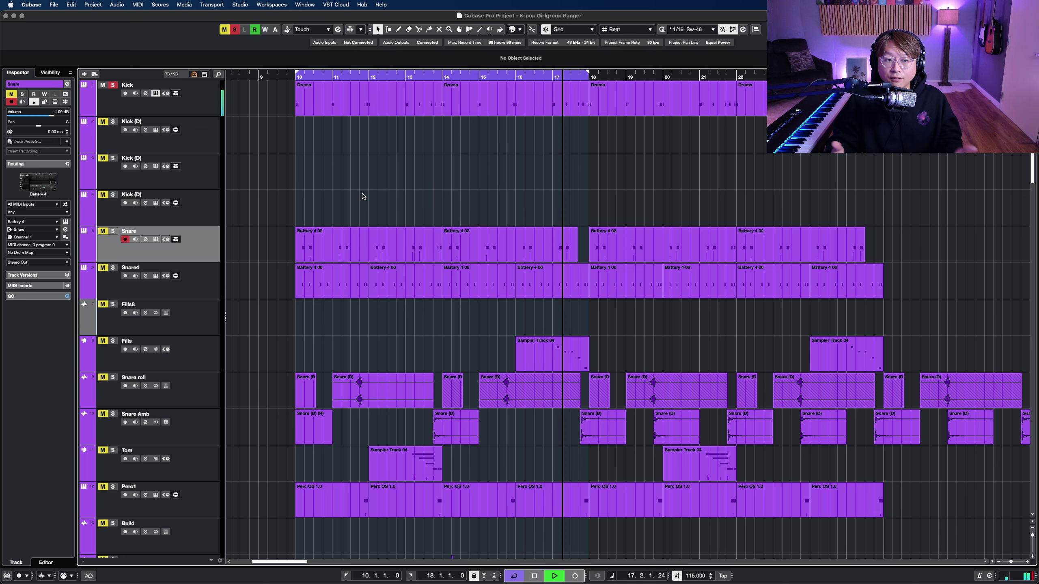
{"action": "key", "text": "s"}
{"action": "left_click", "coordinate": [186, 274]}
{"action": "key", "text": "s"}
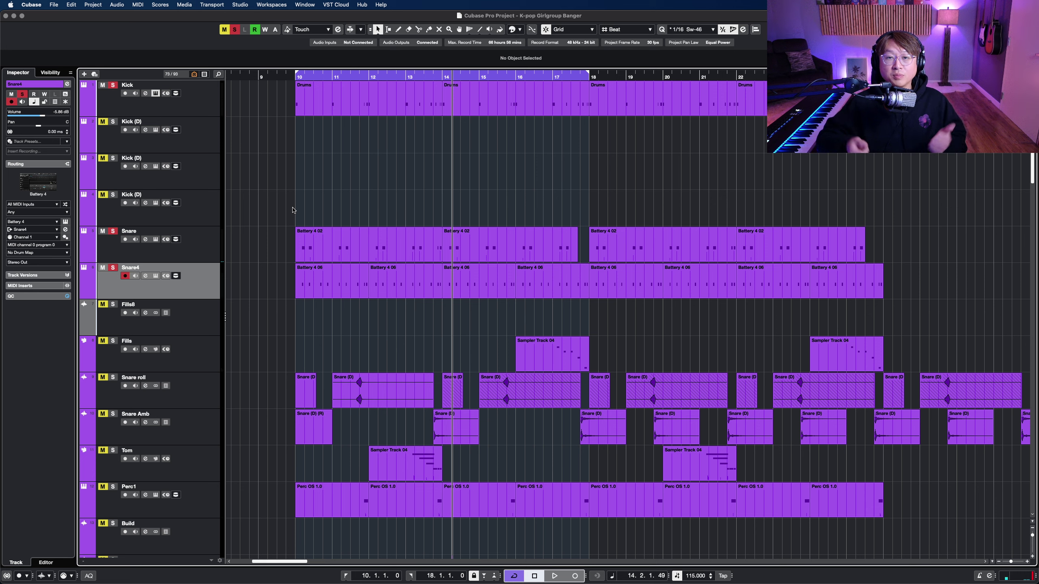
Clear the current solos and solo the tracks from Kick through Snare4 as a group
{"action": "left_click", "coordinate": [204, 95]}
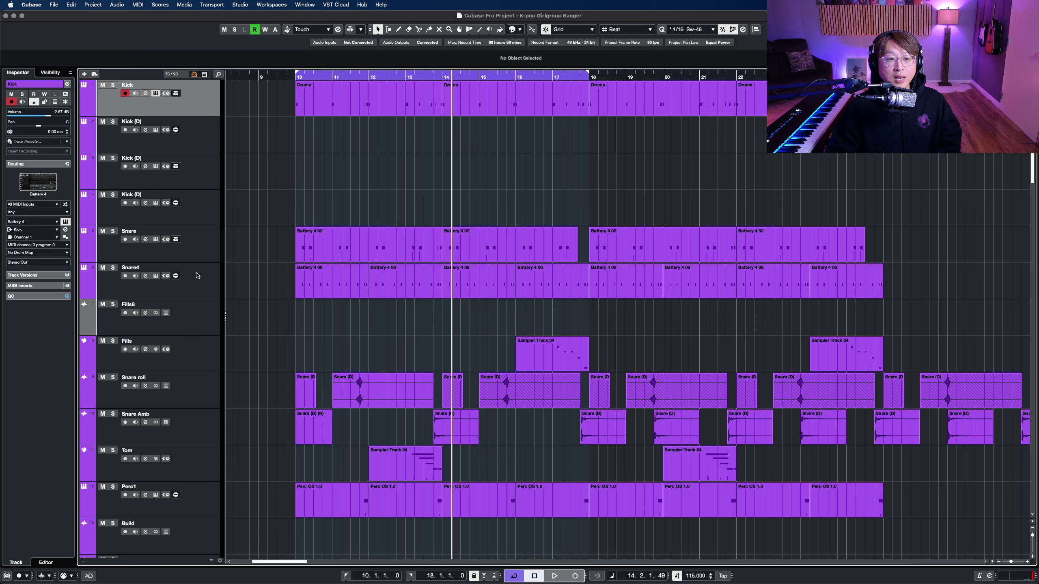
{"action": "left_click", "coordinate": [200, 286], "text": "shift"}
{"action": "key", "text": "s"}
Add the Snap2 and Snap tracks to the soloed kick and snares
{"action": "scroll", "coordinate": [252, 309], "scroll_direction": "down", "scroll_amount": 1}
{"action": "key", "text": "shift+g"}
{"action": "scroll", "coordinate": [254, 371], "scroll_direction": "down", "scroll_amount": 5}
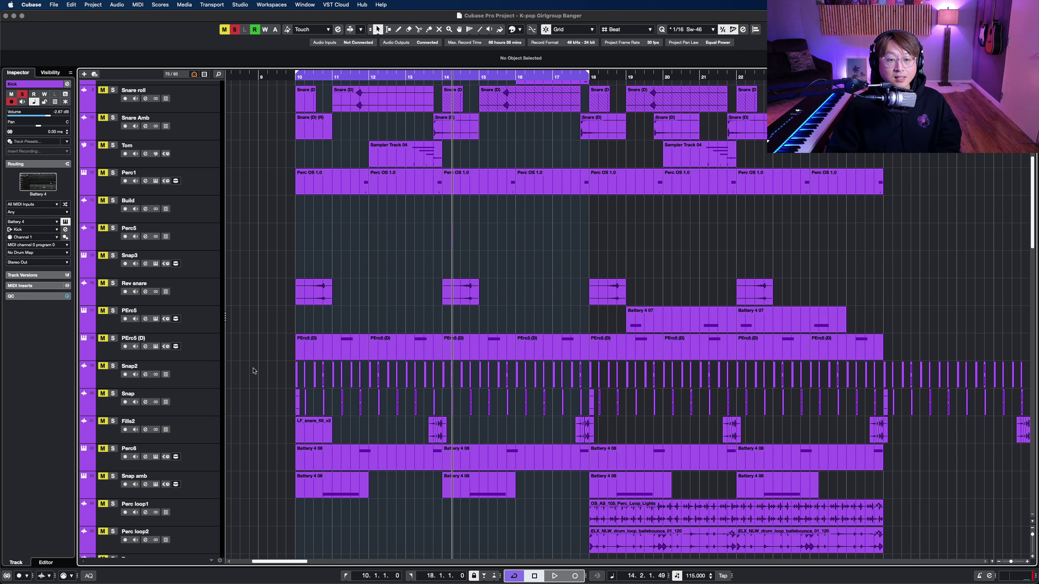
{"action": "left_click", "coordinate": [212, 371]}
{"action": "key", "text": "s"}
{"action": "left_click", "coordinate": [195, 400]}
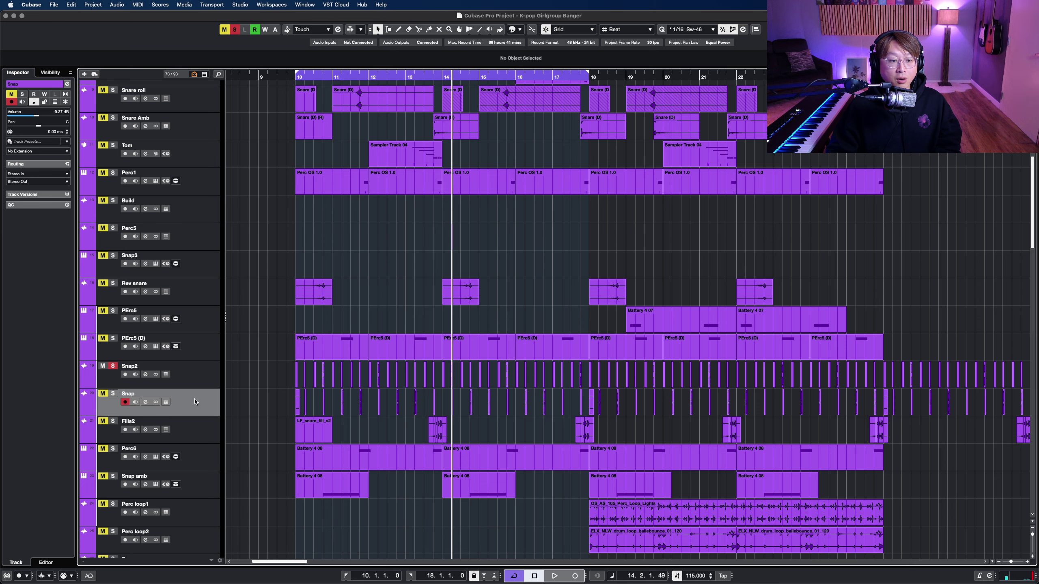
{"action": "scroll", "coordinate": [179, 507], "scroll_direction": "up", "scroll_amount": 2}
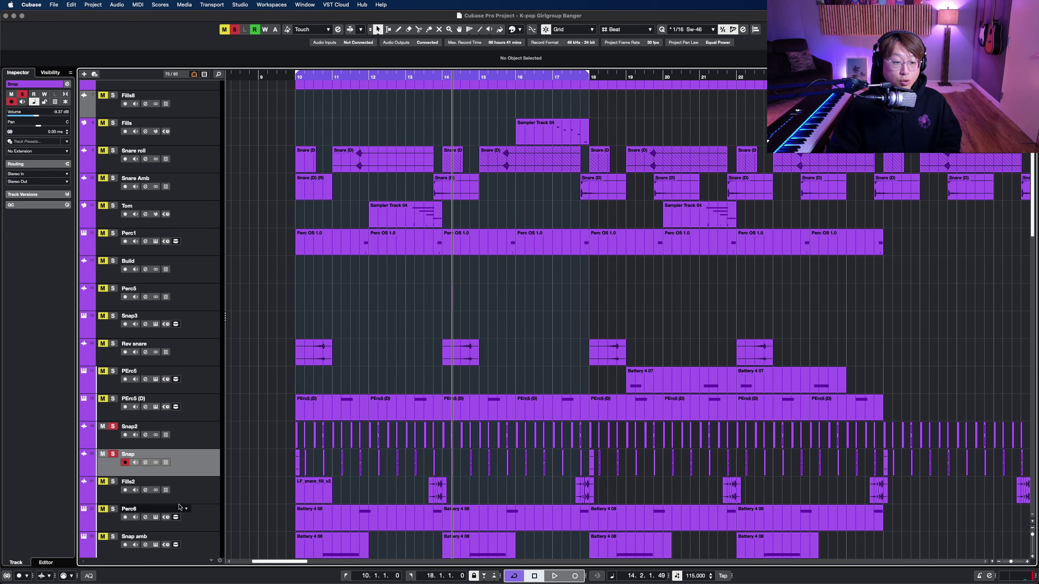
{"action": "left_click", "coordinate": [202, 429]}
Add the Fills track to the soloed drum tracks
{"action": "scroll", "coordinate": [262, 347], "scroll_direction": "up", "scroll_amount": 5}
{"action": "left_click", "coordinate": [198, 312]}
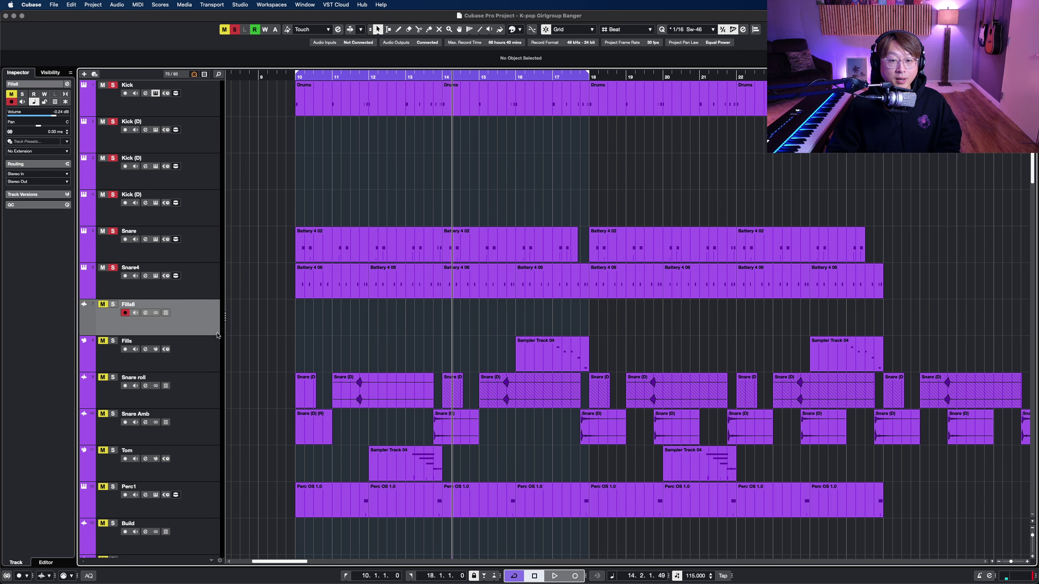
{"action": "left_click", "coordinate": [204, 358]}
{"action": "scroll", "coordinate": [280, 346], "scroll_direction": "down", "scroll_amount": 4}
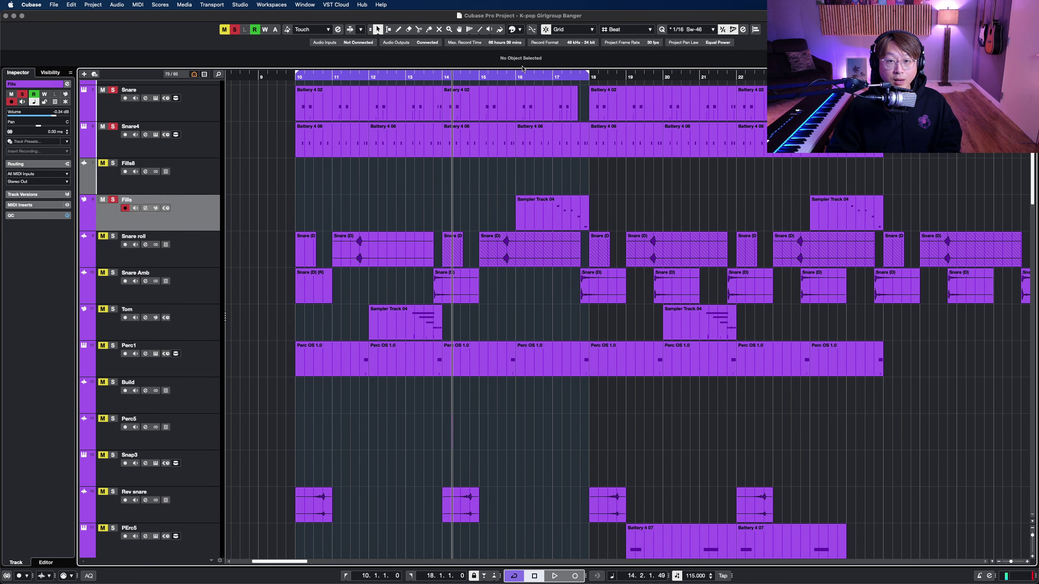
Play the soloed drums from bar 16 and examine the clip on the Fills track
{"action": "left_click", "coordinate": [515, 76]}
{"action": "key", "text": "space"}
{"action": "key", "text": "h"}
{"action": "key", "text": "h"}
{"action": "key", "text": "h"}
{"action": "key", "text": "h"}
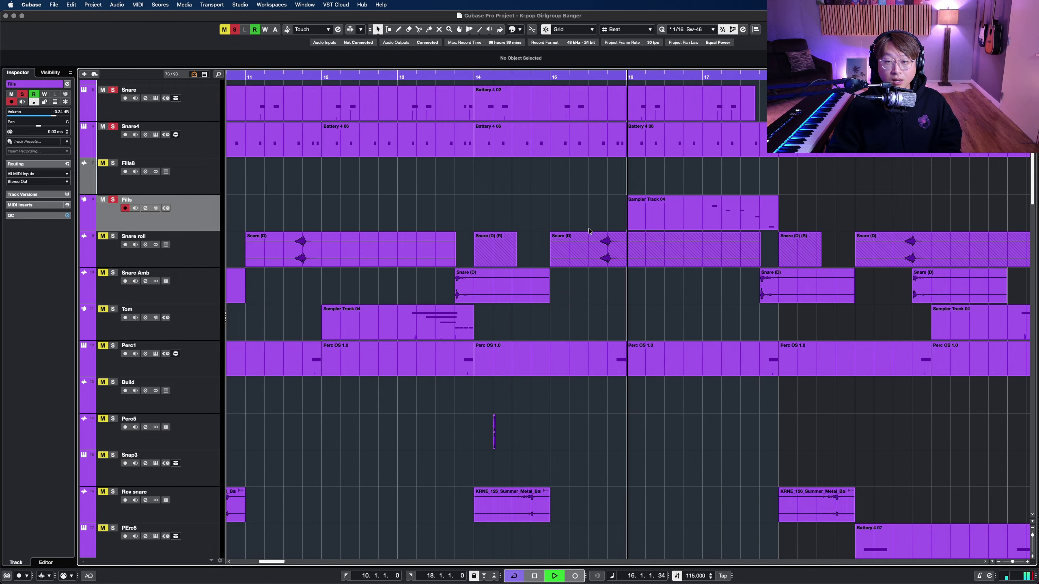
{"action": "key", "text": "shift+h"}
{"action": "key", "text": "shift+h"}
{"action": "scroll", "coordinate": [591, 229], "scroll_direction": "up", "scroll_amount": 1}
{"action": "scroll", "coordinate": [592, 228], "scroll_direction": "down", "scroll_amount": 3}
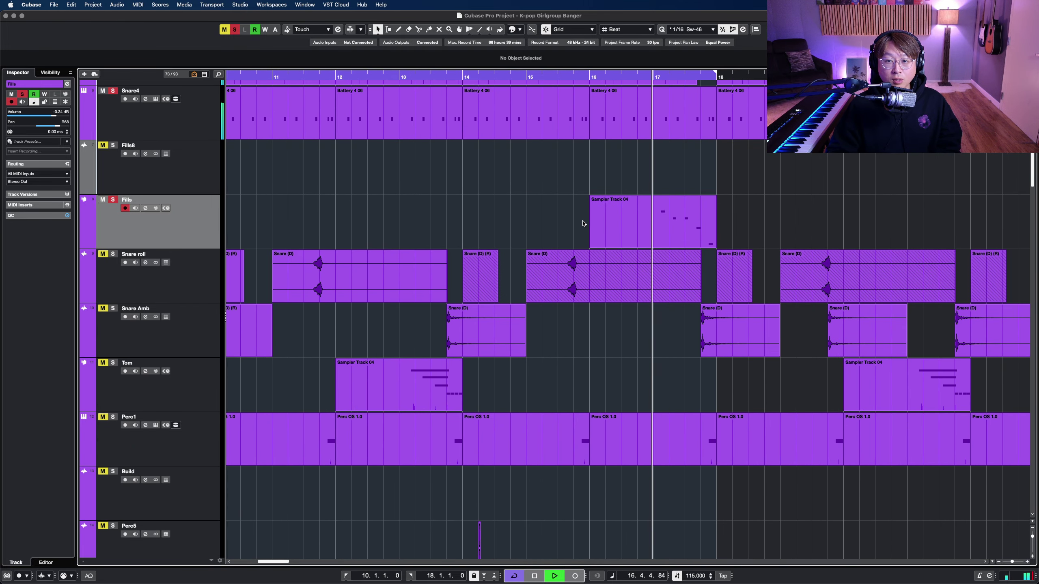
{"action": "key", "text": "g"}
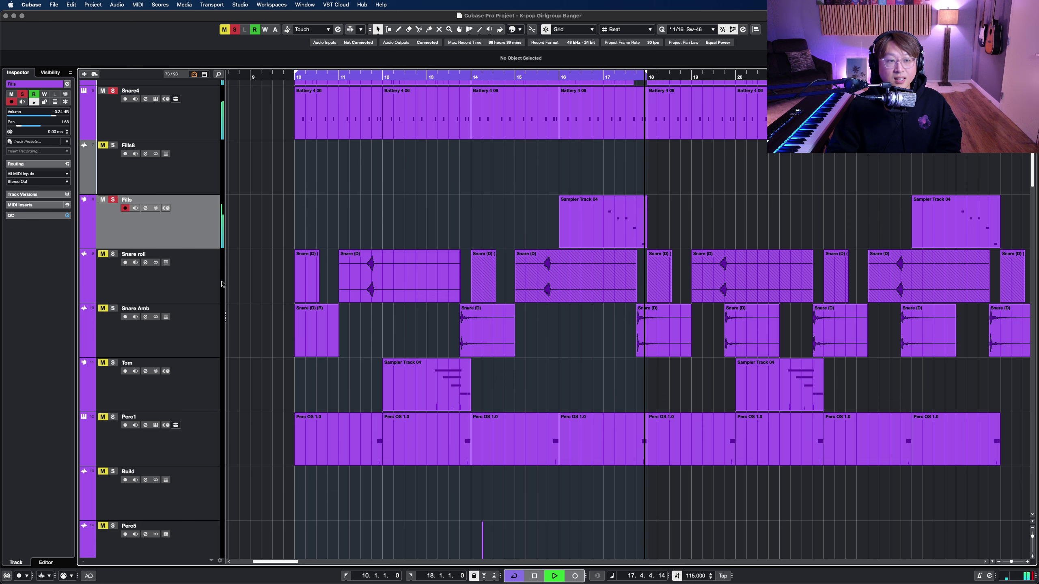
Add the Snare roll track to the solos and examine its clips from bar 10 during playback
{"action": "left_click", "coordinate": [216, 283]}
{"action": "key", "text": "s"}
{"action": "scroll", "coordinate": [446, 205], "scroll_direction": "down", "scroll_amount": 2}
{"action": "key", "text": "h"}
{"action": "key", "text": "h"}
{"action": "key", "text": "h"}
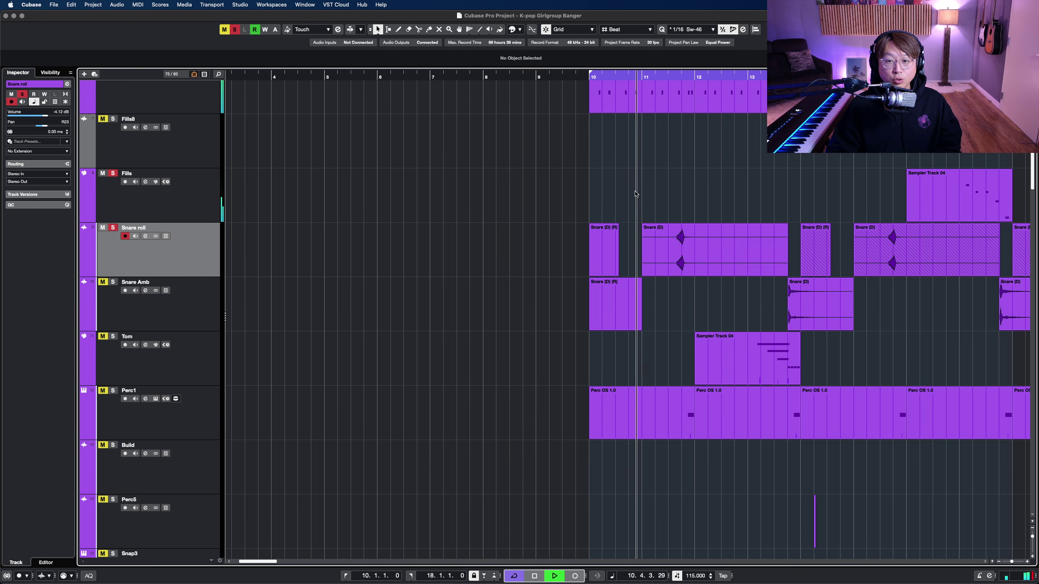
{"action": "scroll", "coordinate": [617, 184], "scroll_direction": "right", "scroll_amount": 6}
{"action": "scroll", "coordinate": [617, 184], "scroll_direction": "down", "scroll_amount": 1}
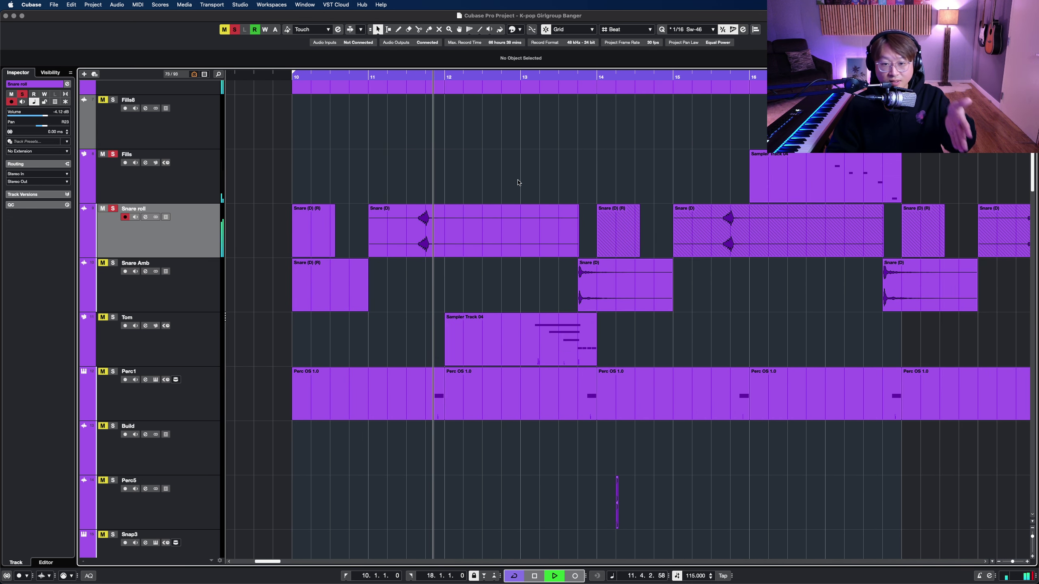
Add the Snare Amb track to the soloed drum tracks and examine its clips around bar 14 during playback
{"action": "left_click", "coordinate": [183, 289]}
{"action": "key", "text": "s"}
{"action": "left_click_drag", "start_coordinate": [619, 157], "coordinate": [440, 181]}
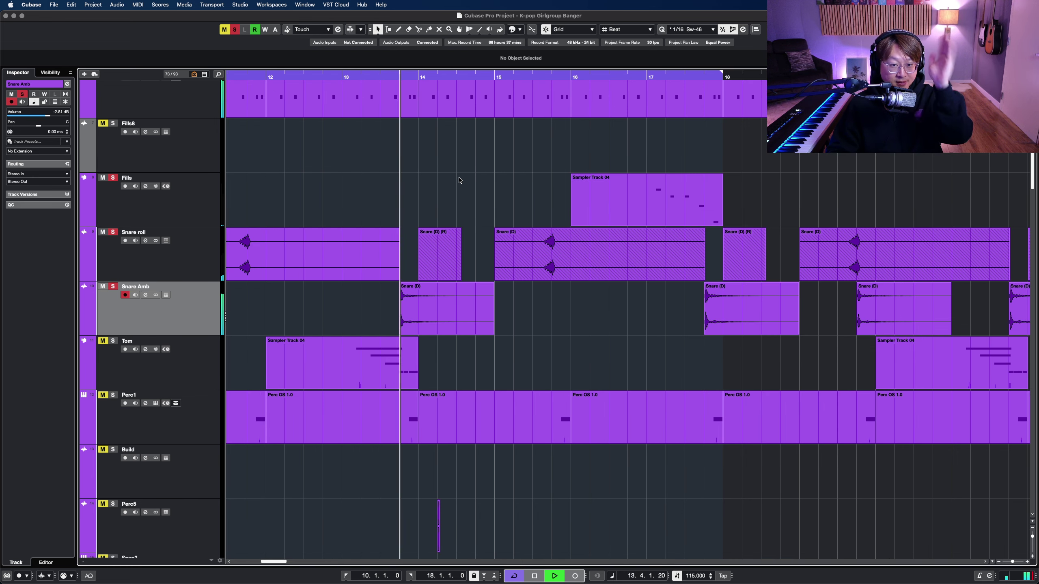
{"action": "scroll", "coordinate": [463, 182], "scroll_direction": "down", "scroll_amount": 1}
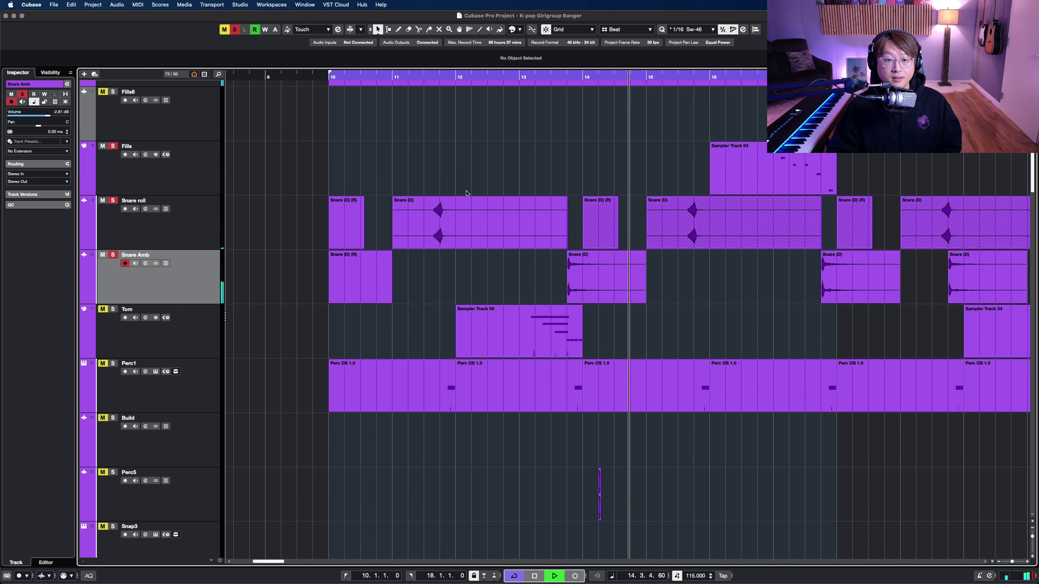
{"action": "key", "text": "g"}
Add the Tom track to the solos and play the drums through its clip between bars 12 and 14
{"action": "left_click", "coordinate": [202, 327]}
{"action": "scroll", "coordinate": [630, 269], "scroll_direction": "down", "scroll_amount": 5}
{"action": "scroll", "coordinate": [657, 201], "scroll_direction": "up", "scroll_amount": 3}
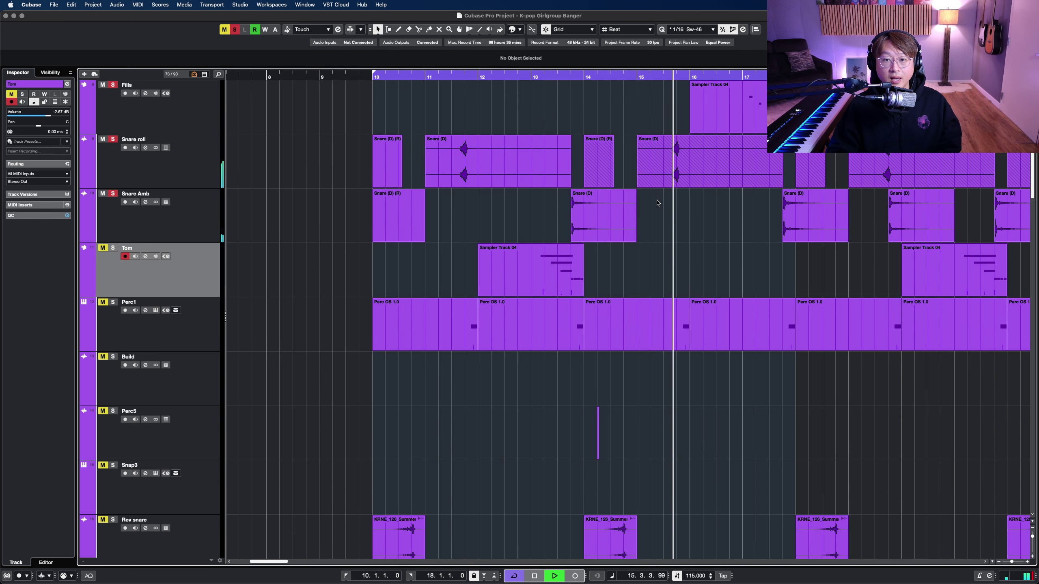
{"action": "key", "text": "s"}
{"action": "left_click", "coordinate": [522, 75]}
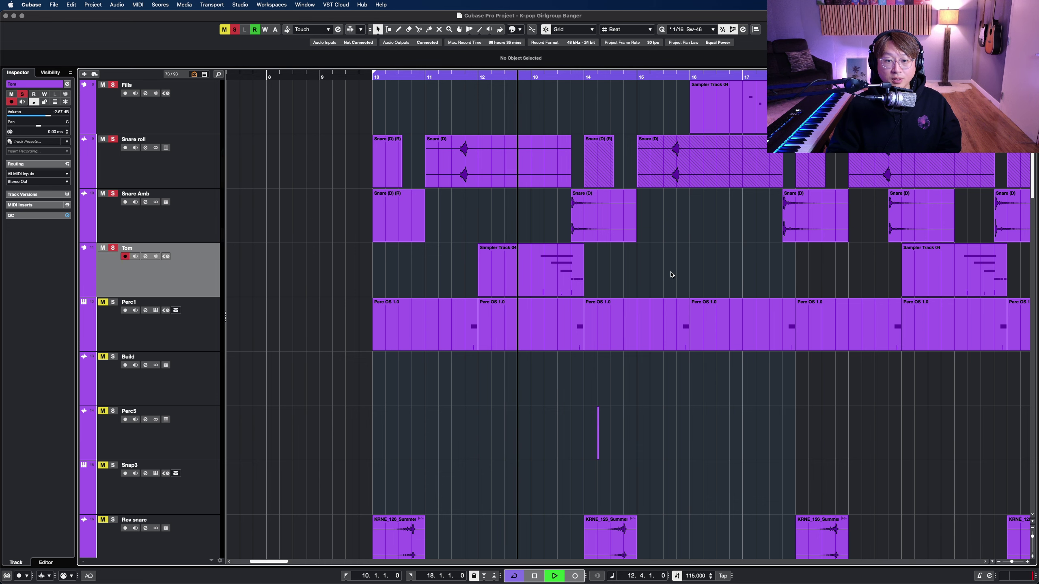
{"action": "key", "text": "h"}
{"action": "key", "text": "h"}
{"action": "key", "text": "h"}
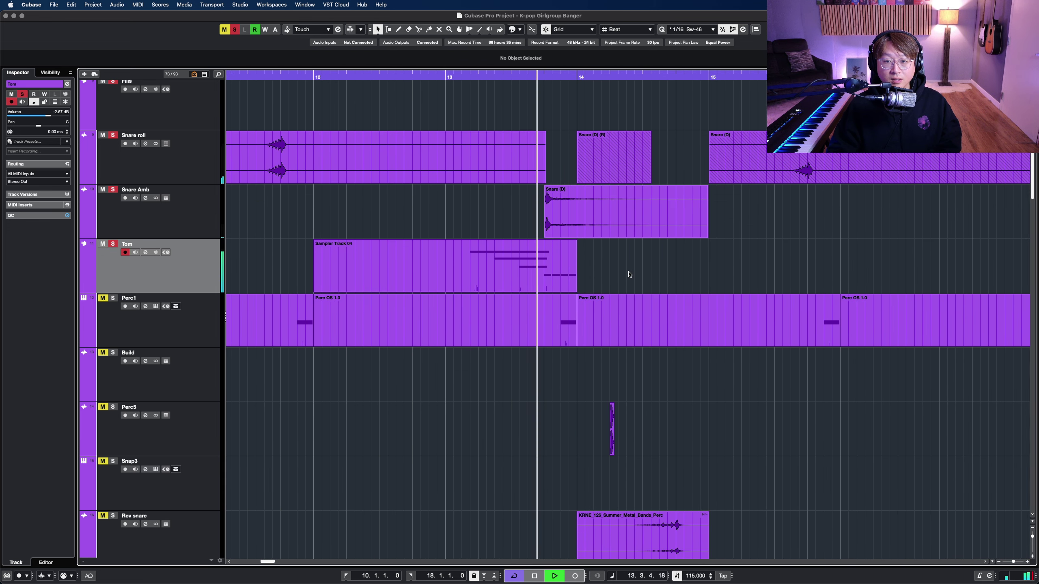
Examine the Tom track's LF_percussion_08_v2.wav sample in the sampler and listen to the soloed drums from bar 13
{"action": "left_click", "coordinate": [156, 253]}
{"action": "scroll", "coordinate": [415, 190], "scroll_direction": "down", "scroll_amount": 2}
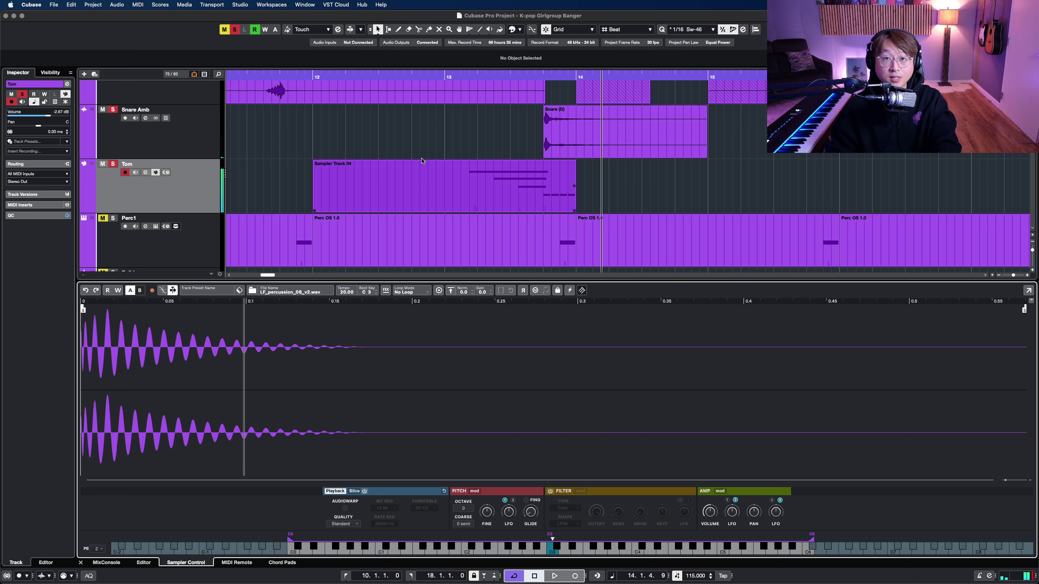
{"action": "key", "text": "space"}
{"action": "key", "text": "super+alt+e"}
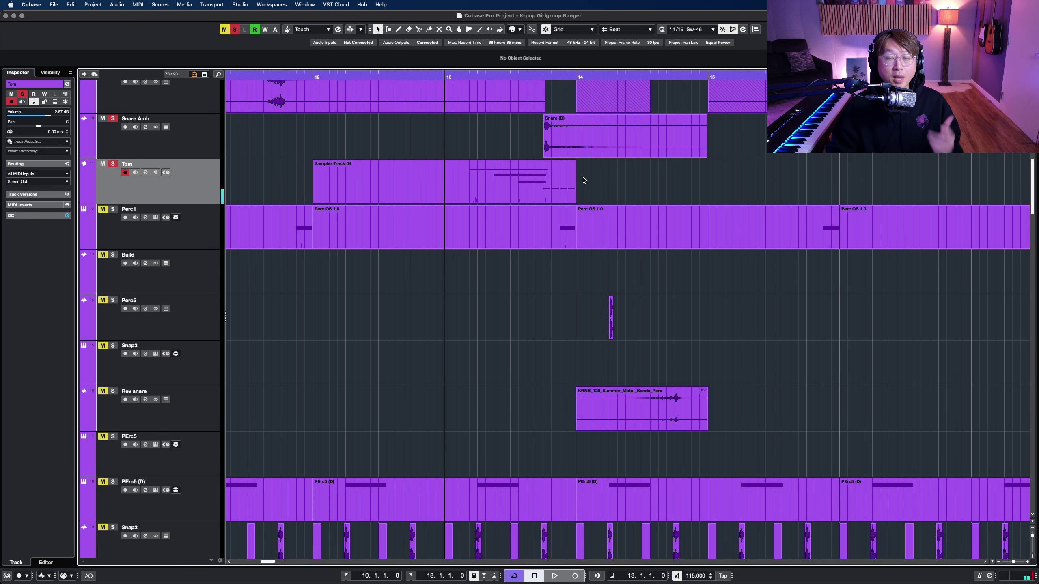
{"action": "scroll", "coordinate": [692, 224], "scroll_direction": "up", "scroll_amount": 2}
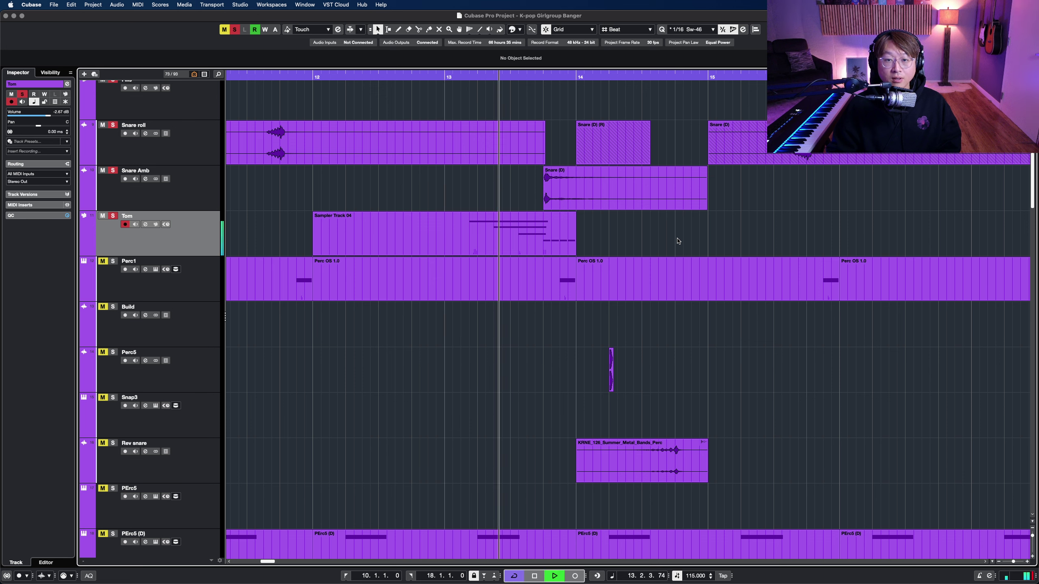
{"action": "key", "text": "space"}
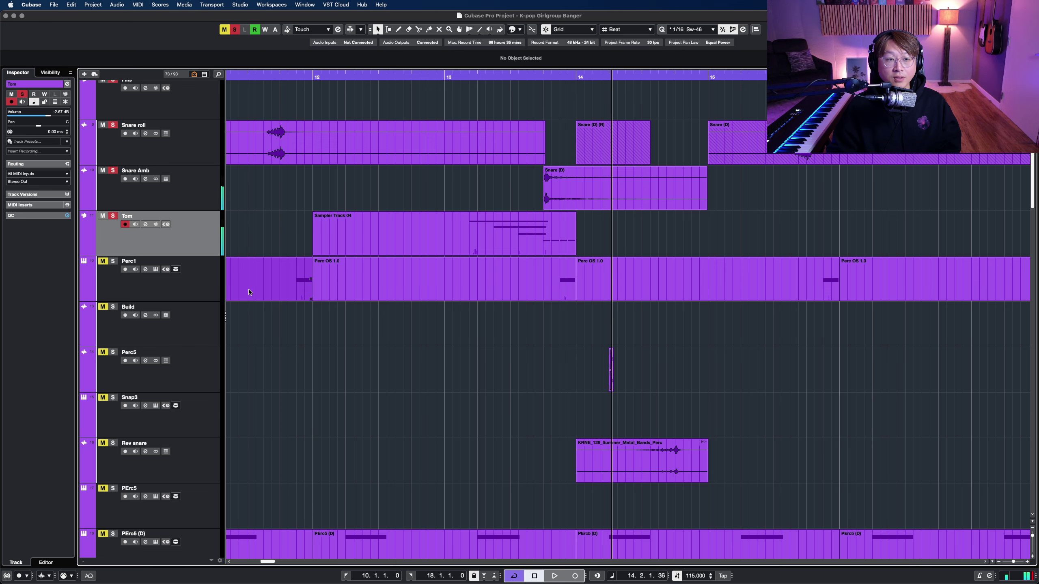
Add the Perc1 track to the solos and play the drums from bar 11
{"action": "left_click", "coordinate": [113, 260]}
{"action": "key", "text": "g"}
{"action": "key", "text": "g"}
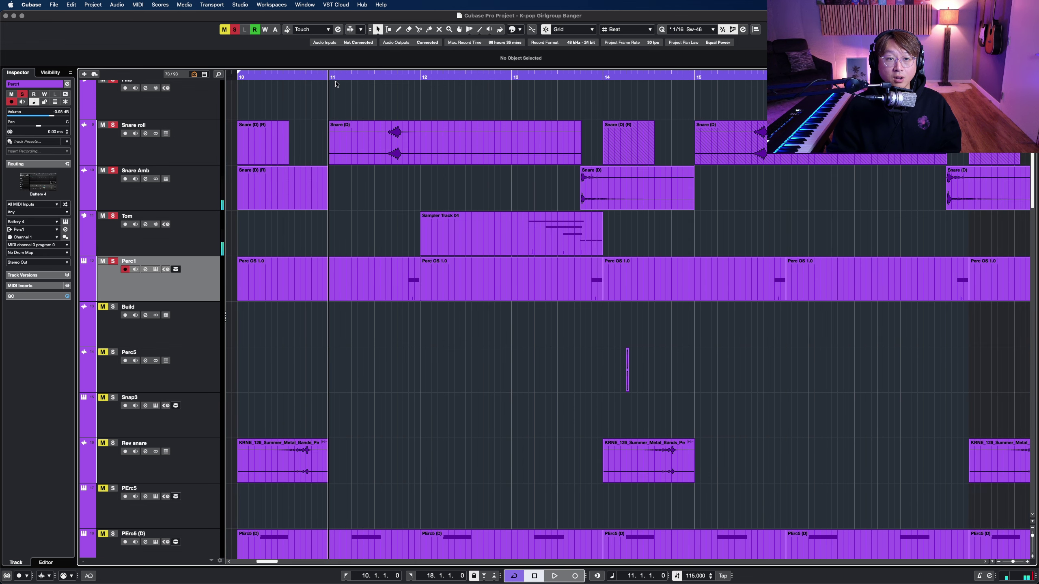
{"action": "key", "text": "space"}
{"action": "scroll", "coordinate": [532, 308], "scroll_direction": "down", "scroll_amount": 1}
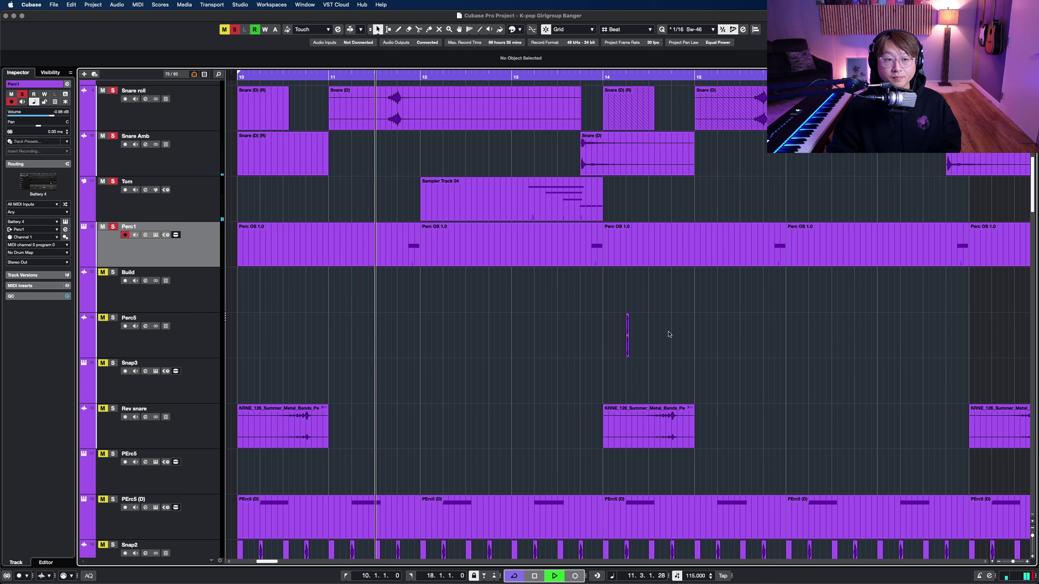
{"action": "scroll", "coordinate": [691, 331], "scroll_direction": "right", "scroll_amount": 2}
{"action": "scroll", "coordinate": [672, 327], "scroll_direction": "down", "scroll_amount": 1}
{"action": "key", "text": "g"}
{"action": "key", "text": "g"}
{"action": "scroll", "coordinate": [609, 324], "scroll_direction": "right", "scroll_amount": 5}
{"action": "scroll", "coordinate": [607, 323], "scroll_direction": "right", "scroll_amount": 5}
{"action": "key", "text": "g"}
Add the Perc5 track to the solos and examine its short clip just after bar 14
{"action": "left_click", "coordinate": [211, 318]}
{"action": "key", "text": "s"}
{"action": "key", "text": "h"}
{"action": "key", "text": "h"}
{"action": "scroll", "coordinate": [754, 322], "scroll_direction": "up", "scroll_amount": 4}
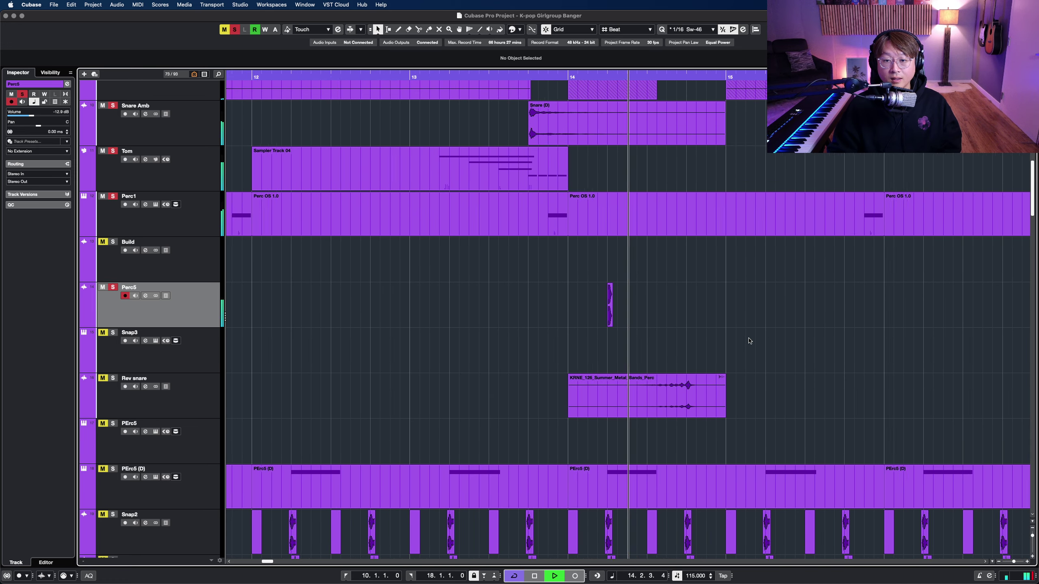
Stop playback and add the Rev snare track to the soloed drum tracks
{"action": "key", "text": "g"}
{"action": "key", "text": "g"}
{"action": "key", "text": "g"}
{"action": "key", "text": "g"}
{"action": "key", "text": "g"}
{"action": "left_click", "coordinate": [201, 395]}
{"action": "scroll", "coordinate": [582, 308], "scroll_direction": "down", "scroll_amount": 1}
{"action": "key", "text": "space"}
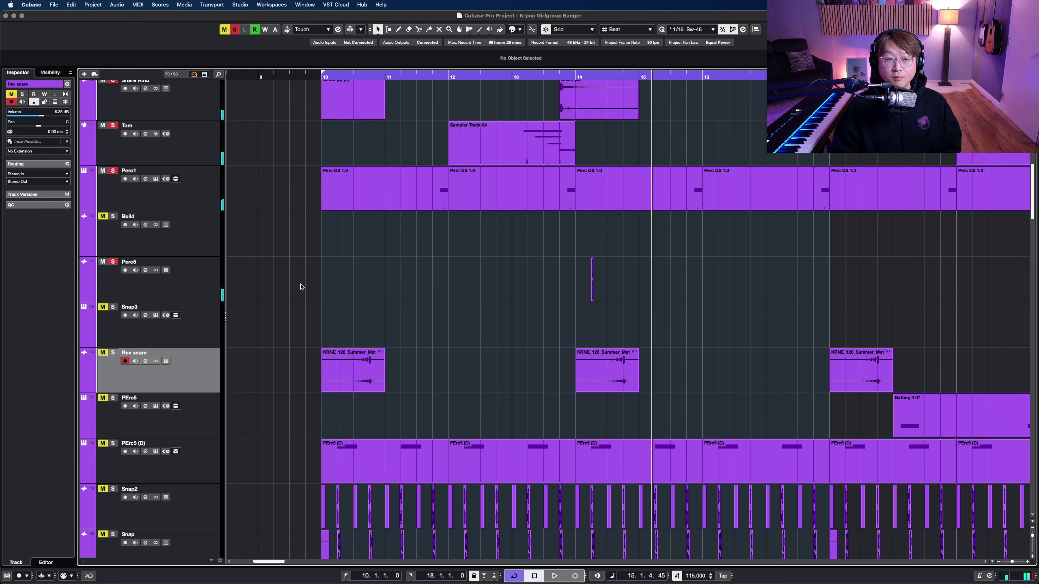
{"action": "key", "text": "s"}
Play the soloed drums from bar 14 and examine the reversed clip on the Rev snare track
{"action": "key", "text": "h"}
{"action": "key", "text": "h"}
{"action": "key", "text": "h"}
{"action": "key", "text": "h"}
{"action": "key", "text": "h"}
{"action": "key", "text": "h"}
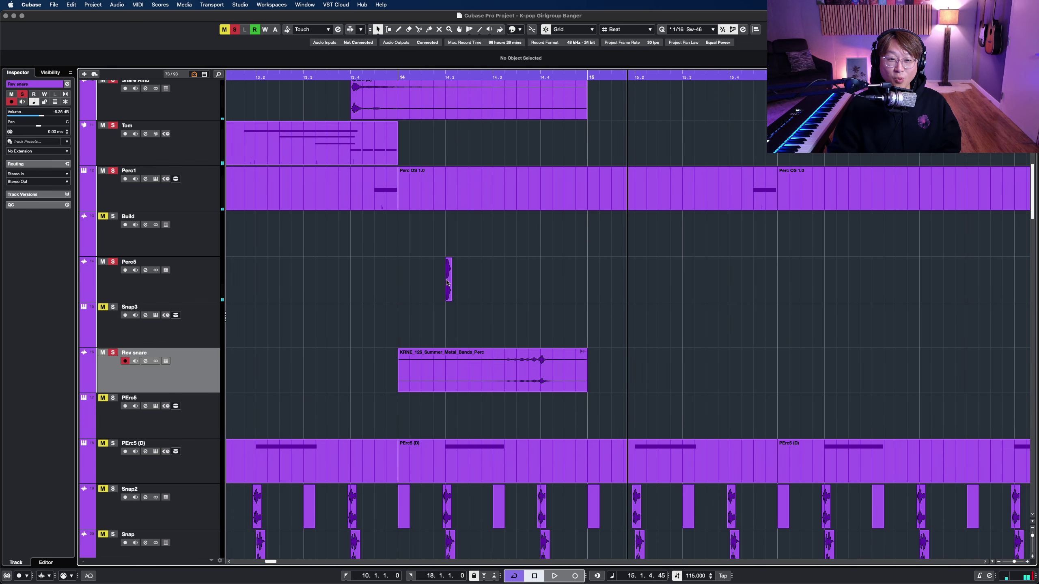
{"action": "left_click", "coordinate": [399, 77]}
{"action": "key", "text": "space"}
{"action": "scroll", "coordinate": [576, 310], "scroll_direction": "down", "scroll_amount": 3}
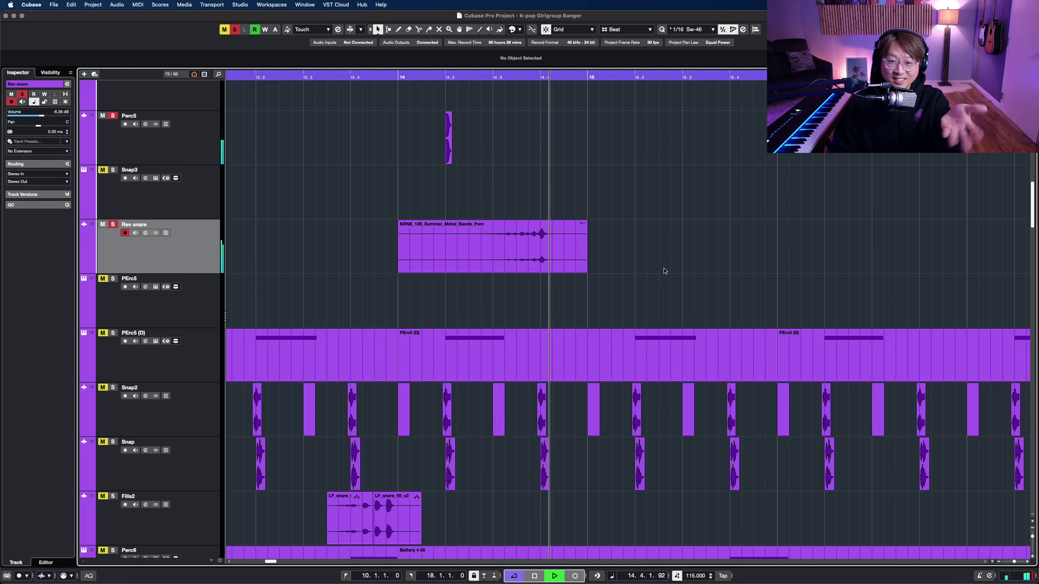
Add the PErc5 (D) track to the solos and listen to it with the other drums in the loop
{"action": "key", "text": "g"}
{"action": "key", "text": "g"}
{"action": "key", "text": "g"}
{"action": "key", "text": "g"}
{"action": "key", "text": "g"}
{"action": "key", "text": "g"}
{"action": "key", "text": "g"}
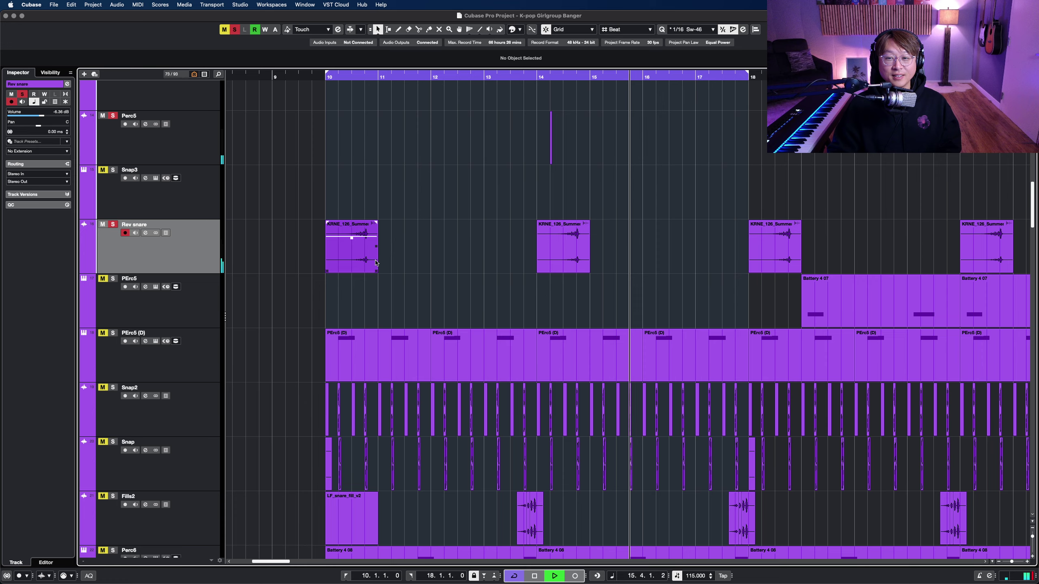
{"action": "key", "text": "shift+g"}
{"action": "left_click", "coordinate": [186, 332]}
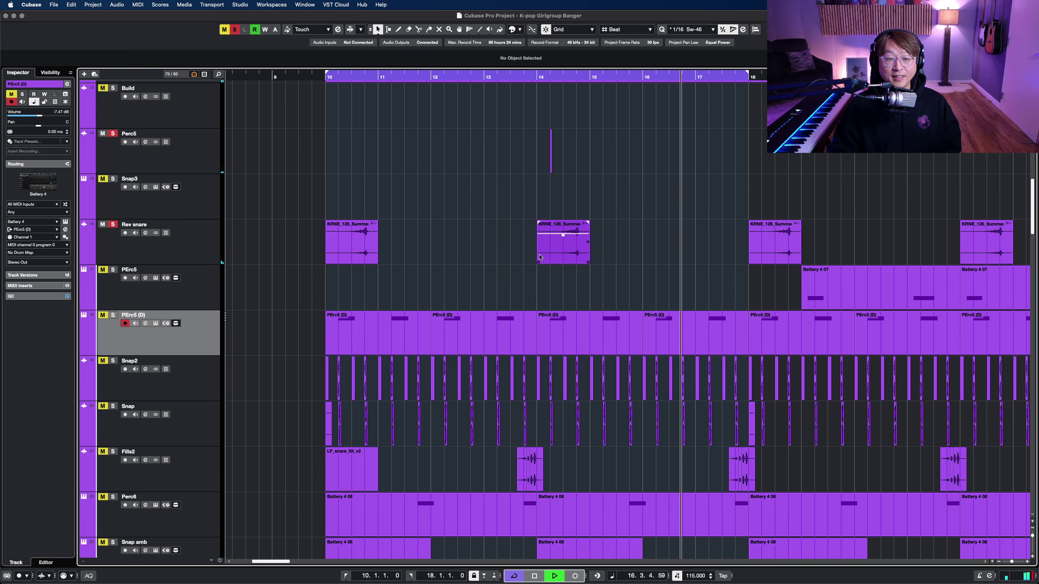
{"action": "scroll", "coordinate": [515, 270], "scroll_direction": "down", "scroll_amount": 5}
{"action": "scroll", "coordinate": [496, 283], "scroll_direction": "up", "scroll_amount": 5}
{"action": "scroll", "coordinate": [496, 283], "scroll_direction": "down", "scroll_amount": 1}
{"action": "right_click", "coordinate": [428, 256]}
{"action": "left_click", "coordinate": [428, 256]}
{"action": "scroll", "coordinate": [431, 254], "scroll_direction": "down", "scroll_amount": 2}
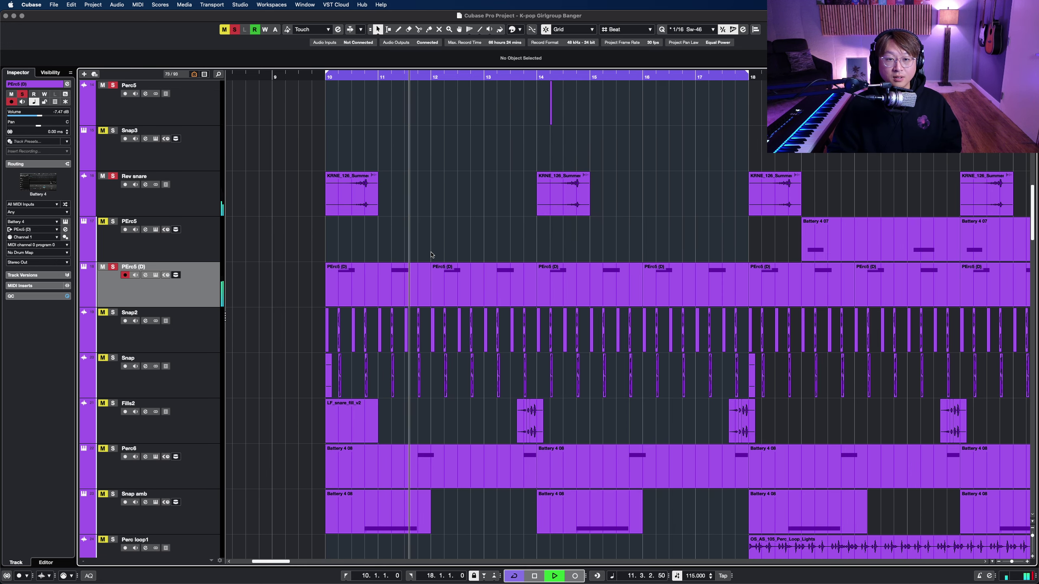
{"action": "scroll", "coordinate": [435, 245], "scroll_direction": "down", "scroll_amount": 1}
{"action": "scroll", "coordinate": [440, 243], "scroll_direction": "down", "scroll_amount": 5}
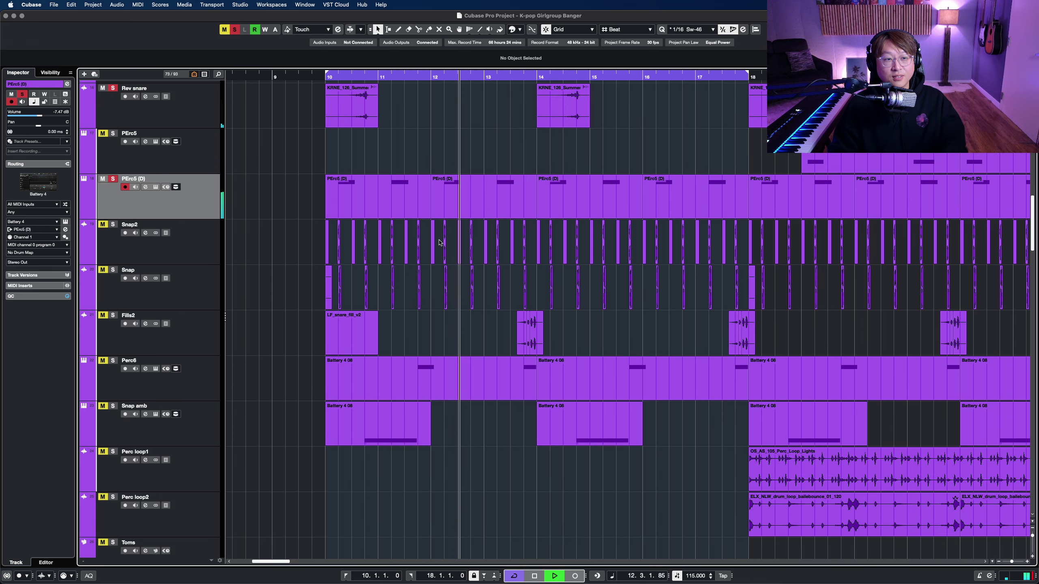
Add the Snap2, Snap and Fills2 tracks to the soloed drums during playback
{"action": "left_click", "coordinate": [292, 237]}
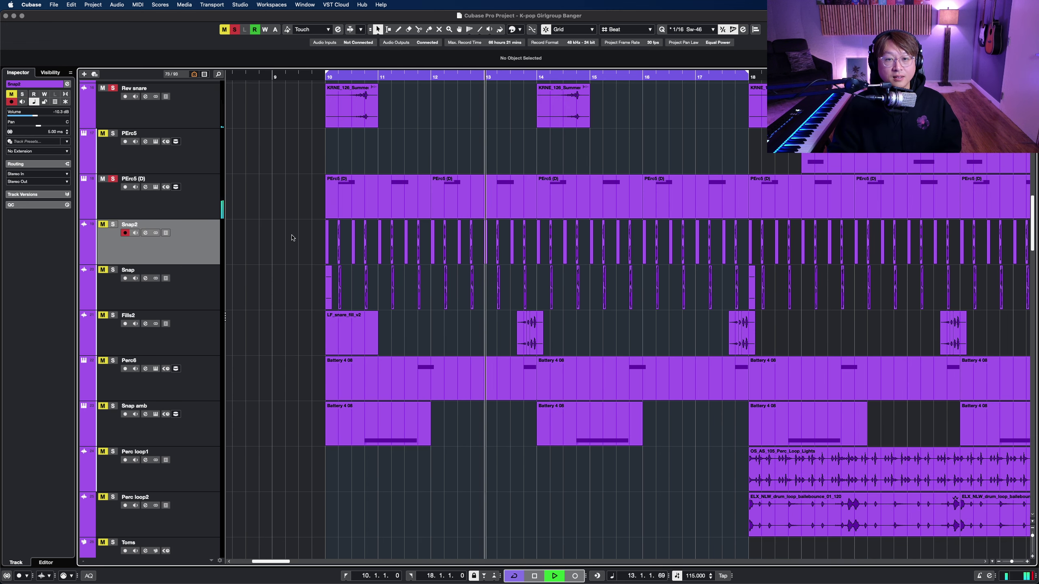
{"action": "left_click", "coordinate": [200, 278]}
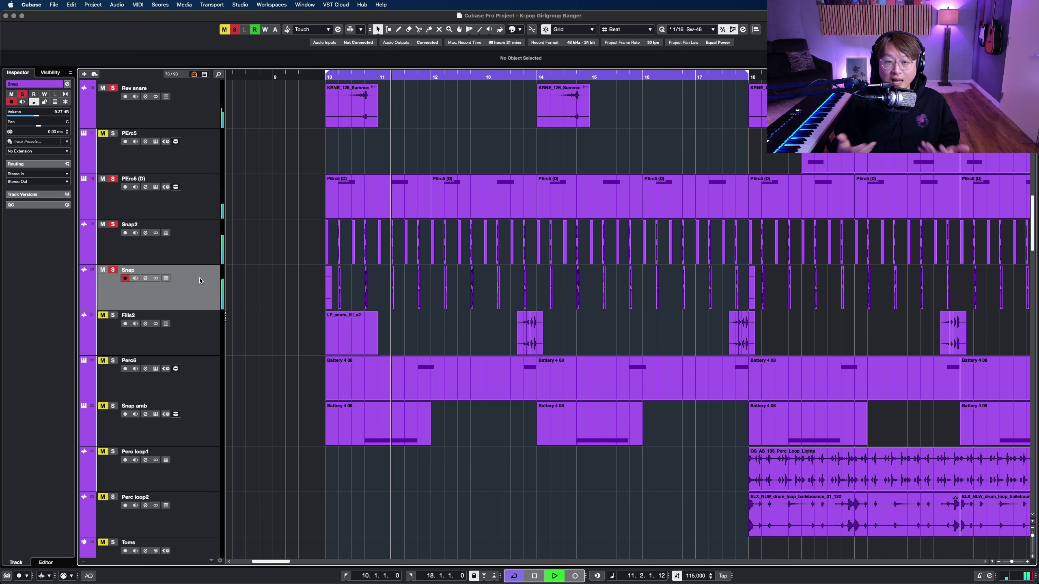
{"action": "left_click", "coordinate": [141, 337]}
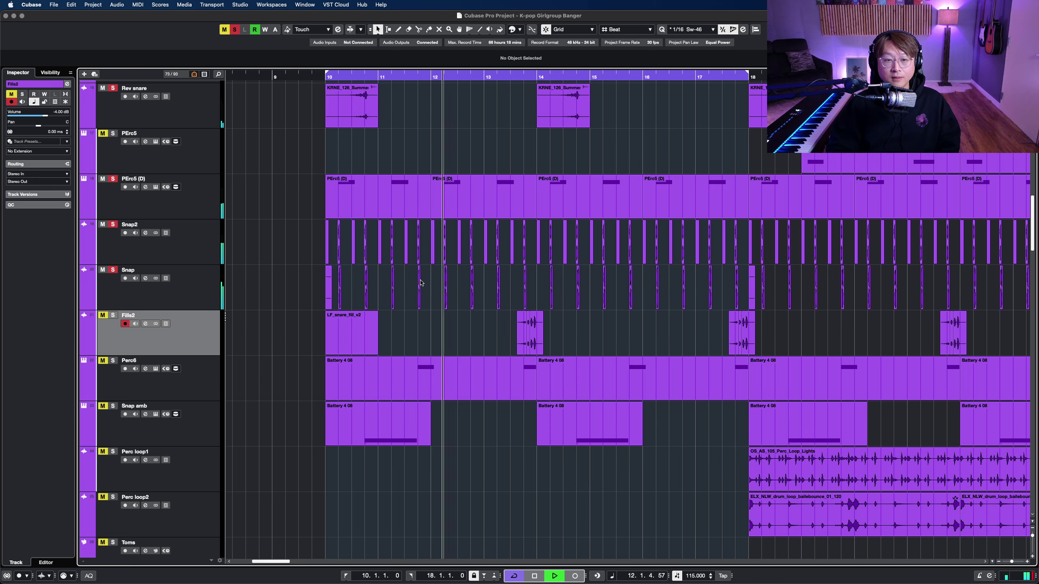
{"action": "scroll", "coordinate": [502, 283], "scroll_direction": "down", "scroll_amount": 2}
{"action": "key", "text": "s"}
Examine the Fills2 clip leading into bar 14 while the soloed drums play
{"action": "key", "text": "h"}
{"action": "key", "text": "h"}
{"action": "key", "text": "h"}
{"action": "key", "text": "h"}
{"action": "key", "text": "h"}
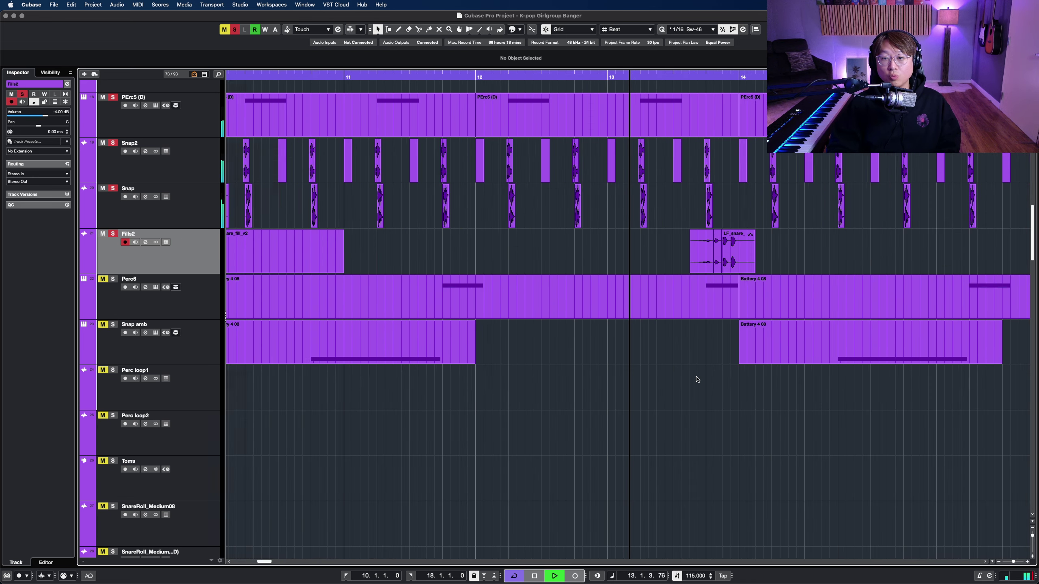
{"action": "key", "text": "g"}
{"action": "key", "text": "g"}
{"action": "key", "text": "g"}
{"action": "key", "text": "g"}
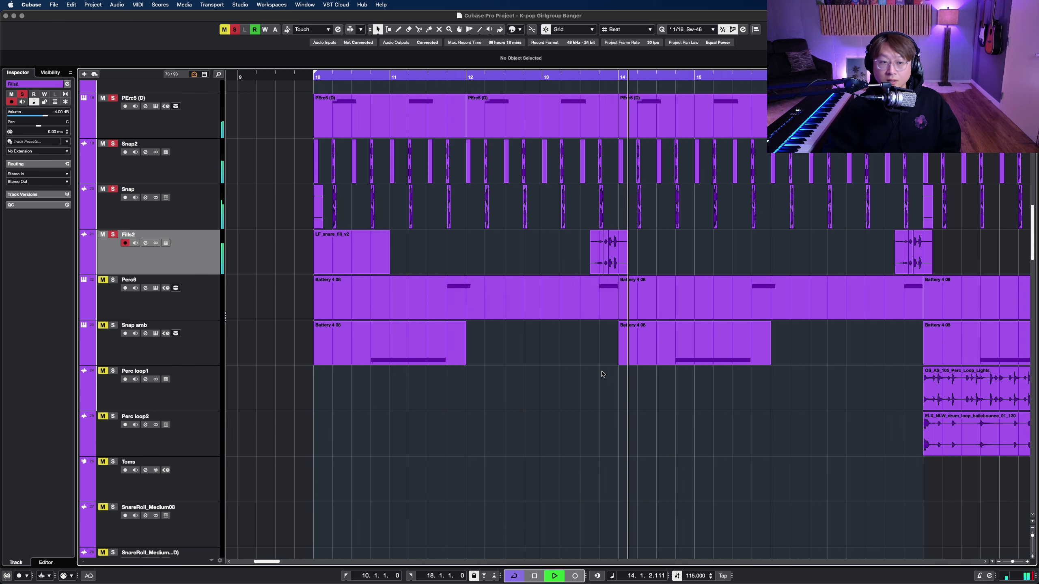
Add the Perc6 and Snap amb tracks to the soloed drum tracks
{"action": "left_click", "coordinate": [205, 309]}
{"action": "key", "text": "s"}
{"action": "scroll", "coordinate": [569, 387], "scroll_direction": "right", "scroll_amount": 4}
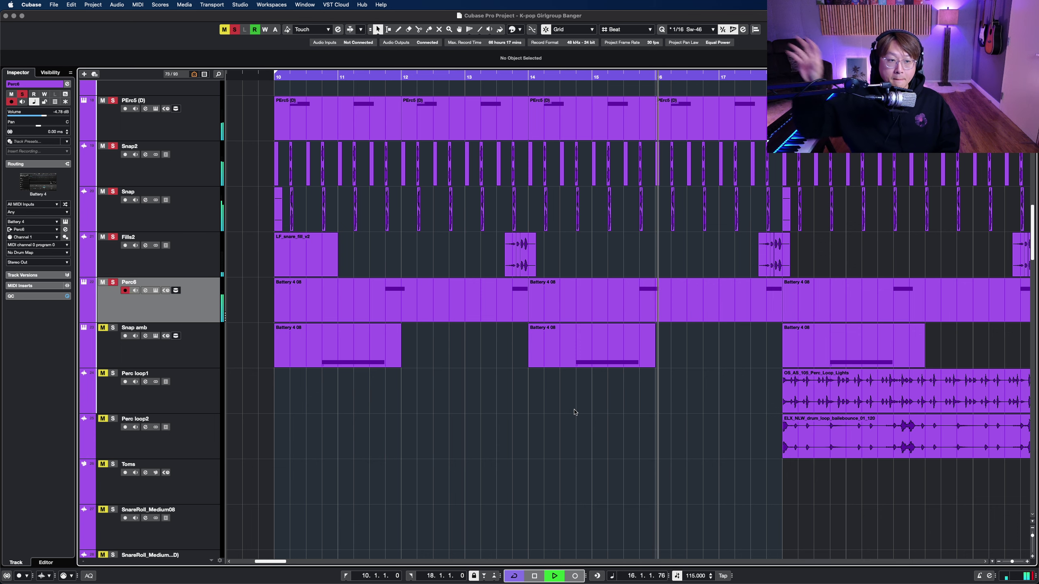
{"action": "left_click", "coordinate": [206, 349]}
{"action": "key", "text": "shift+g"}
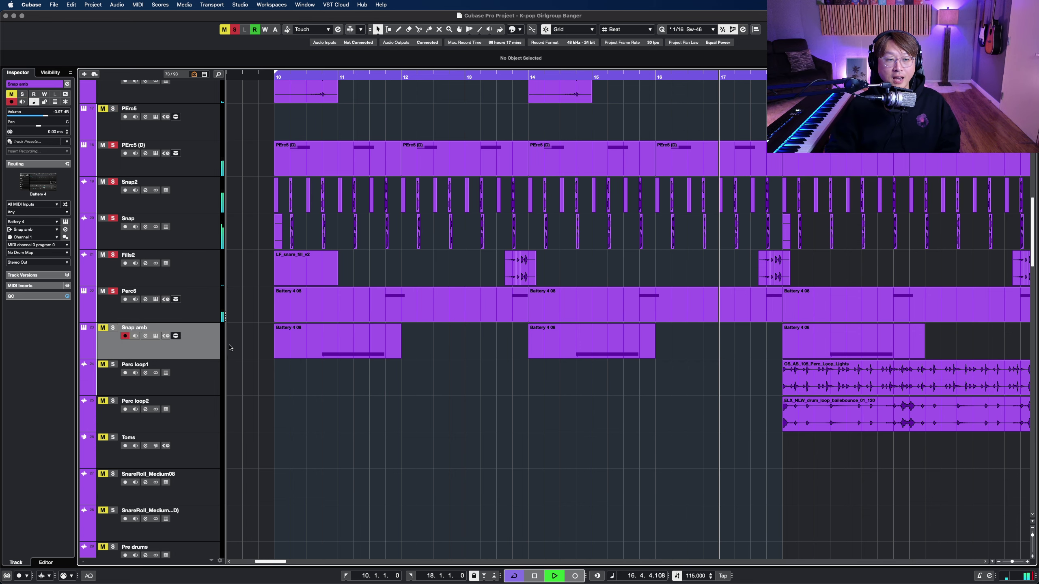
{"action": "key", "text": "shift+h"}
{"action": "key", "text": "m"}
{"action": "key", "text": "s"}
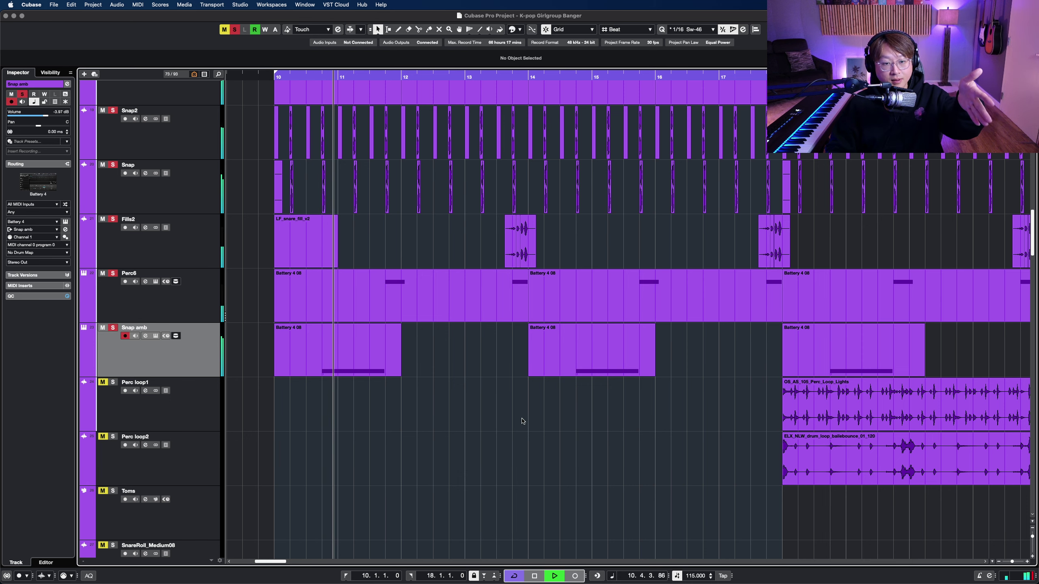
Review the whole stack of soloed drum tracks during playback and stop the playback
{"action": "key", "text": "shift+g"}
{"action": "key", "text": "shift+g"}
{"action": "key", "text": "shift+g"}
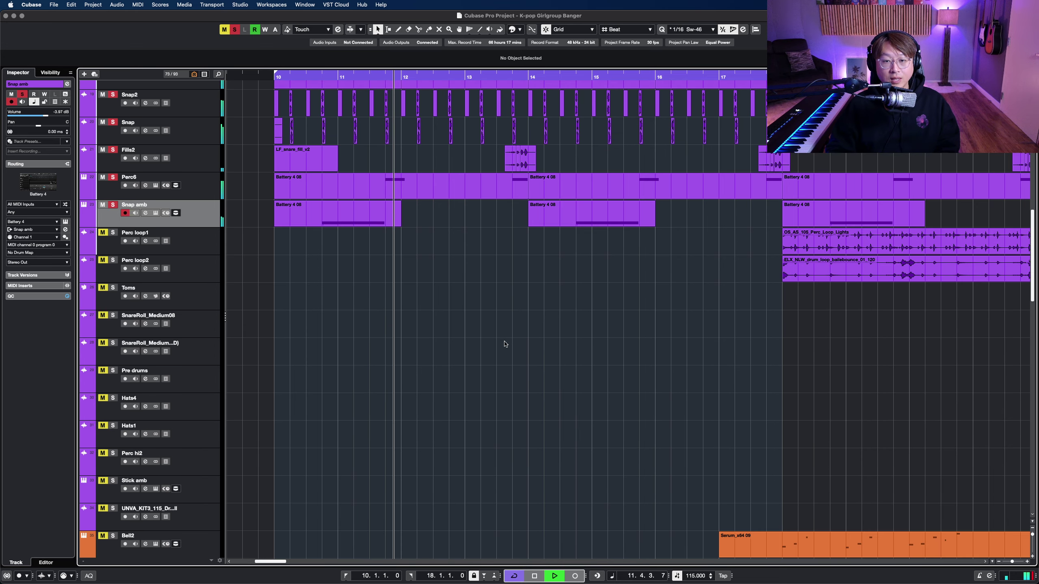
{"action": "key", "text": "shift+h"}
{"action": "scroll", "coordinate": [522, 348], "scroll_direction": "up", "scroll_amount": 10}
{"action": "key", "text": "space"}
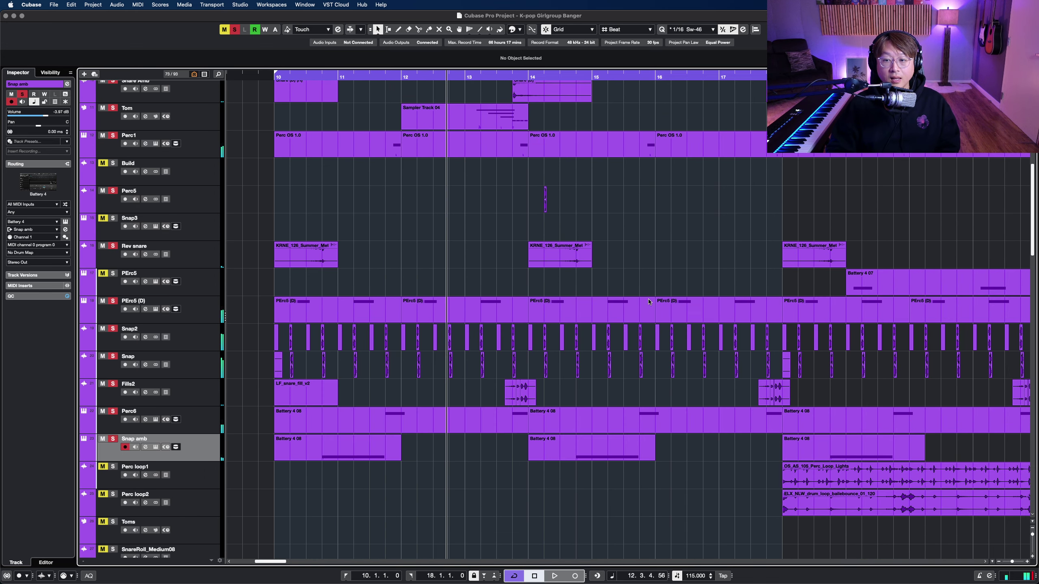
Add the Bass, VOX FX3 and VOX FX3 (D) tracks to the solos and play from bar 10
{"action": "scroll", "coordinate": [554, 304], "scroll_direction": "down", "scroll_amount": 15}
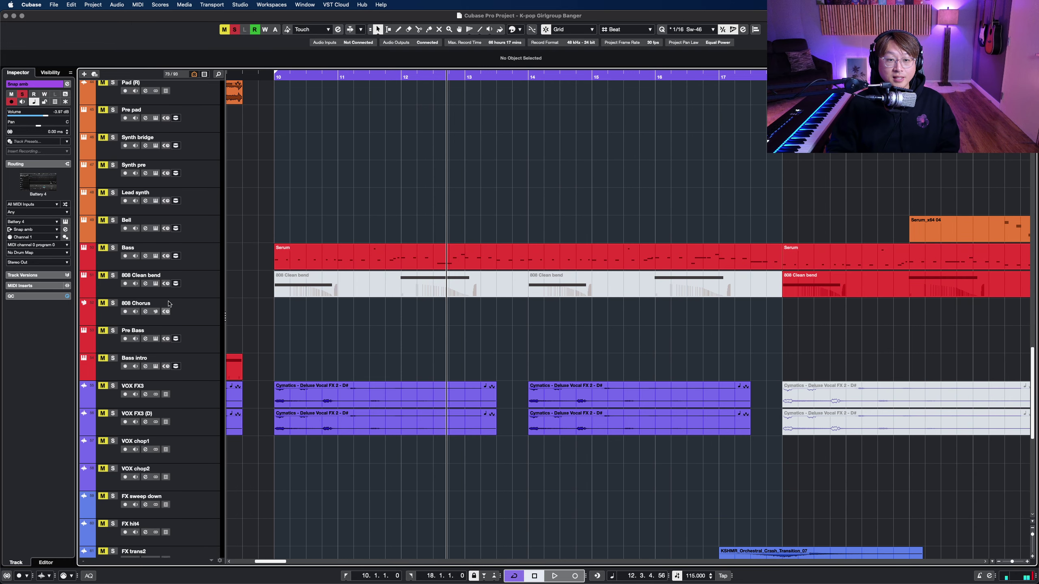
{"action": "left_click", "coordinate": [198, 262]}
{"action": "key", "text": "1"}
{"action": "left_click", "coordinate": [197, 400]}
{"action": "key", "text": "s"}
{"action": "left_click", "coordinate": [203, 418]}
{"action": "key", "text": "s"}
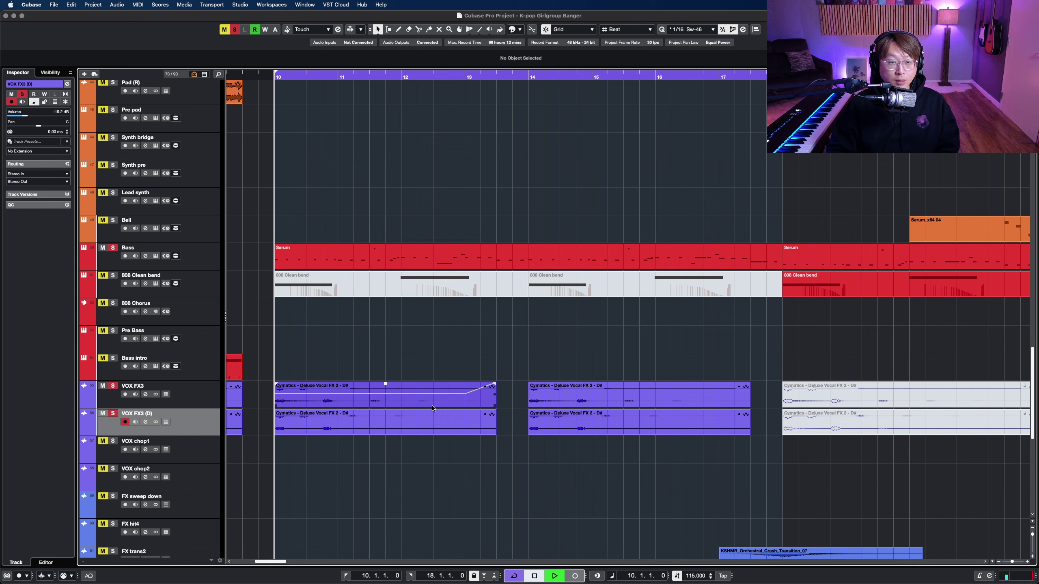
{"action": "key", "text": "space"}
{"action": "scroll", "coordinate": [441, 410], "scroll_direction": "down", "scroll_amount": 10}
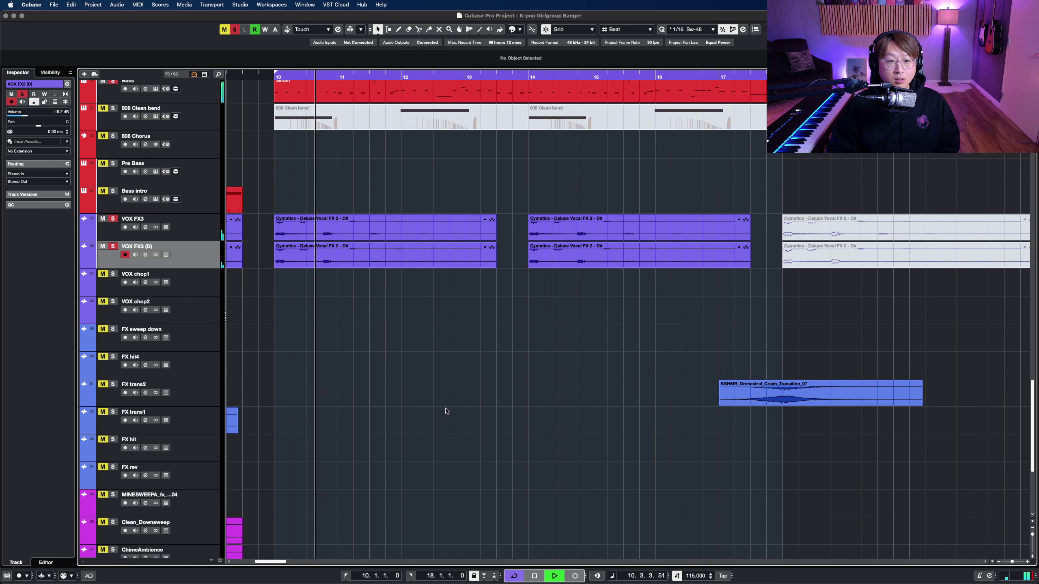
{"action": "scroll", "coordinate": [445, 410], "scroll_direction": "up", "scroll_amount": 10}
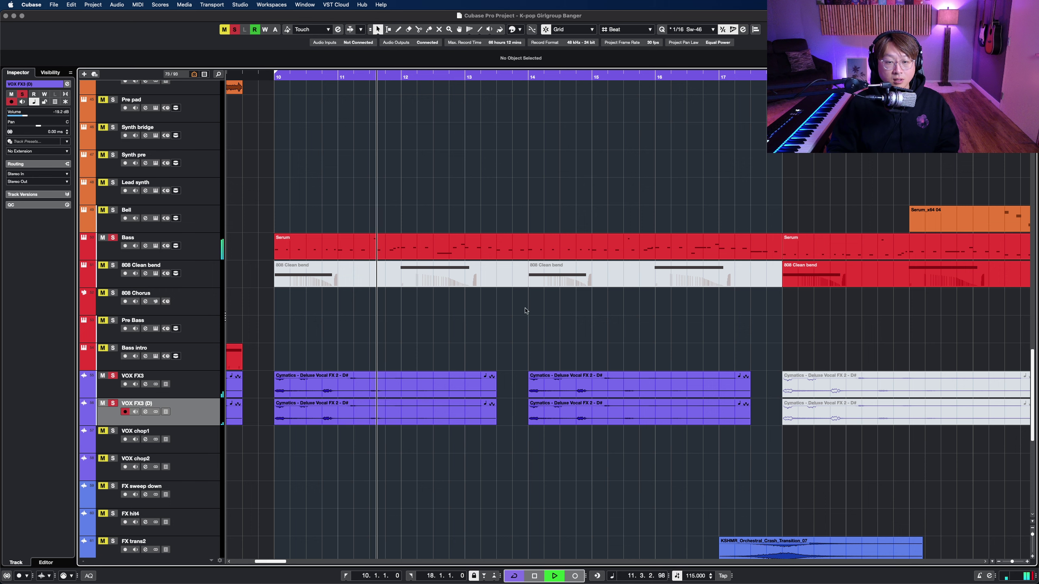
Deactivate all track solos and switch off the cycle loop during playback
{"action": "left_click", "coordinate": [234, 30]}
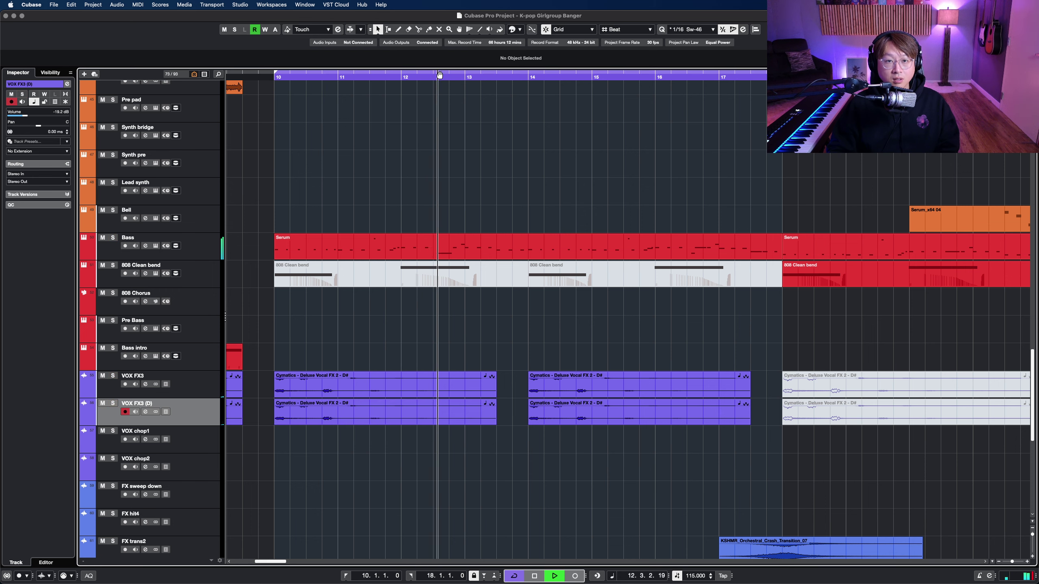
{"action": "left_click", "coordinate": [440, 74]}
Examine the arrangement after bar 17 across the tracks, including the Bell2, Pluck and Pad clips
{"action": "key", "text": "g"}
{"action": "key", "text": "g"}
{"action": "key", "text": "g"}
{"action": "key", "text": "g"}
{"action": "right_click", "coordinate": [765, 212]}
{"action": "left_click_drag", "start_coordinate": [766, 212], "coordinate": [474, 212]}
{"action": "scroll", "coordinate": [472, 290], "scroll_direction": "down", "scroll_amount": 10}
{"action": "scroll", "coordinate": [473, 290], "scroll_direction": "up", "scroll_amount": 10}
{"action": "scroll", "coordinate": [473, 290], "scroll_direction": "up", "scroll_amount": 15}
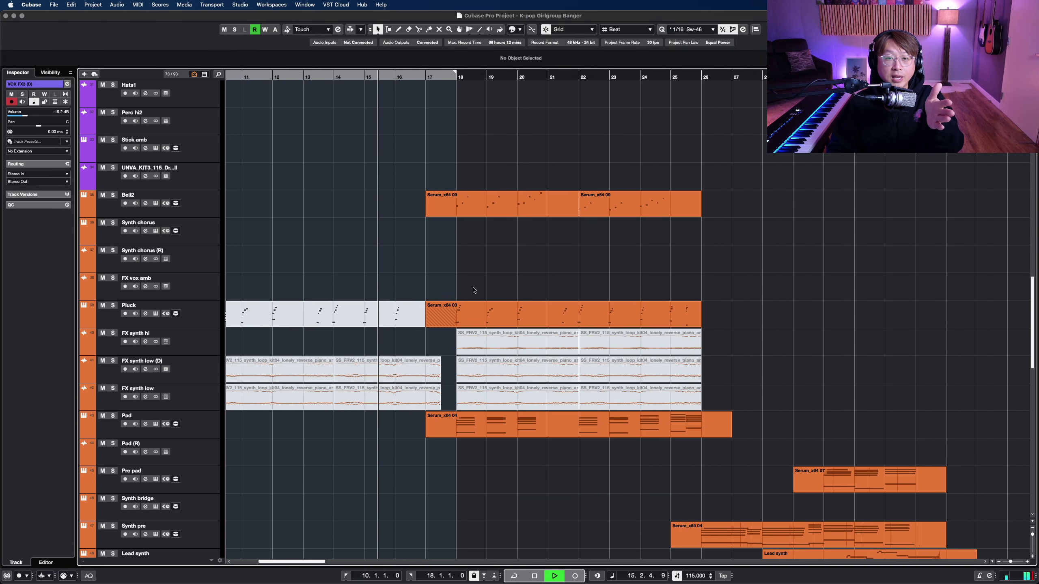
Locate the Perc loop1 and Perc loop2 tracks among the drums and select both during playback
{"action": "scroll", "coordinate": [473, 289], "scroll_direction": "up", "scroll_amount": 8}
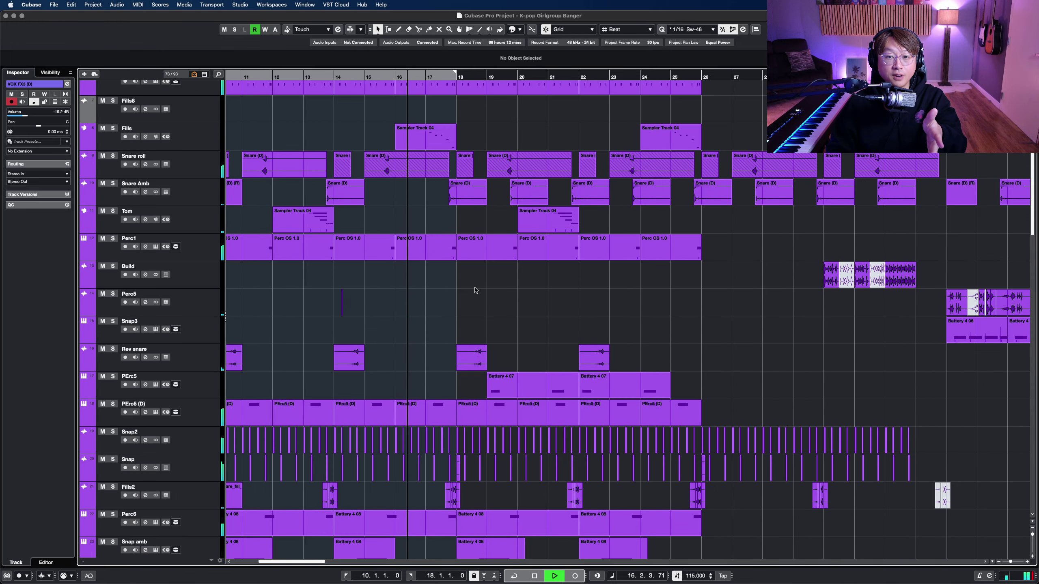
{"action": "scroll", "coordinate": [475, 289], "scroll_direction": "down", "scroll_amount": 7}
{"action": "scroll", "coordinate": [410, 346], "scroll_direction": "right", "scroll_amount": 2}
{"action": "scroll", "coordinate": [410, 346], "scroll_direction": "down", "scroll_amount": 1}
{"action": "left_click", "coordinate": [213, 336]}
{"action": "left_click", "coordinate": [202, 356], "text": "shift"}
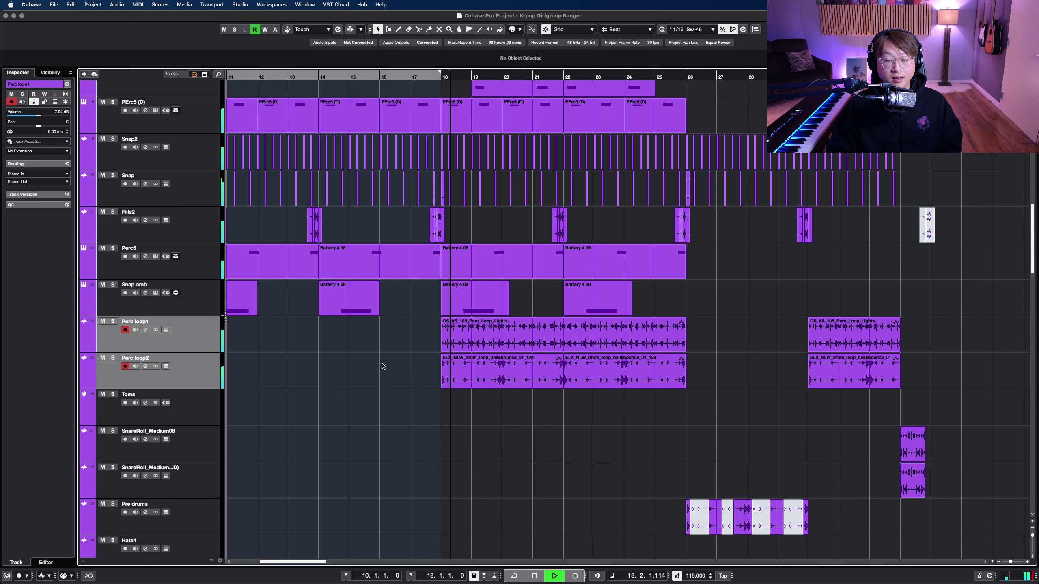
Examine the clips that play between bars 17 and 26 across the remaining drum, synth and bass tracks
{"action": "scroll", "coordinate": [414, 371], "scroll_direction": "down", "scroll_amount": 6}
{"action": "key", "text": "shift+g"}
{"action": "scroll", "coordinate": [507, 343], "scroll_direction": "down", "scroll_amount": 5}
{"action": "scroll", "coordinate": [519, 343], "scroll_direction": "down", "scroll_amount": 3}
{"action": "scroll", "coordinate": [544, 406], "scroll_direction": "down", "scroll_amount": 8}
{"action": "scroll", "coordinate": [543, 406], "scroll_direction": "up", "scroll_amount": 8}
{"action": "scroll", "coordinate": [483, 214], "scroll_direction": "up", "scroll_amount": 9}
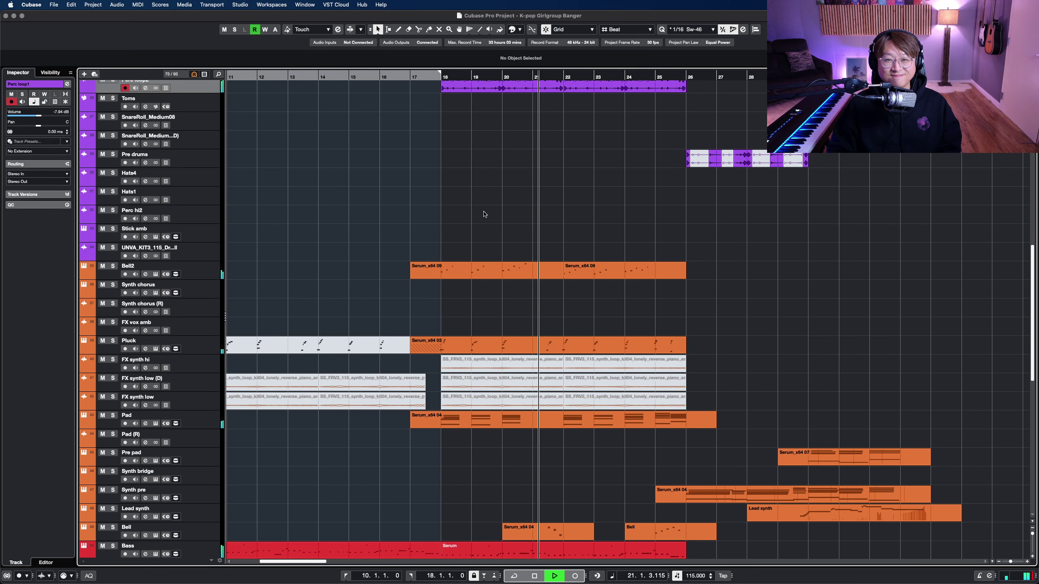
{"action": "scroll", "coordinate": [478, 398], "scroll_direction": "down", "scroll_amount": 1}
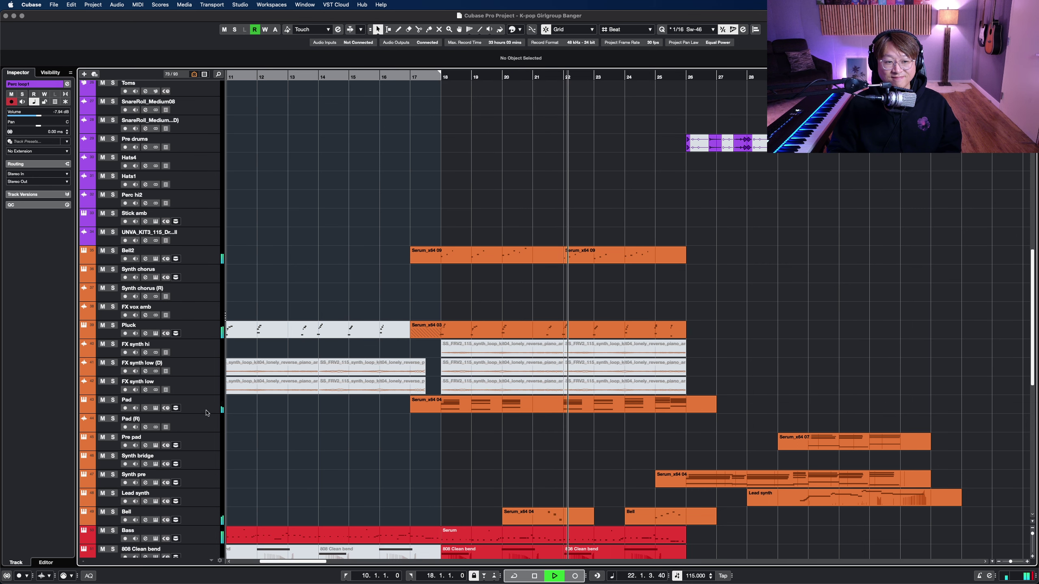
Solo the Pad track and play it in a cycle loop from bar 18 to bar 26
{"action": "left_click", "coordinate": [205, 410]}
{"action": "key", "text": "s"}
{"action": "key", "text": "space"}
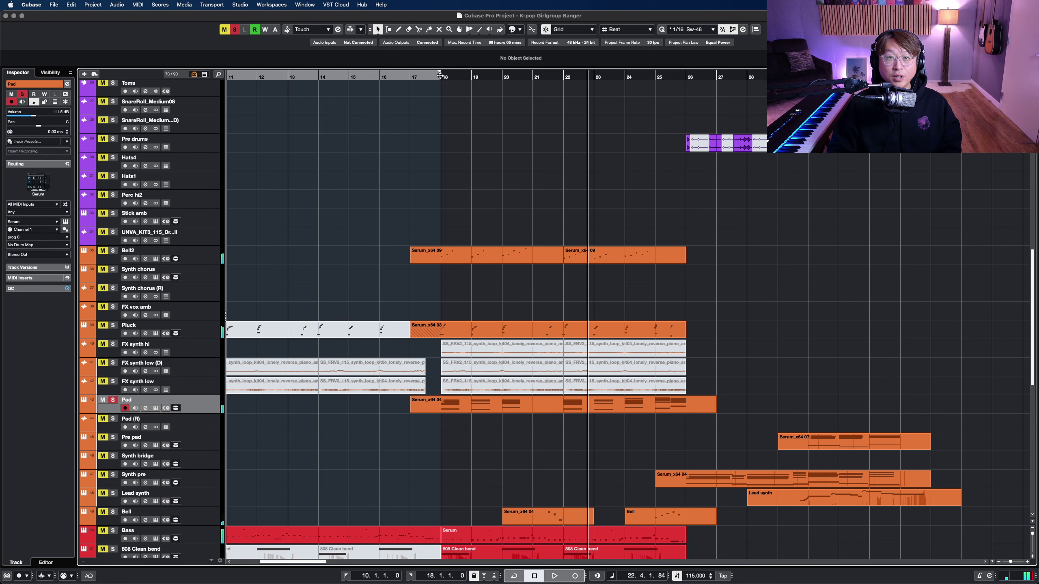
{"action": "left_click_drag", "start_coordinate": [446, 71], "coordinate": [695, 74]}
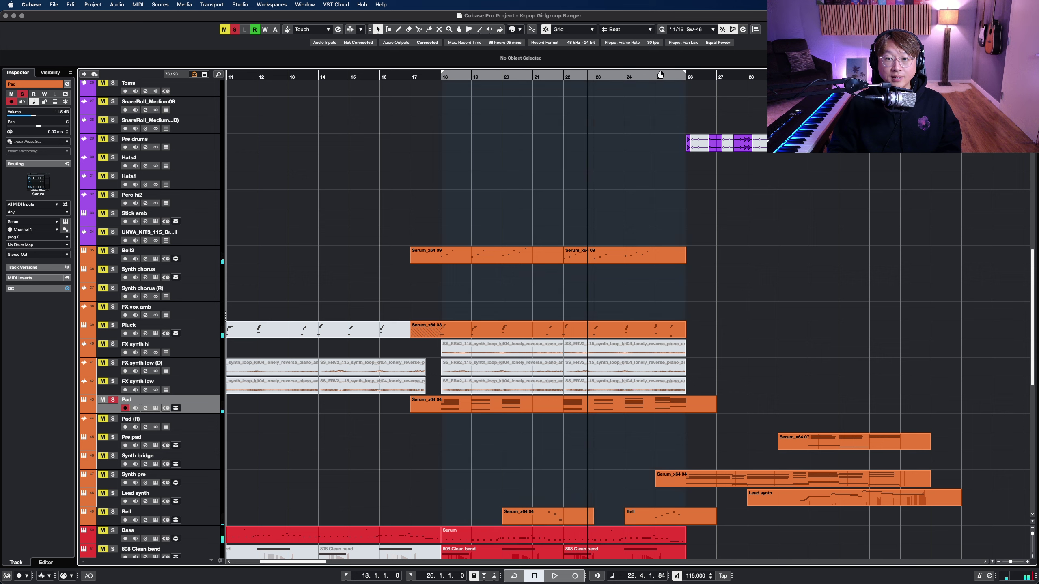
{"action": "key", "text": "KP_Divide"}
{"action": "key", "text": "space"}
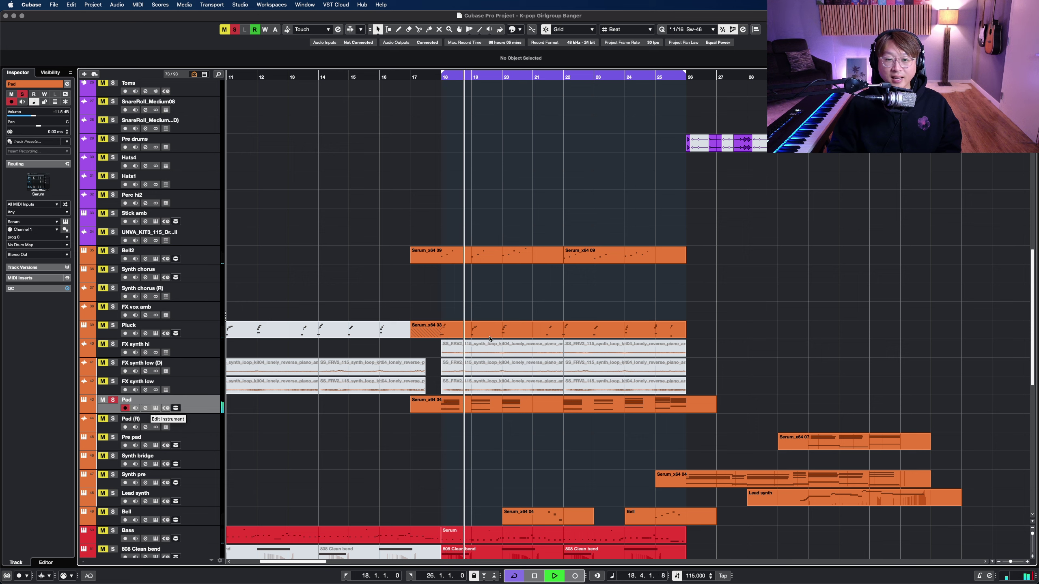
Inspect the Pad track's Serum instrument, close it and release the solo
{"action": "key", "text": "ctrl+e"}
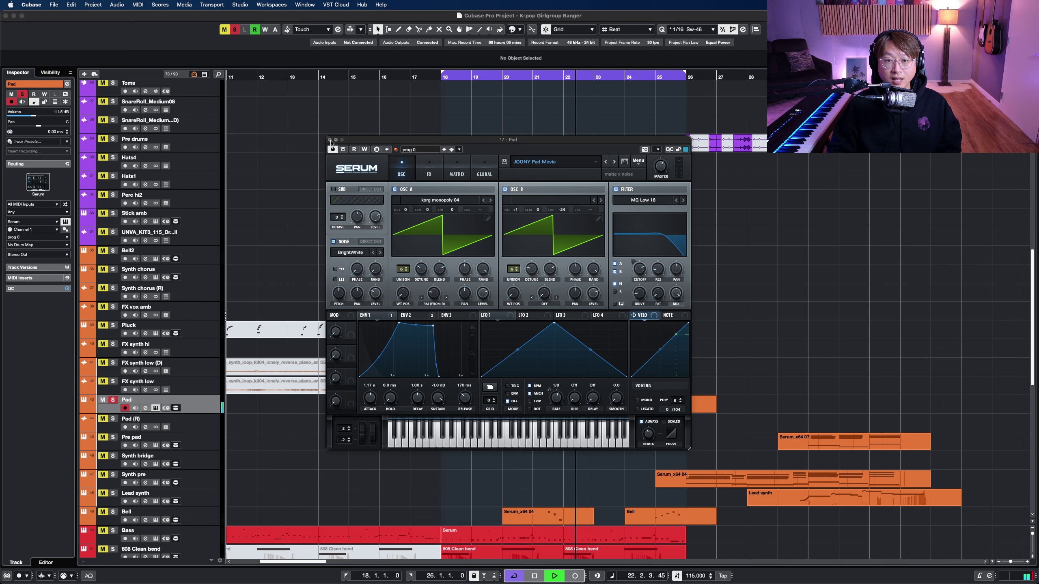
{"action": "left_click", "coordinate": [330, 141]}
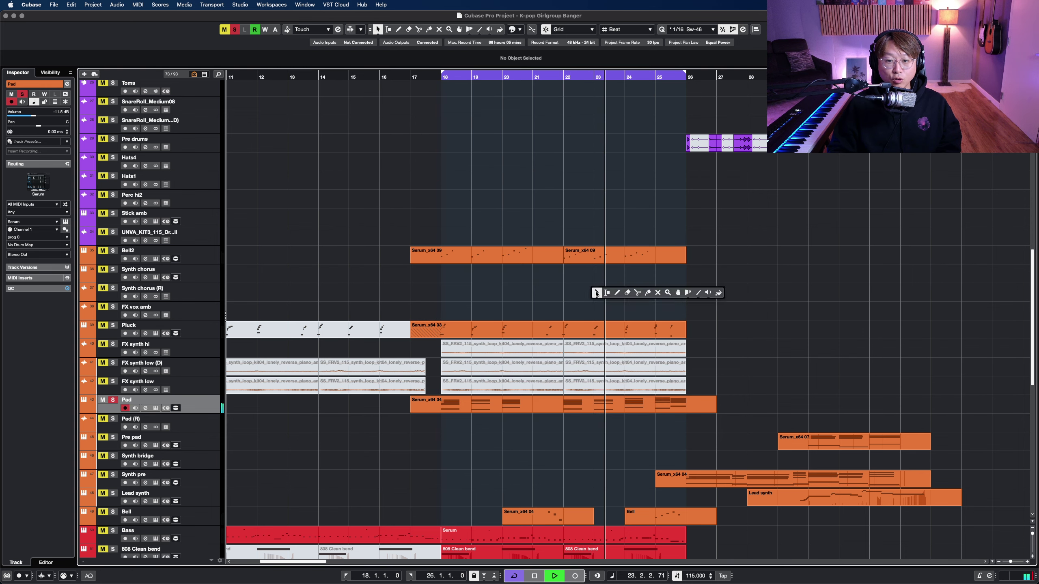
{"action": "scroll", "coordinate": [597, 291], "scroll_direction": "up", "scroll_amount": 1}
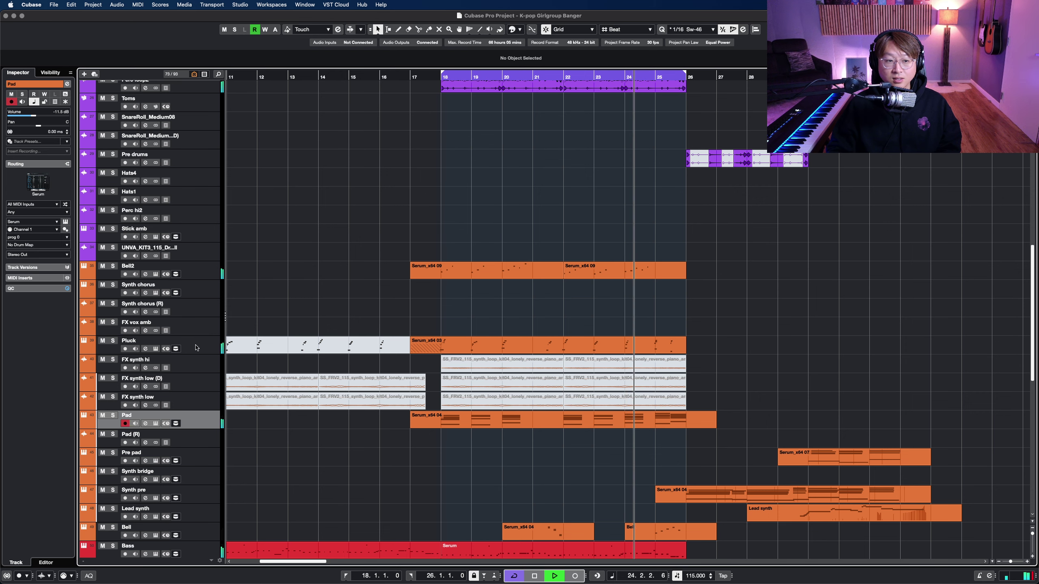
Select the Pluck track, enlarge its lane and solo it during the looped playback
{"action": "left_click", "coordinate": [220, 345]}
{"action": "key", "text": "shift+h"}
{"action": "key", "text": "shift+h"}
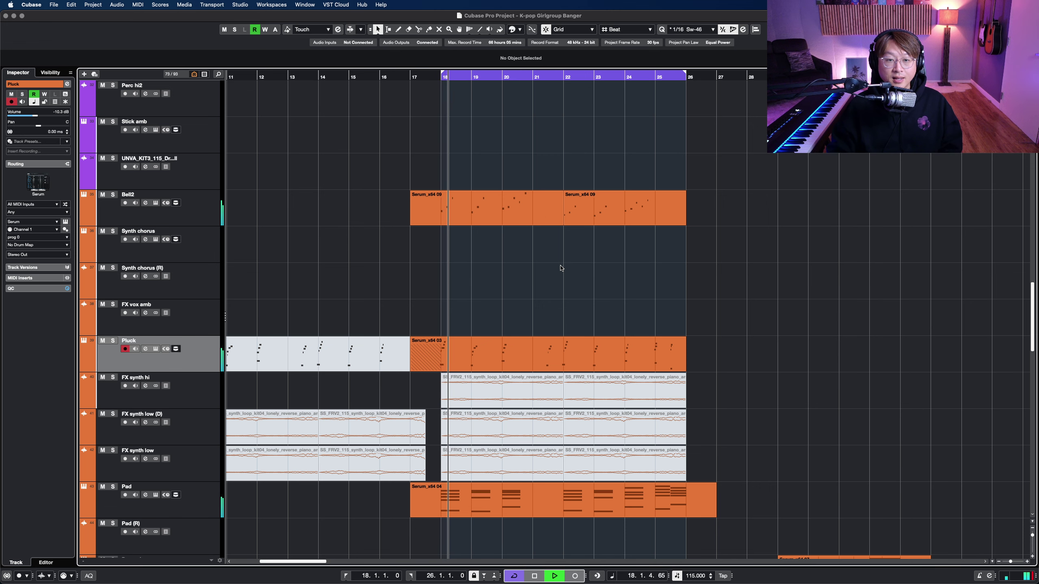
{"action": "key", "text": "s"}
{"action": "scroll", "coordinate": [573, 272], "scroll_direction": "up", "scroll_amount": 1}
{"action": "key", "text": "shift+g"}
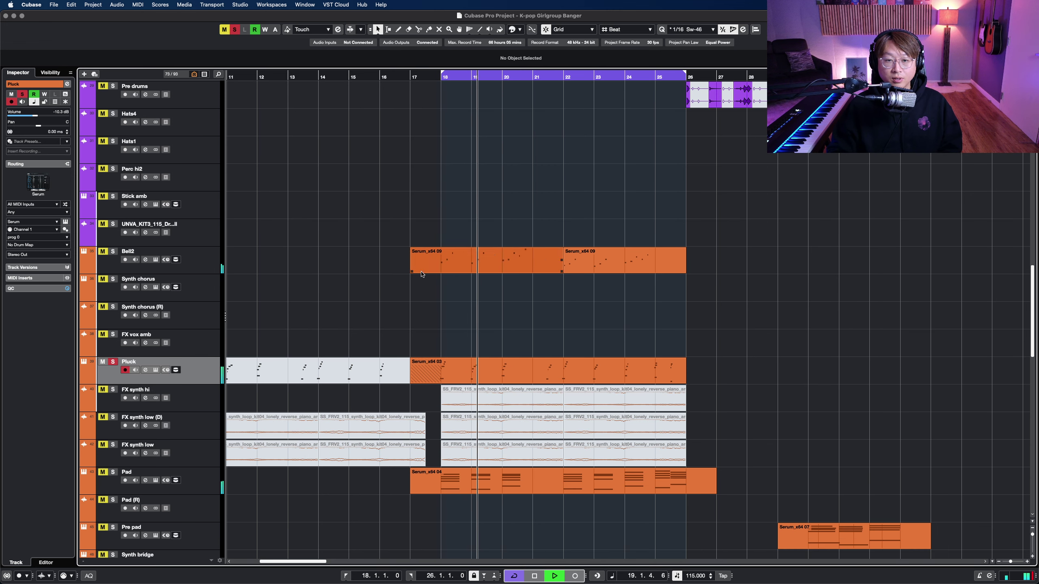
Solo the Bell2 track in place of the Pluck track and stop the playback
{"action": "left_click", "coordinate": [371, 251]}
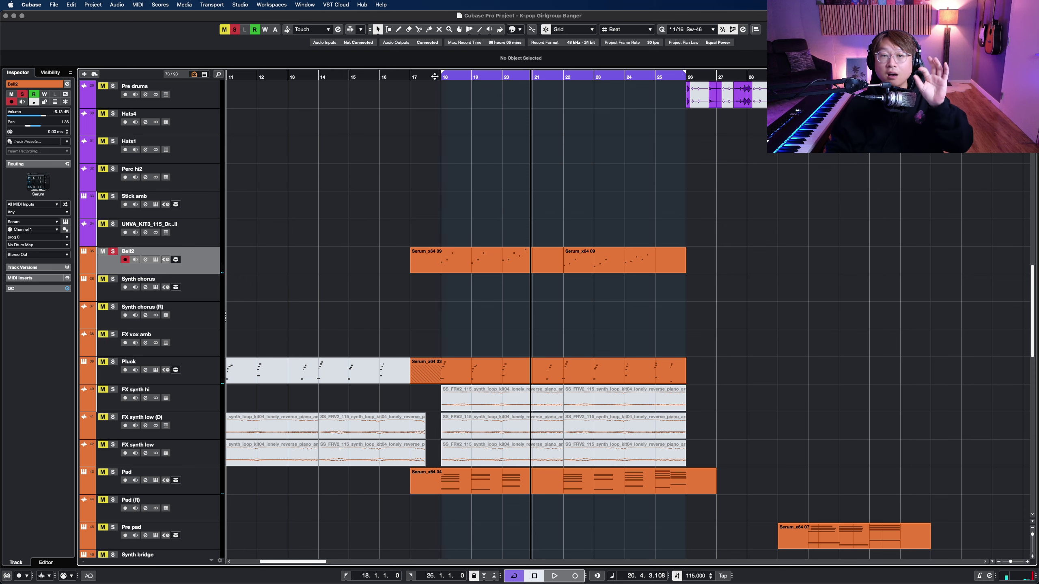
{"action": "key", "text": "space"}
{"action": "scroll", "coordinate": [491, 172], "scroll_direction": "up", "scroll_amount": 3}
{"action": "key", "text": "shift+g"}
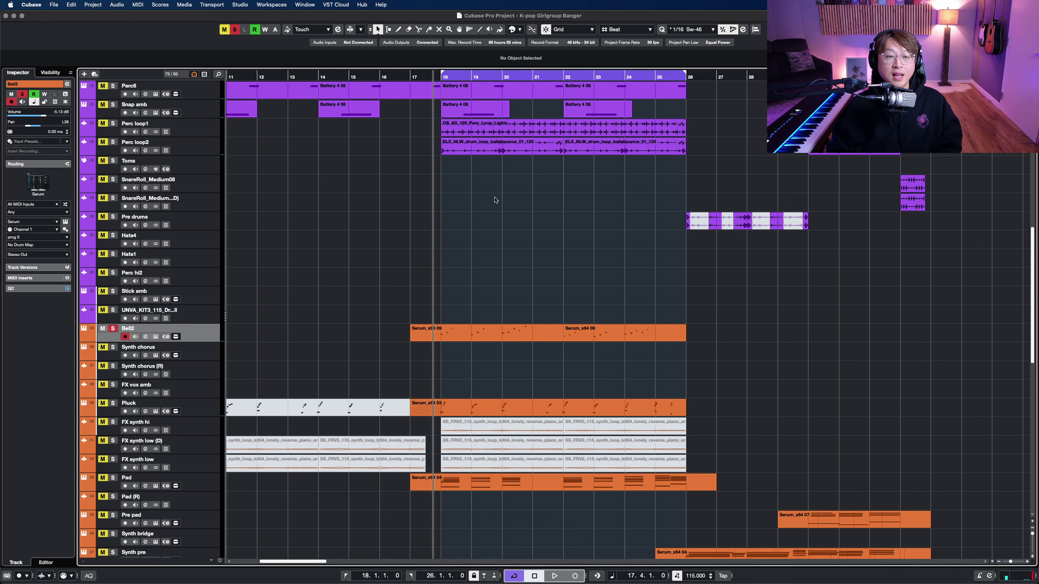
Review the drum tracks above, deactivate all track solos and restart the looped playback from bar 18
{"action": "scroll", "coordinate": [512, 245], "scroll_direction": "up", "scroll_amount": 10}
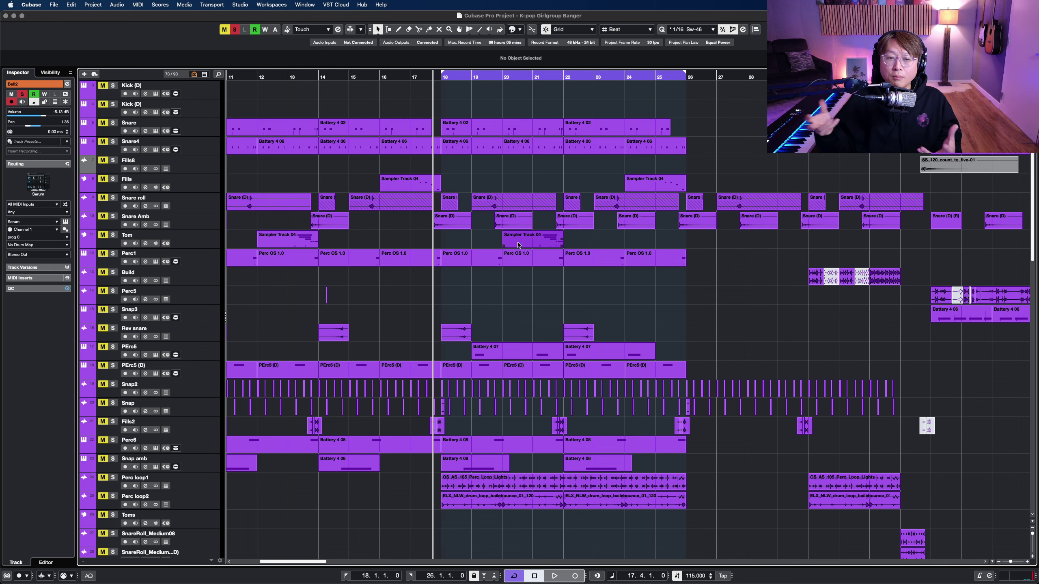
{"action": "scroll", "coordinate": [517, 246], "scroll_direction": "down", "scroll_amount": 10}
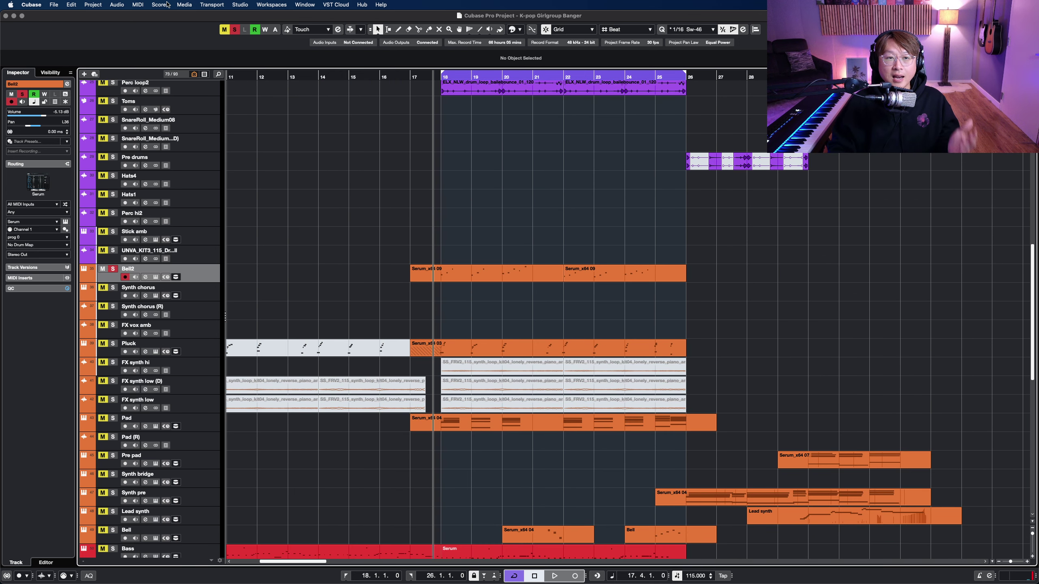
{"action": "left_click", "coordinate": [234, 30]}
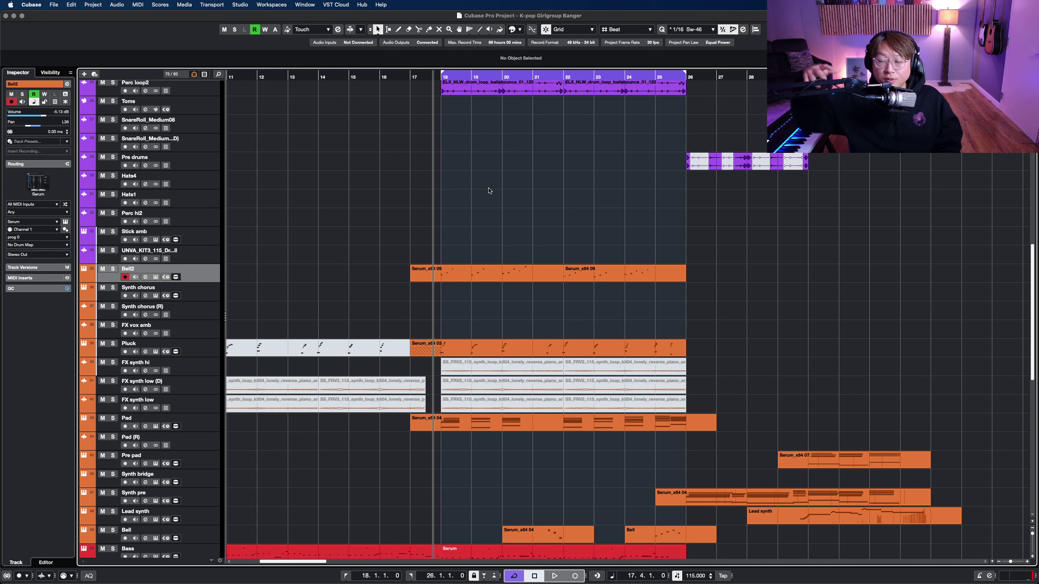
{"action": "right_click", "coordinate": [487, 204]}
{"action": "right_click", "coordinate": [531, 225]}
{"action": "scroll", "coordinate": [518, 226], "scroll_direction": "right", "scroll_amount": 3}
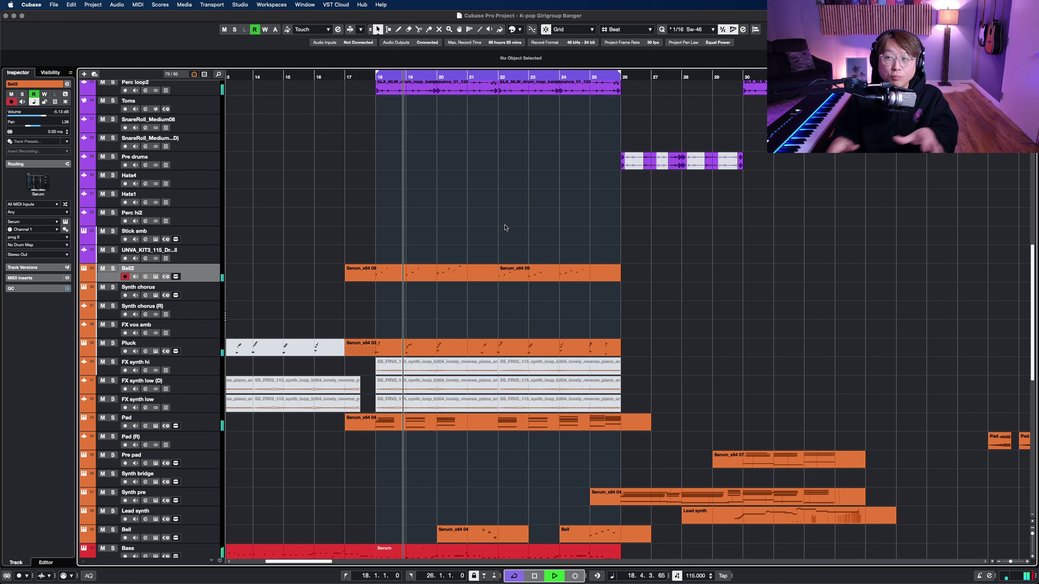
Locate the Bell track below Lead synth, enlarge the track lanes and select it
{"action": "scroll", "coordinate": [506, 227], "scroll_direction": "down", "scroll_amount": 10}
{"action": "key", "text": "shift+h"}
{"action": "key", "text": "shift+h"}
{"action": "left_click", "coordinate": [196, 272]}
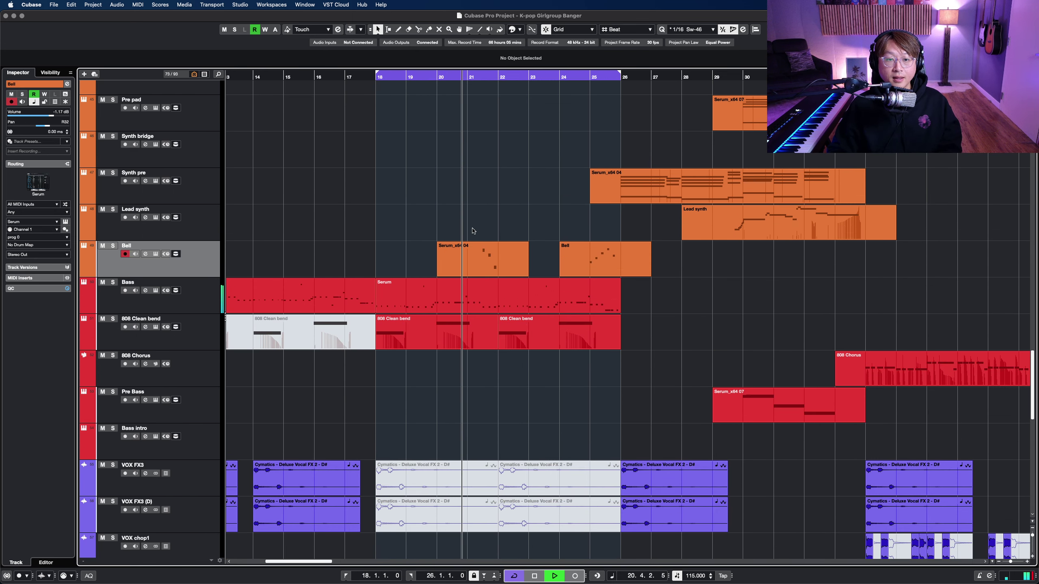
Solo the 808 Clean bend track, play it from bar 18, and end both the playback and the solo
{"action": "key", "text": "shift+h"}
{"action": "scroll", "coordinate": [501, 263], "scroll_direction": "down", "scroll_amount": 2}
{"action": "left_click", "coordinate": [220, 347]}
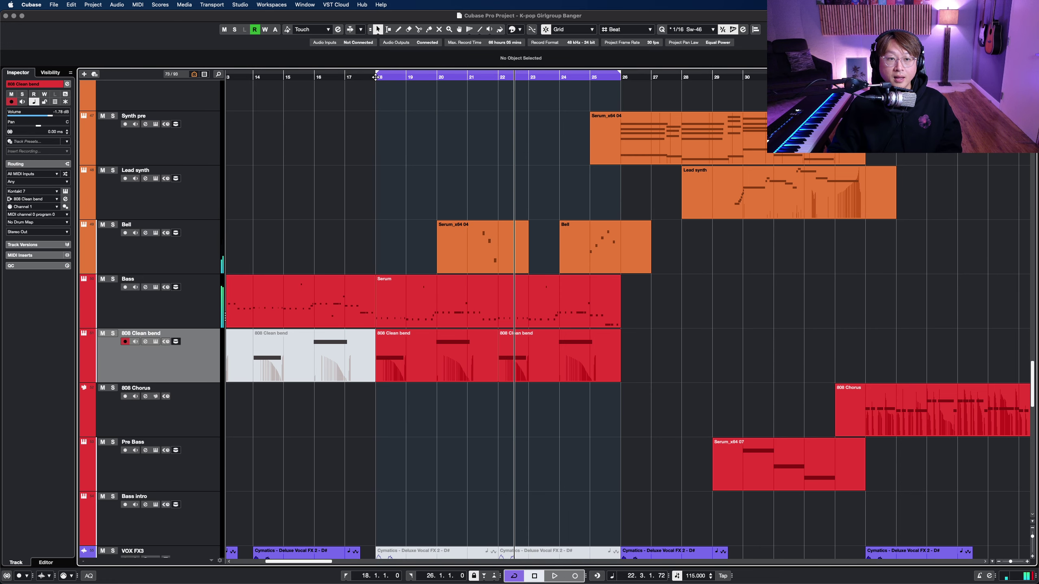
{"action": "key", "text": "space"}
{"action": "key", "text": "s"}
{"action": "key", "text": "shift+g"}
{"action": "key", "text": "g"}
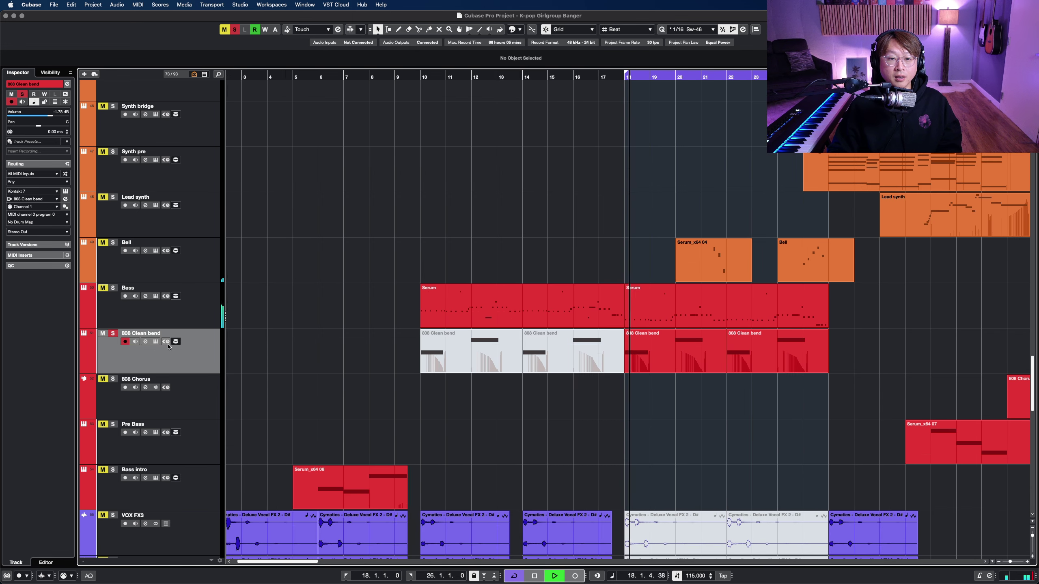
{"action": "key", "text": "shift+g"}
{"action": "key", "text": "shift+g"}
{"action": "key", "text": "shift+h"}
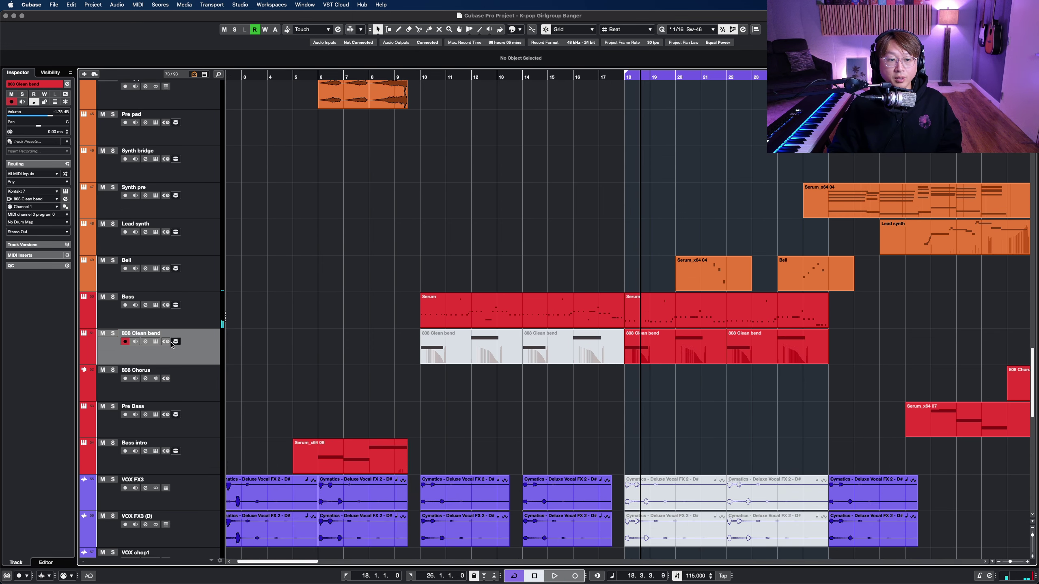
Open the 808 Clean bend track's Kontakt instrument, ignore the missing content and close the instrument
{"action": "left_click", "coordinate": [155, 342]}
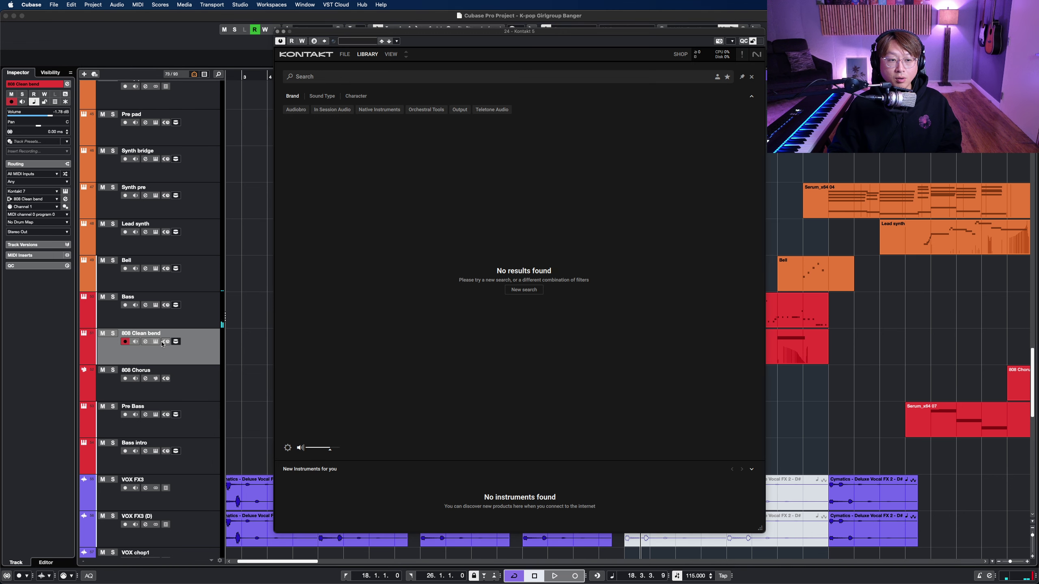
{"action": "left_click_drag", "start_coordinate": [407, 207], "coordinate": [370, 215]}
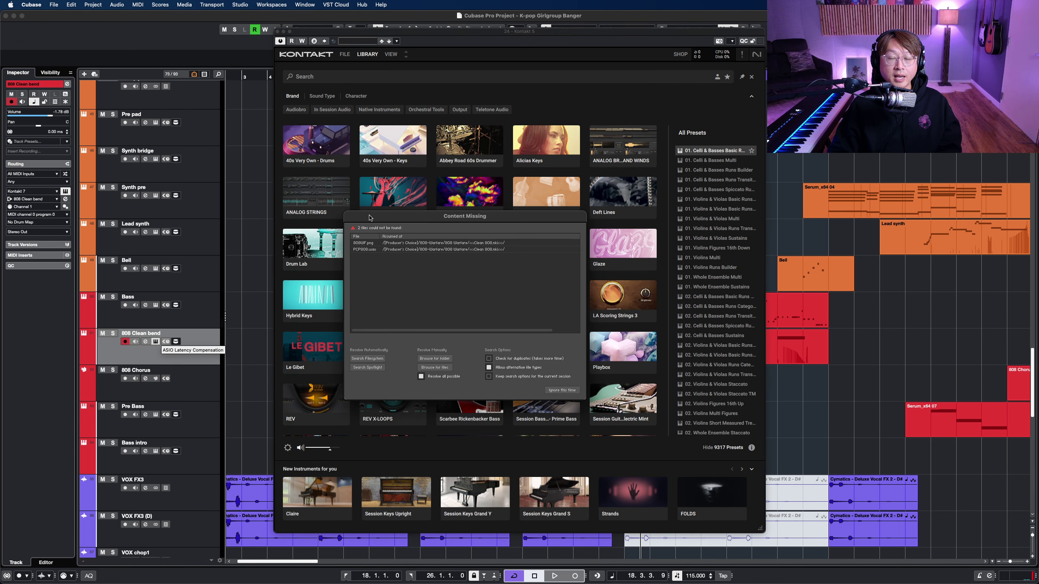
{"action": "left_click", "coordinate": [560, 390]}
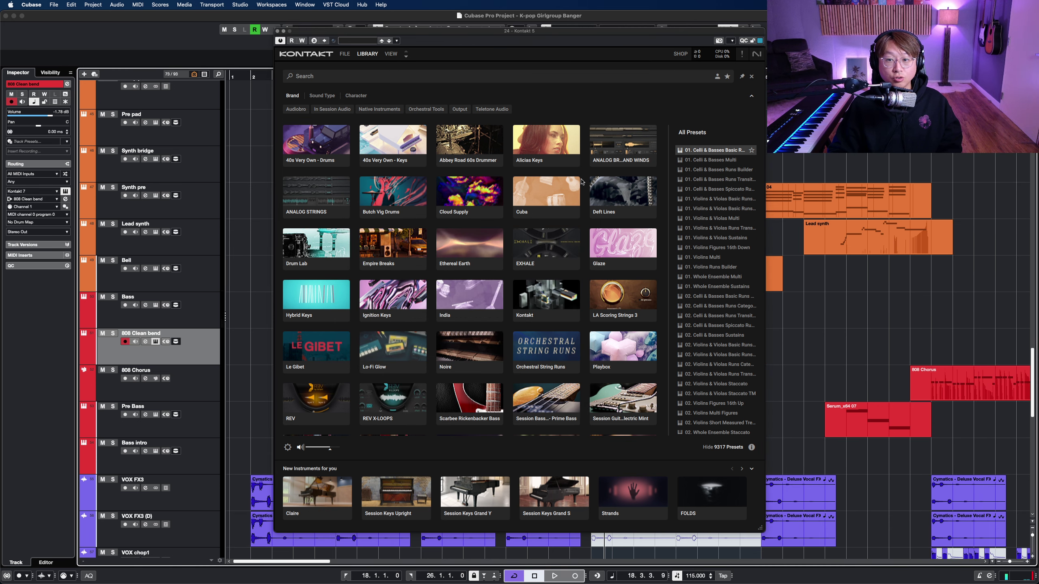
{"action": "left_click", "coordinate": [278, 32]}
Move the 808 Clean bend clips between bars 18 and 26 onto the 808 Chorus track and play that track soloed
{"action": "key", "text": "shift+g"}
{"action": "key", "text": "shift+g"}
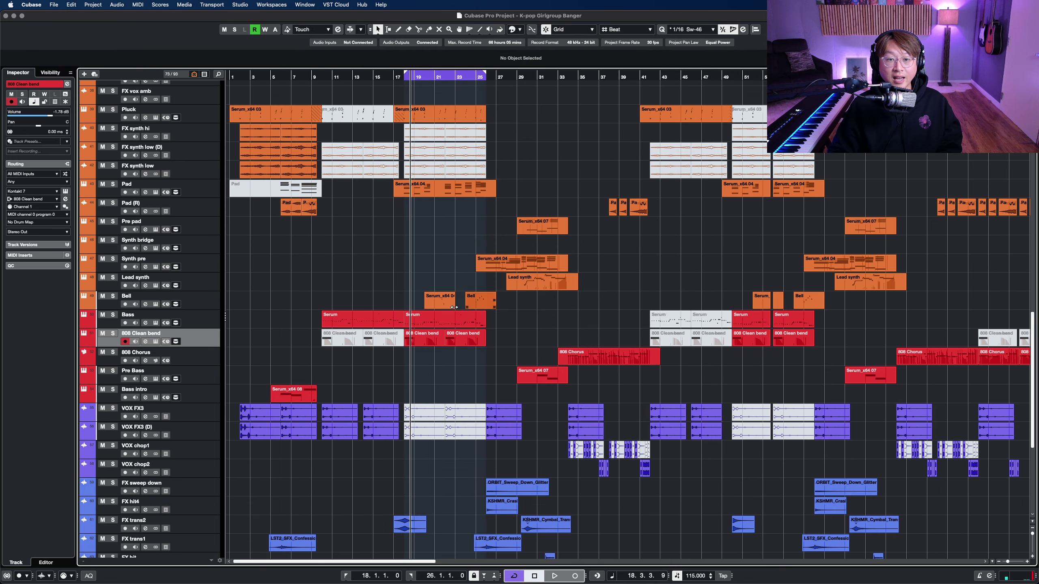
{"action": "key", "text": "g"}
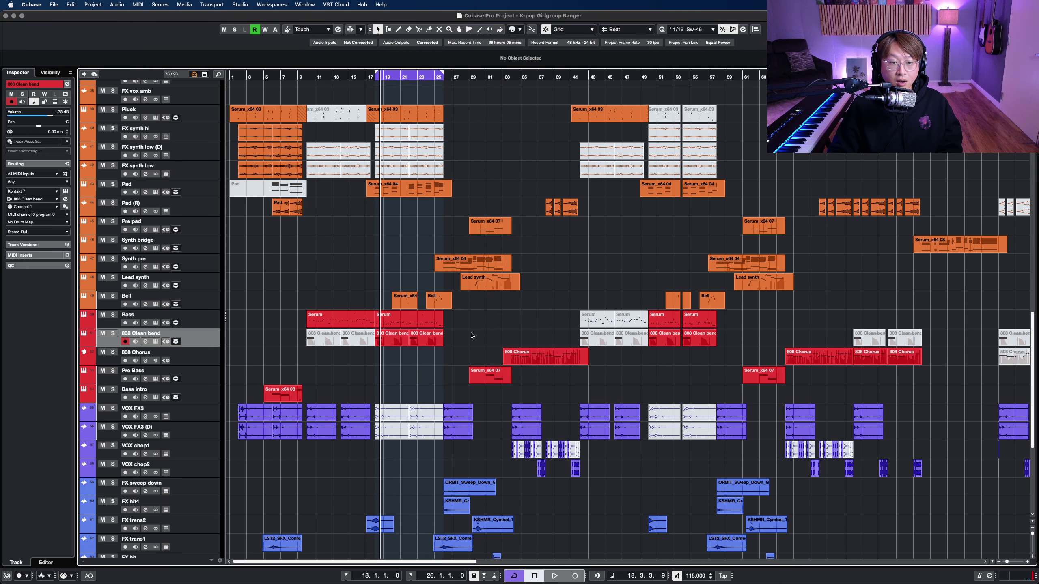
{"action": "left_click_drag", "start_coordinate": [388, 345], "coordinate": [389, 356]}
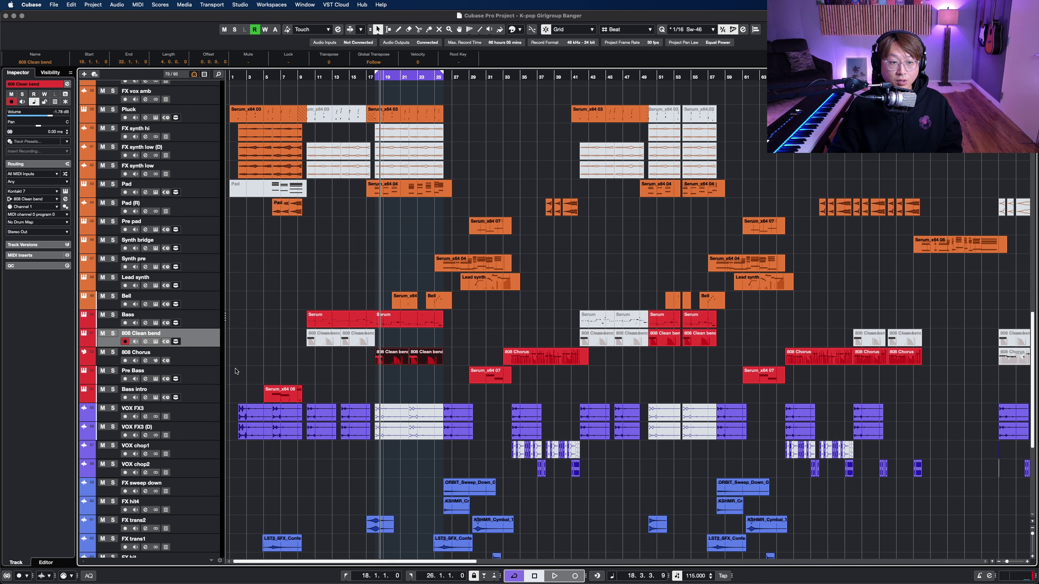
{"action": "left_click", "coordinate": [113, 352]}
{"action": "key", "text": "space"}
{"action": "left_click", "coordinate": [370, 75]}
Transpose the notes of the moved 808 clips up an octave, close the note editor and play the loop unsoloed
{"action": "double_click", "coordinate": [384, 357]}
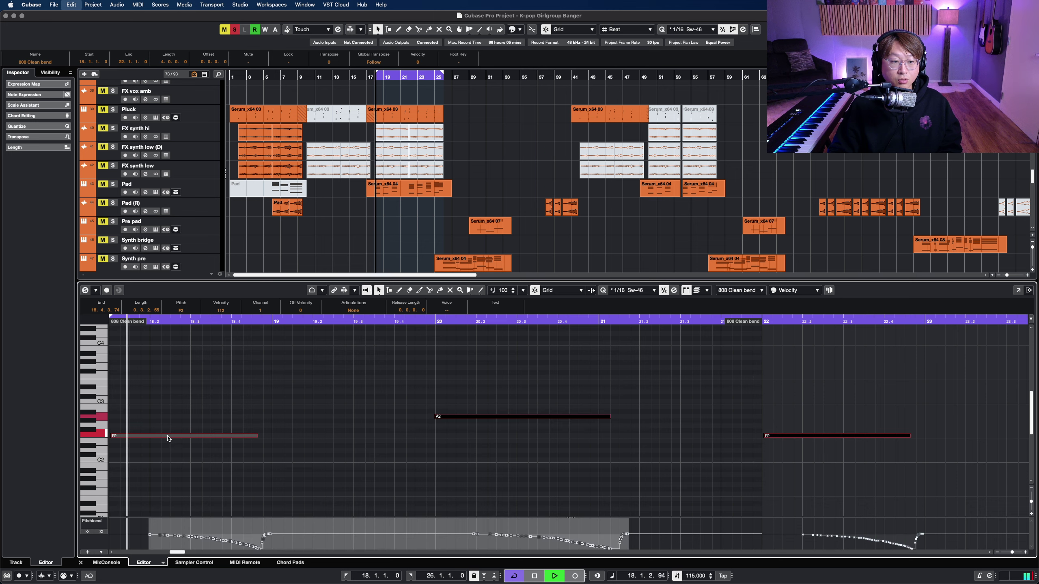
{"action": "left_click", "coordinate": [603, 436]}
{"action": "scroll", "coordinate": [614, 440], "scroll_direction": "up", "scroll_amount": 1}
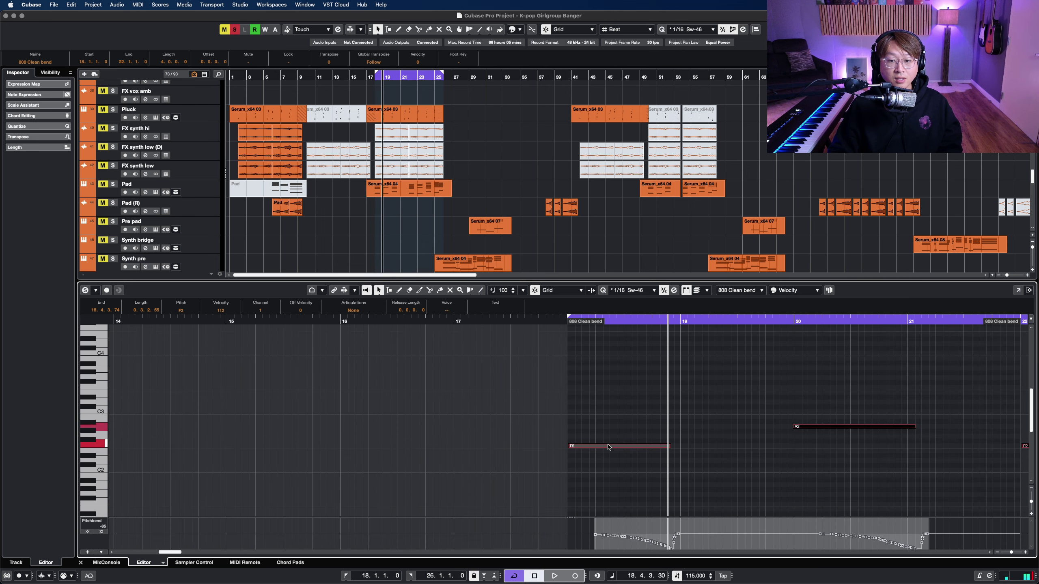
{"action": "left_click_drag", "start_coordinate": [609, 447], "coordinate": [608, 388]}
{"action": "left_click", "coordinate": [568, 321]}
{"action": "key", "text": "space"}
{"action": "left_click", "coordinate": [622, 355]}
{"action": "key", "text": "Return"}
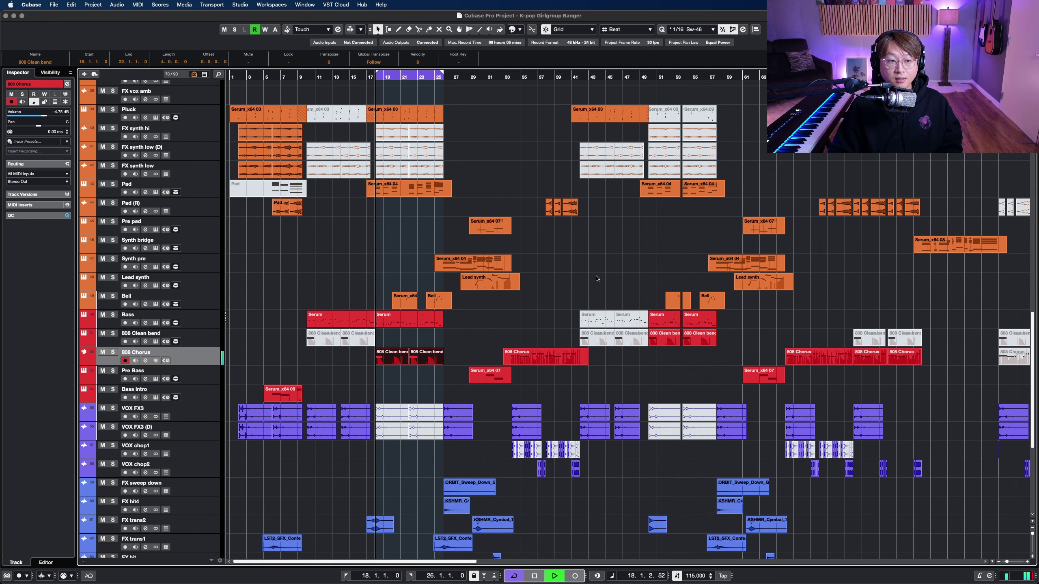
Inspect the 808 Chorus track's sample in Sampler Control, close it and switch off the cycle loop
{"action": "scroll", "coordinate": [171, 381], "scroll_direction": "up", "scroll_amount": 2}
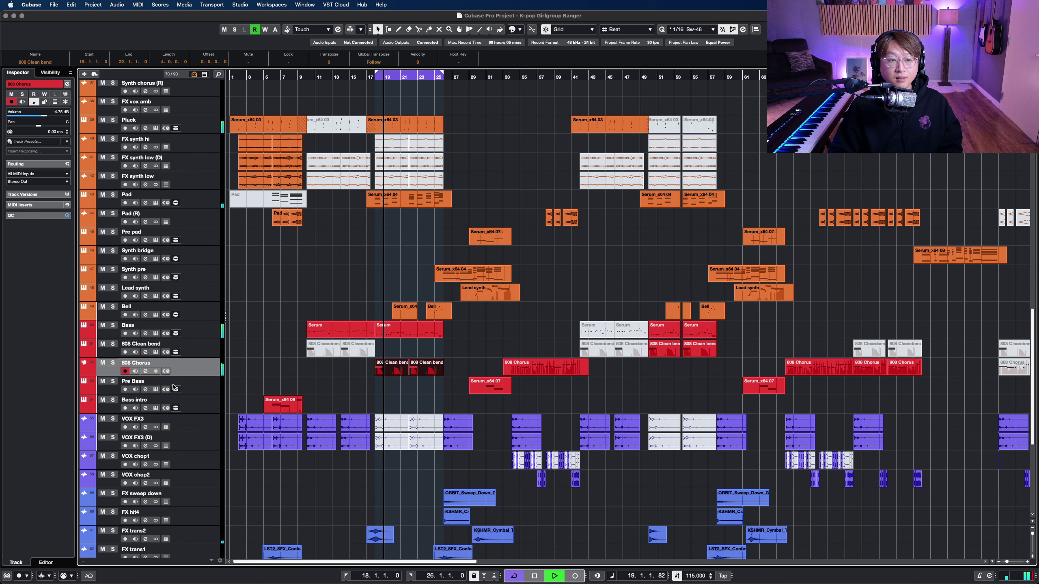
{"action": "left_click", "coordinate": [159, 371]}
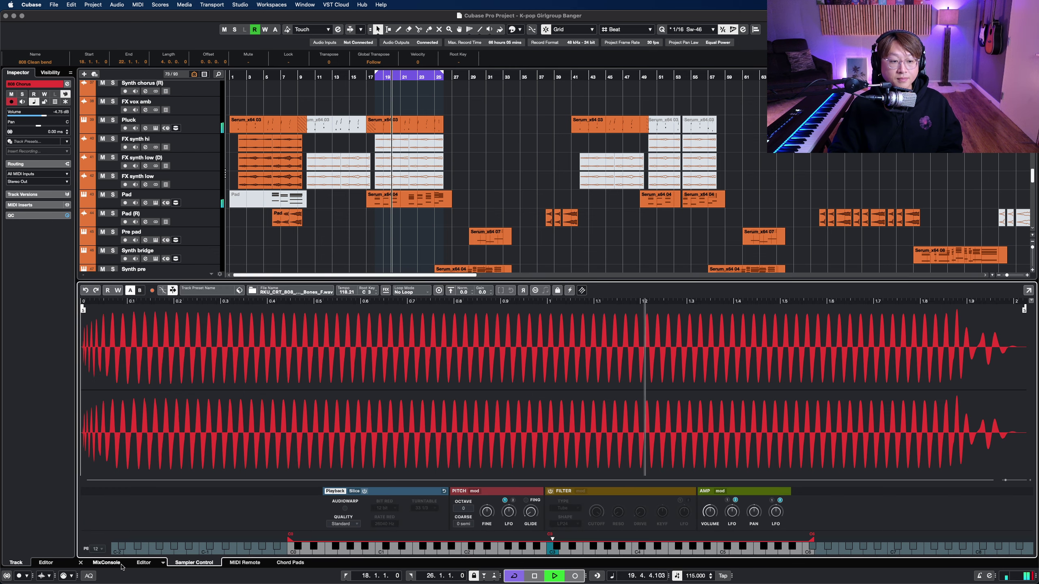
{"action": "key", "text": "super+e"}
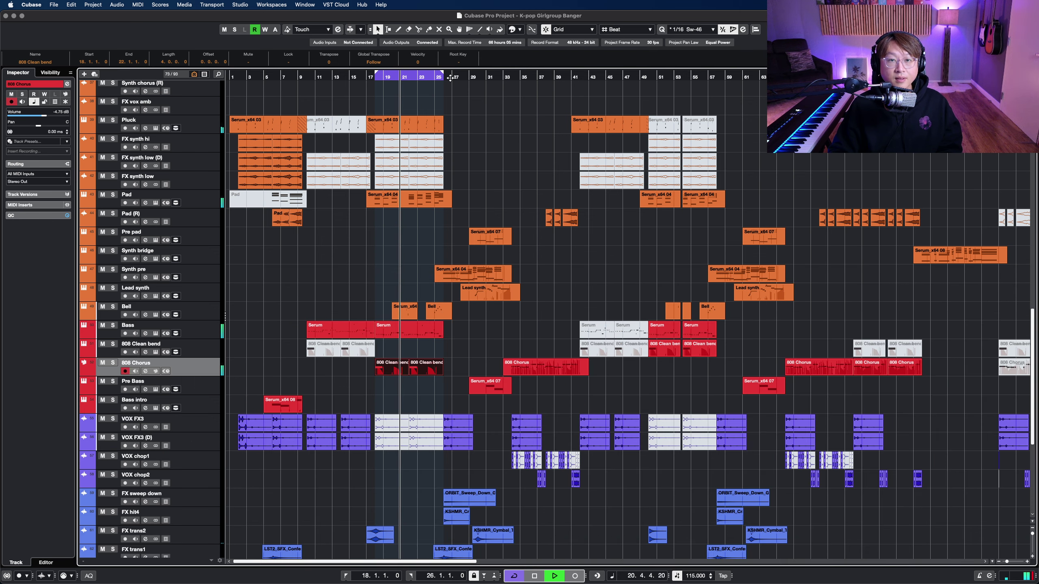
{"action": "left_click", "coordinate": [436, 75]}
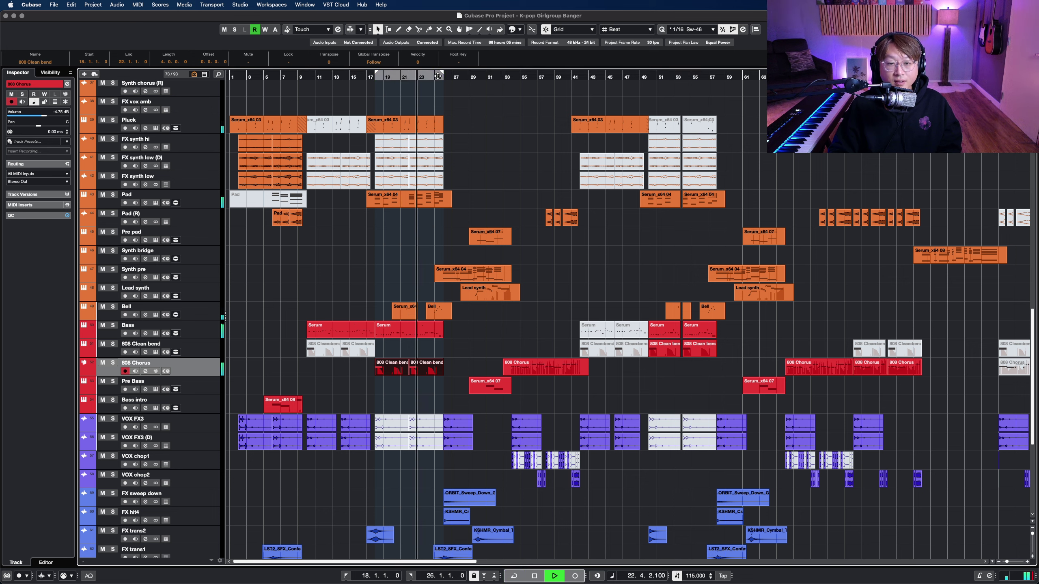
Follow the playback past bar 26 and examine the tracks and clips leading into the next section
{"action": "key", "text": "h"}
{"action": "key", "text": "h"}
{"action": "key", "text": "h"}
{"action": "key", "text": "h"}
{"action": "key", "text": "h"}
{"action": "key", "text": "g"}
{"action": "key", "text": "g"}
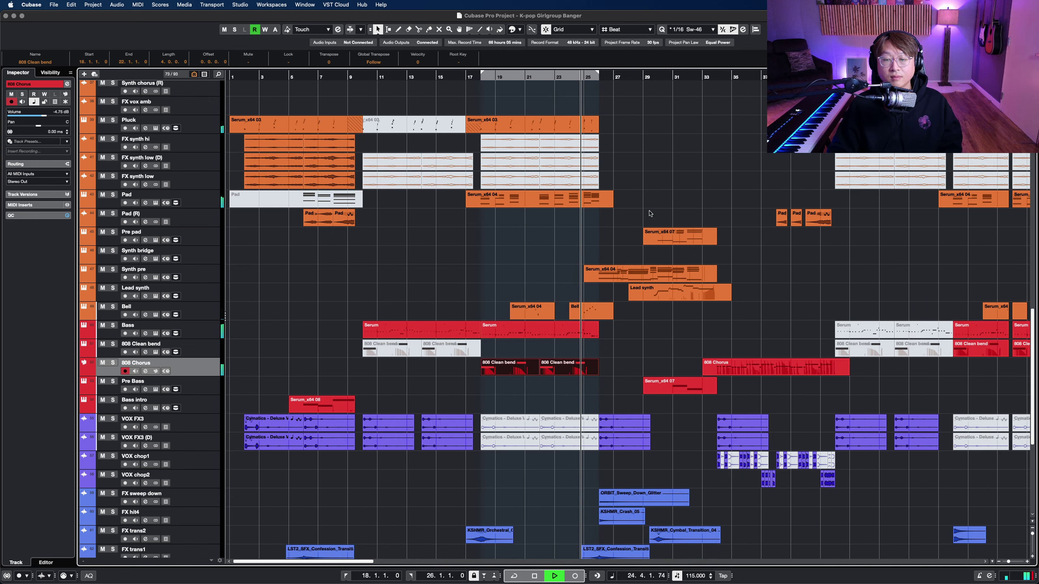
{"action": "scroll", "coordinate": [648, 219], "scroll_direction": "up", "scroll_amount": 6}
{"action": "scroll", "coordinate": [510, 221], "scroll_direction": "right", "scroll_amount": 5}
{"action": "scroll", "coordinate": [510, 222], "scroll_direction": "down", "scroll_amount": 2}
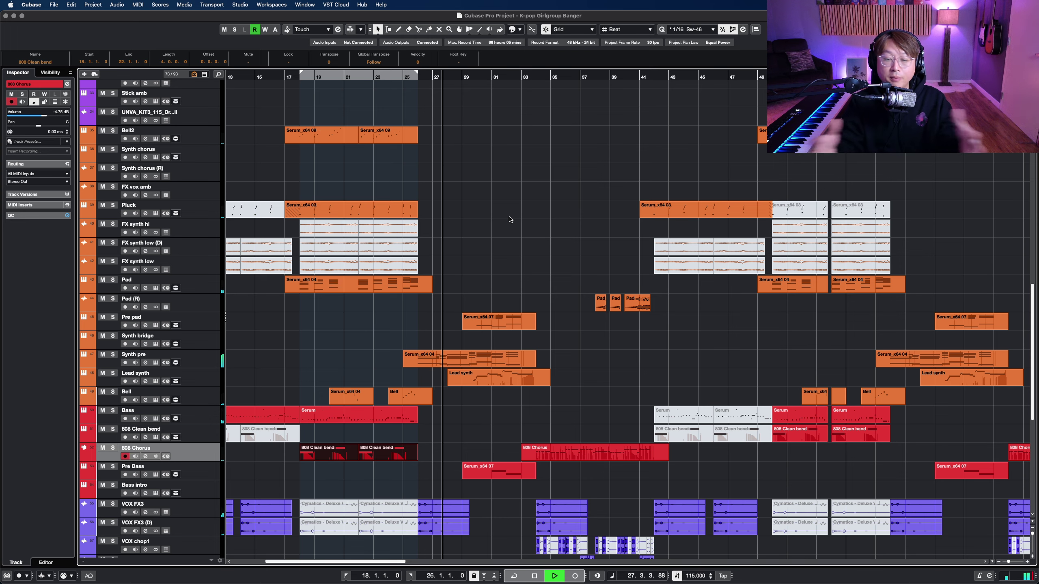
Solo the Synth pre track and listen to its chords from around bar 28 while playback continues
{"action": "left_click", "coordinate": [188, 357]}
{"action": "key", "text": "shift+h"}
{"action": "key", "text": "shift+h"}
{"action": "key", "text": "s"}
{"action": "scroll", "coordinate": [544, 263], "scroll_direction": "left", "scroll_amount": 5}
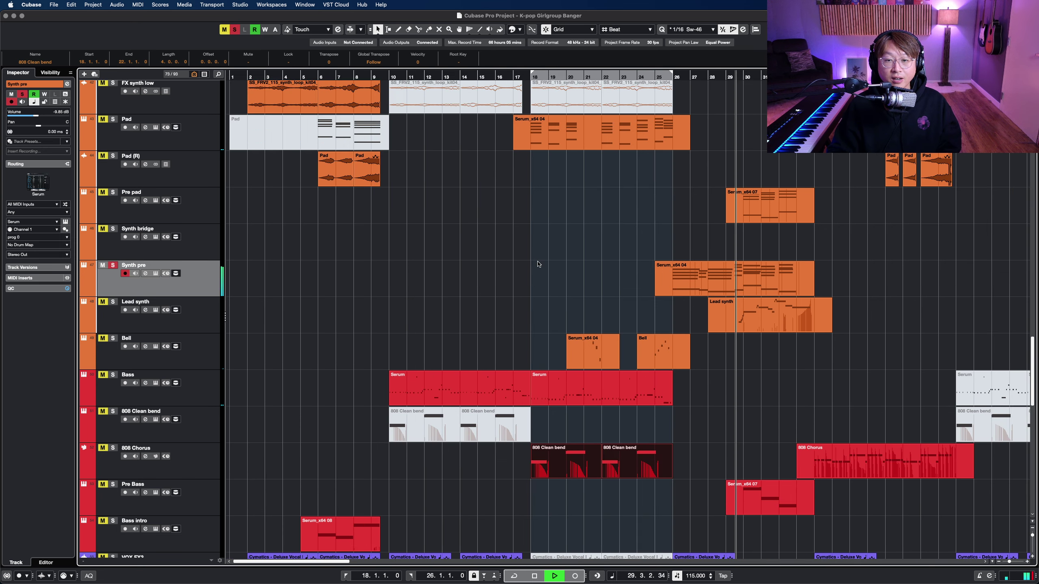
{"action": "scroll", "coordinate": [606, 272], "scroll_direction": "up", "scroll_amount": 5}
{"action": "scroll", "coordinate": [490, 280], "scroll_direction": "right", "scroll_amount": 6}
{"action": "left_click_drag", "start_coordinate": [492, 276], "coordinate": [327, 280]}
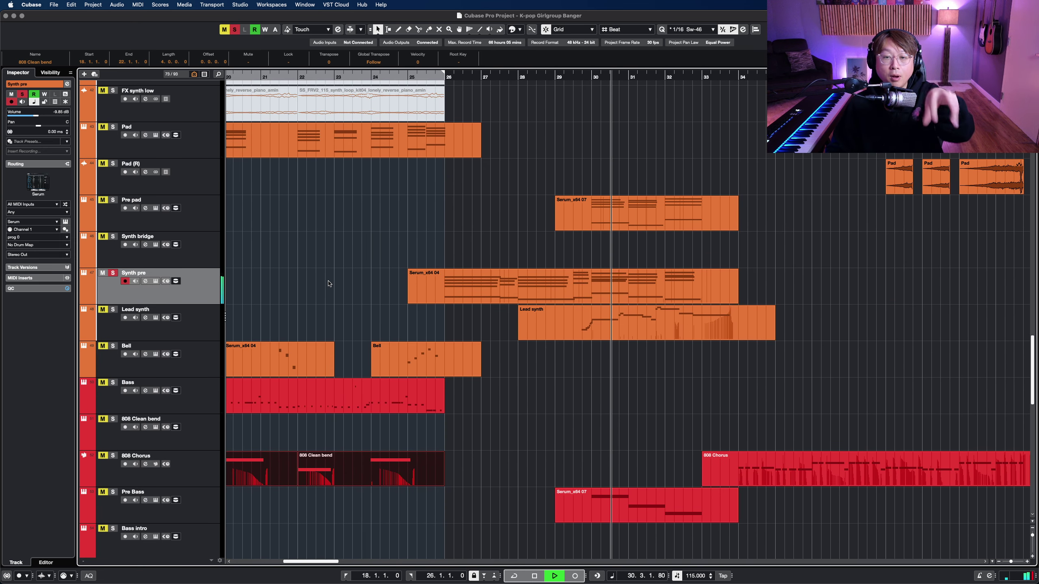
Return playback to bar 26, unsolo the Synth pre track, play the full mix past bar 34 and stop
{"action": "left_click", "coordinate": [444, 79]}
{"action": "key", "text": "s"}
{"action": "key", "text": "shift+g"}
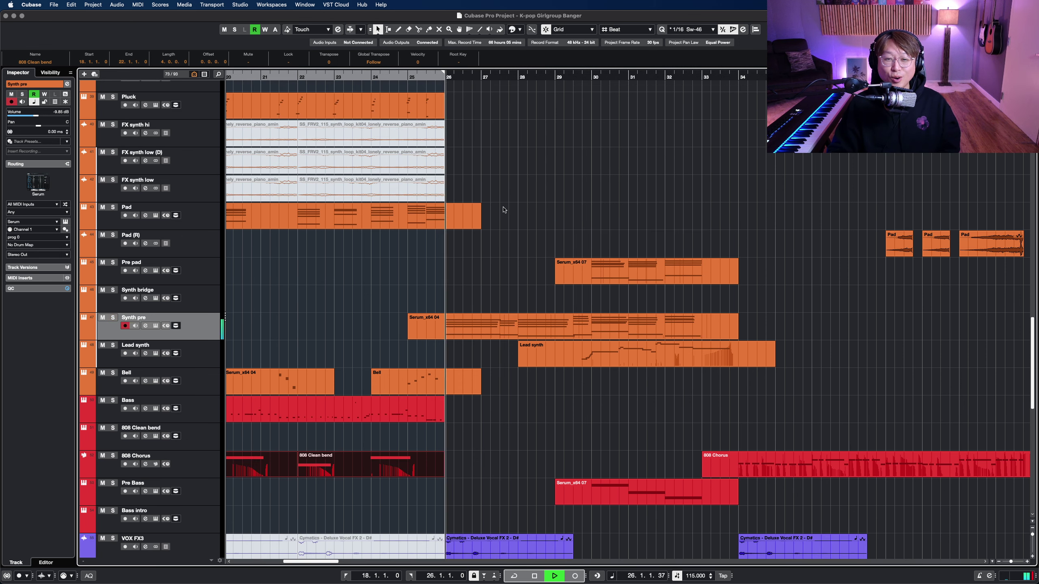
{"action": "left_click_drag", "start_coordinate": [540, 242], "coordinate": [455, 252]}
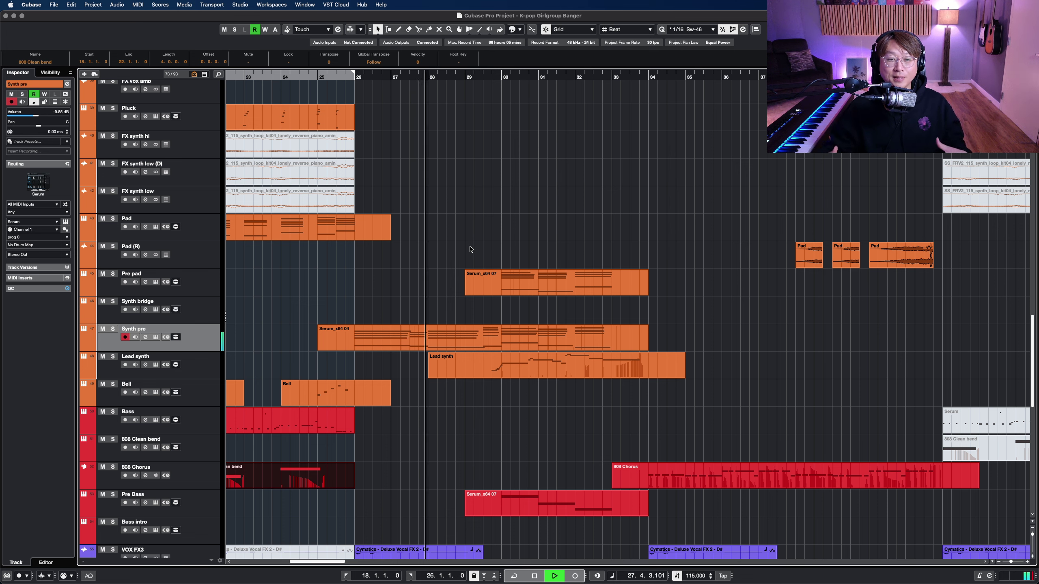
{"action": "scroll", "coordinate": [470, 249], "scroll_direction": "up", "scroll_amount": 5}
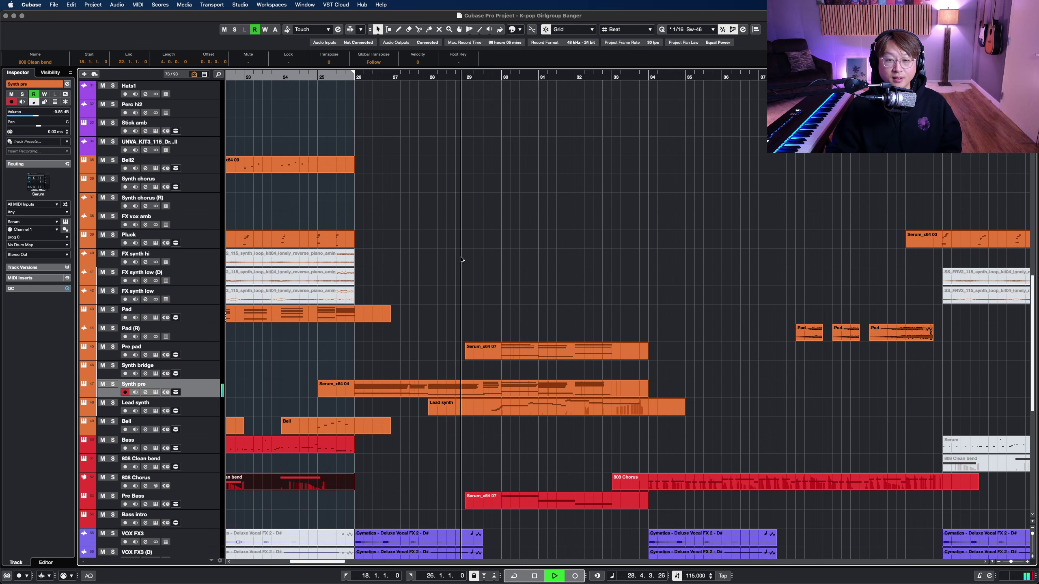
{"action": "left_click", "coordinate": [373, 346]}
{"action": "scroll", "coordinate": [395, 333], "scroll_direction": "up", "scroll_amount": 1}
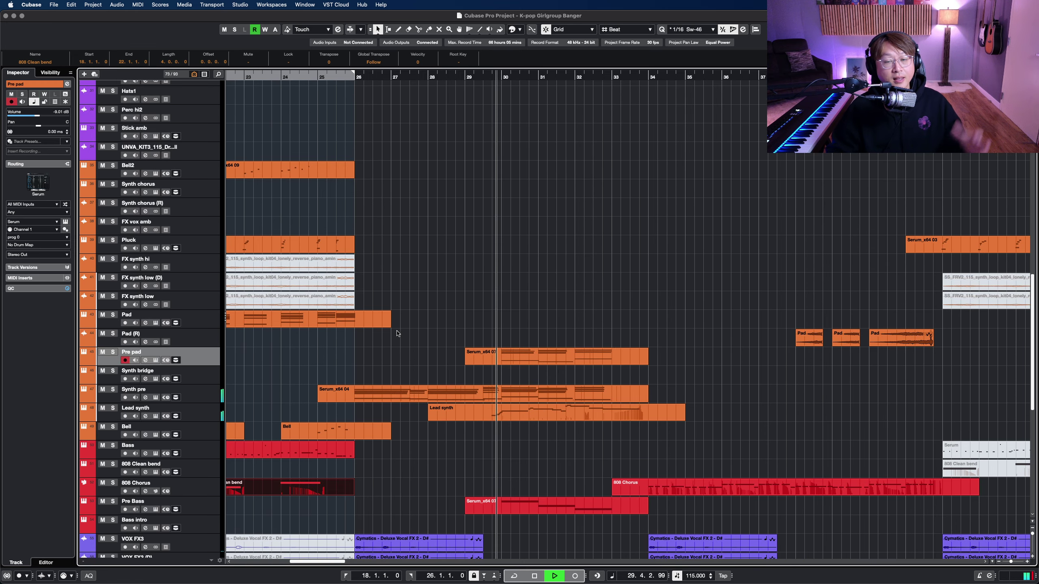
{"action": "scroll", "coordinate": [413, 331], "scroll_direction": "up", "scroll_amount": 15}
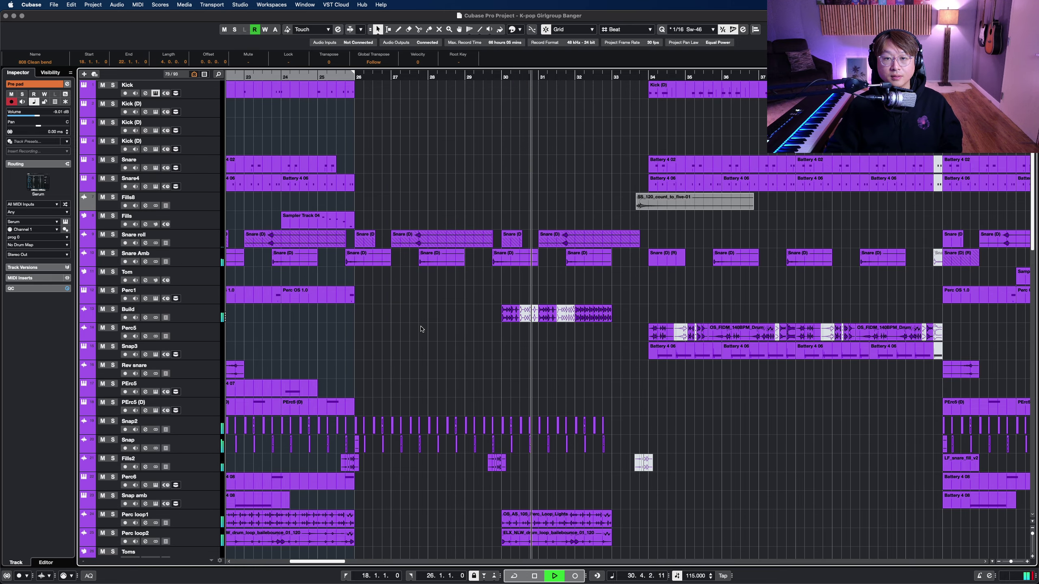
{"action": "scroll", "coordinate": [420, 330], "scroll_direction": "down", "scroll_amount": 20}
{"action": "left_click", "coordinate": [518, 207]}
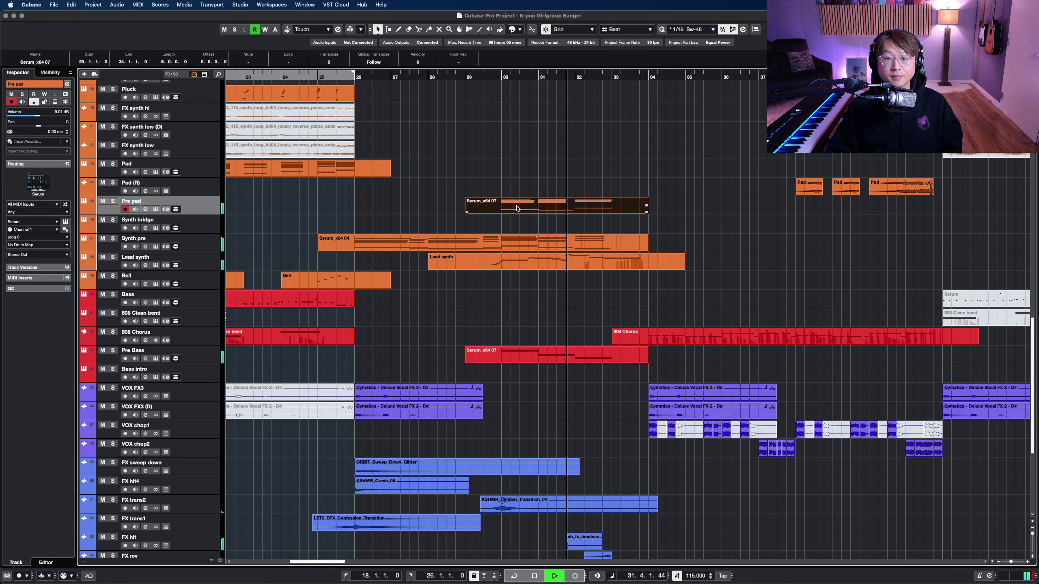
{"action": "key", "text": "shift+h"}
{"action": "key", "text": "shift+h"}
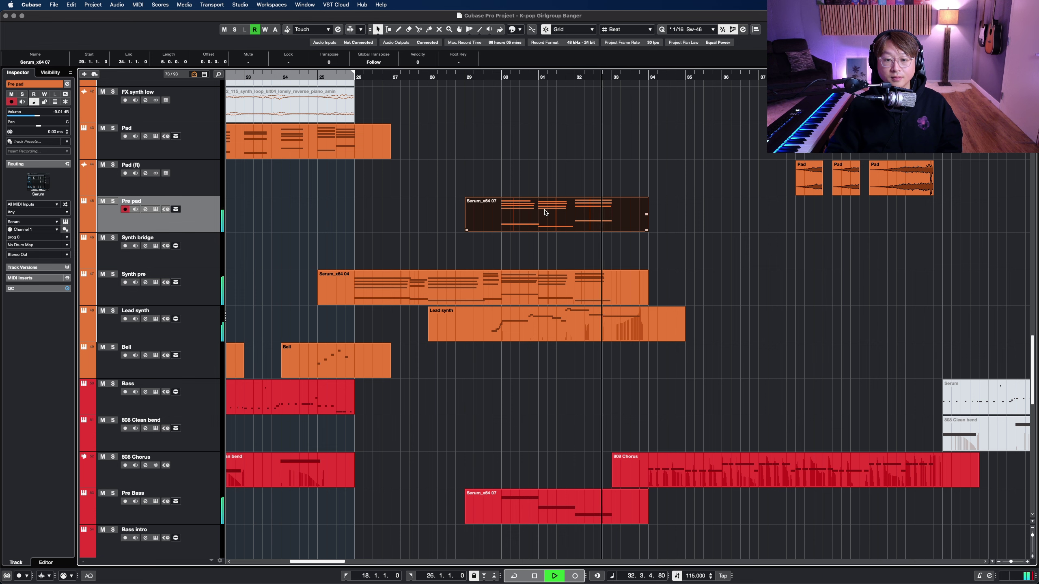
{"action": "key", "text": "shift+g"}
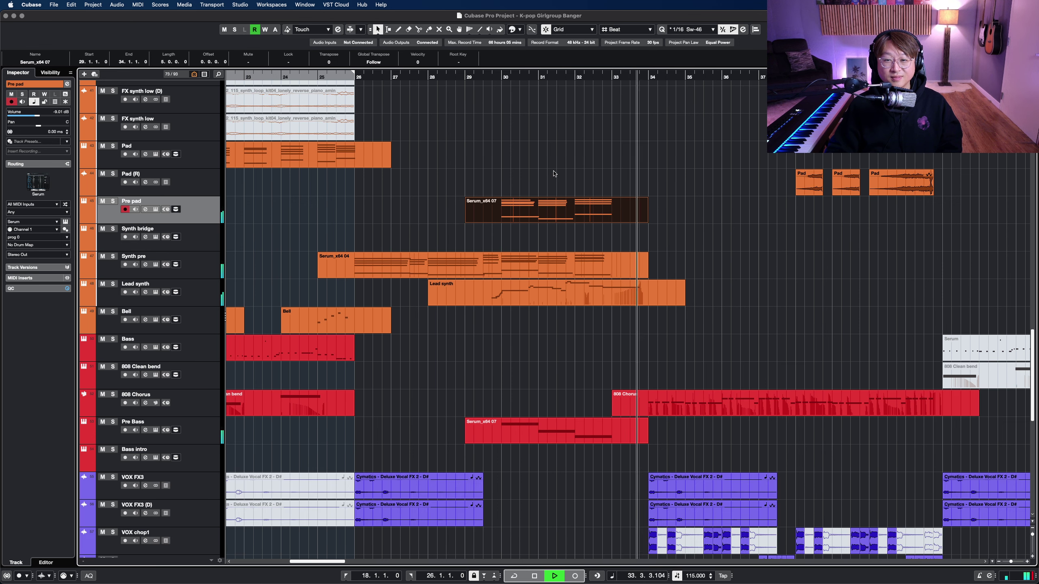
{"action": "key", "text": "space"}
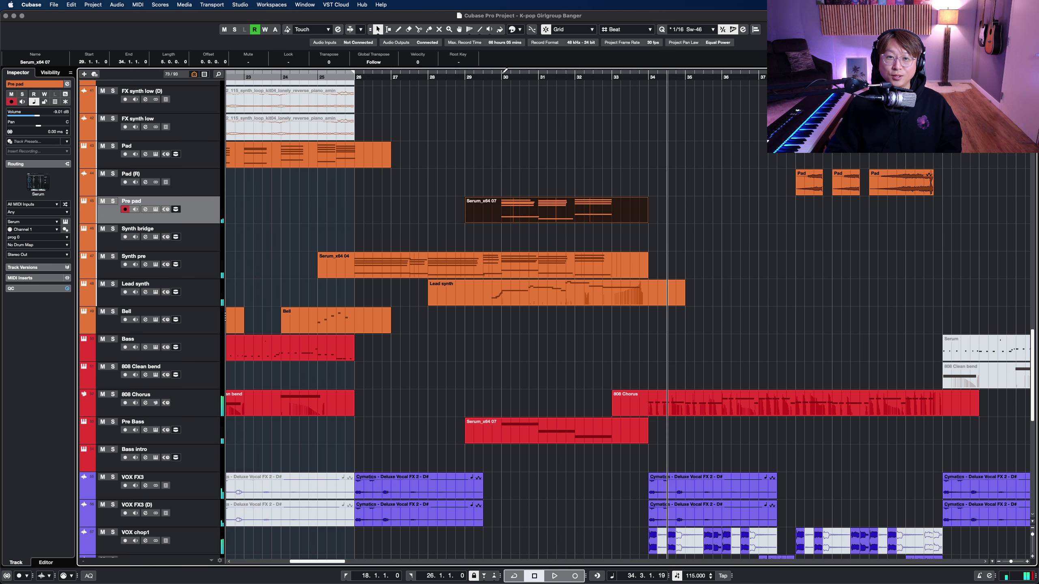
Set a cycle loop from bar 30 to bar 34 and play it with the Synth pre track soloed
{"action": "left_click_drag", "start_coordinate": [506, 71], "coordinate": [651, 74]}
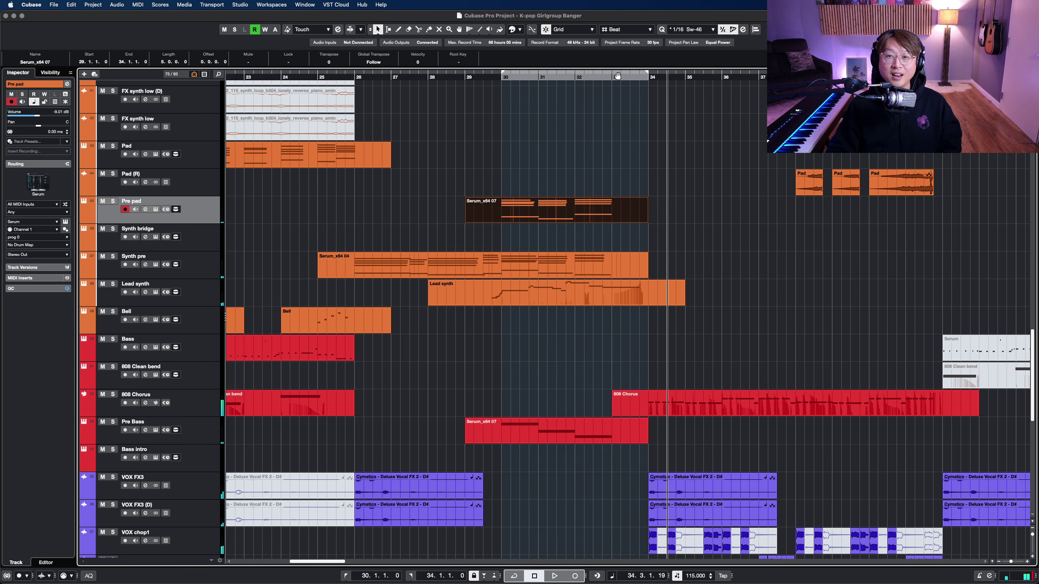
{"action": "left_click", "coordinate": [499, 80]}
{"action": "key", "text": "shift+h"}
{"action": "left_click", "coordinate": [196, 295]}
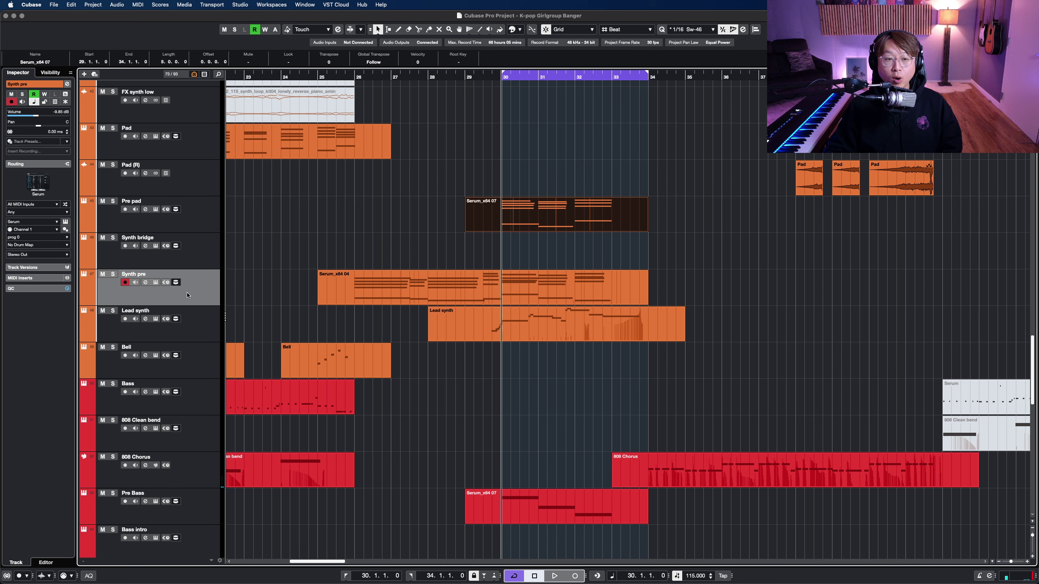
{"action": "key", "text": "s"}
{"action": "left_click", "coordinate": [470, 183]}
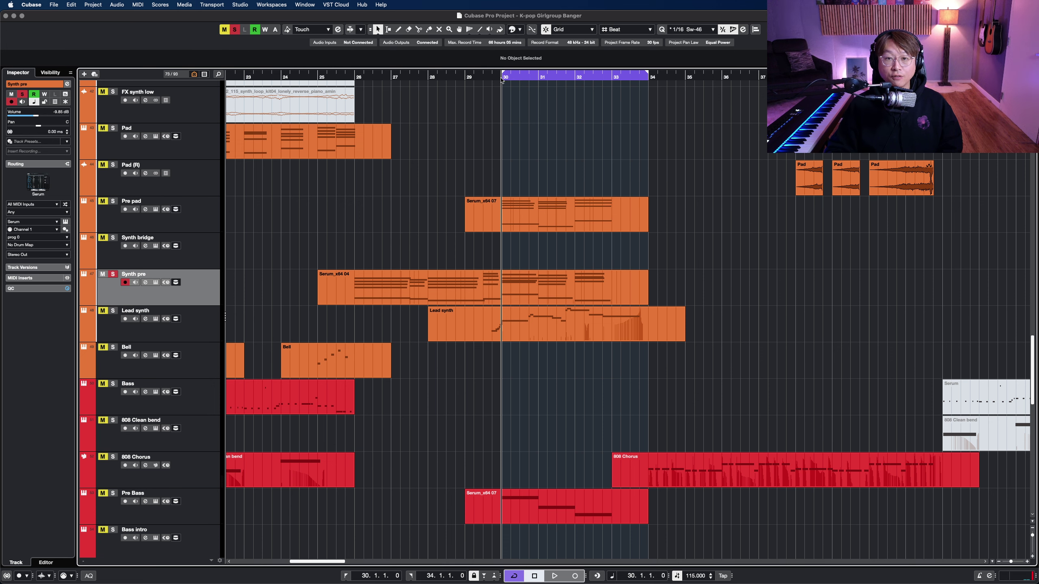
{"action": "left_click", "coordinate": [632, 198]}
{"action": "key", "text": "space"}
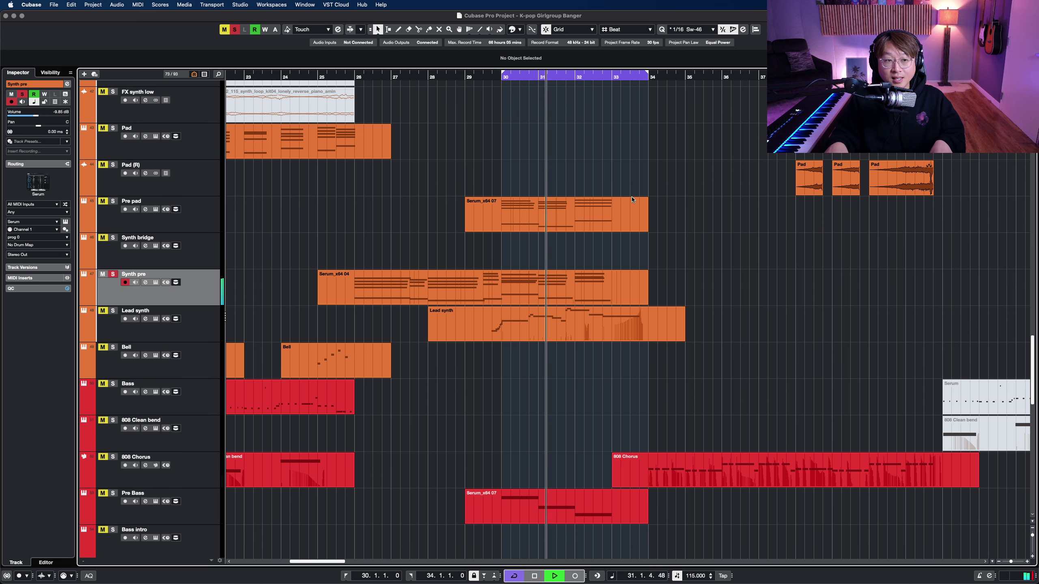
Add the Pre pad track to the solo, listen to it together with Synth pre and stop playback
{"action": "left_click", "coordinate": [207, 214]}
{"action": "key", "text": "s"}
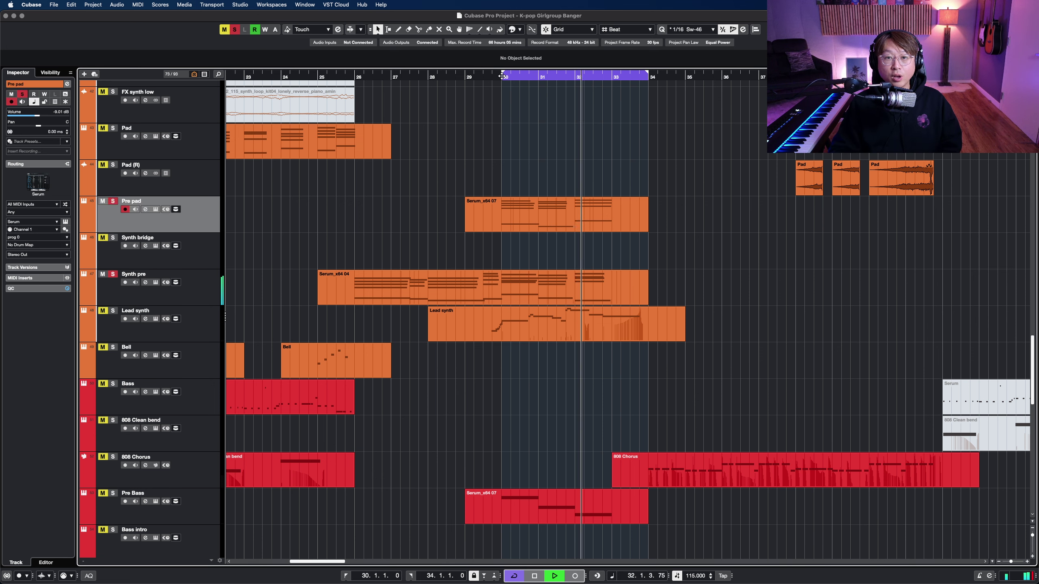
{"action": "key", "text": "space"}
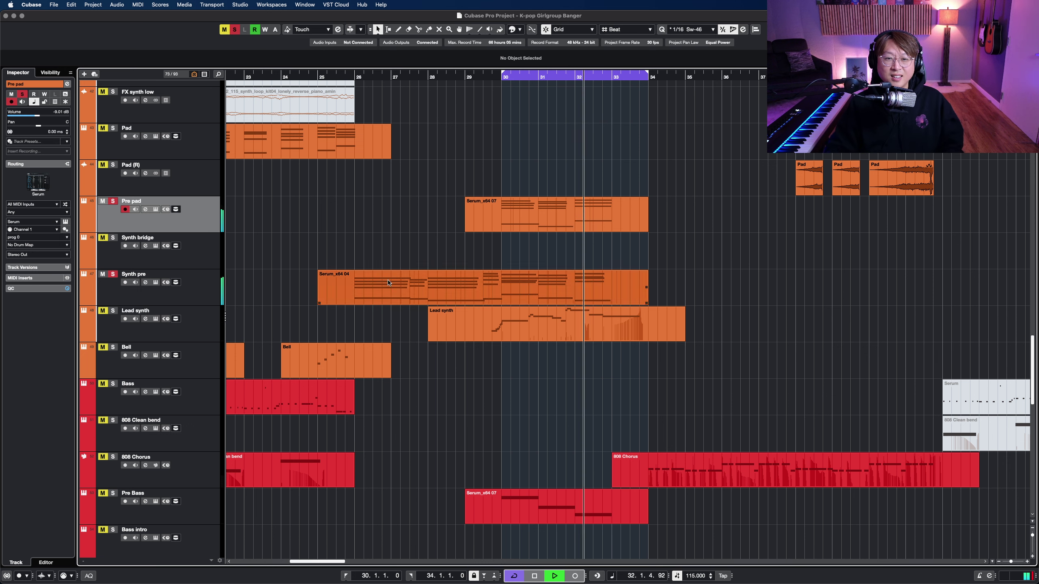
{"action": "key", "text": "space"}
Add the Lead synth track to the solo, play the loop from bar 30 with both other synths and stop
{"action": "left_click", "coordinate": [198, 331]}
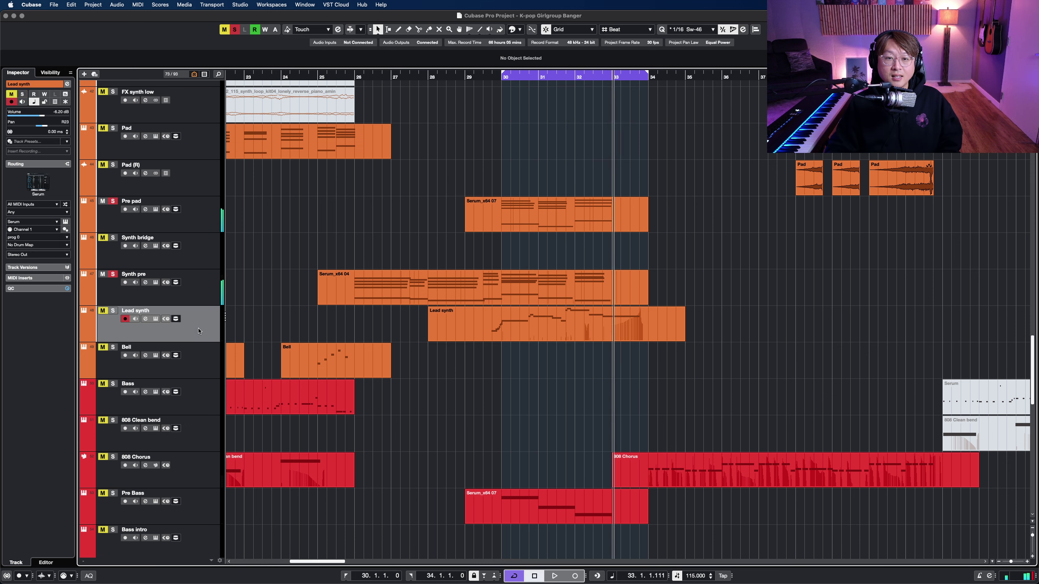
{"action": "left_click", "coordinate": [189, 295]}
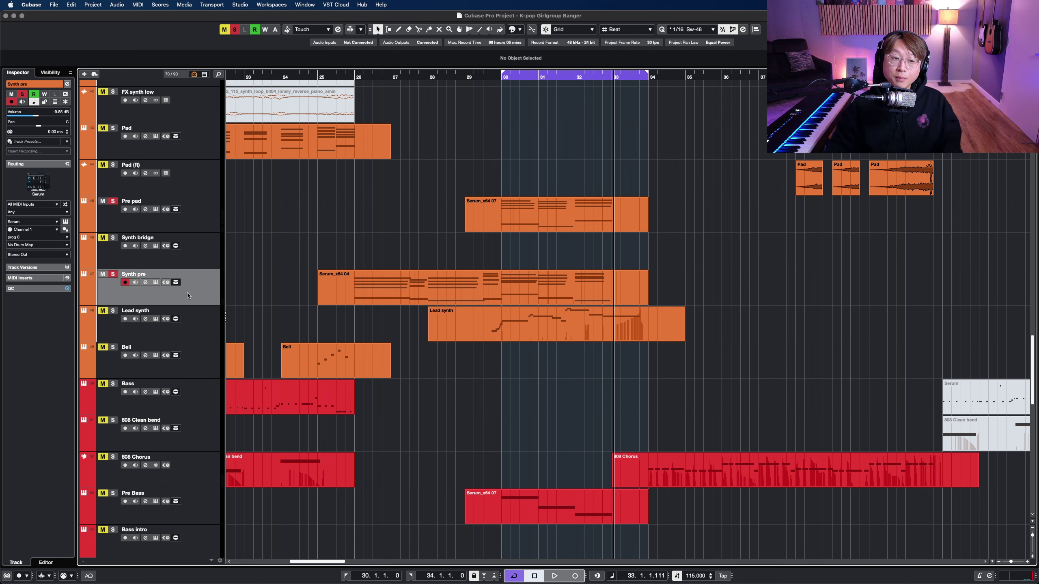
{"action": "left_click", "coordinate": [193, 337]}
{"action": "left_click", "coordinate": [501, 84]}
{"action": "left_click", "coordinate": [483, 77]}
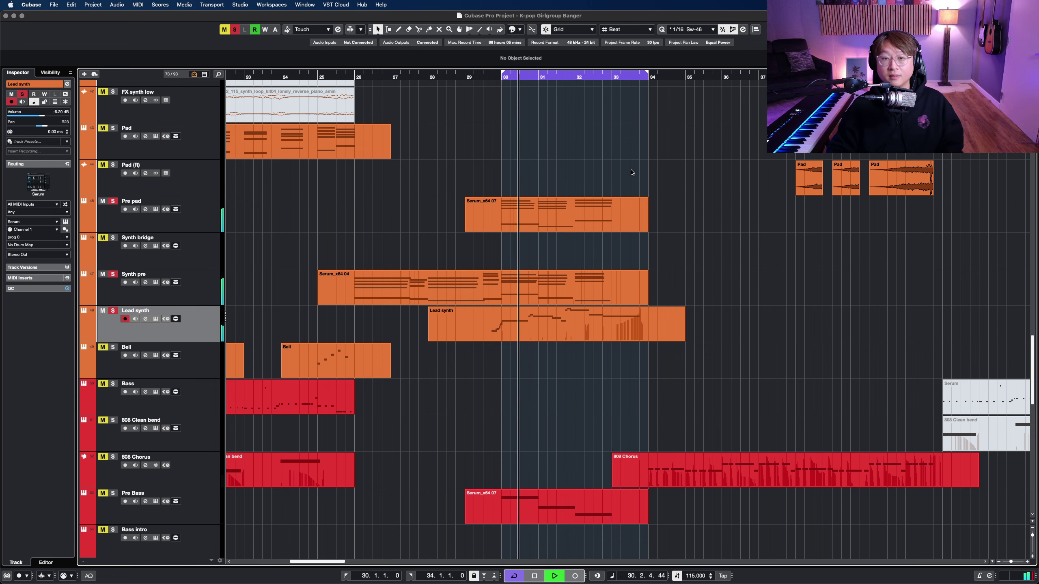
{"action": "scroll", "coordinate": [631, 173], "scroll_direction": "up", "scroll_amount": 15}
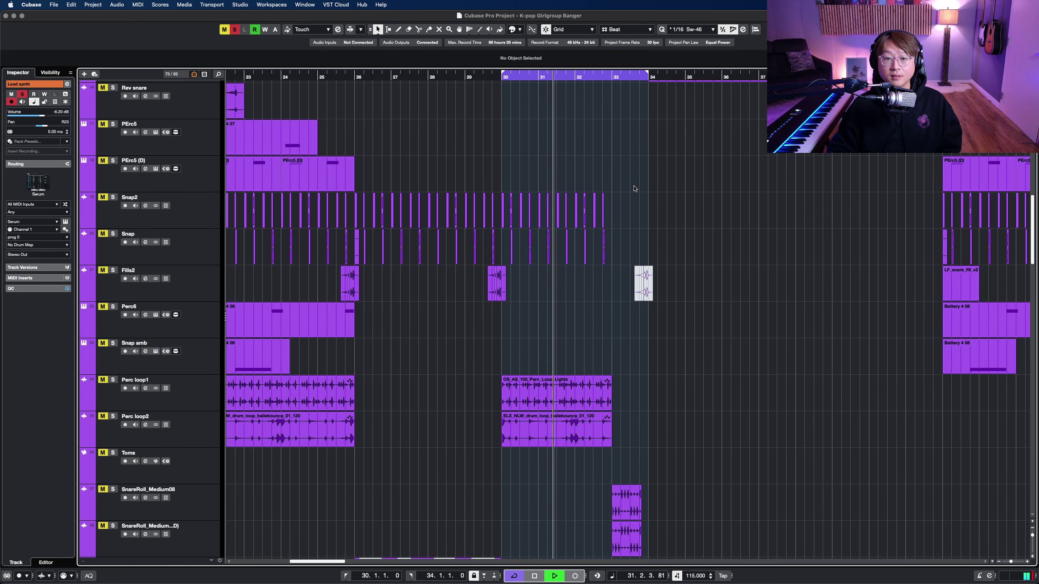
{"action": "scroll", "coordinate": [634, 188], "scroll_direction": "up", "scroll_amount": 6}
{"action": "scroll", "coordinate": [635, 188], "scroll_direction": "down", "scroll_amount": 3}
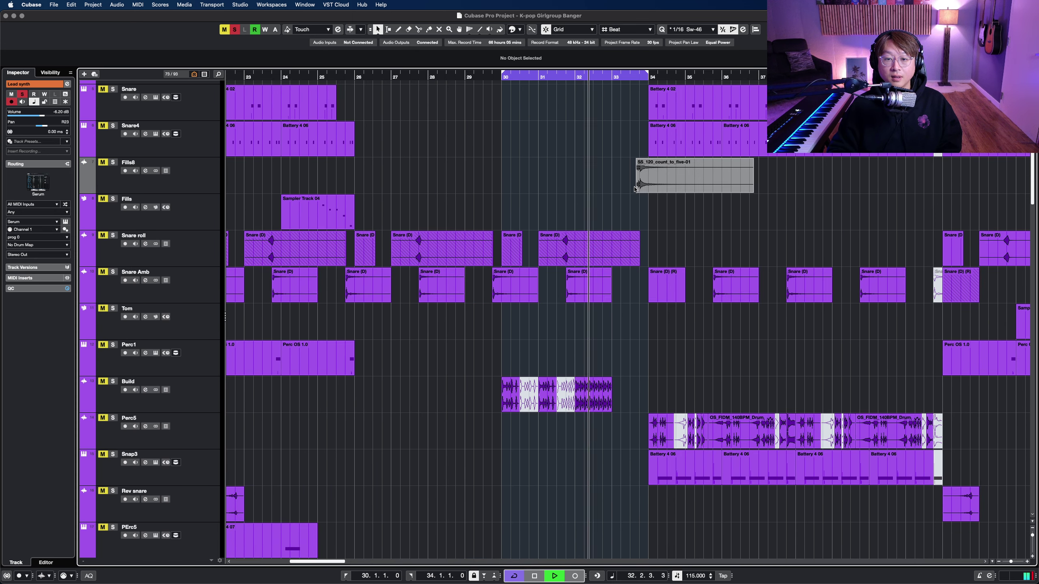
{"action": "key", "text": "shift+g"}
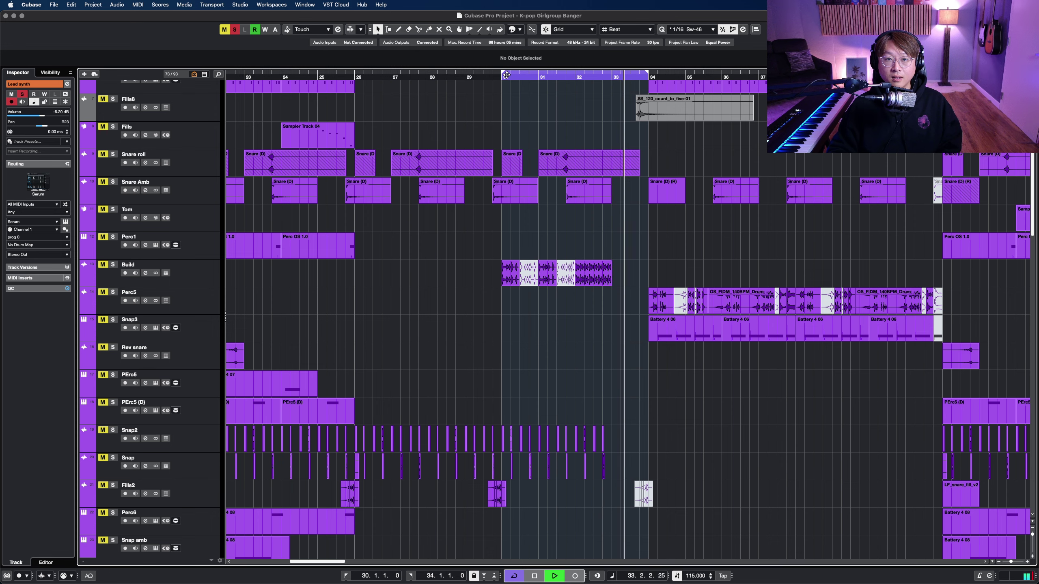
{"action": "scroll", "coordinate": [584, 198], "scroll_direction": "down", "scroll_amount": 10}
{"action": "scroll", "coordinate": [584, 198], "scroll_direction": "down", "scroll_amount": 7}
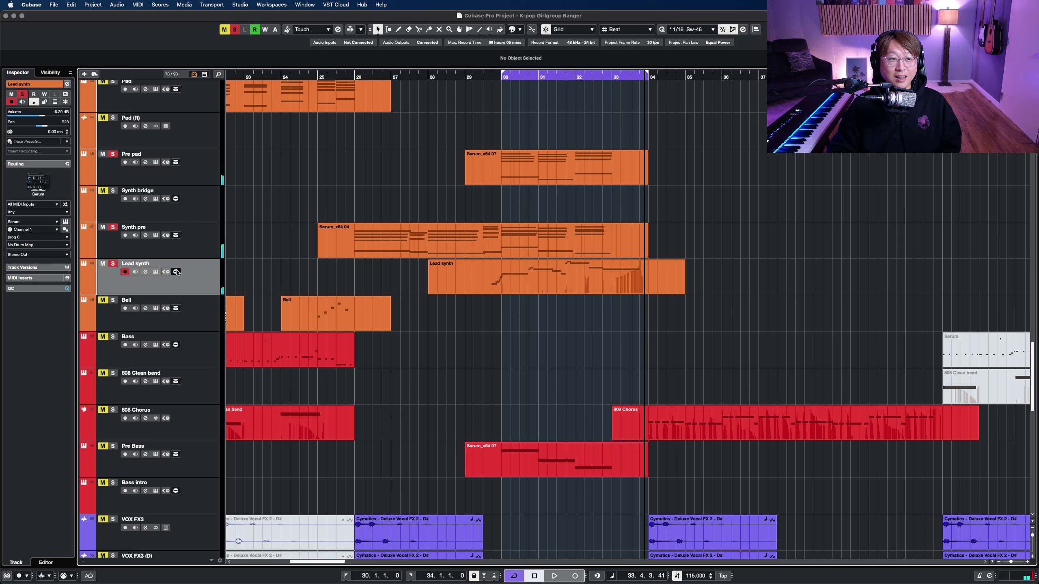
Place the playhead just before bar 30, then open the Lead synth track's Serum instrument, inspect its preset and close it
{"action": "left_click", "coordinate": [492, 78]}
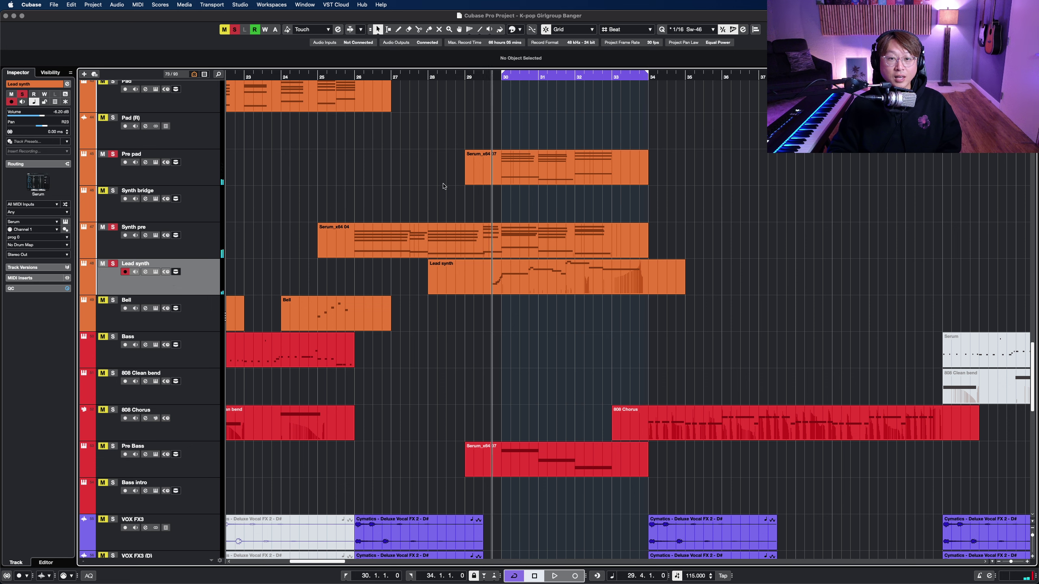
{"action": "left_click", "coordinate": [155, 272]}
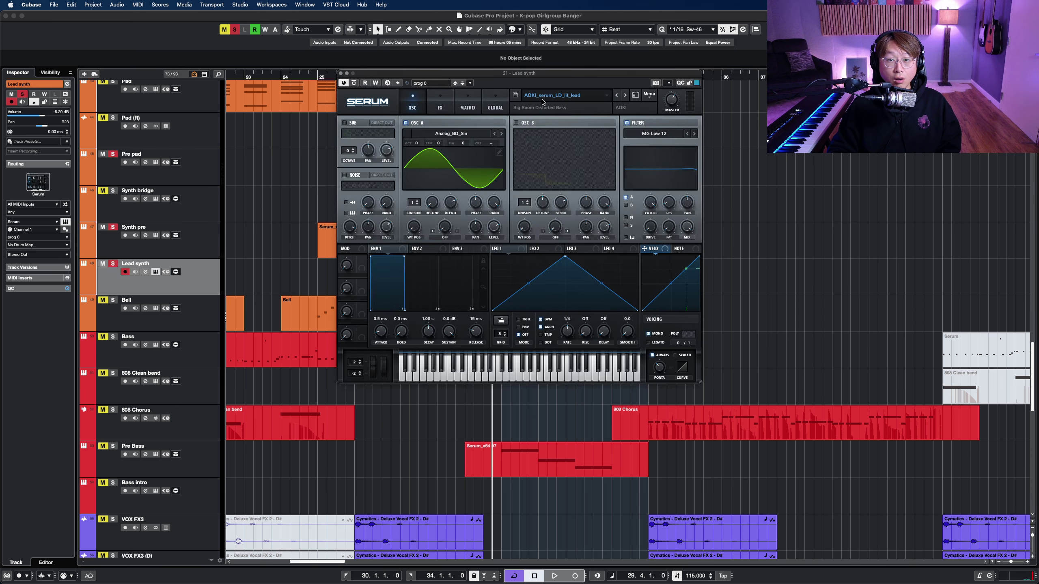
{"action": "left_click", "coordinate": [342, 74]}
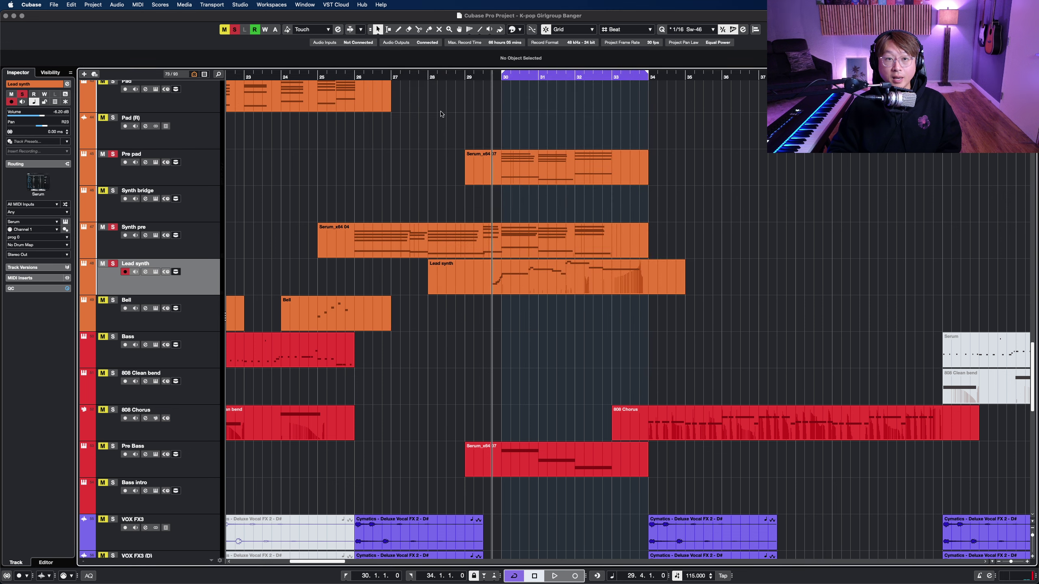
Switch off the cycle loop and clear the solo from all tracks
{"action": "left_click", "coordinate": [558, 75]}
{"action": "key", "text": "shift+h"}
{"action": "scroll", "coordinate": [593, 256], "scroll_direction": "up", "scroll_amount": 20}
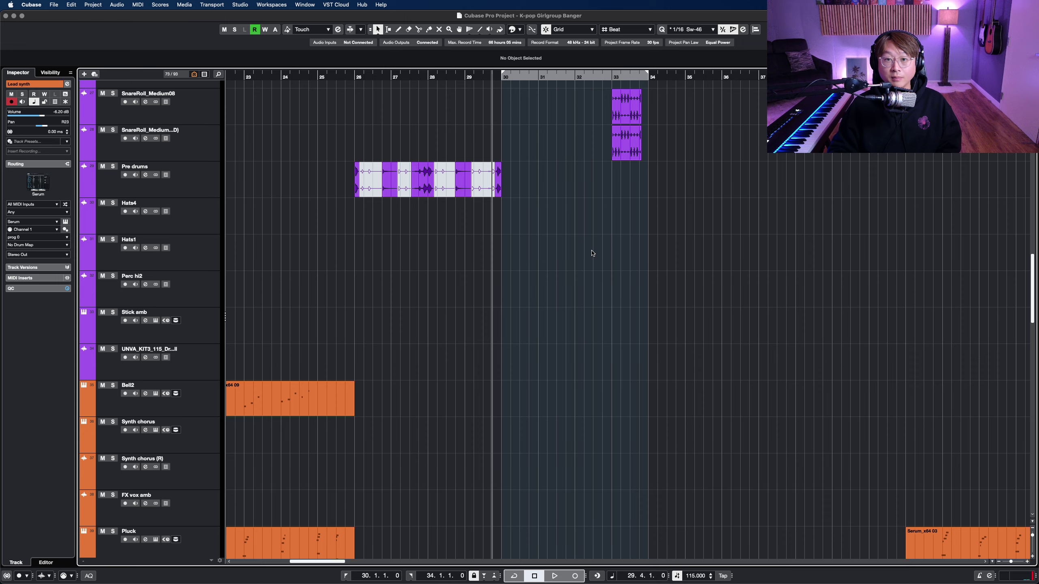
Solo the Perc loop1 and Perc loop2 tracks together and play them from just before bar 30
{"action": "left_click", "coordinate": [202, 189]}
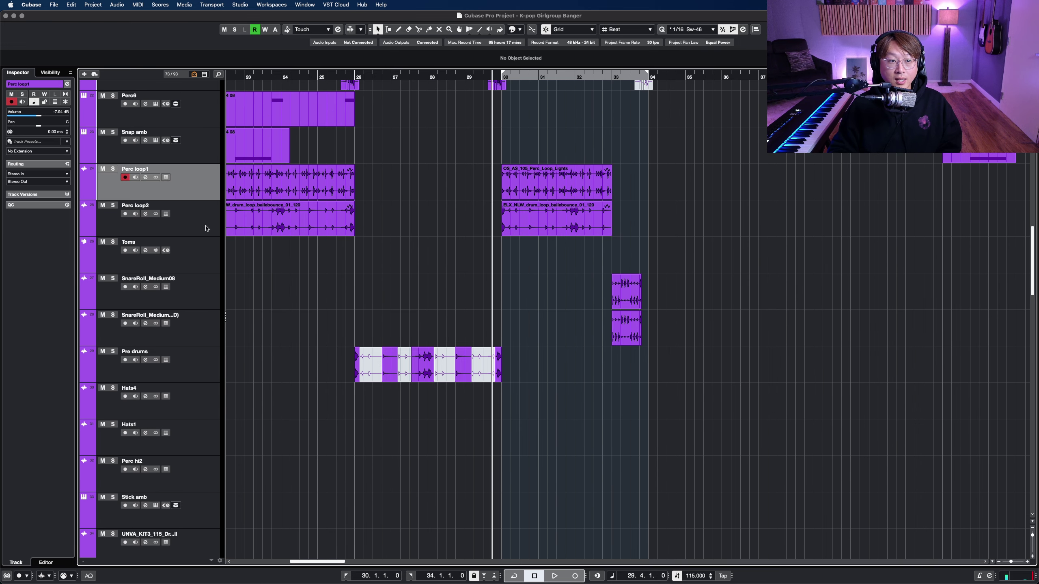
{"action": "left_click", "coordinate": [208, 226]}
{"action": "left_click", "coordinate": [195, 180], "text": "shift"}
{"action": "key", "text": "s"}
{"action": "key", "text": "space"}
{"action": "scroll", "coordinate": [659, 227], "scroll_direction": "up", "scroll_amount": 2}
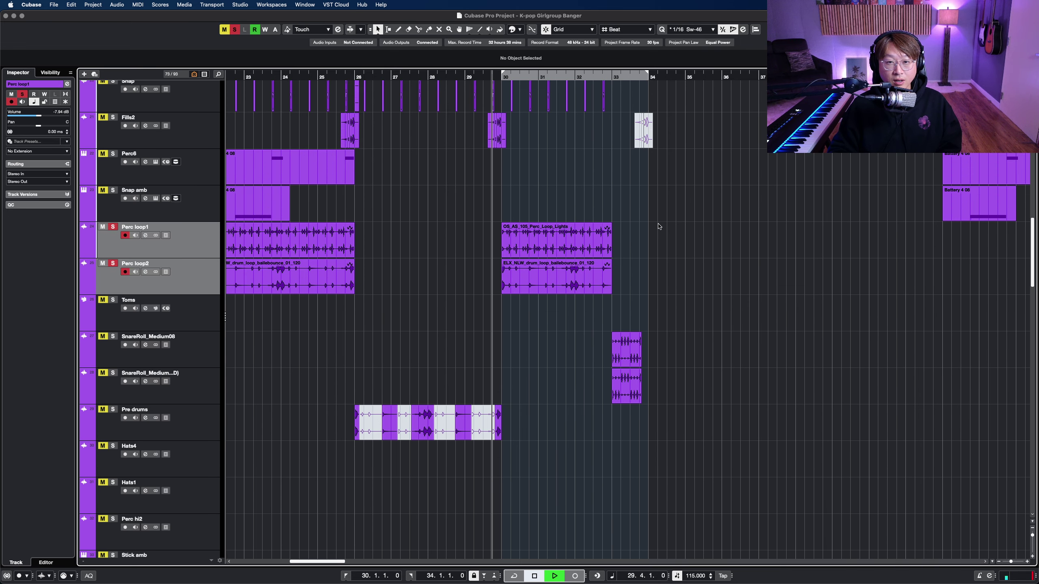
{"action": "key", "text": "space"}
{"action": "scroll", "coordinate": [658, 226], "scroll_direction": "up", "scroll_amount": 10}
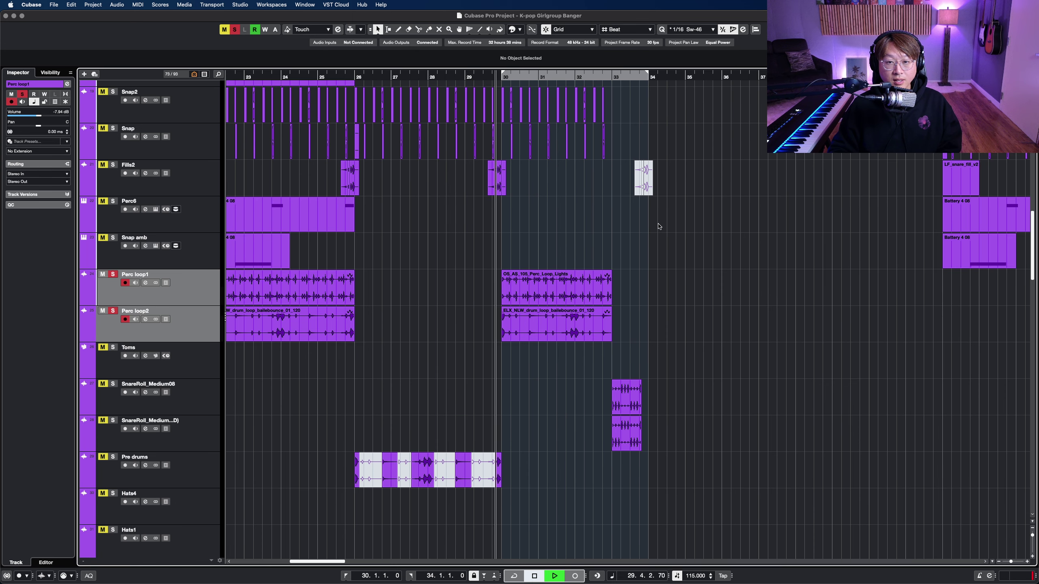
{"action": "key", "text": "space"}
{"action": "key", "text": "shift+g"}
{"action": "scroll", "coordinate": [206, 125], "scroll_direction": "up", "scroll_amount": 1}
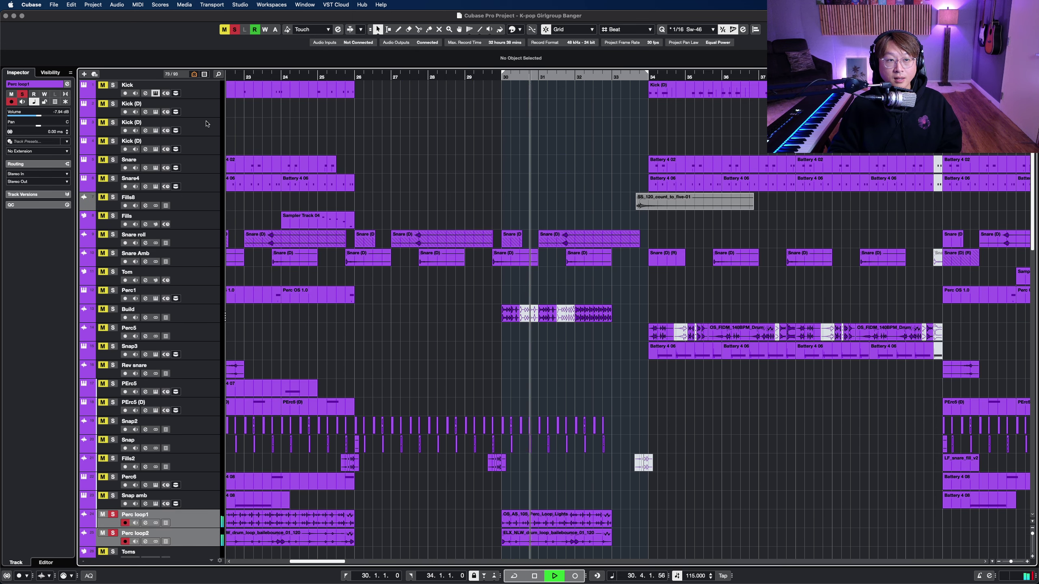
Add all drum tracks from Kick through Snap amb to the soloed percussion loops and play them from bar 30
{"action": "left_click", "coordinate": [200, 91]}
{"action": "scroll", "coordinate": [200, 163], "scroll_direction": "down", "scroll_amount": 10}
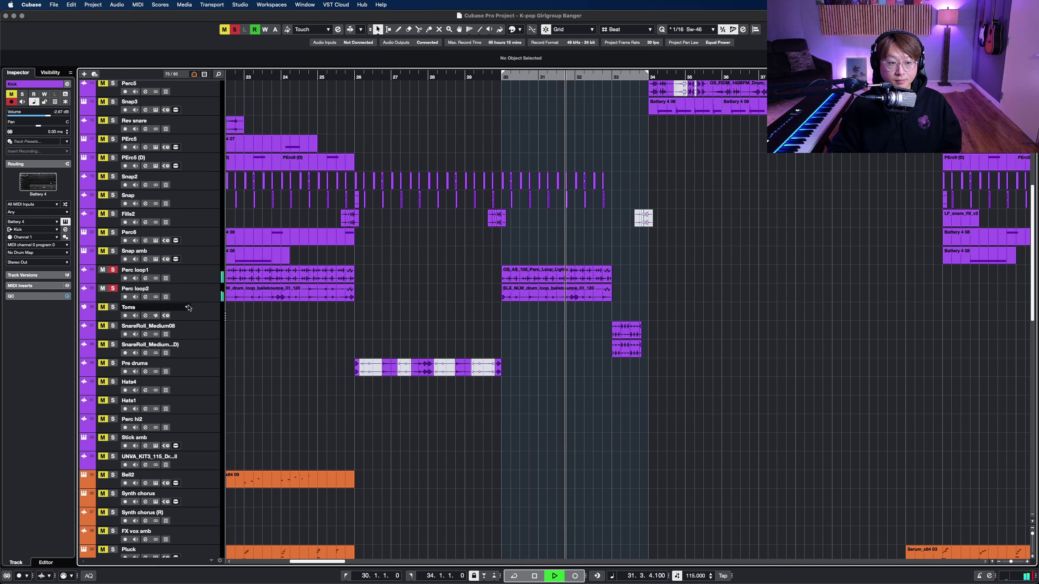
{"action": "left_click", "coordinate": [201, 258], "text": "shift"}
{"action": "scroll", "coordinate": [473, 254], "scroll_direction": "up", "scroll_amount": 12}
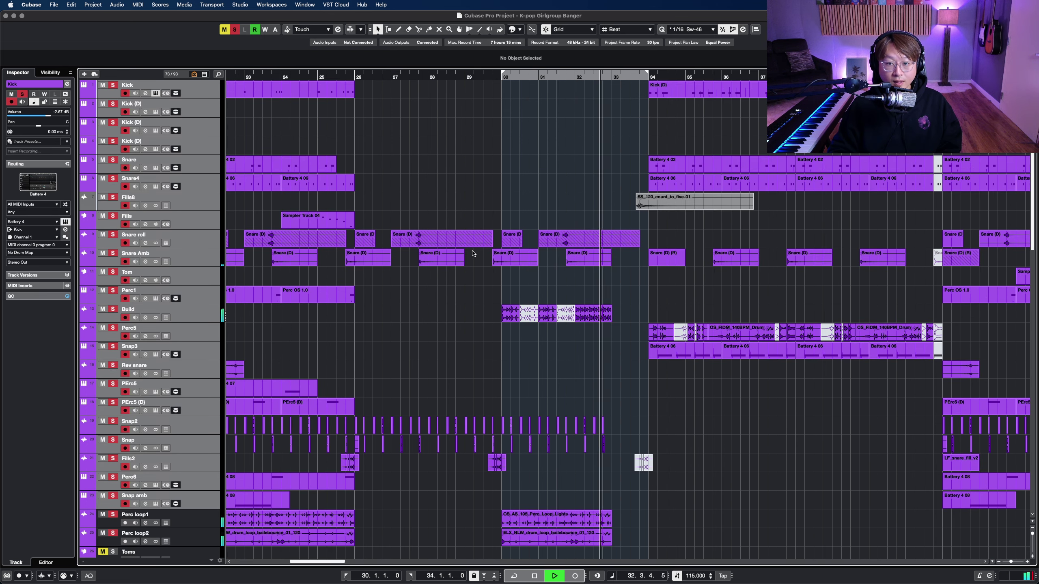
{"action": "key", "text": "space"}
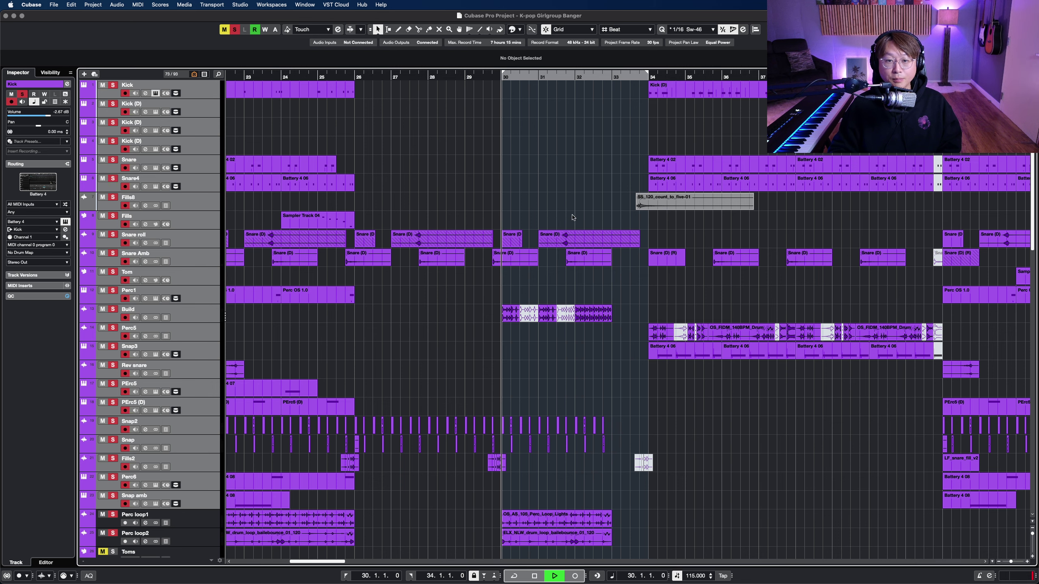
{"action": "scroll", "coordinate": [575, 236], "scroll_direction": "down", "scroll_amount": 2}
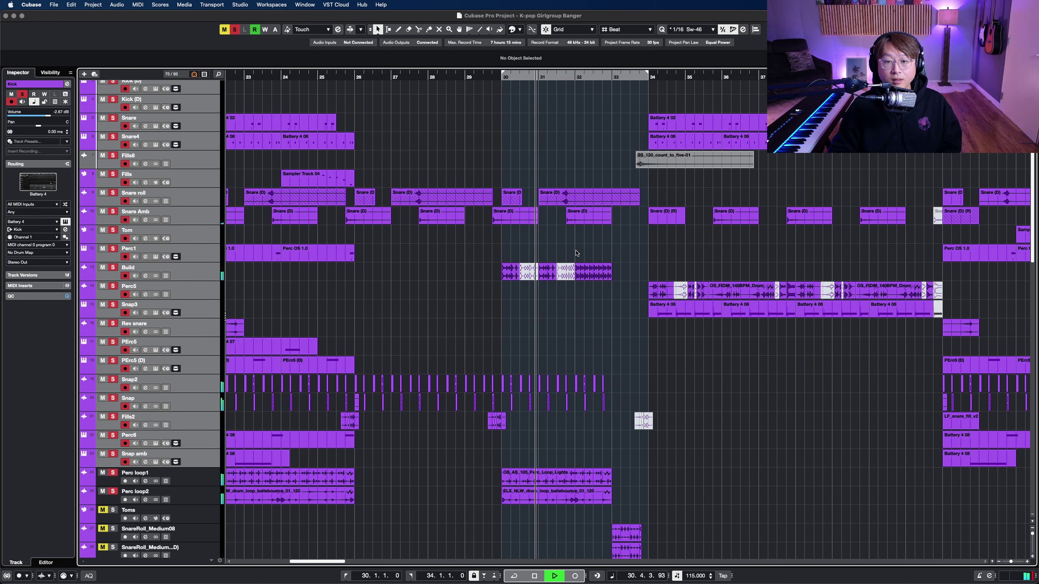
{"action": "scroll", "coordinate": [576, 253], "scroll_direction": "down", "scroll_amount": 2}
{"action": "scroll", "coordinate": [644, 317], "scroll_direction": "down", "scroll_amount": 3}
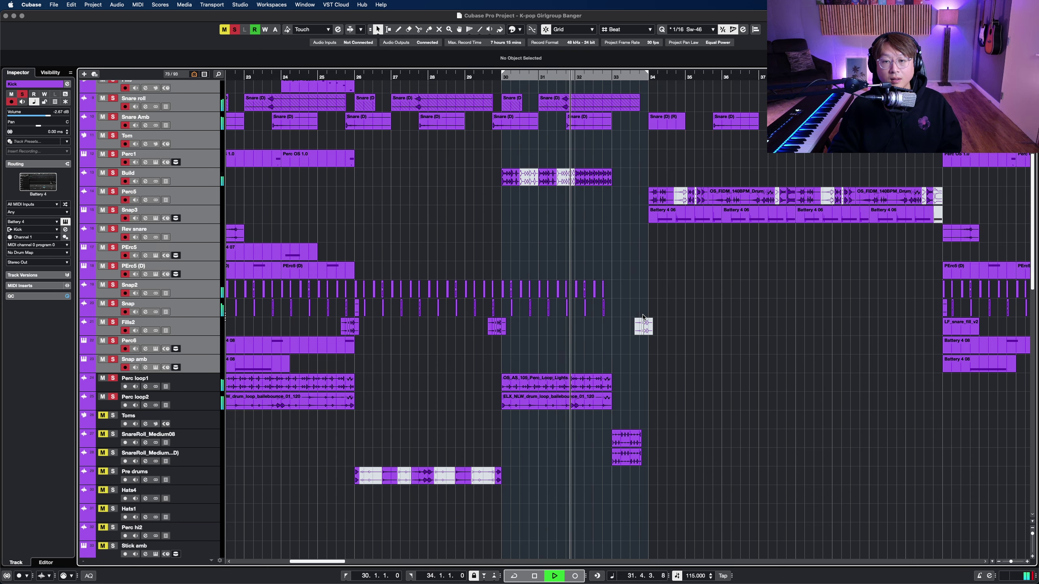
Clear the solo from all tracks, let the full mix play on into the chorus at bar 34 and stop
{"action": "key", "text": "shift+g"}
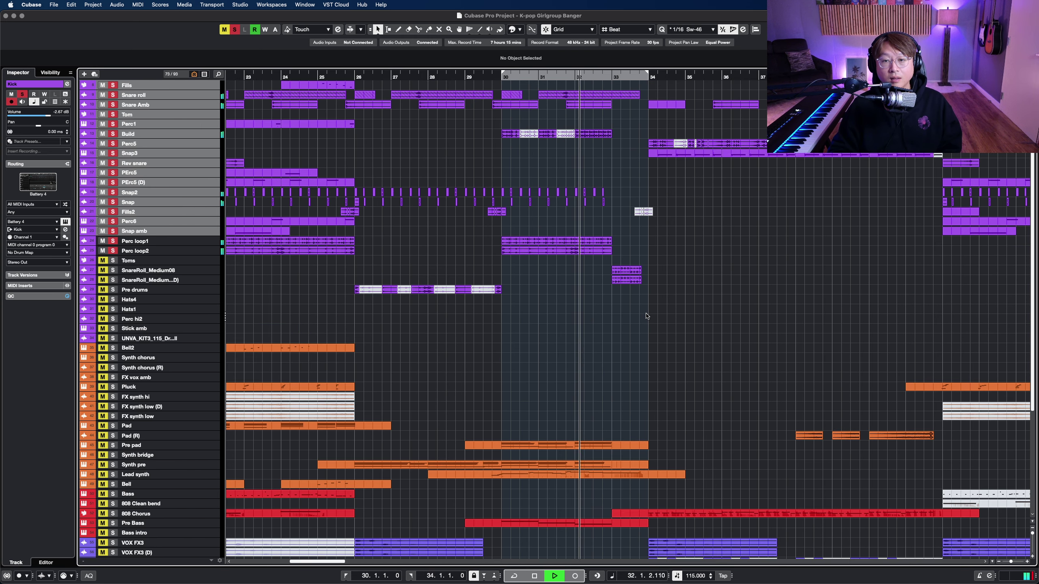
{"action": "left_click", "coordinate": [235, 30]}
{"action": "key", "text": "g"}
{"action": "key", "text": "g"}
{"action": "key", "text": "g"}
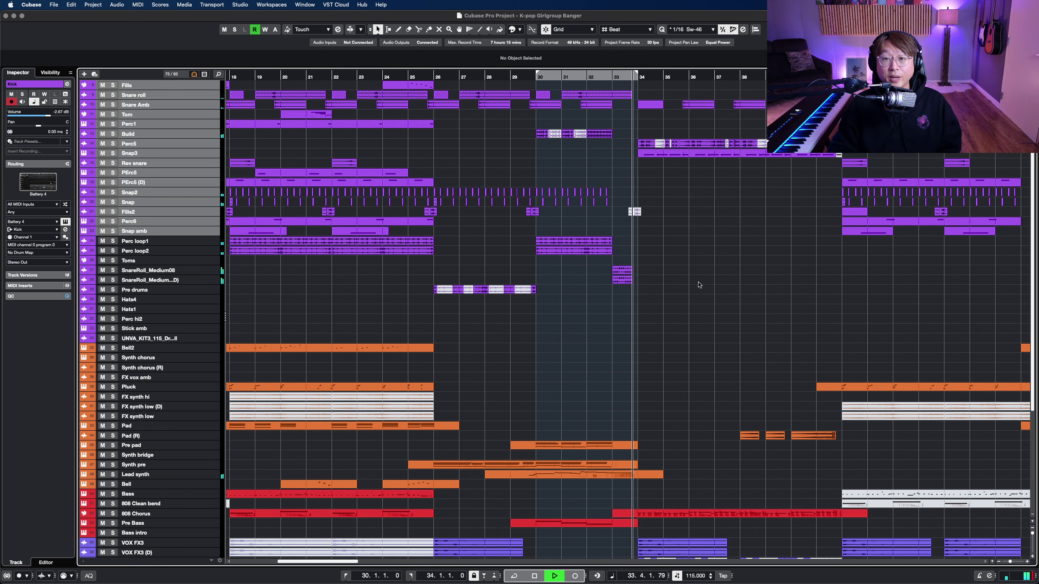
{"action": "key", "text": "shift+h"}
{"action": "left_click_drag", "start_coordinate": [709, 301], "coordinate": [485, 299]}
{"action": "key", "text": "shift+g"}
{"action": "key", "text": "shift+g"}
{"action": "key", "text": "shift+h"}
{"action": "key", "text": "shift+h"}
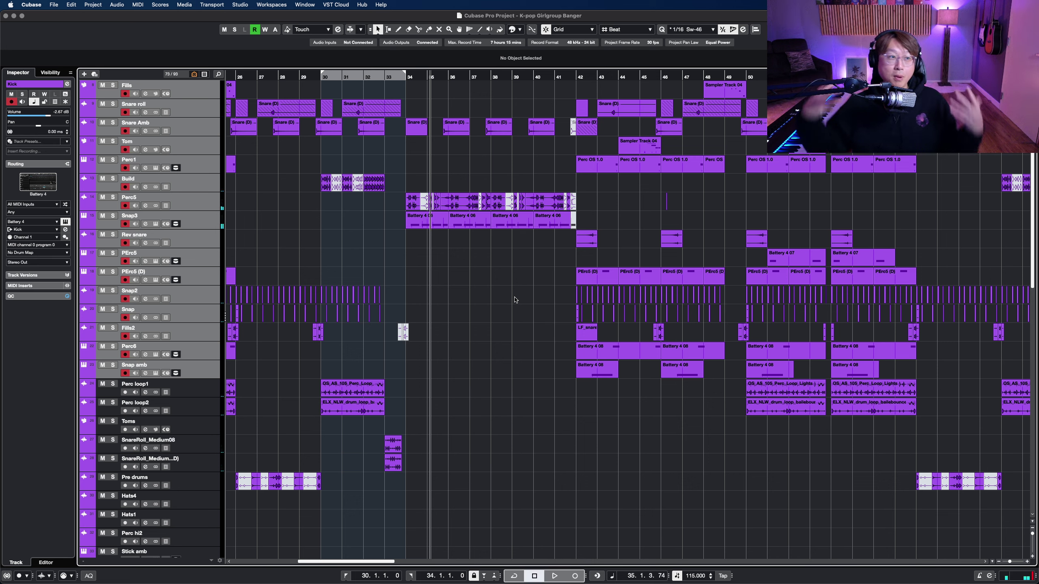
Solo the 808 Chorus track and set the locator range from bar 34 to bar 42
{"action": "left_click", "coordinate": [514, 293]}
{"action": "key", "text": "shift+g"}
{"action": "key", "text": "shift+h"}
{"action": "scroll", "coordinate": [380, 287], "scroll_direction": "down", "scroll_amount": 15}
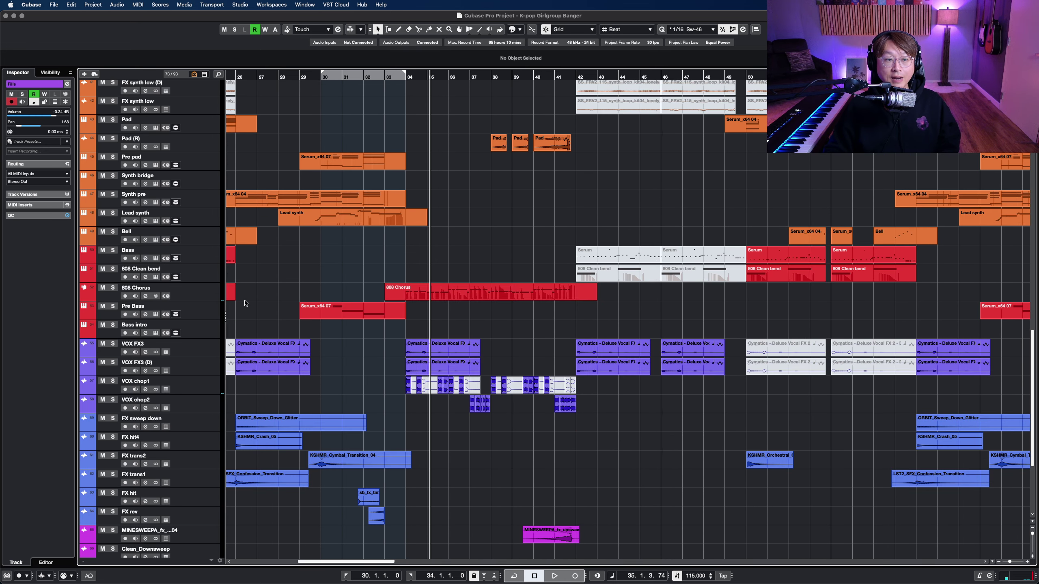
{"action": "left_click", "coordinate": [245, 301]}
{"action": "key", "text": "s"}
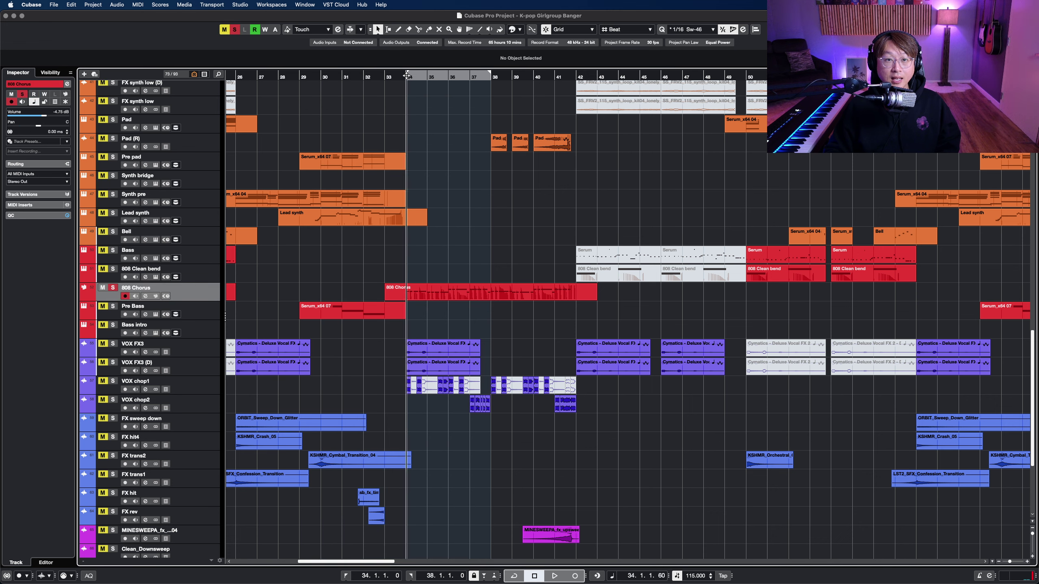
{"action": "key", "text": "space"}
{"action": "left_click_drag", "start_coordinate": [489, 73], "coordinate": [575, 82]}
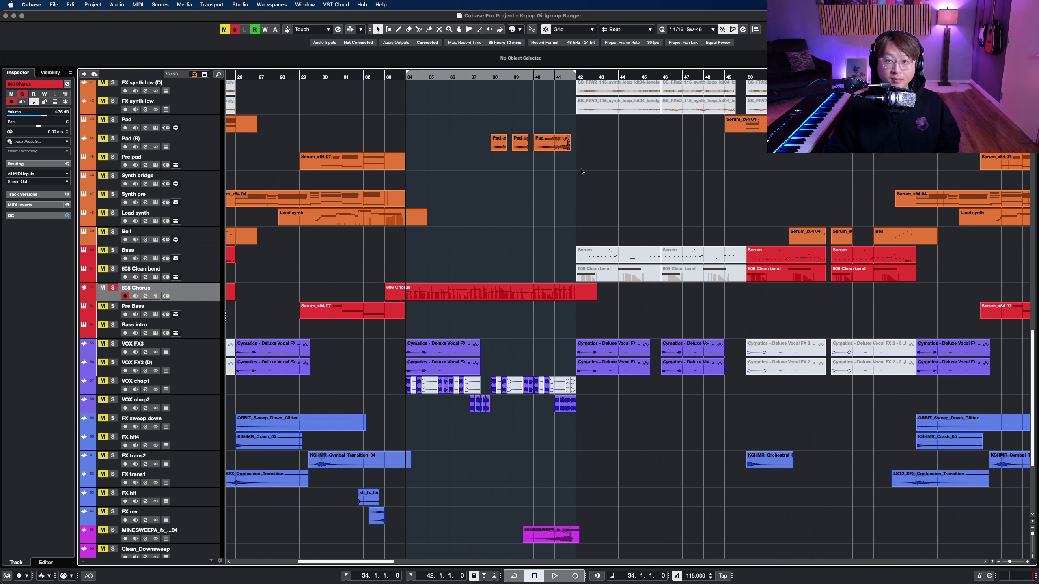
Enlarge the track rows to examine the 808 Chorus part and play it soloed from bar 34
{"action": "key", "text": "shift+h"}
{"action": "key", "text": "shift+h"}
{"action": "scroll", "coordinate": [551, 179], "scroll_direction": "down", "scroll_amount": 2}
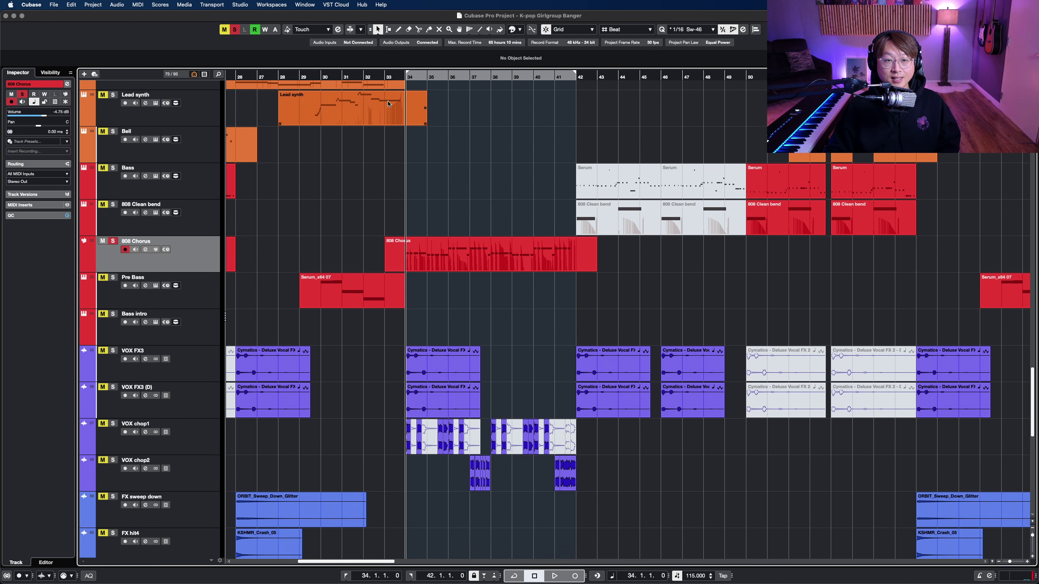
{"action": "key", "text": "space"}
{"action": "key", "text": "shift+g"}
{"action": "key", "text": "shift+g"}
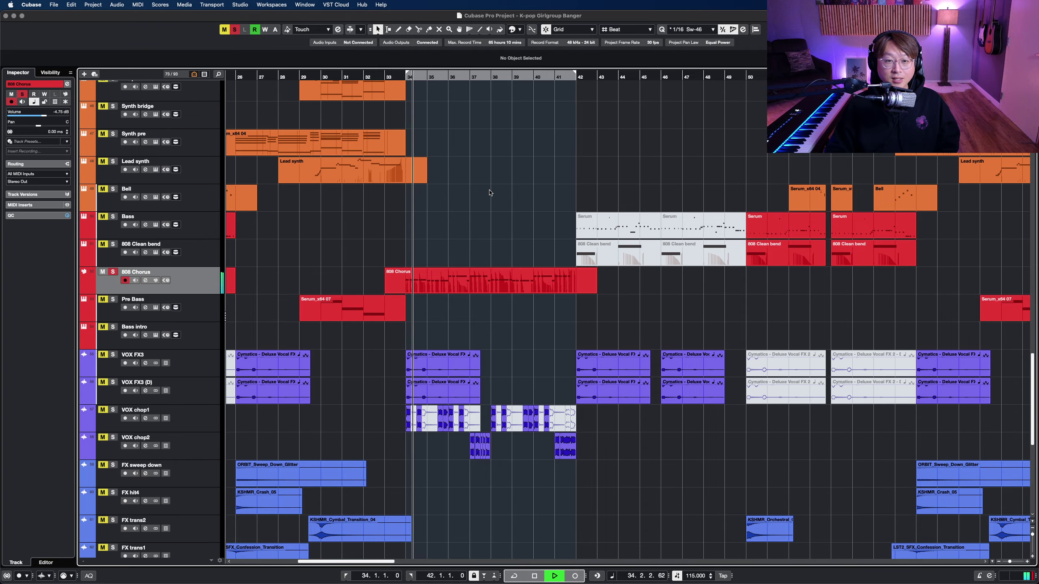
Add the Snap3 and Perc5 tracks to the solo while the chorus keeps playing
{"action": "scroll", "coordinate": [490, 192], "scroll_direction": "up", "scroll_amount": 20}
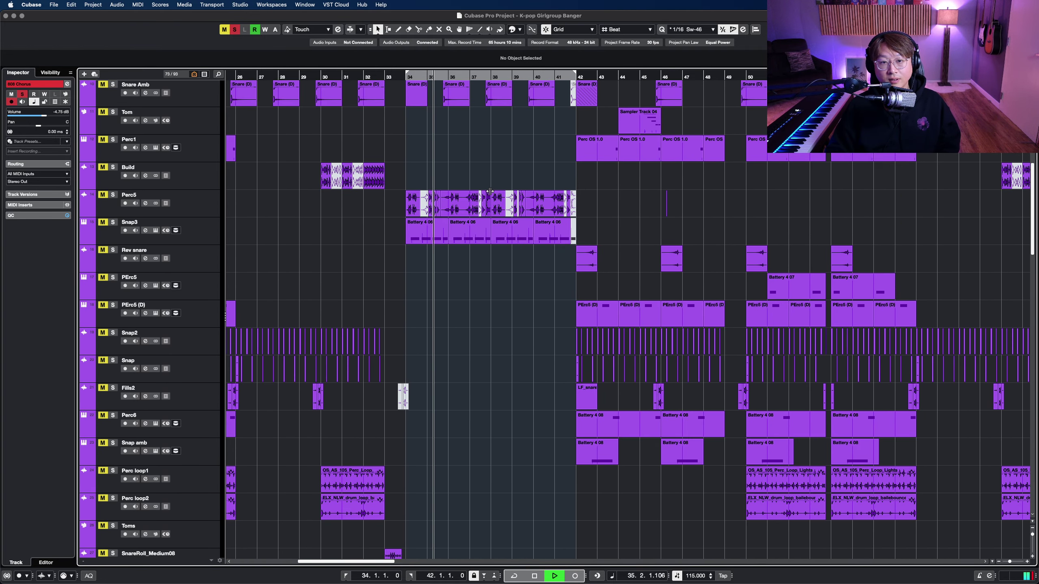
{"action": "left_click", "coordinate": [211, 235]}
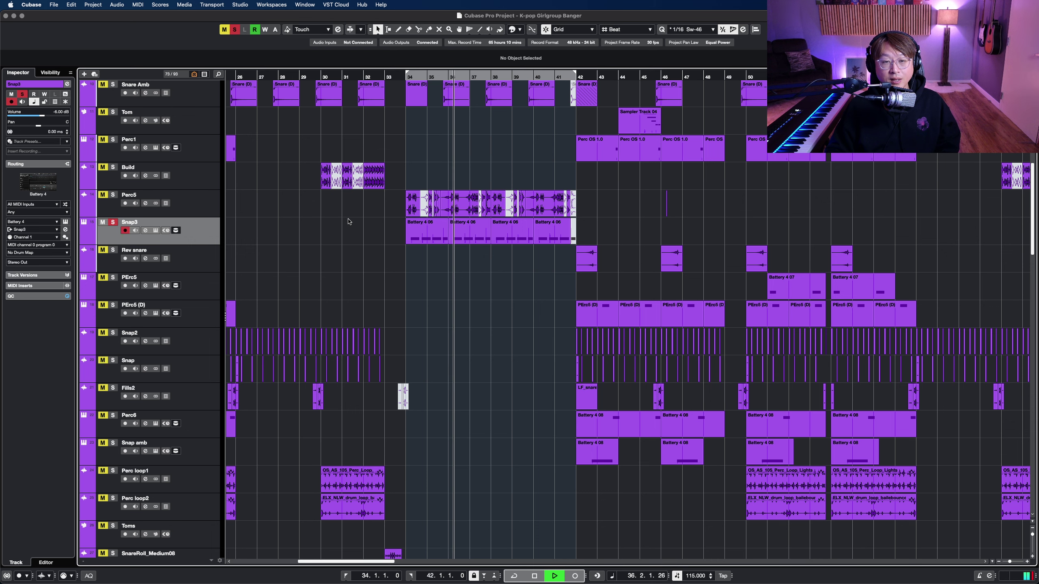
{"action": "scroll", "coordinate": [349, 221], "scroll_direction": "up", "scroll_amount": 4}
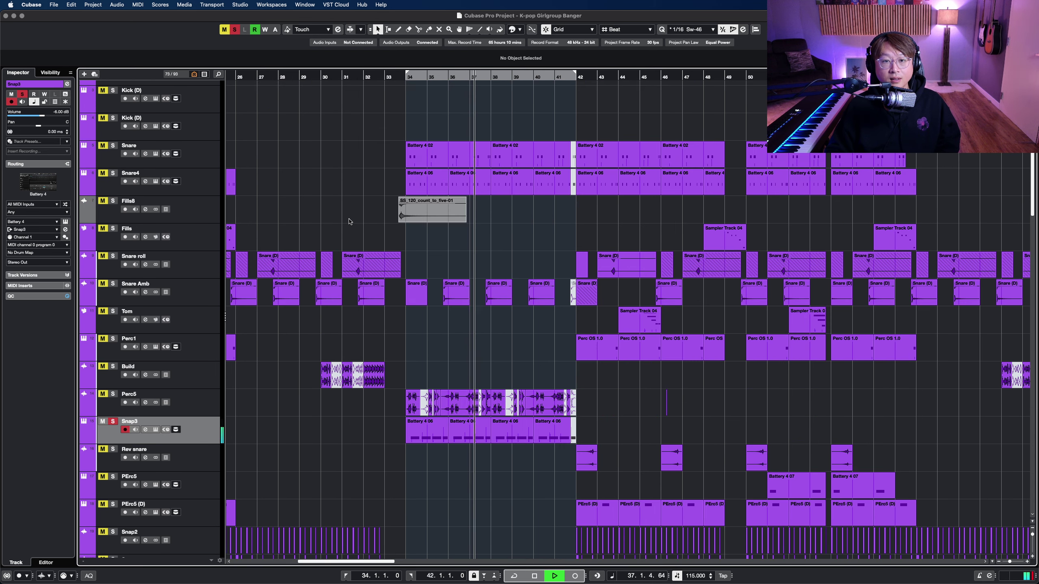
{"action": "left_click", "coordinate": [200, 406]}
{"action": "key", "text": "s"}
{"action": "scroll", "coordinate": [389, 363], "scroll_direction": "down", "scroll_amount": 2}
{"action": "key", "text": "h"}
{"action": "key", "text": "h"}
{"action": "key", "text": "h"}
{"action": "key", "text": "h"}
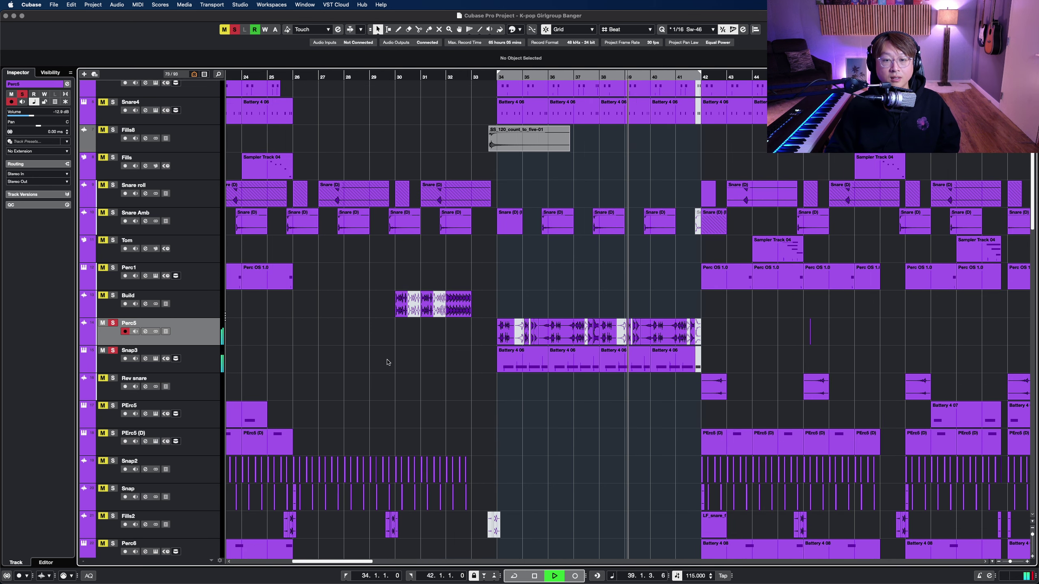
{"action": "key", "text": "g"}
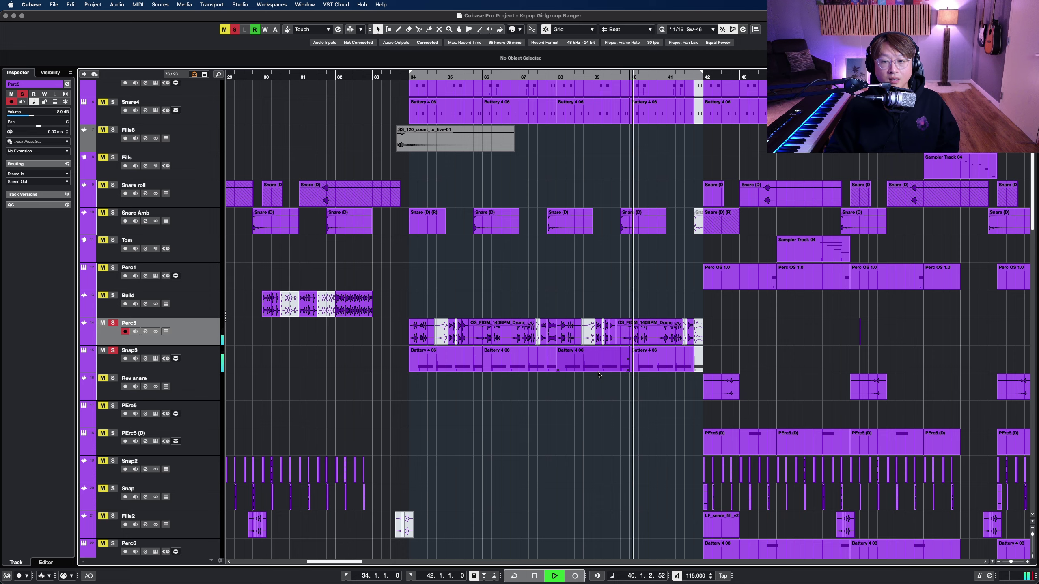
Loop bars 34 to 42 from the start and add the Snare, Snare4 and Kick tracks to the solo
{"action": "scroll", "coordinate": [600, 374], "scroll_direction": "up", "scroll_amount": 1}
{"action": "left_click", "coordinate": [605, 74]}
{"action": "left_click", "coordinate": [113, 107]}
{"action": "left_click", "coordinate": [113, 134]}
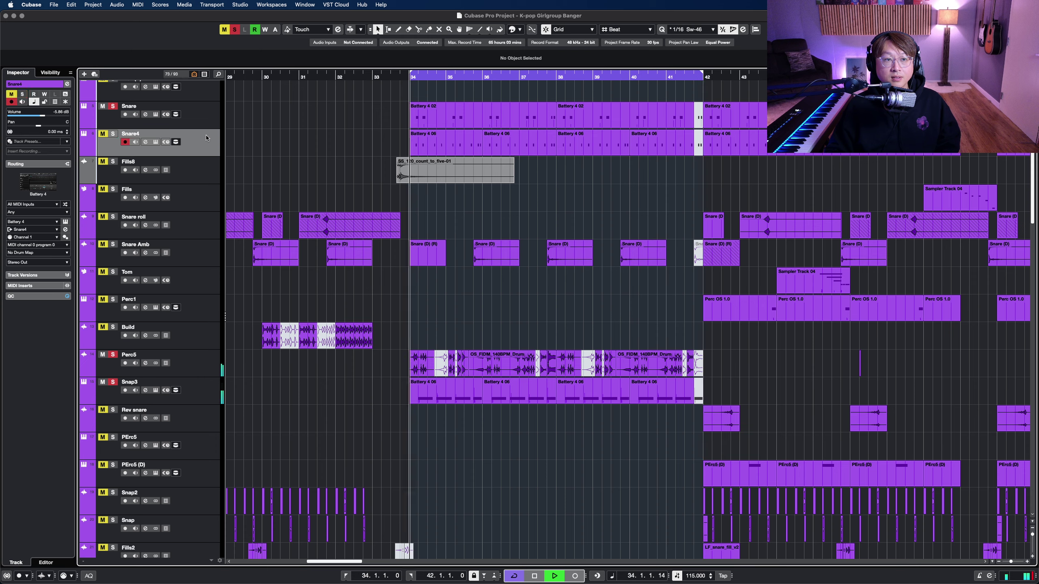
{"action": "scroll", "coordinate": [207, 103], "scroll_direction": "up", "scroll_amount": 4}
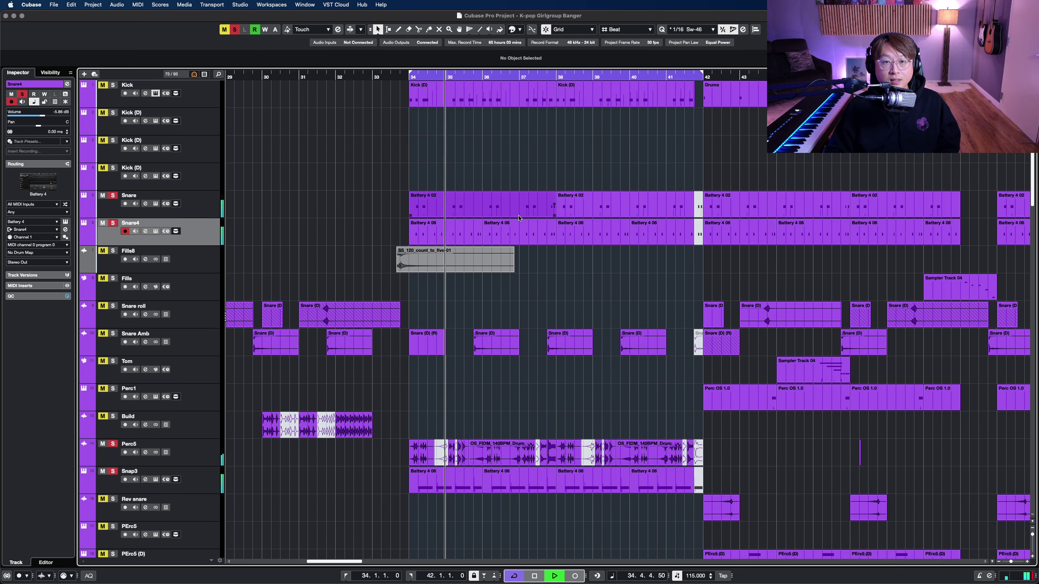
{"action": "left_click", "coordinate": [207, 98]}
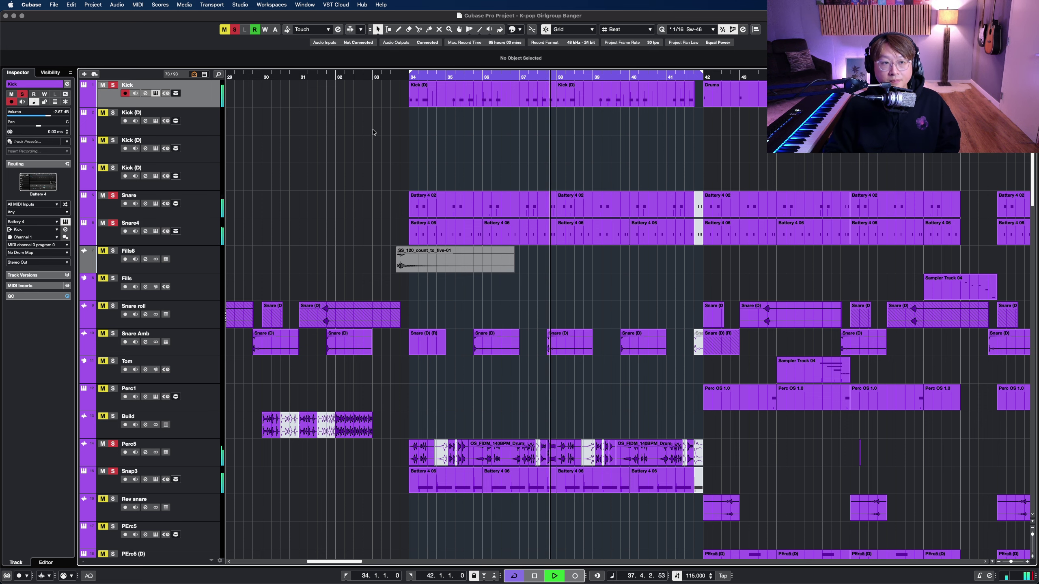
{"action": "scroll", "coordinate": [388, 136], "scroll_direction": "down", "scroll_amount": 6}
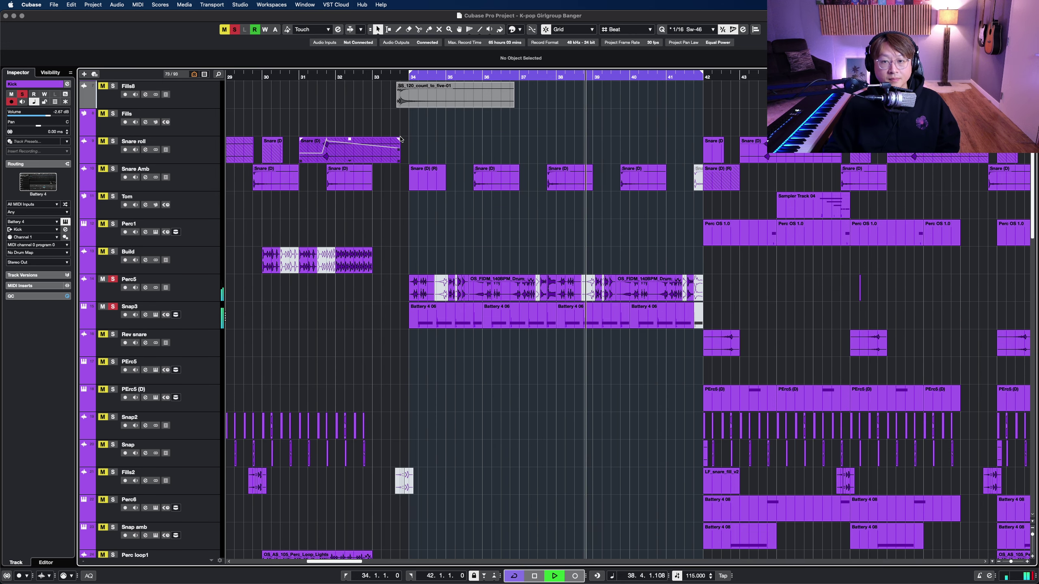
Add the VOX chop1 and VOX chop2 tracks to the solo and listen to the looped chorus
{"action": "scroll", "coordinate": [400, 140], "scroll_direction": "down", "scroll_amount": 20}
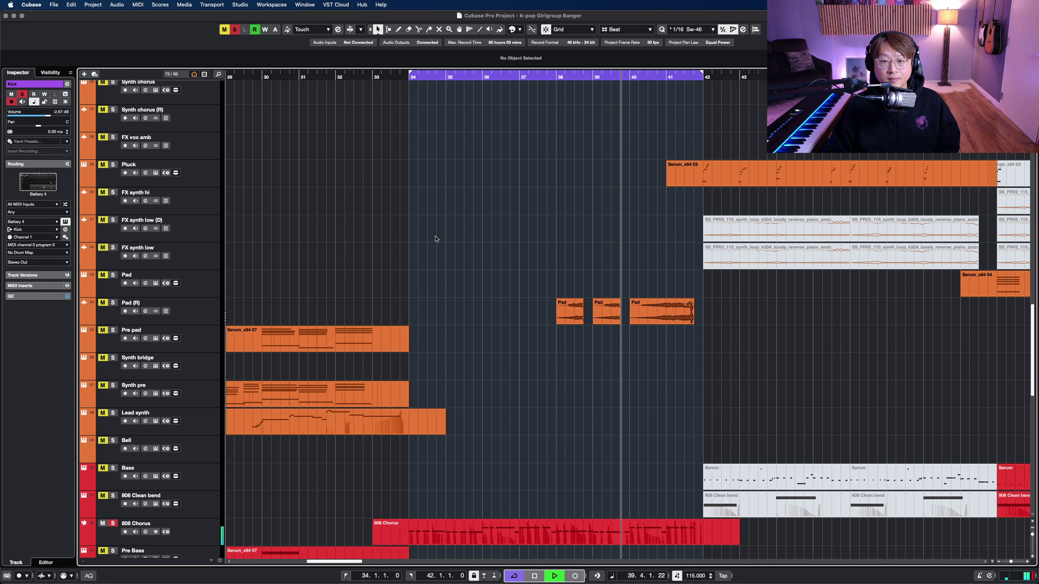
{"action": "scroll", "coordinate": [434, 241], "scroll_direction": "down", "scroll_amount": 13}
{"action": "left_click", "coordinate": [207, 310]}
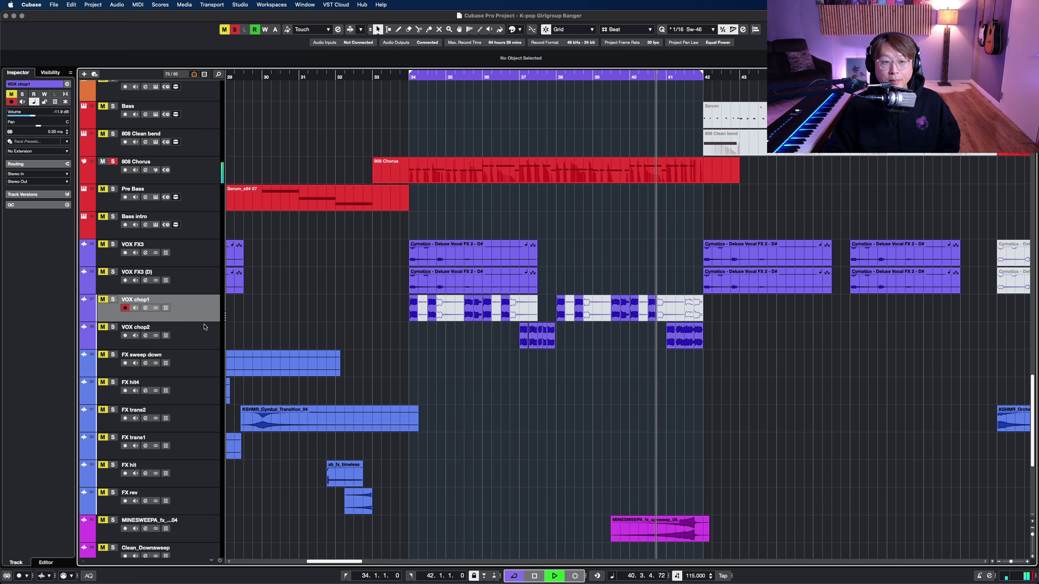
{"action": "left_click", "coordinate": [204, 329], "text": "shift"}
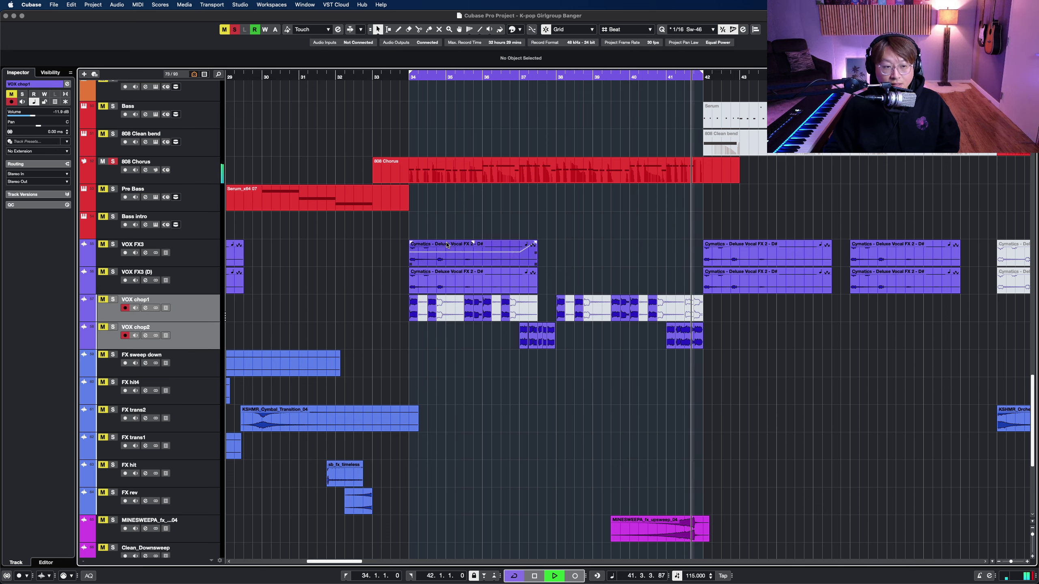
{"action": "key", "text": "s"}
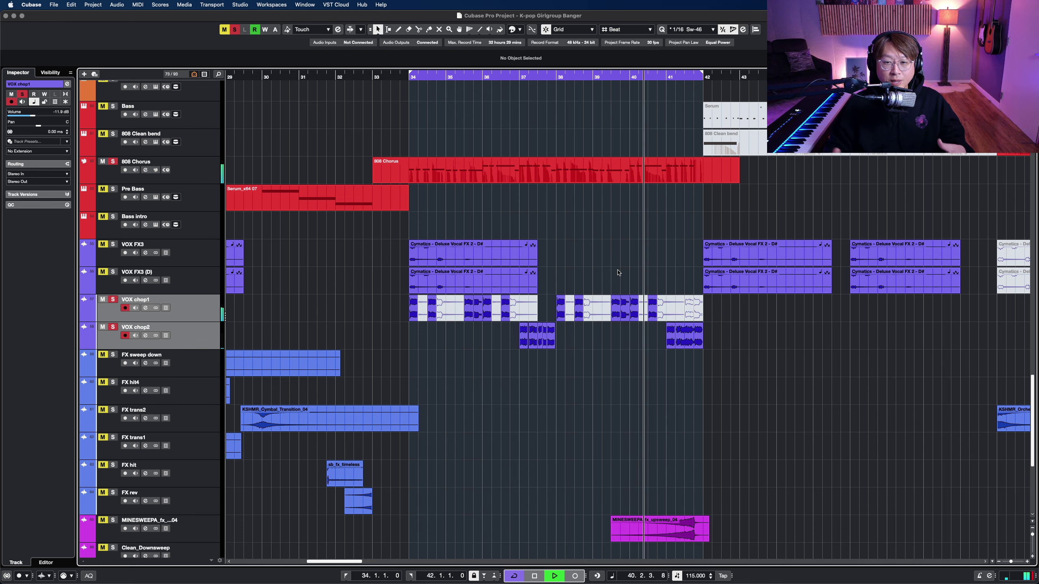
{"action": "scroll", "coordinate": [616, 273], "scroll_direction": "down", "scroll_amount": 3}
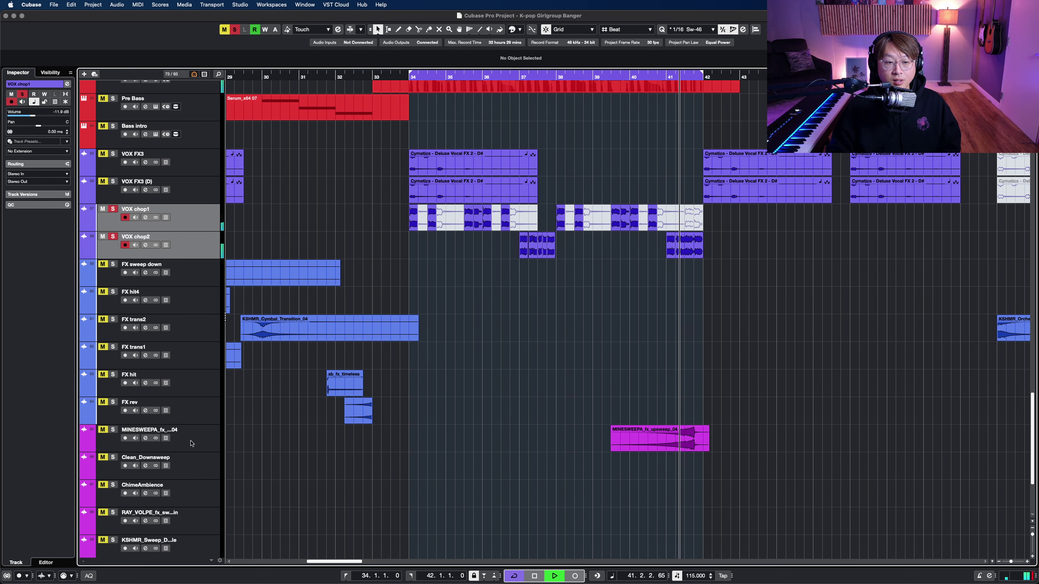
Switch off the cycle loop, let the soloed tracks play past bar 42 and stop
{"action": "key", "text": "space"}
{"action": "key", "text": "KP_Divide"}
{"action": "key", "text": "g"}
{"action": "key", "text": "g"}
{"action": "key", "text": "g"}
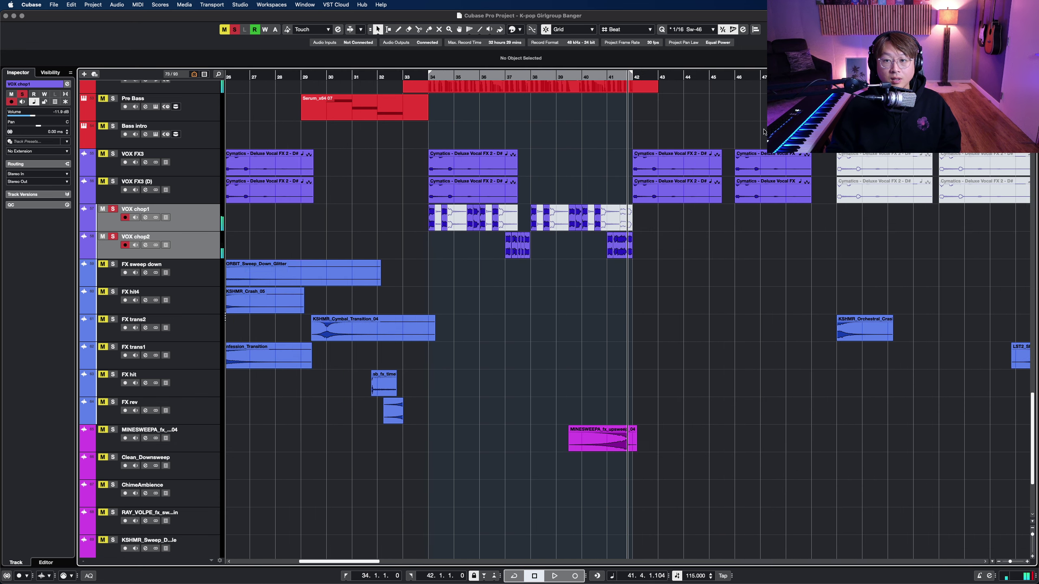
{"action": "key", "text": "shift+g"}
{"action": "key", "text": "shift+g"}
{"action": "key", "text": "g"}
{"action": "key", "text": "g"}
{"action": "scroll", "coordinate": [417, 215], "scroll_direction": "right", "scroll_amount": 10}
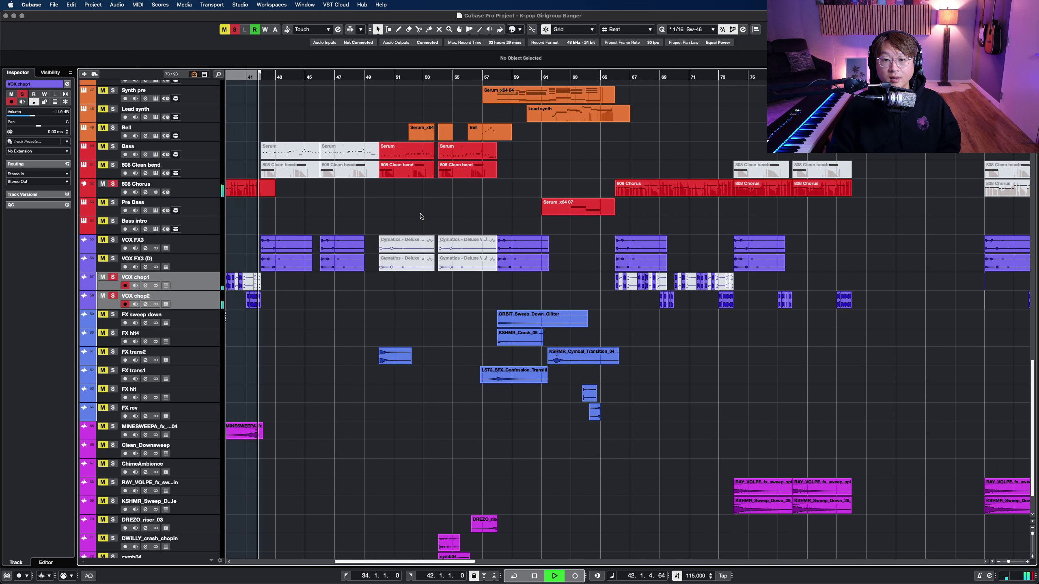
{"action": "key", "text": "shift+g"}
{"action": "key", "text": "shift+g"}
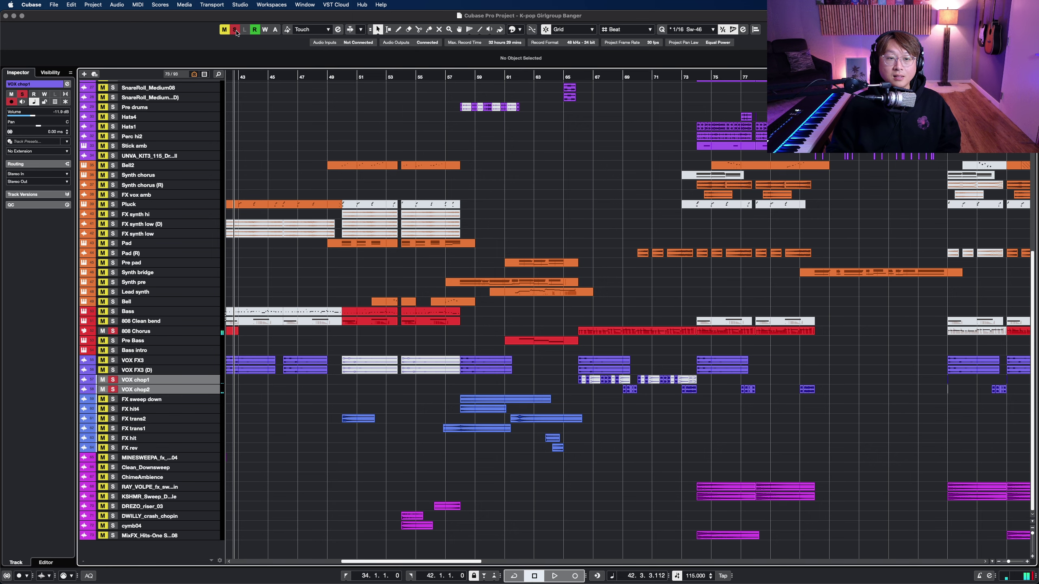
Clear the solo from all tracks and play the full arrangement from bar 73
{"action": "left_click", "coordinate": [236, 31]}
{"action": "scroll", "coordinate": [672, 246], "scroll_direction": "down", "scroll_amount": 6}
{"action": "scroll", "coordinate": [672, 246], "scroll_direction": "up", "scroll_amount": 7}
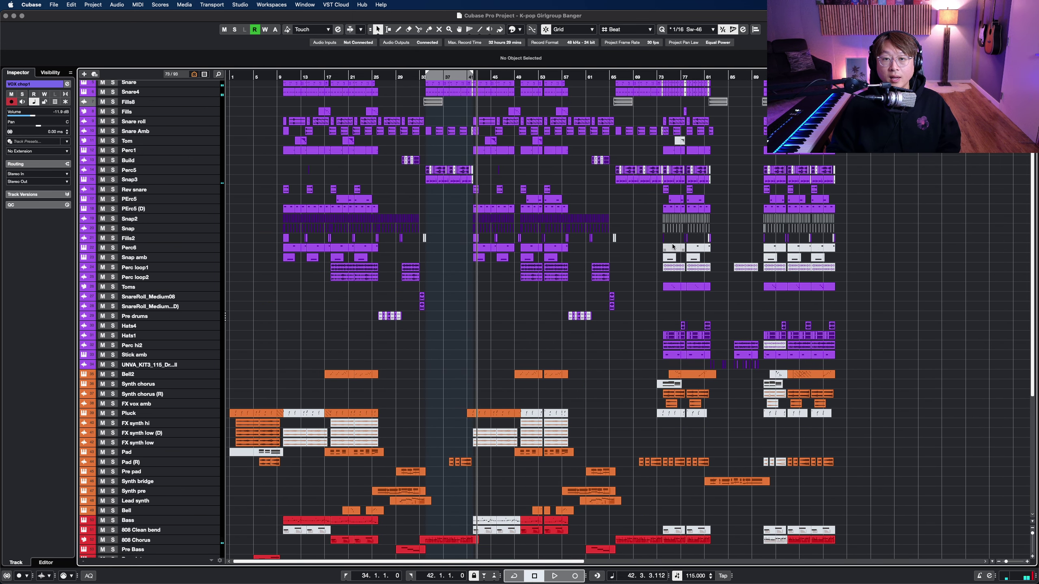
{"action": "left_click", "coordinate": [668, 78]}
{"action": "scroll", "coordinate": [716, 218], "scroll_direction": "up", "scroll_amount": 8}
{"action": "scroll", "coordinate": [639, 197], "scroll_direction": "up", "scroll_amount": 5}
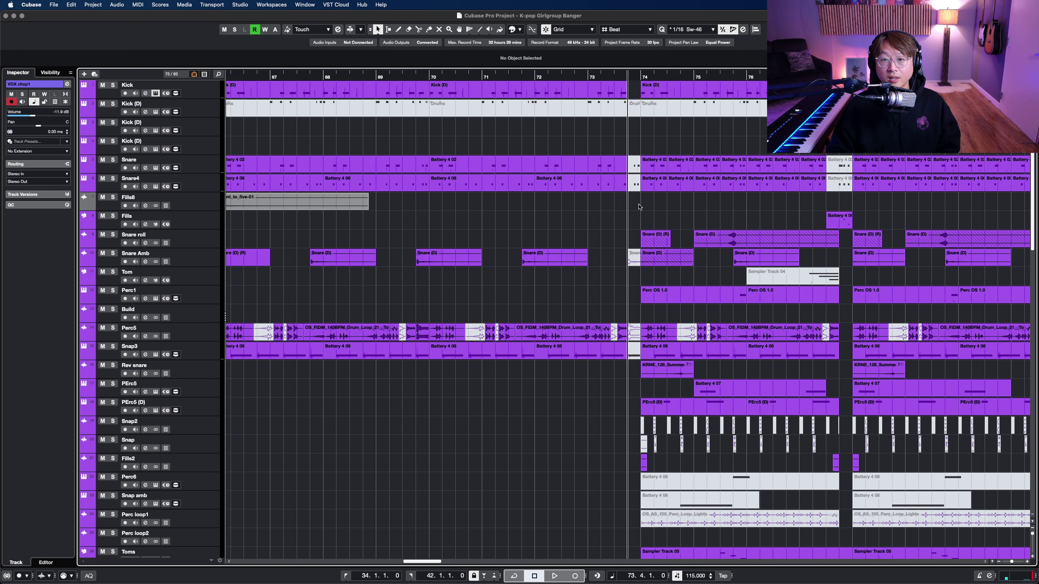
{"action": "left_click", "coordinate": [591, 76]}
{"action": "key", "text": "space"}
Select both 808 Chorus parts starting at bar 74 and set the locators around them, from bar 74 to bar 82
{"action": "scroll", "coordinate": [572, 212], "scroll_direction": "right", "scroll_amount": 7}
{"action": "scroll", "coordinate": [573, 212], "scroll_direction": "down", "scroll_amount": 1}
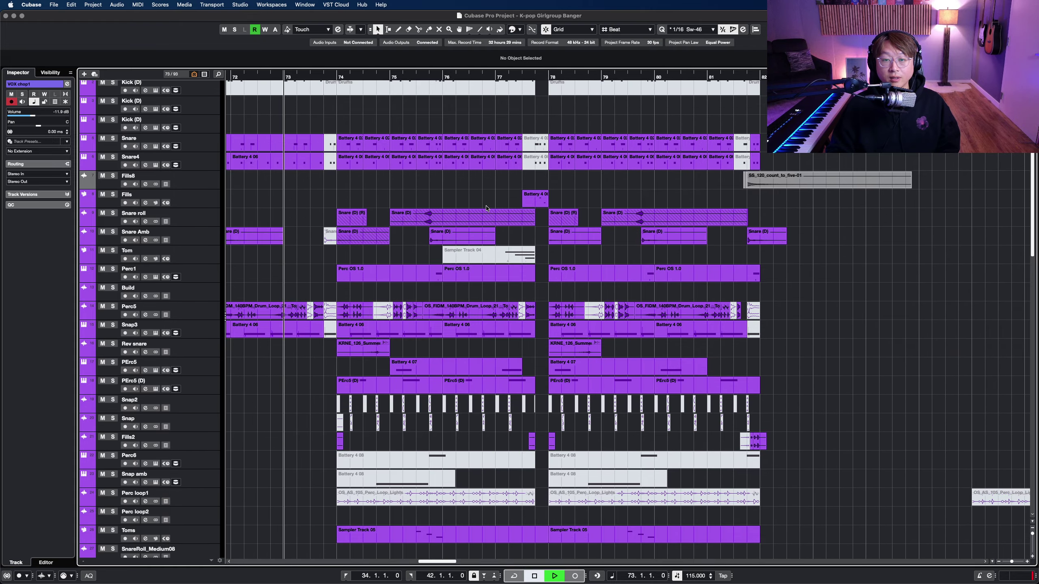
{"action": "scroll", "coordinate": [564, 218], "scroll_direction": "up", "scroll_amount": 1}
{"action": "left_click", "coordinate": [203, 86]}
{"action": "scroll", "coordinate": [299, 288], "scroll_direction": "down", "scroll_amount": 10}
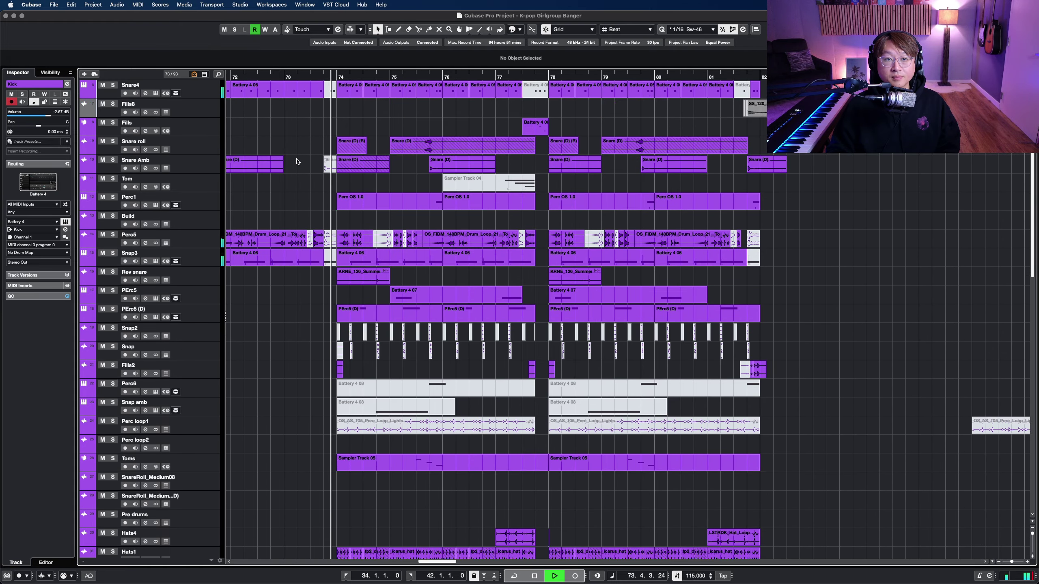
{"action": "scroll", "coordinate": [308, 368], "scroll_direction": "down", "scroll_amount": 12}
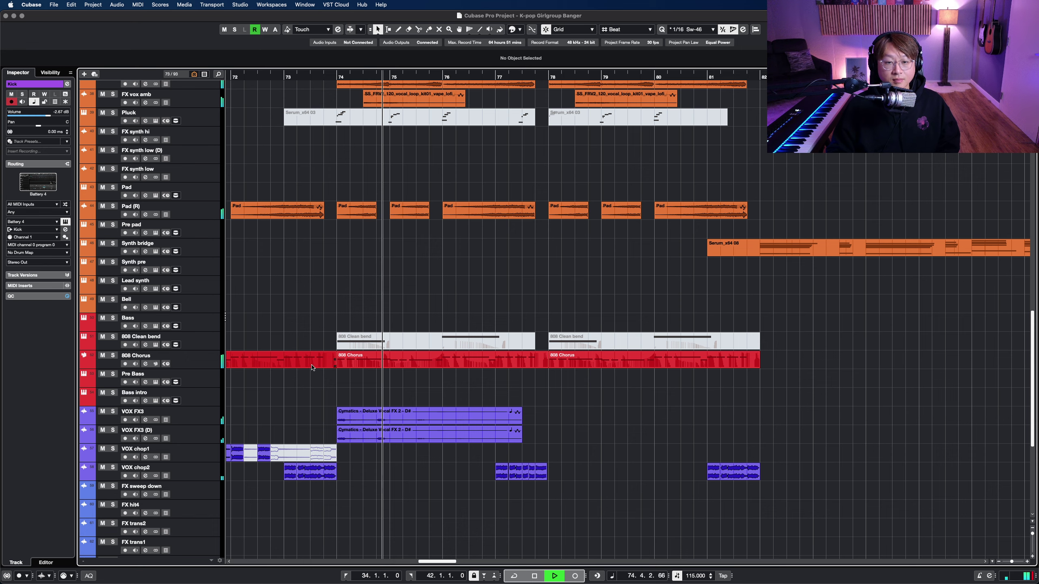
{"action": "left_click", "coordinate": [367, 349]}
{"action": "left_click", "coordinate": [605, 349], "text": "shift"}
{"action": "left_click_drag", "start_coordinate": [614, 373], "coordinate": [481, 350]}
{"action": "key", "text": "p"}
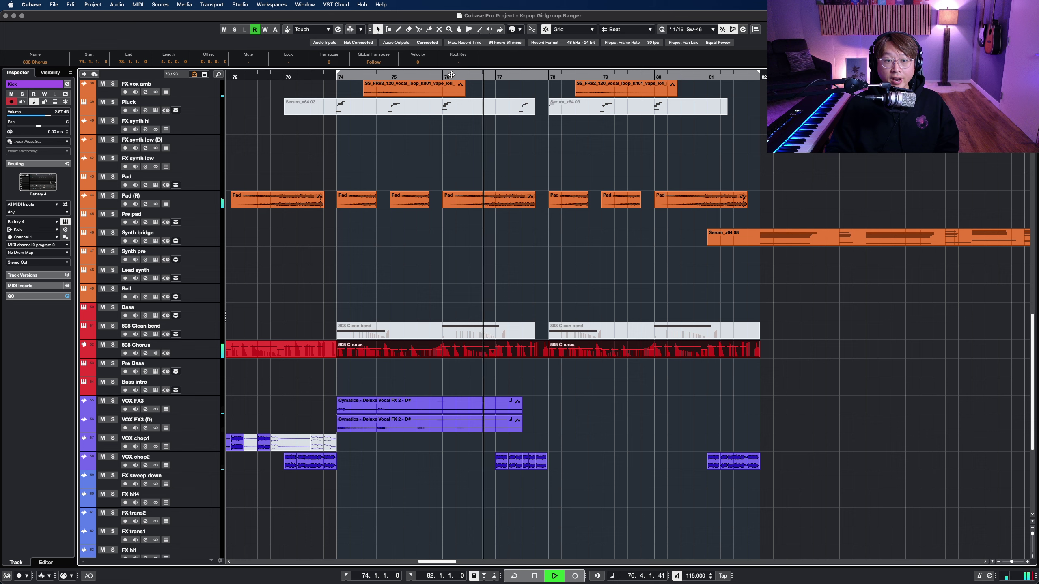
Switch on the cycle loop, solo the 808 Chorus track and listen to it from bar 74 to about bar 78
{"action": "left_click", "coordinate": [453, 76]}
{"action": "key", "text": "shift+h"}
{"action": "right_click", "coordinate": [504, 229]}
{"action": "left_click", "coordinate": [504, 229]}
{"action": "key", "text": "space"}
{"action": "left_click", "coordinate": [194, 358]}
{"action": "key", "text": "shift+g"}
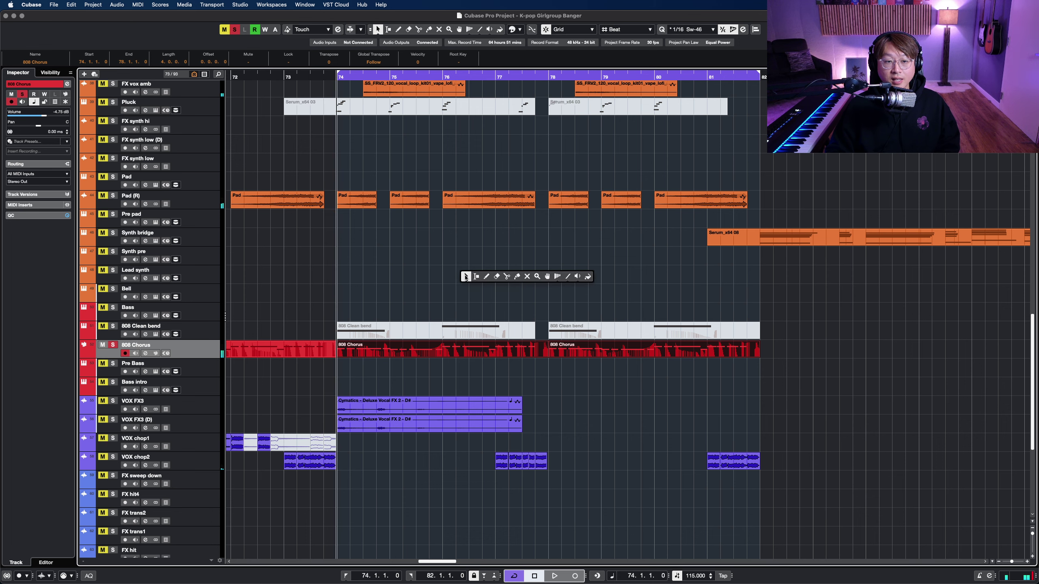
{"action": "left_click", "coordinate": [466, 277]}
{"action": "key", "text": "shift+h"}
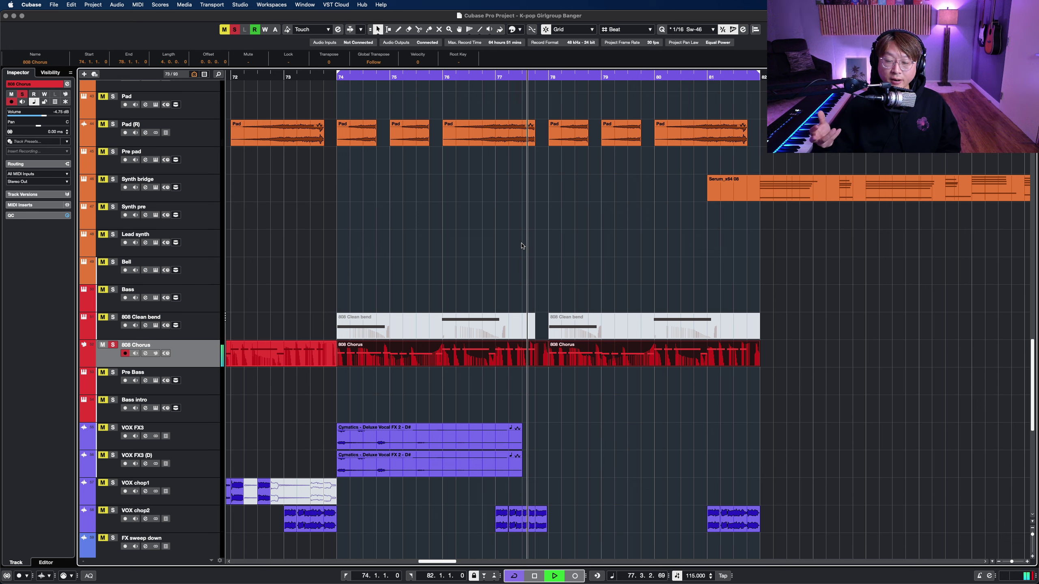
{"action": "key", "text": "space"}
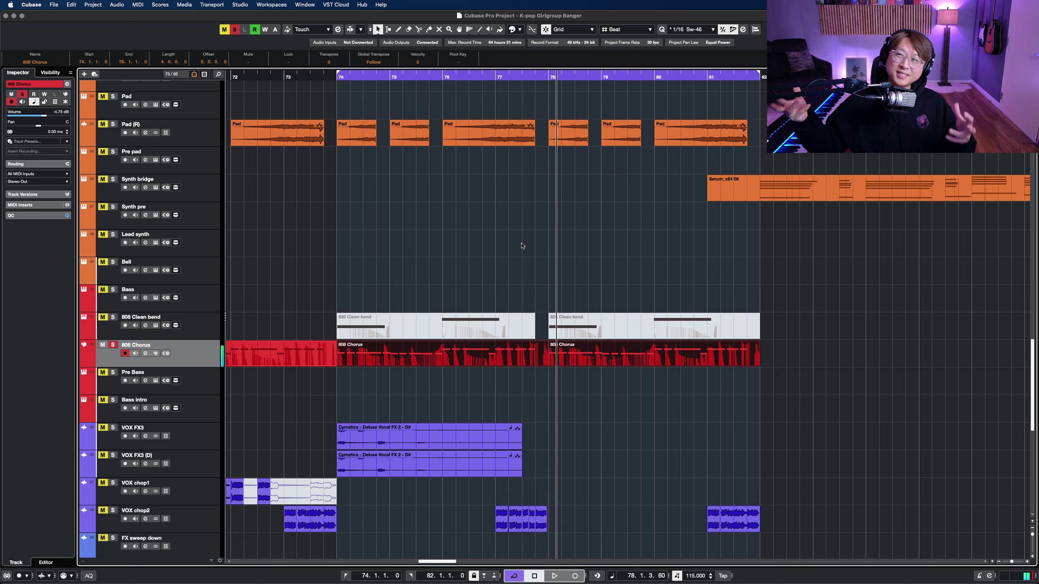
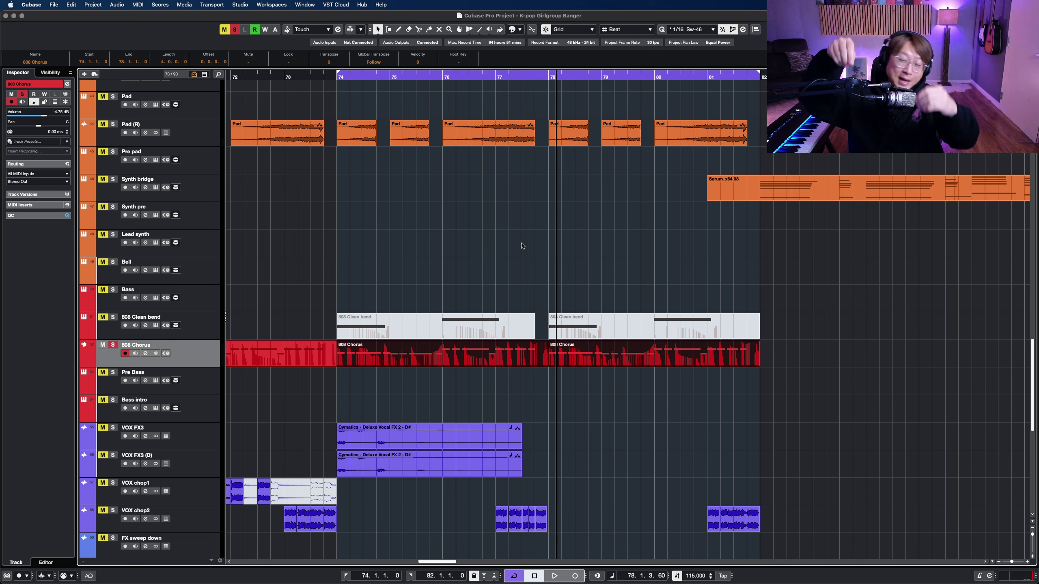
Add the Pad (R) track to the solo and play the loop from bar 74
{"action": "scroll", "coordinate": [313, 199], "scroll_direction": "up", "scroll_amount": 1}
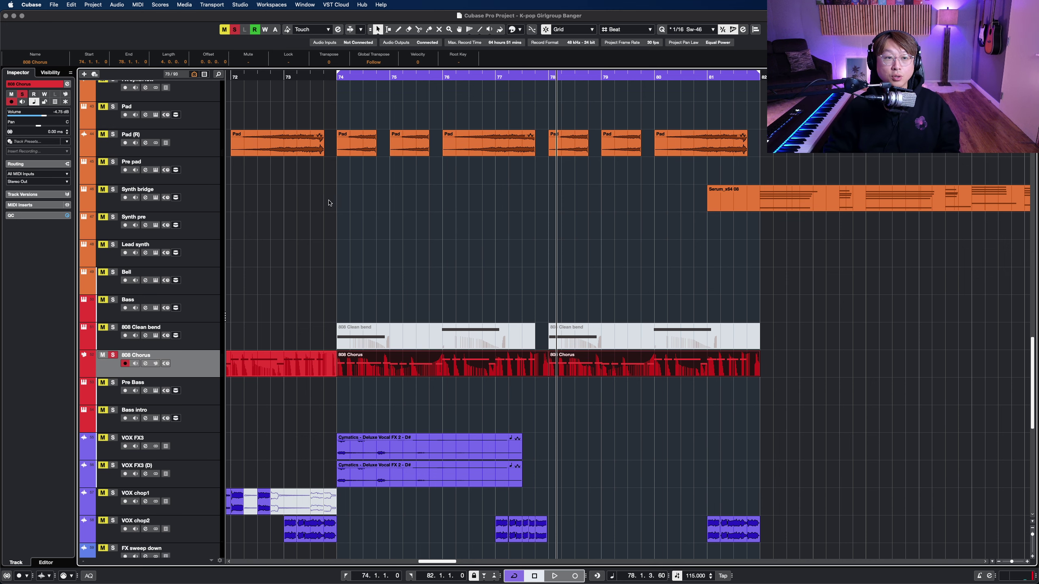
{"action": "left_click", "coordinate": [209, 144]}
{"action": "left_click", "coordinate": [338, 78]}
{"action": "scroll", "coordinate": [532, 249], "scroll_direction": "up", "scroll_amount": 1}
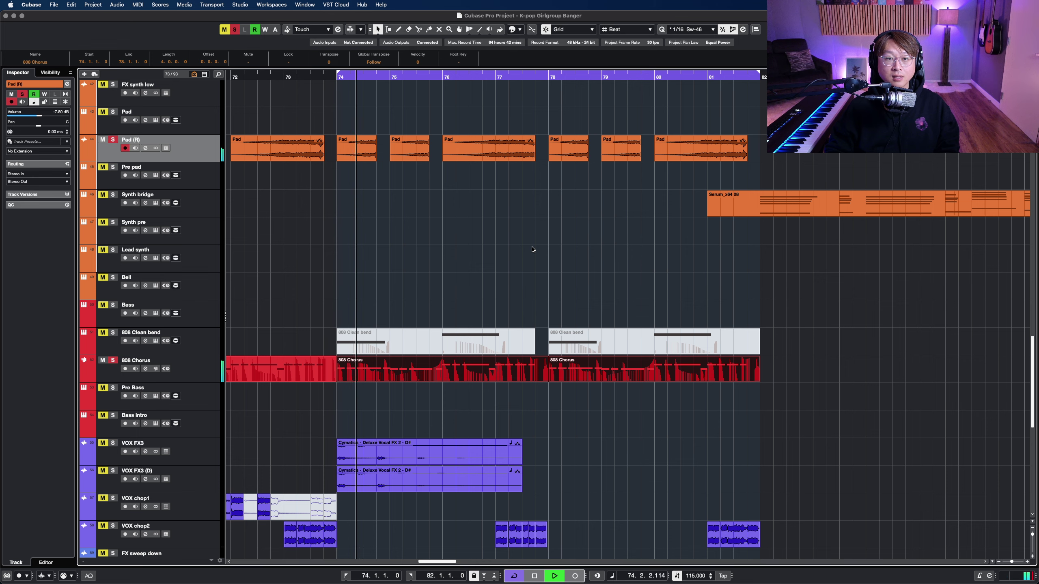
{"action": "scroll", "coordinate": [532, 249], "scroll_direction": "up", "scroll_amount": 8}
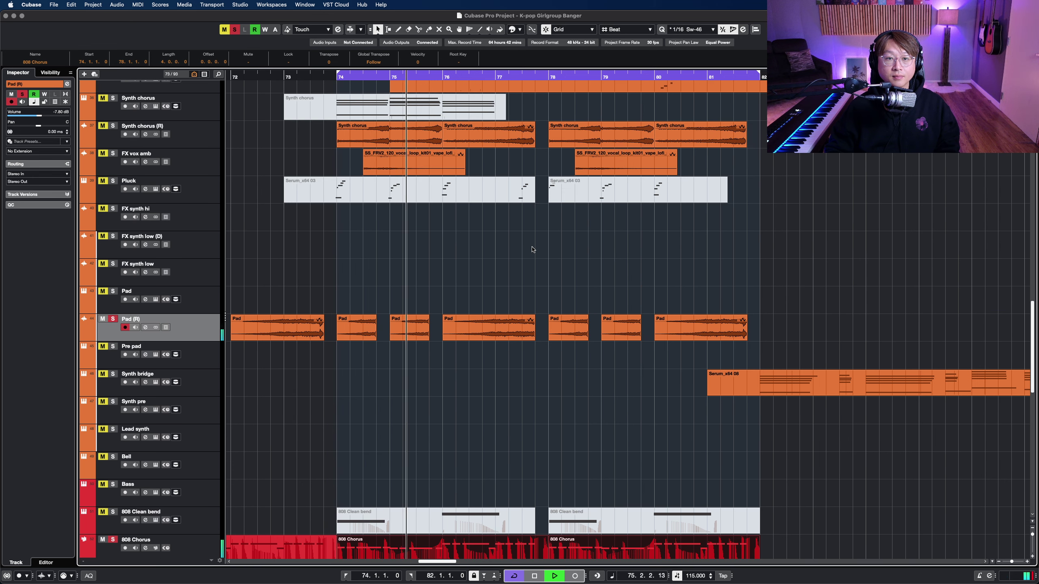
{"action": "scroll", "coordinate": [532, 249], "scroll_direction": "up", "scroll_amount": 1}
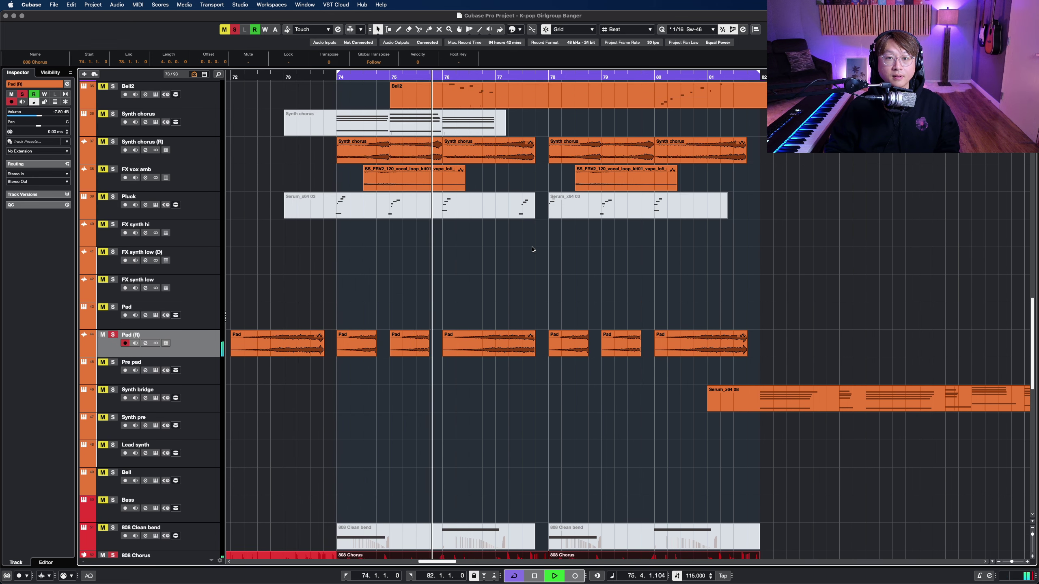
Add the Synth chorus (R) track to the solo while the loop plays
{"action": "left_click", "coordinate": [196, 149]}
{"action": "scroll", "coordinate": [487, 219], "scroll_direction": "up", "scroll_amount": 3}
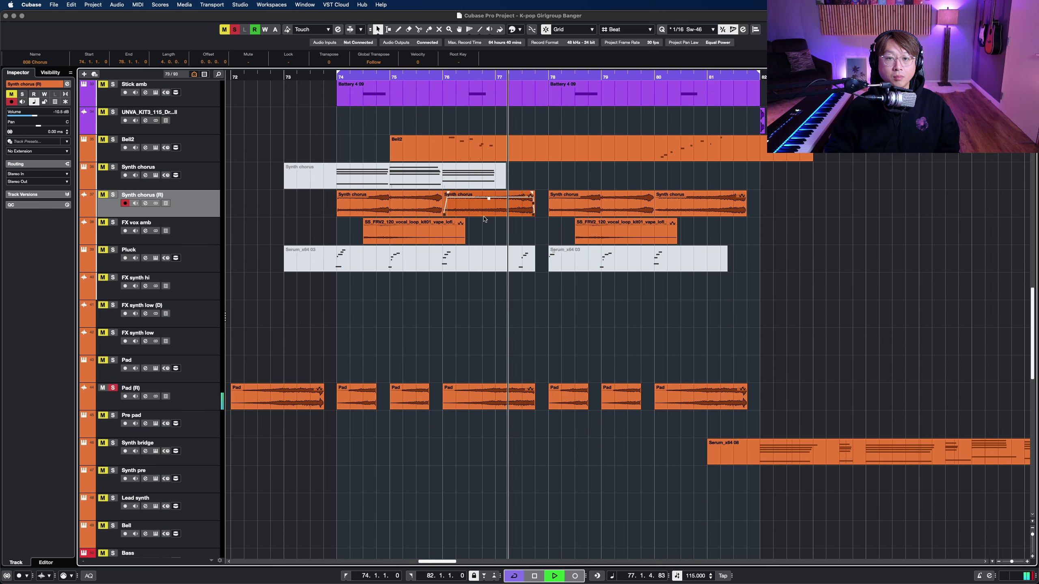
{"action": "key", "text": "s"}
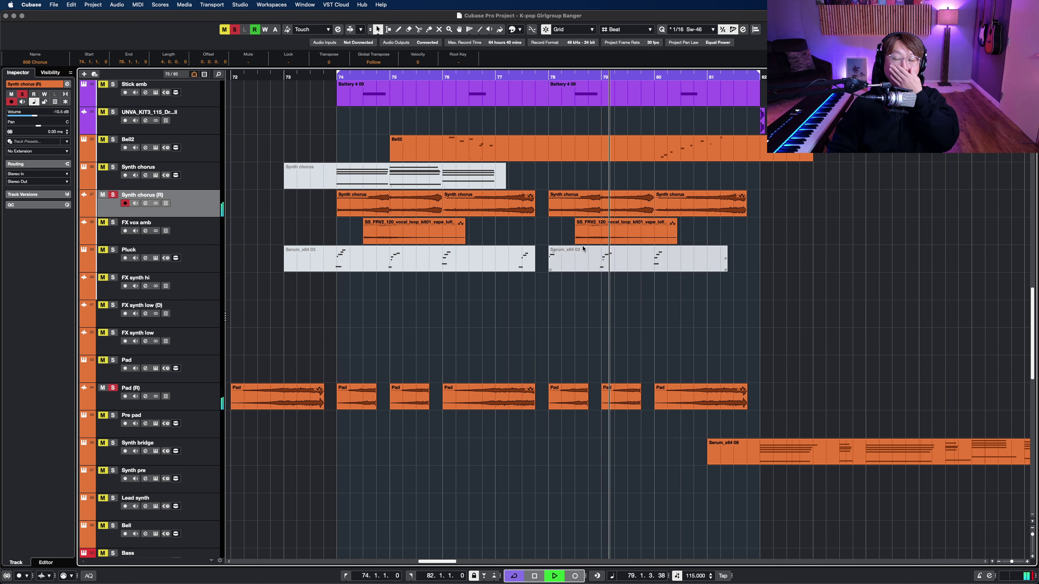
{"action": "scroll", "coordinate": [584, 247], "scroll_direction": "up", "scroll_amount": 3}
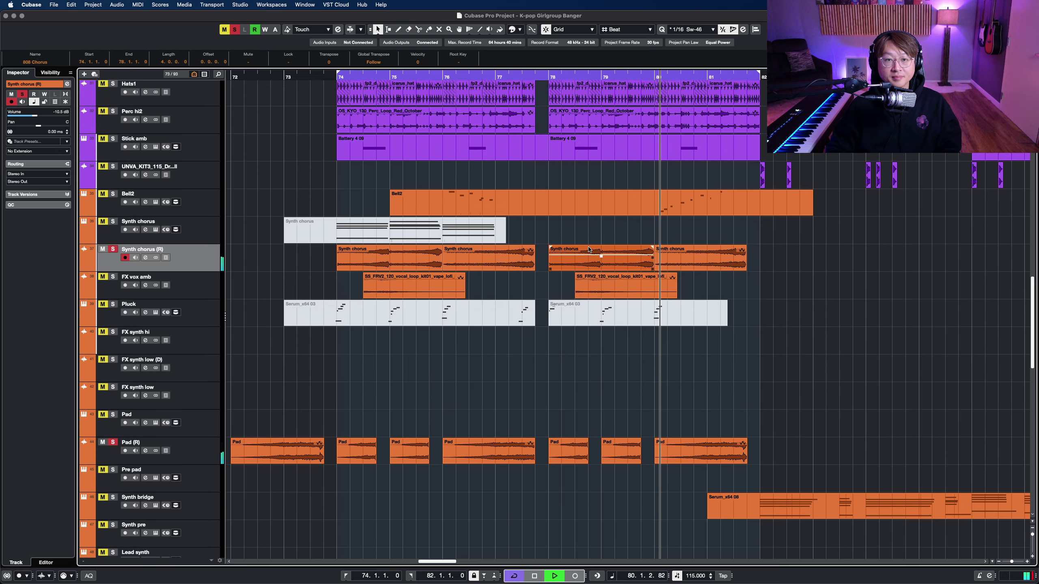
{"action": "scroll", "coordinate": [588, 250], "scroll_direction": "up", "scroll_amount": 1}
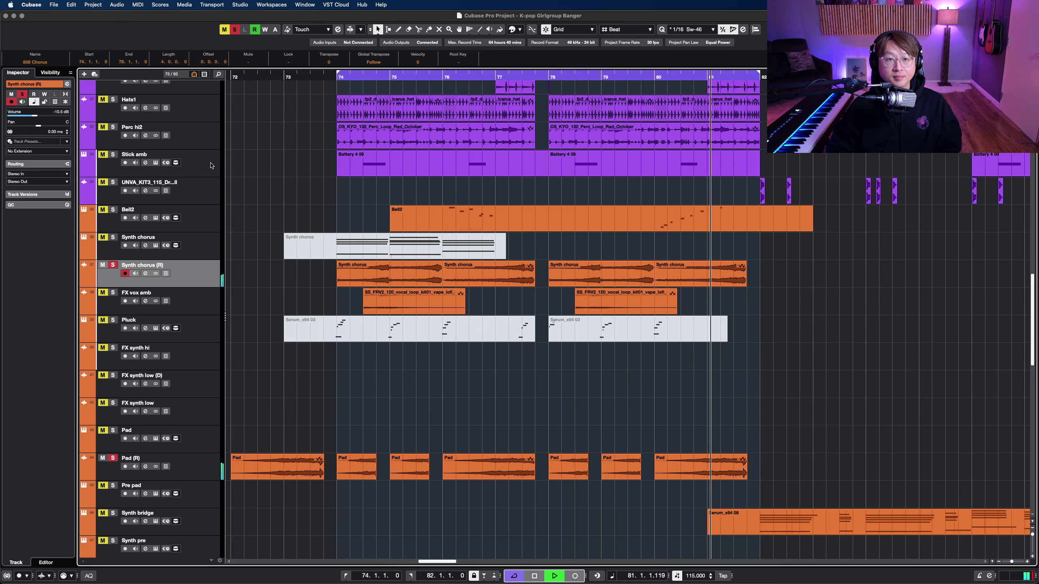
Add the Stick amb and Bell2 tracks to the solo and listen to the combined layers
{"action": "left_click", "coordinate": [248, 174]}
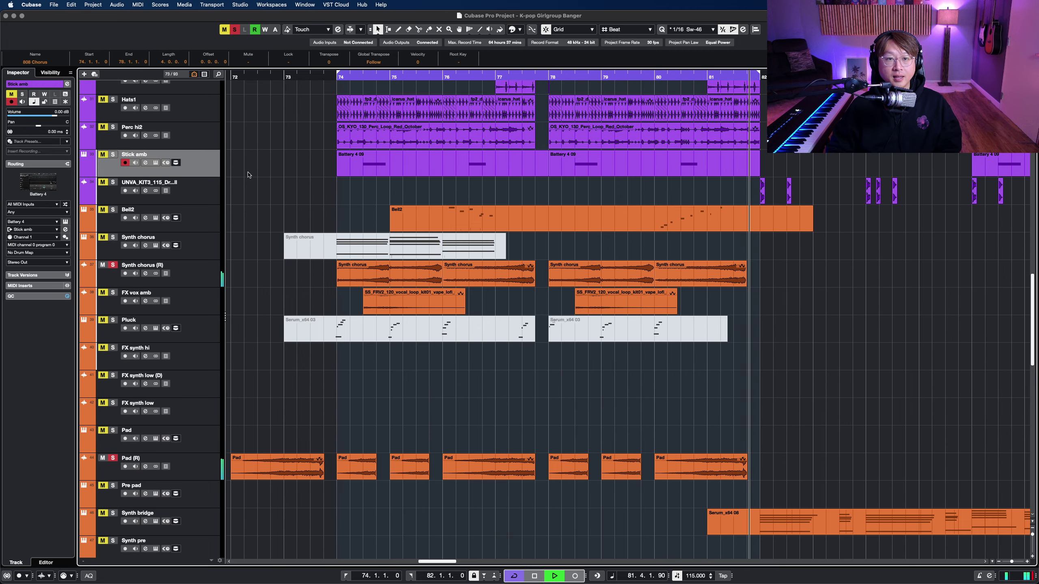
{"action": "left_click", "coordinate": [215, 221]}
{"action": "scroll", "coordinate": [252, 244], "scroll_direction": "up", "scroll_amount": 1}
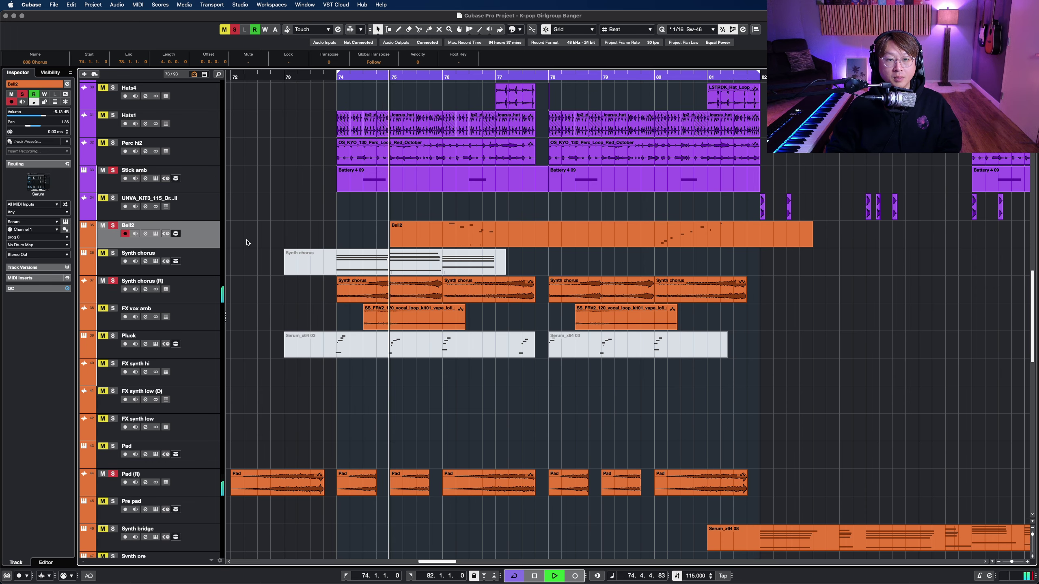
{"action": "key", "text": "shift+h"}
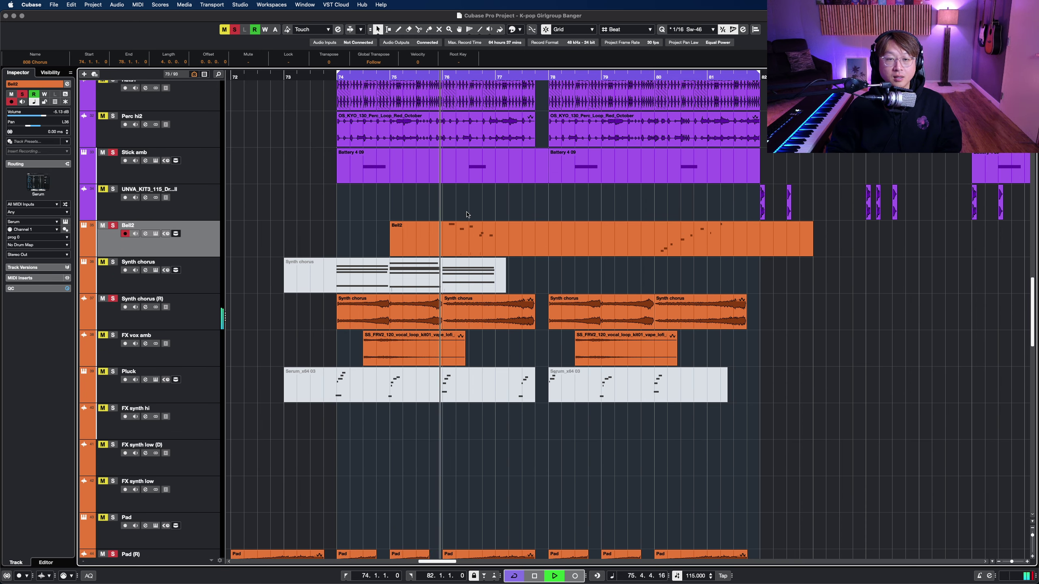
{"action": "scroll", "coordinate": [464, 215], "scroll_direction": "down", "scroll_amount": 1}
{"action": "scroll", "coordinate": [468, 214], "scroll_direction": "down", "scroll_amount": 1}
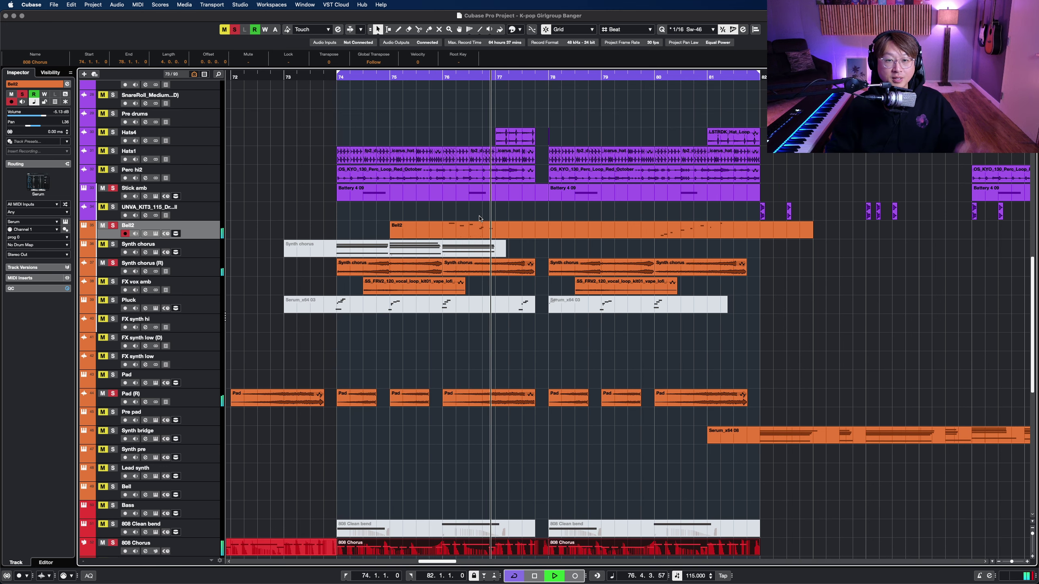
Add the Hats4, Hats1 and Perc hi2 tracks to the solo
{"action": "left_click", "coordinate": [192, 137]}
{"action": "left_click", "coordinate": [201, 174], "text": "shift"}
{"action": "scroll", "coordinate": [371, 169], "scroll_direction": "up", "scroll_amount": 5}
{"action": "scroll", "coordinate": [371, 169], "scroll_direction": "up", "scroll_amount": 4}
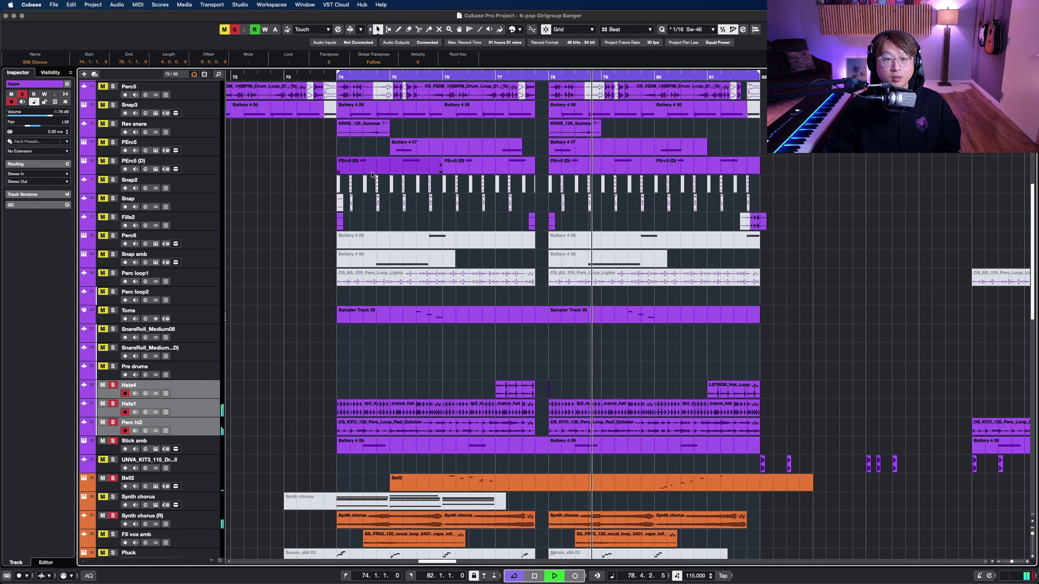
{"action": "scroll", "coordinate": [372, 176], "scroll_direction": "down", "scroll_amount": 2}
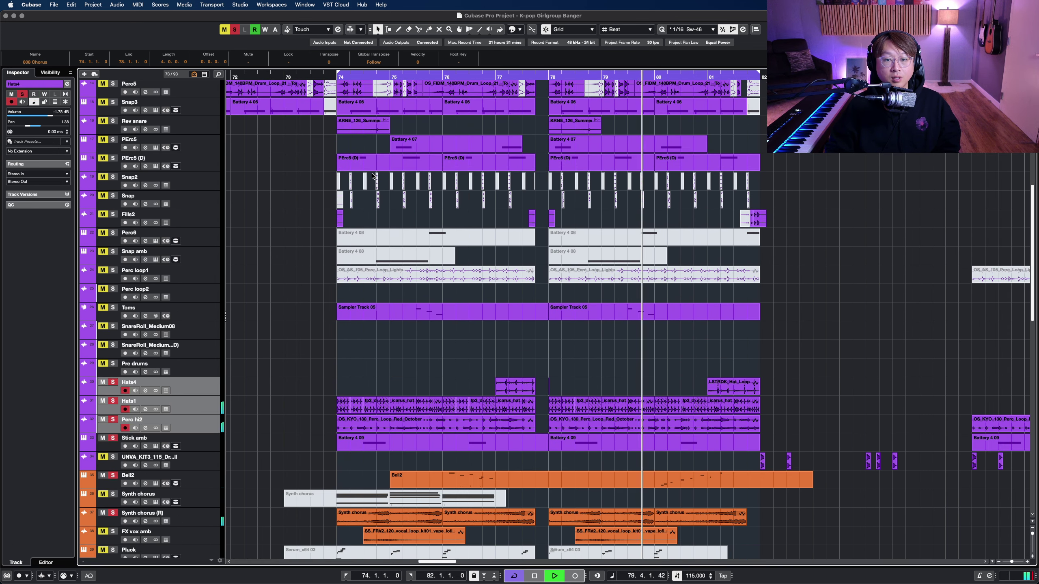
Select the Toms track, stop playback and clear the solo from all tracks
{"action": "left_click", "coordinate": [200, 321]}
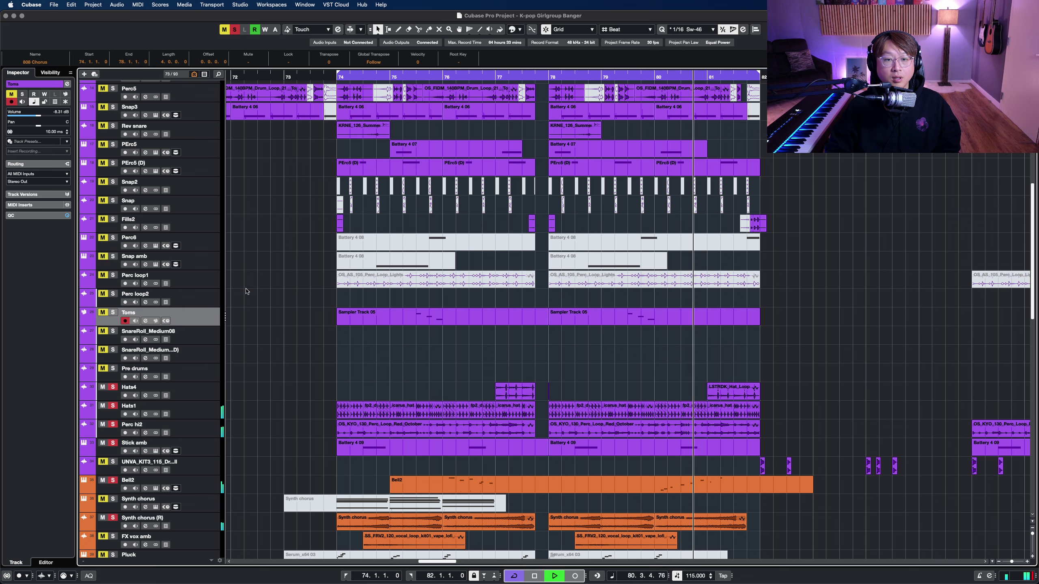
{"action": "scroll", "coordinate": [258, 295], "scroll_direction": "up", "scroll_amount": 1}
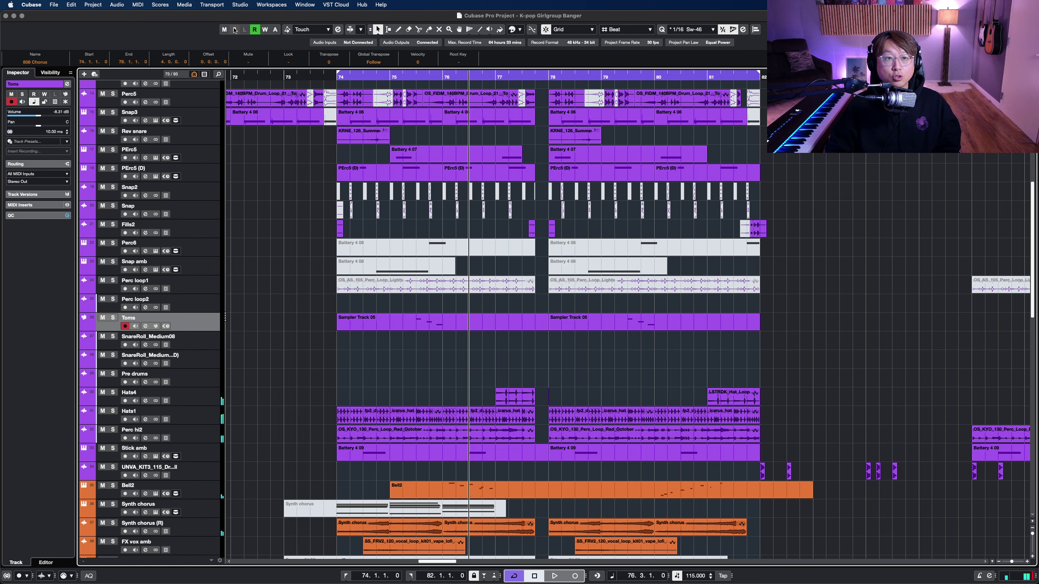
{"action": "key", "text": "shift+h"}
{"action": "key", "text": "shift+h"}
{"action": "scroll", "coordinate": [543, 106], "scroll_direction": "up", "scroll_amount": 10}
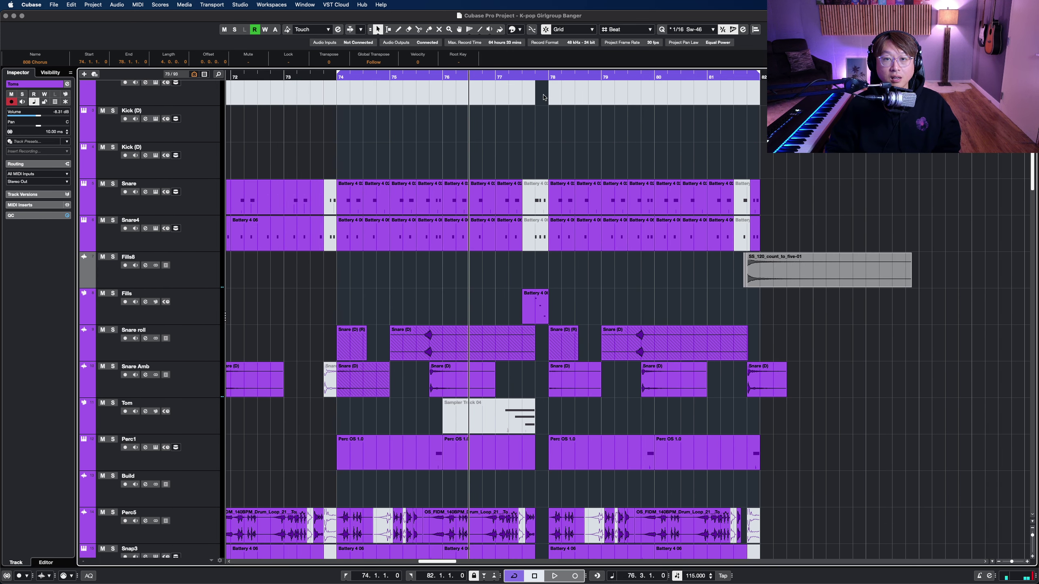
Select the Fills track and play the full arrangement from bar 76
{"action": "left_click_drag", "start_coordinate": [543, 452], "coordinate": [543, 453]}
{"action": "left_click", "coordinate": [492, 309]}
{"action": "left_click", "coordinate": [169, 316]}
{"action": "key", "text": "h"}
{"action": "key", "text": "h"}
{"action": "key", "text": "shift+g"}
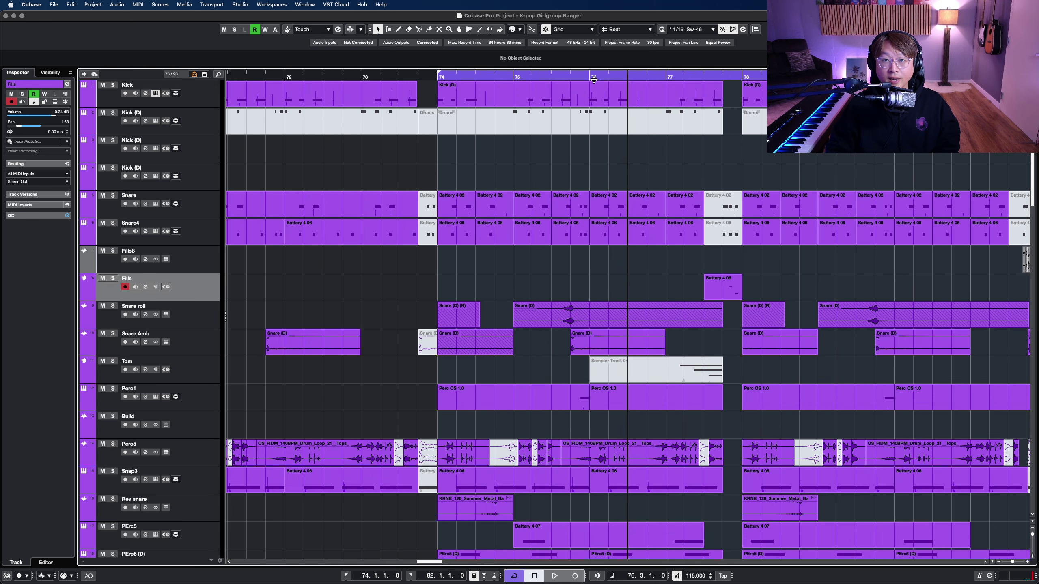
{"action": "left_click", "coordinate": [591, 77]}
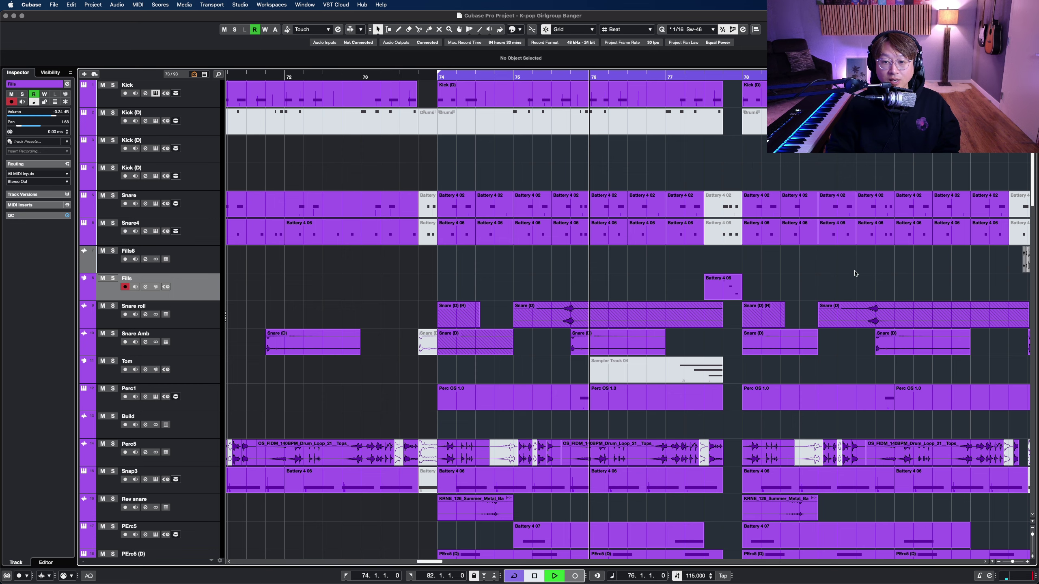
Examine the Fills part before bar 78 up close while the full arrangement plays through it
{"action": "left_click_drag", "start_coordinate": [856, 273], "coordinate": [674, 241]}
{"action": "key", "text": "shift+h"}
{"action": "key", "text": "shift+h"}
{"action": "key", "text": "h"}
{"action": "key", "text": "h"}
{"action": "key", "text": "h"}
{"action": "key", "text": "h"}
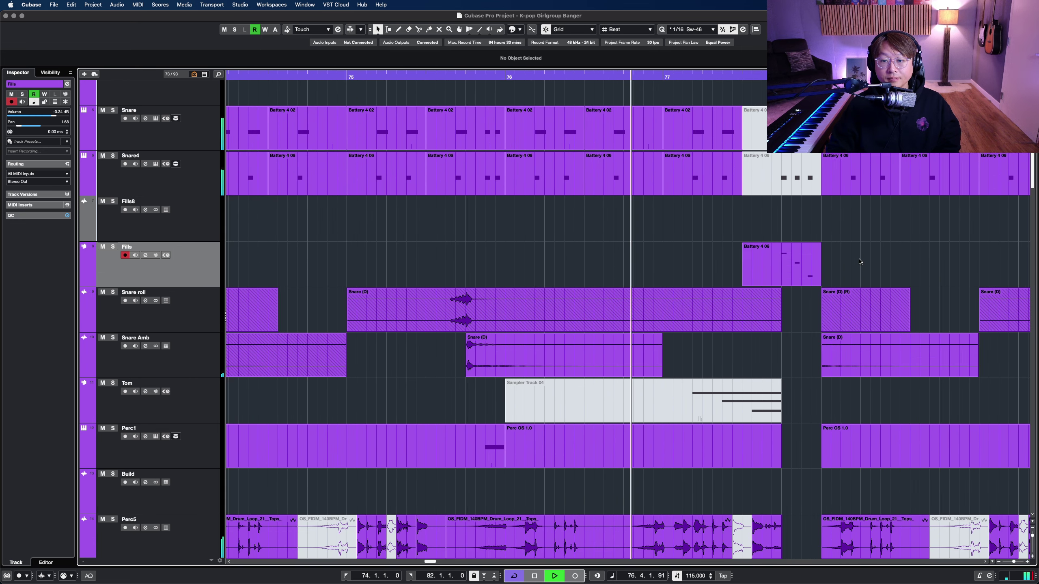
{"action": "left_click_drag", "start_coordinate": [875, 263], "coordinate": [638, 241]}
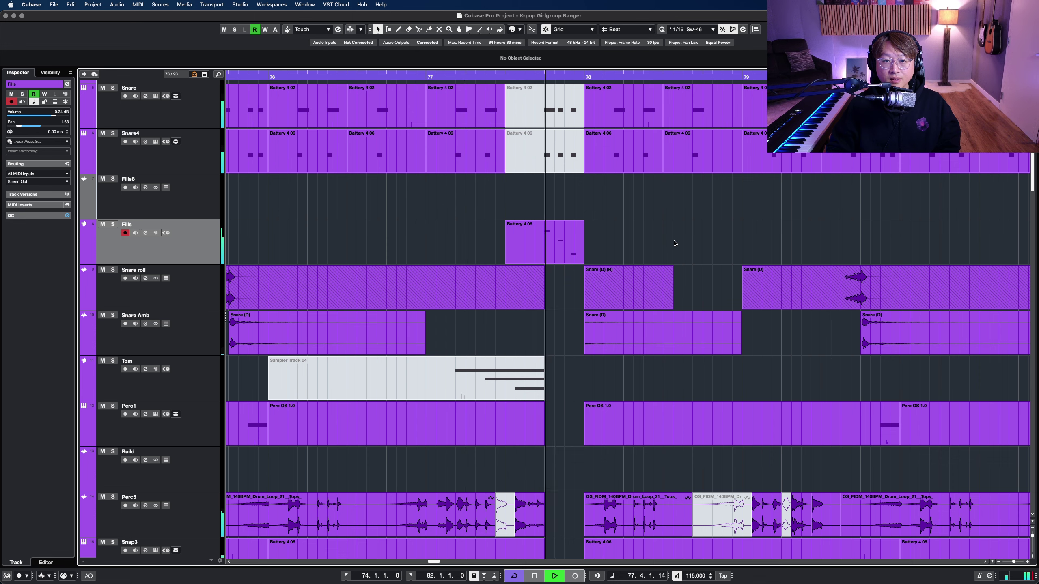
Examine the percussion, hat and synth tracks around bar 78 during playback and stop at about bar 80
{"action": "key", "text": "shift+g"}
{"action": "key", "text": "shift+g"}
{"action": "key", "text": "shift+g"}
{"action": "key", "text": "shift+g"}
{"action": "key", "text": "shift+h"}
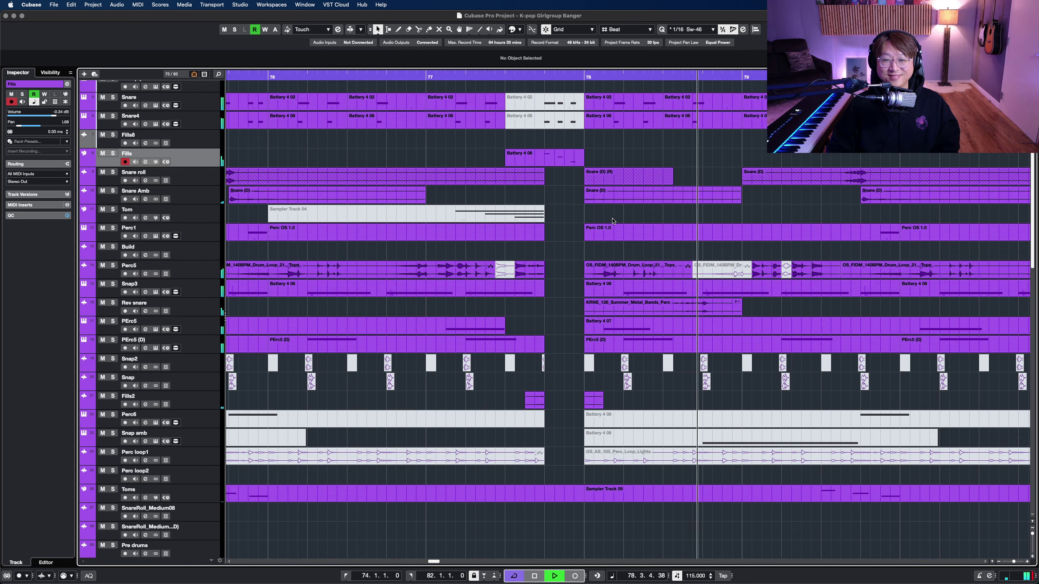
{"action": "key", "text": "shift+h"}
{"action": "scroll", "coordinate": [559, 230], "scroll_direction": "down", "scroll_amount": 5}
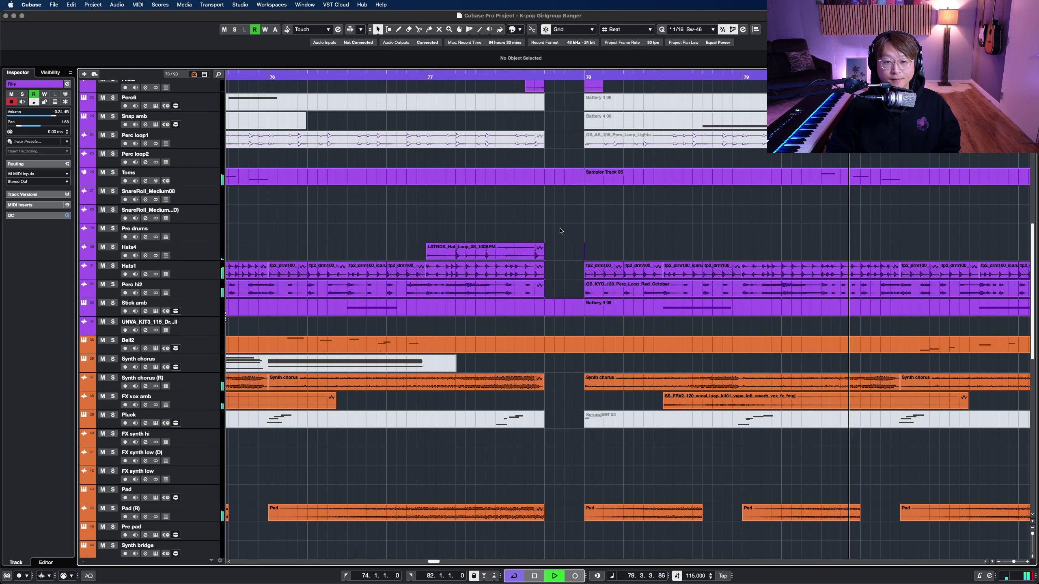
{"action": "key", "text": "space"}
{"action": "scroll", "coordinate": [562, 232], "scroll_direction": "up", "scroll_amount": 10}
{"action": "key", "text": "shift+h"}
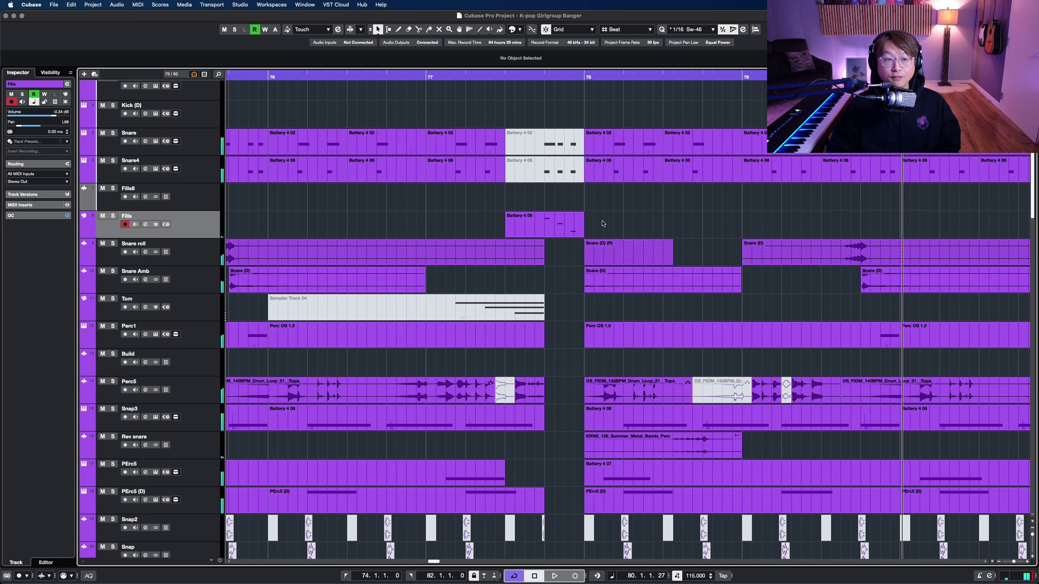
{"action": "scroll", "coordinate": [207, 226], "scroll_direction": "up", "scroll_amount": 3}
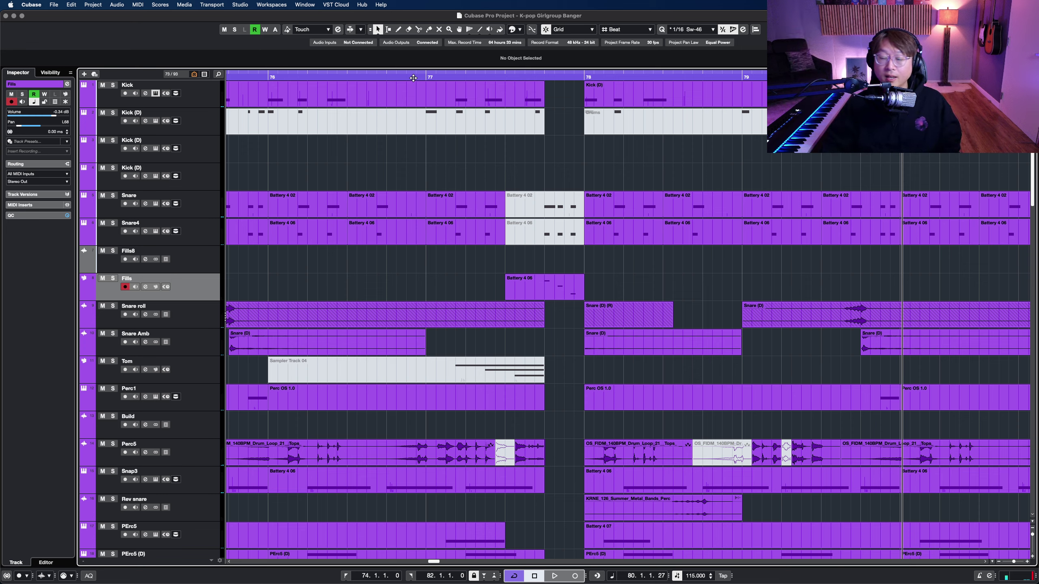
Solo the Fills track, play its drum fill from bar 77 and stop
{"action": "double_click", "coordinate": [435, 77]}
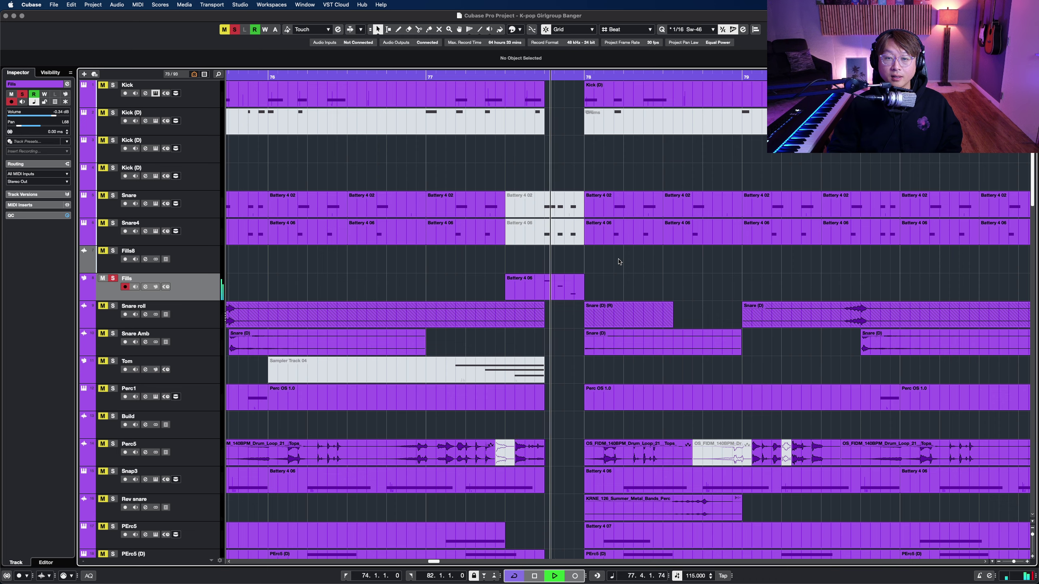
{"action": "key", "text": "space"}
{"action": "scroll", "coordinate": [528, 244], "scroll_direction": "down", "scroll_amount": 2}
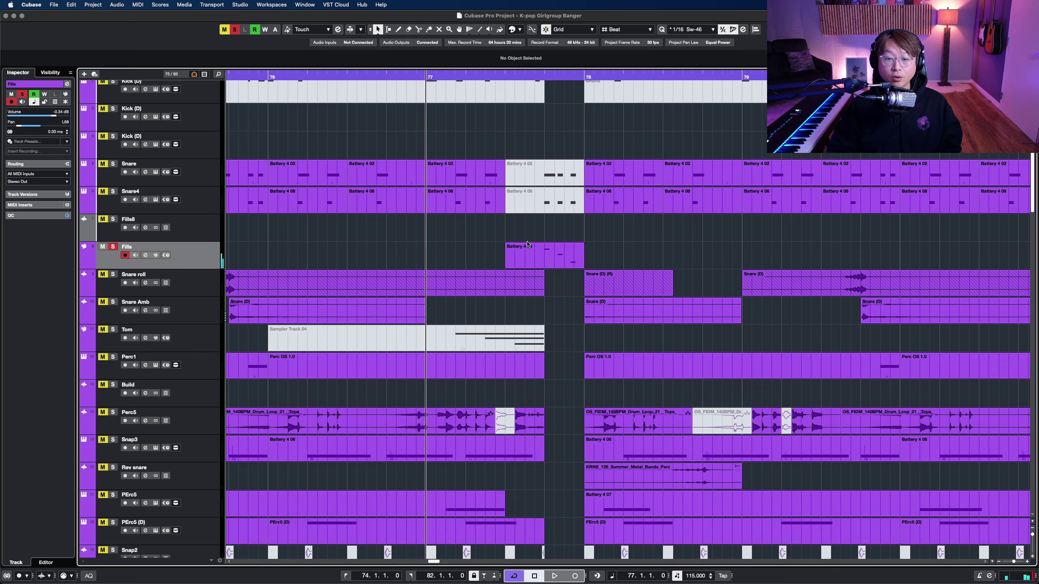
Clear the Fills solo, play the full arrangement from bar 77 through the fill and stop just after bar 78
{"action": "scroll", "coordinate": [528, 245], "scroll_direction": "down", "scroll_amount": 1}
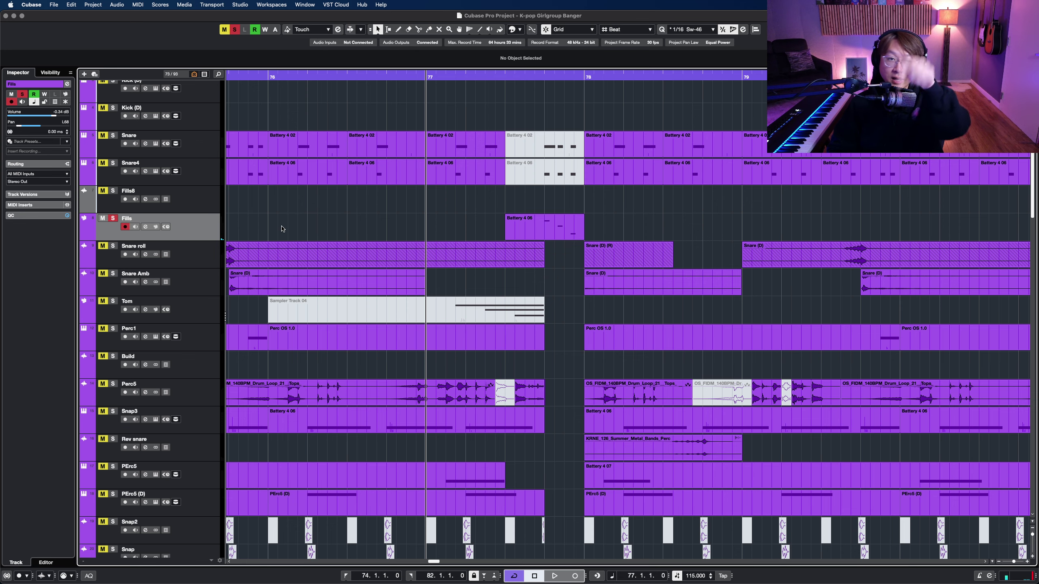
{"action": "scroll", "coordinate": [281, 229], "scroll_direction": "down", "scroll_amount": 20}
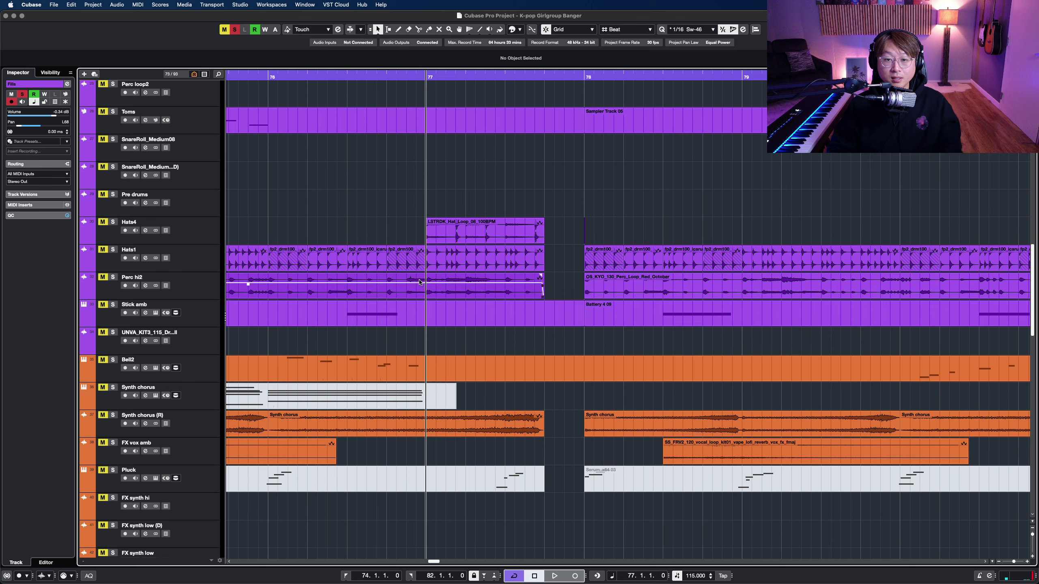
{"action": "scroll", "coordinate": [493, 191], "scroll_direction": "up", "scroll_amount": 20}
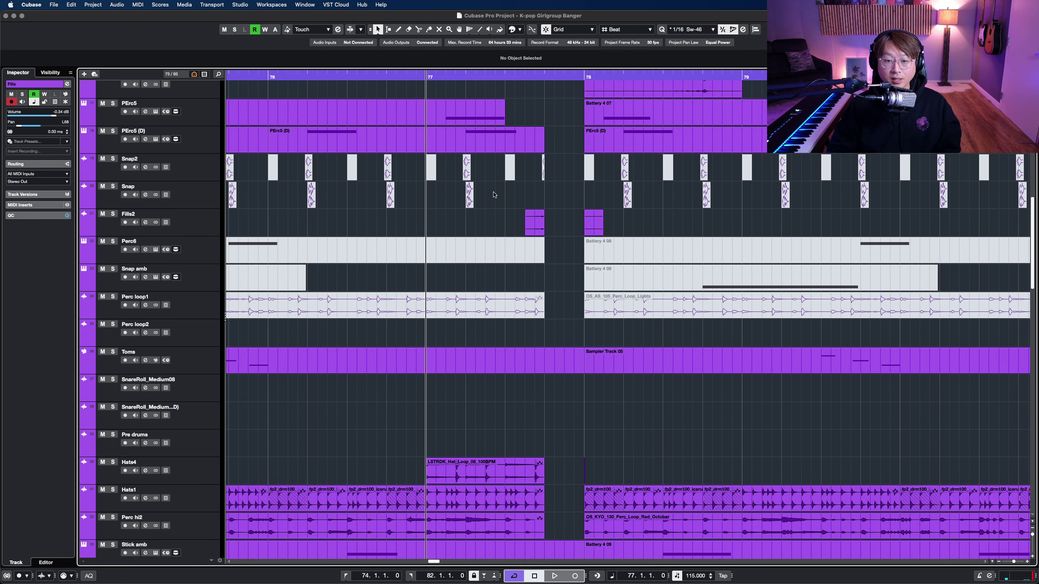
{"action": "key", "text": "space"}
{"action": "scroll", "coordinate": [496, 199], "scroll_direction": "down", "scroll_amount": 20}
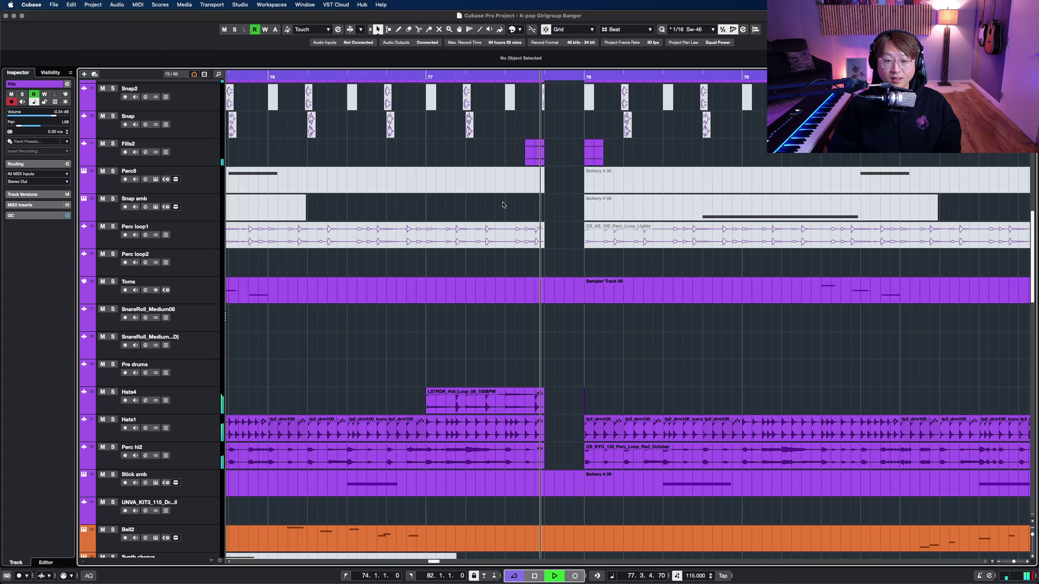
{"action": "key", "text": "space"}
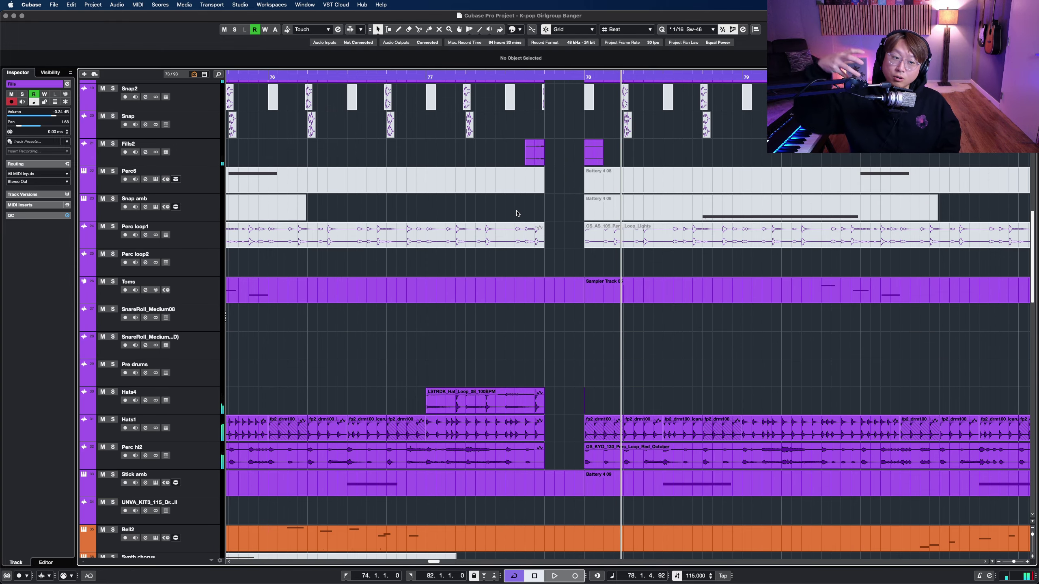
Turn off cycle playback for the range between bars 74 and 82
{"action": "key", "text": "g"}
{"action": "key", "text": "g"}
{"action": "key", "text": "g"}
{"action": "key", "text": "g"}
{"action": "key", "text": "g"}
{"action": "key", "text": "g"}
{"action": "key", "text": "g"}
{"action": "key", "text": "shift+g"}
{"action": "key", "text": "shift+g"}
{"action": "key", "text": "shift+g"}
{"action": "key", "text": "shift+g"}
{"action": "key", "text": "shift+g"}
{"action": "key", "text": "shift+g"}
{"action": "key", "text": "shift+h"}
{"action": "key", "text": "shift+h"}
{"action": "key", "text": "shift+h"}
{"action": "key", "text": "shift+h"}
{"action": "key", "text": "shift+h"}
{"action": "key", "text": "shift+h"}
{"action": "scroll", "coordinate": [671, 243], "scroll_direction": "up", "scroll_amount": 5}
{"action": "key", "text": "shift+g"}
{"action": "key", "text": "shift+g"}
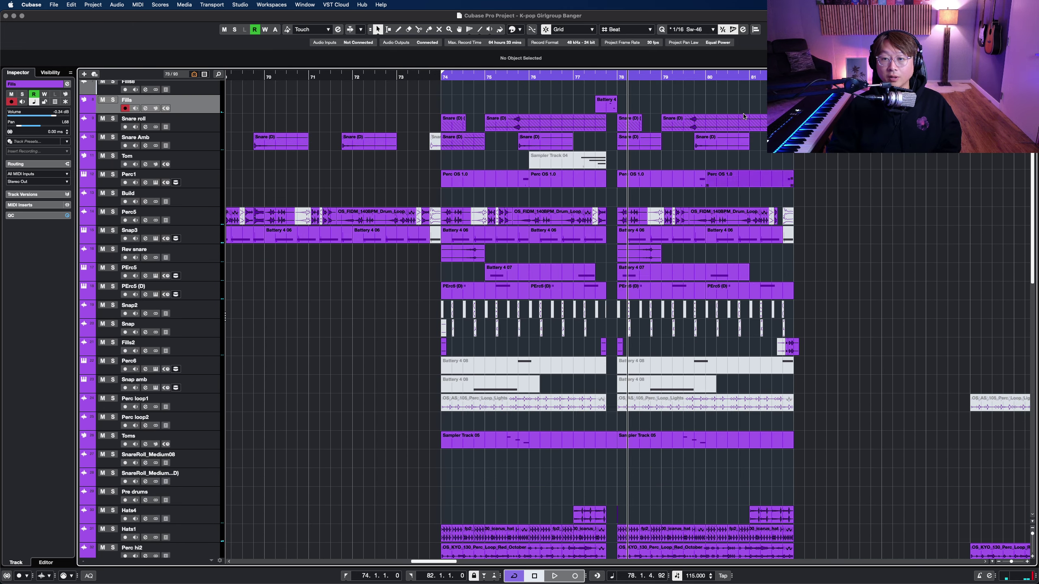
{"action": "key", "text": "g"}
{"action": "key", "text": "g"}
{"action": "left_click", "coordinate": [737, 73]}
{"action": "key", "text": "g"}
{"action": "scroll", "coordinate": [731, 204], "scroll_direction": "down", "scroll_amount": 3}
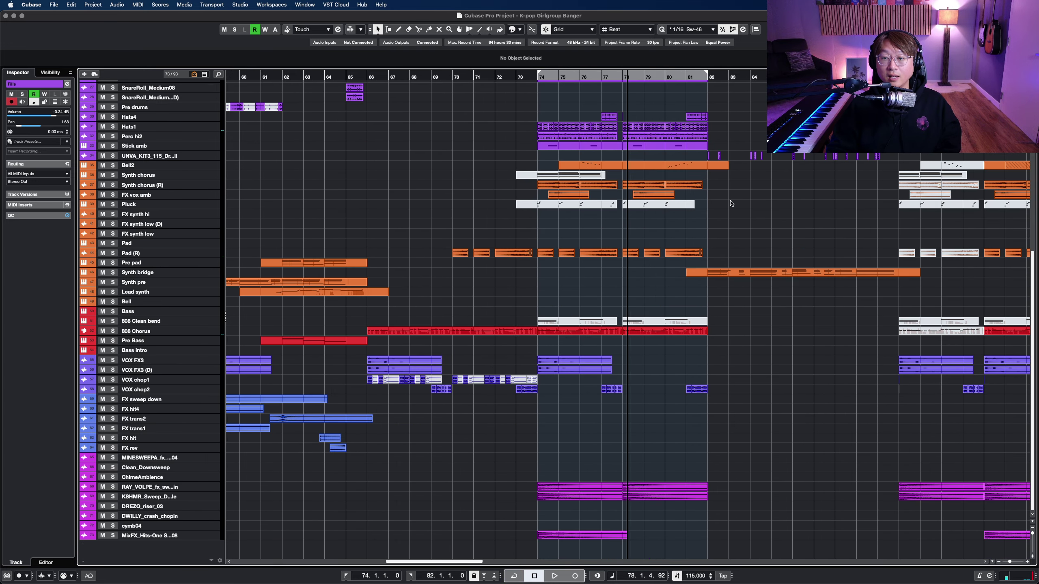
Position the playhead at bar 82 and play the full arrangement into the following bridge section
{"action": "left_click", "coordinate": [706, 78]}
{"action": "key", "text": "shift+h"}
{"action": "left_click_drag", "start_coordinate": [783, 341], "coordinate": [515, 279]}
{"action": "key", "text": "space"}
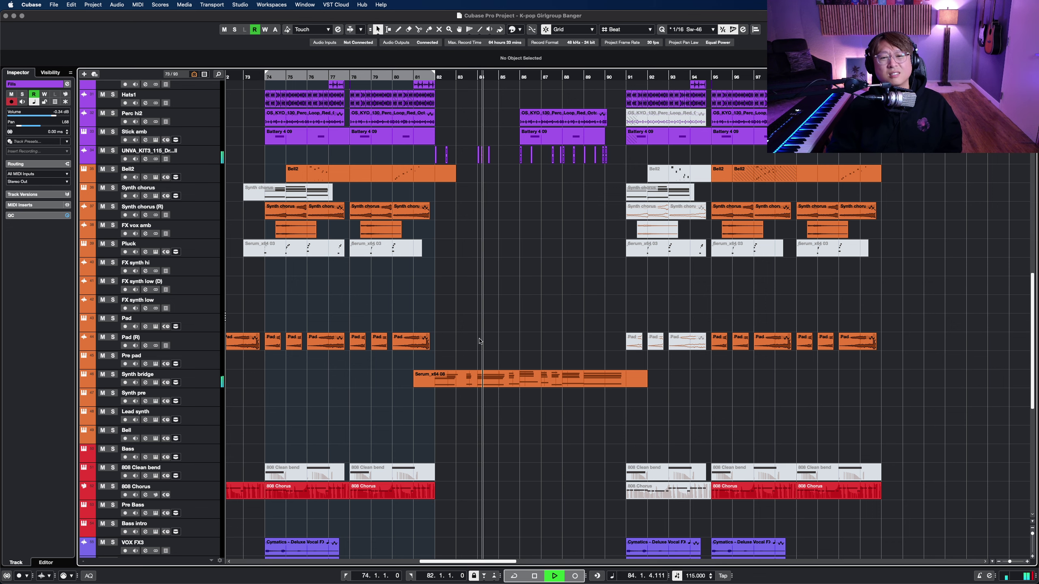
Select the Synth bridge track and examine the bridge's synth and percussion parts during playback
{"action": "scroll", "coordinate": [503, 335], "scroll_direction": "up", "scroll_amount": 1}
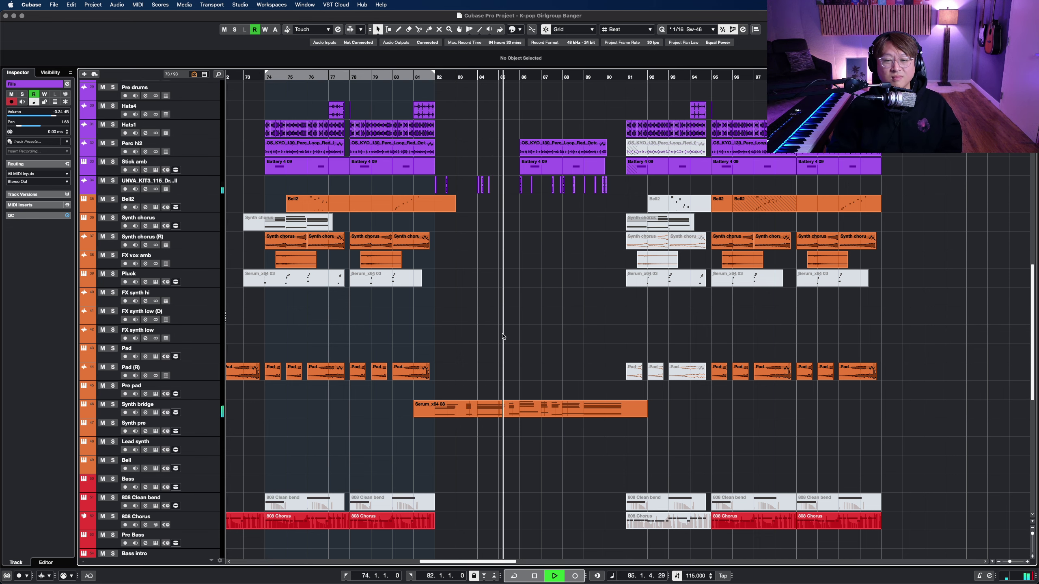
{"action": "key", "text": "shift+h"}
{"action": "key", "text": "shift+h"}
{"action": "scroll", "coordinate": [503, 334], "scroll_direction": "down", "scroll_amount": 10}
{"action": "left_click", "coordinate": [189, 370]}
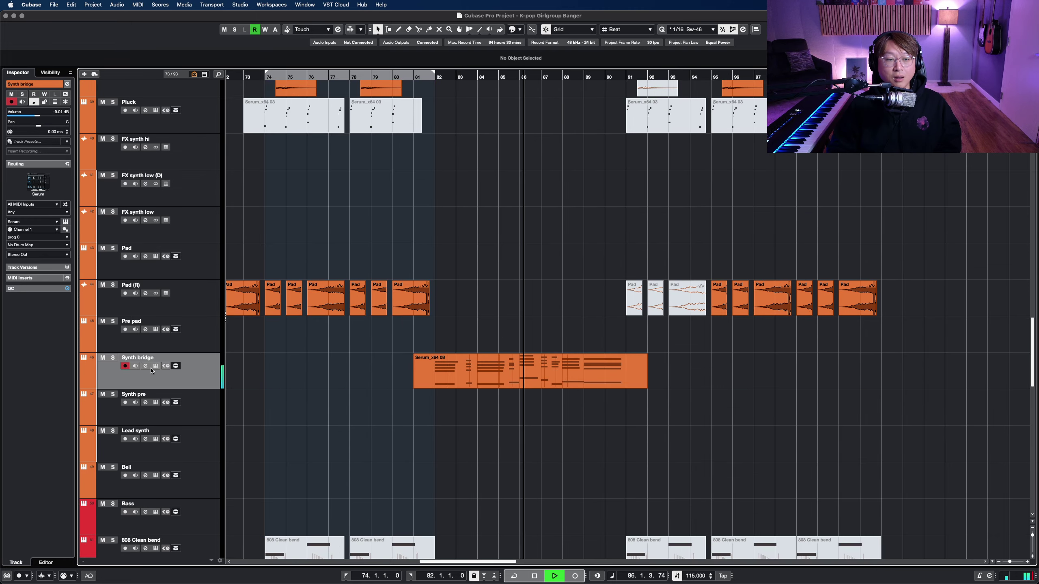
{"action": "scroll", "coordinate": [488, 303], "scroll_direction": "up", "scroll_amount": 5}
{"action": "scroll", "coordinate": [489, 304], "scroll_direction": "up", "scroll_amount": 5}
{"action": "scroll", "coordinate": [486, 301], "scroll_direction": "down", "scroll_amount": 8}
{"action": "scroll", "coordinate": [493, 261], "scroll_direction": "up", "scroll_amount": 9}
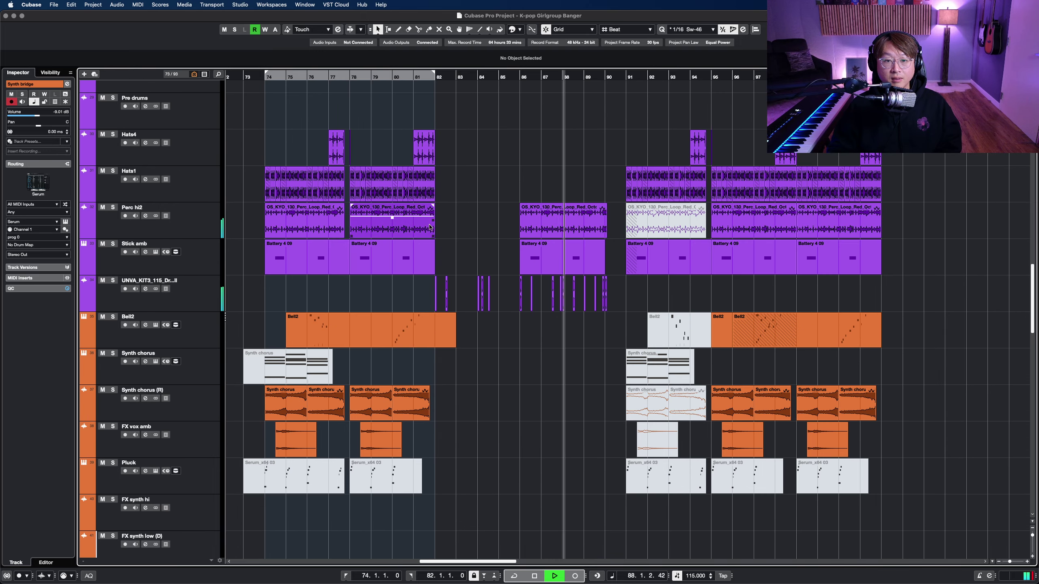
Loop the bridge by setting the cycle range from the UNVA_KIT3 drum chops, turning it on and extending its end to bar 91
{"action": "left_click_drag", "start_coordinate": [631, 292], "coordinate": [436, 293]}
{"action": "key", "text": "p"}
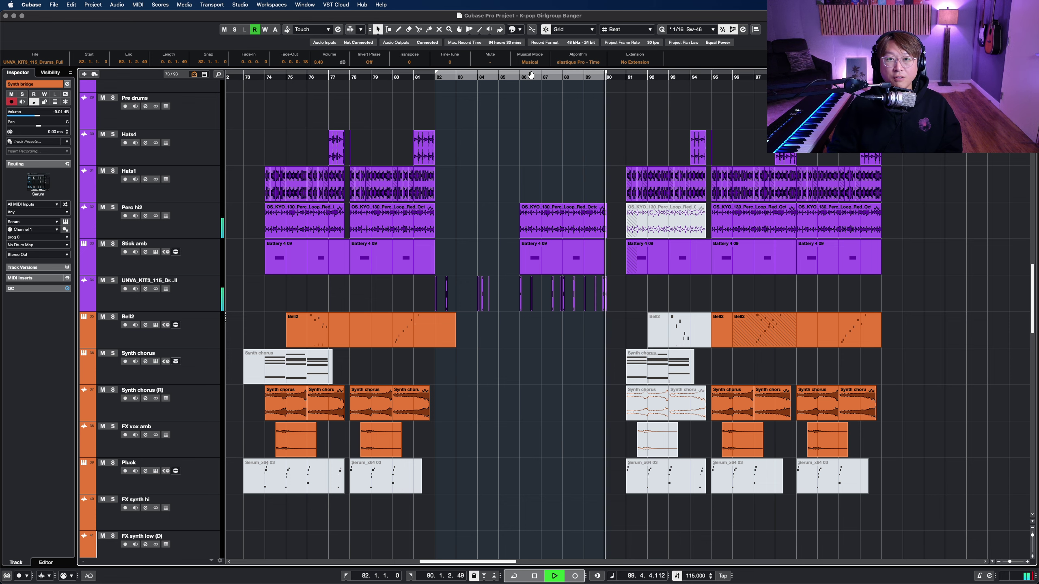
{"action": "left_click", "coordinate": [530, 75]}
{"action": "scroll", "coordinate": [554, 130], "scroll_direction": "up", "scroll_amount": 5}
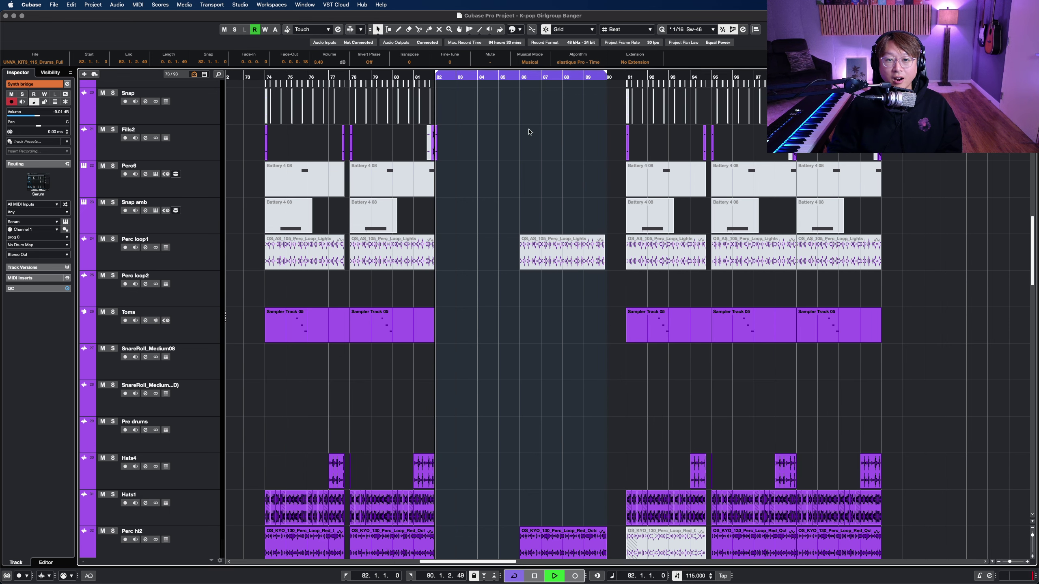
{"action": "left_click_drag", "start_coordinate": [604, 74], "coordinate": [629, 78]}
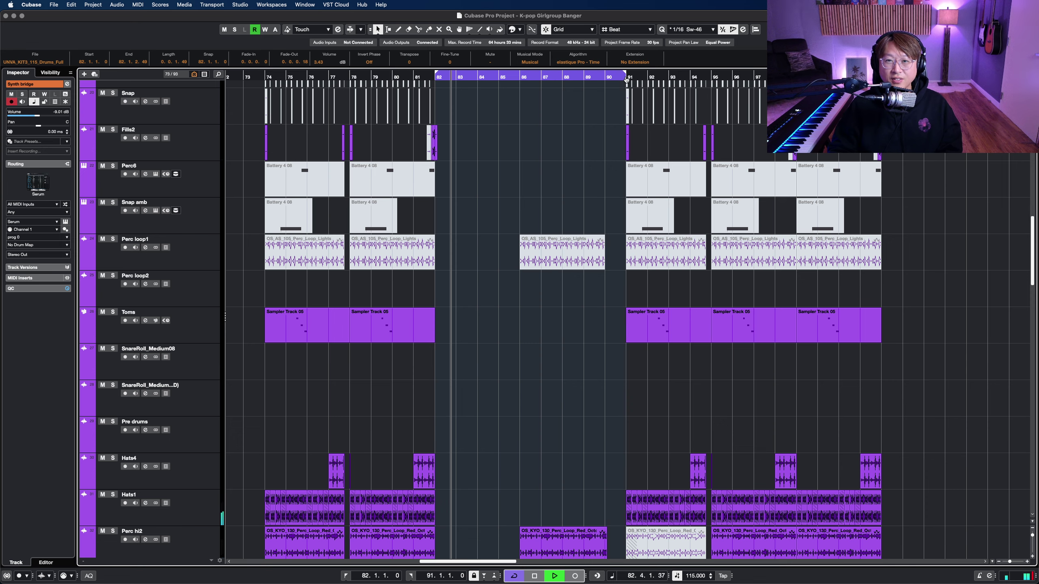
Examine the drum and percussion tracks across the looped bridge during playback and stop at about bar 84
{"action": "scroll", "coordinate": [566, 227], "scroll_direction": "up", "scroll_amount": 10}
{"action": "key", "text": "h"}
{"action": "key", "text": "h"}
{"action": "key", "text": "h"}
{"action": "key", "text": "h"}
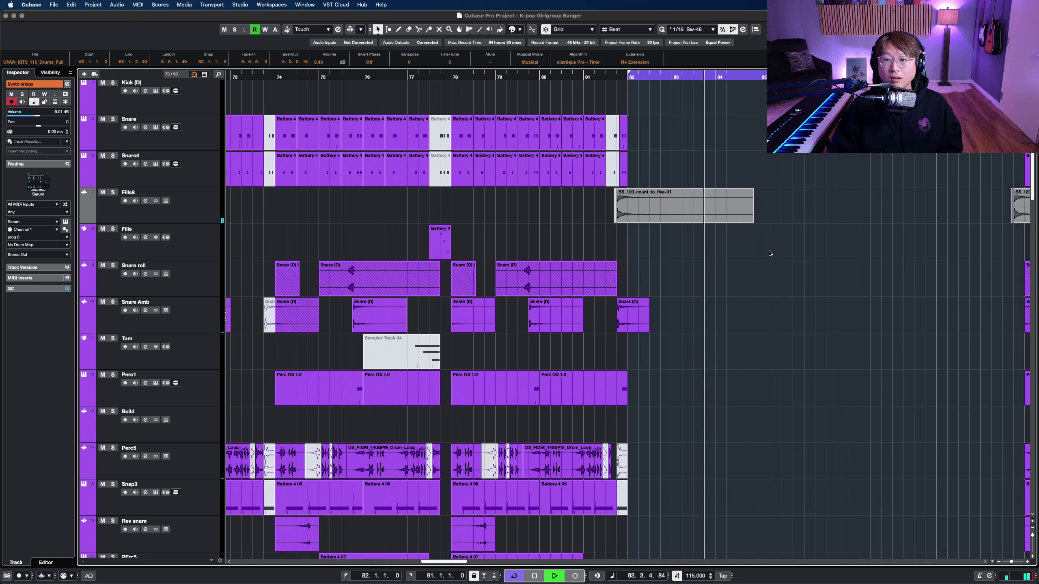
{"action": "key", "text": "h"}
{"action": "scroll", "coordinate": [779, 290], "scroll_direction": "down", "scroll_amount": 12}
{"action": "scroll", "coordinate": [571, 234], "scroll_direction": "right", "scroll_amount": 6}
{"action": "right_click", "coordinate": [472, 292]}
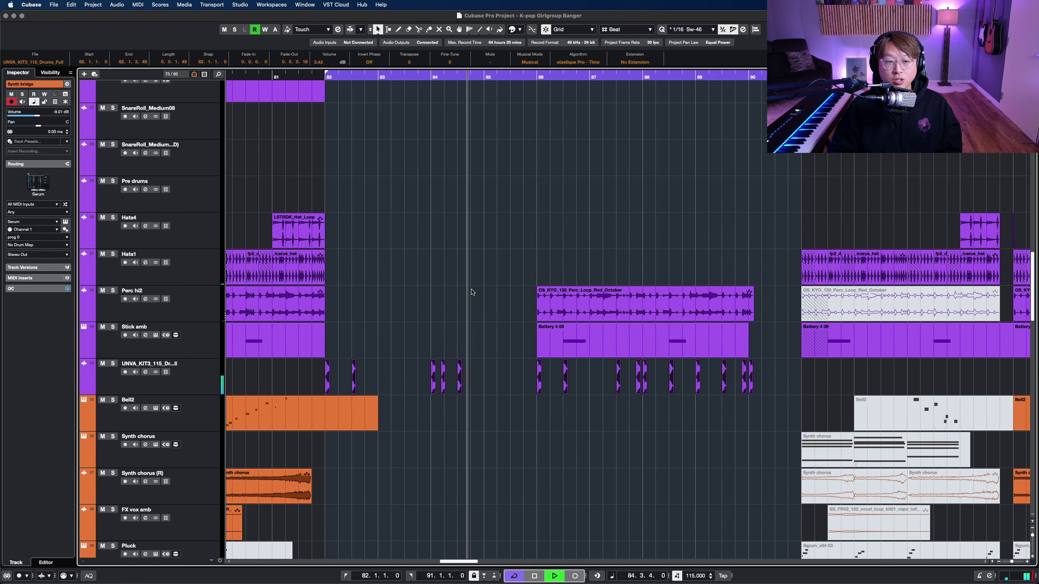
{"action": "left_click", "coordinate": [472, 291]}
{"action": "key", "text": "space"}
Solo the UNVA_KIT3_115_Drums track, play it from bar 82 and view its channel settings
{"action": "left_click", "coordinate": [196, 371]}
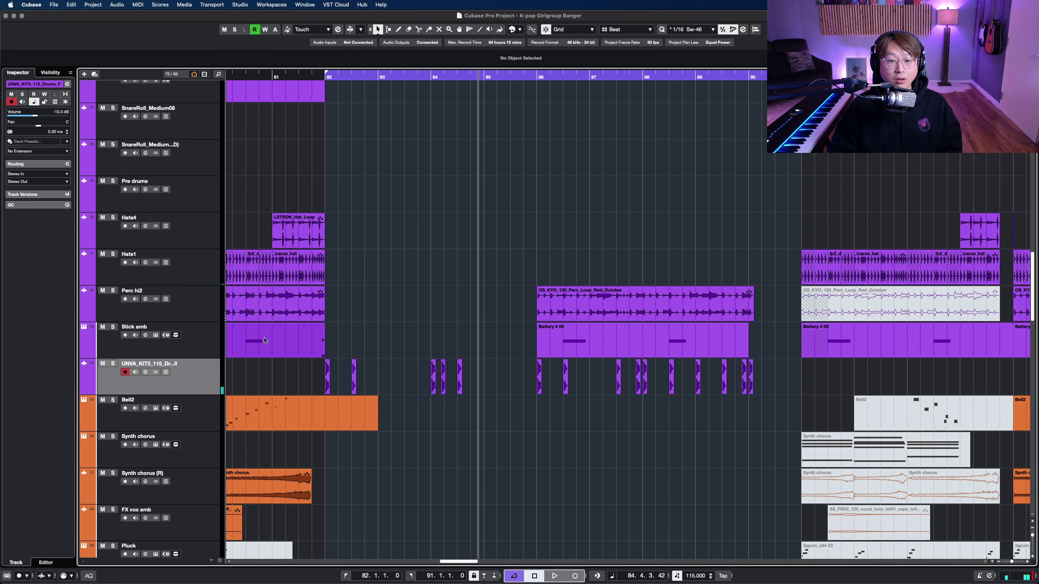
{"action": "key", "text": "s"}
{"action": "left_click", "coordinate": [329, 79]}
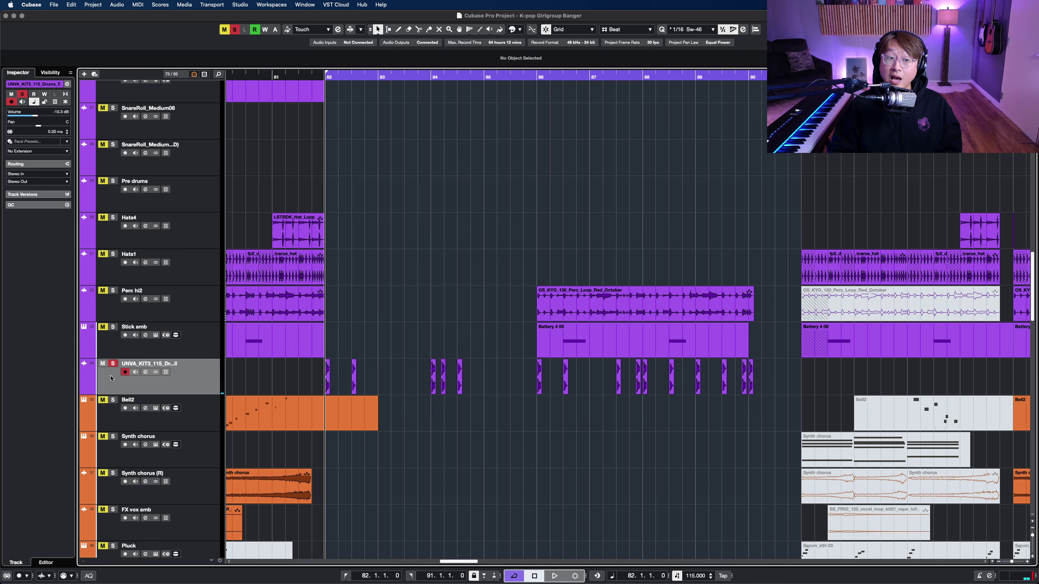
{"action": "left_click", "coordinate": [144, 372]}
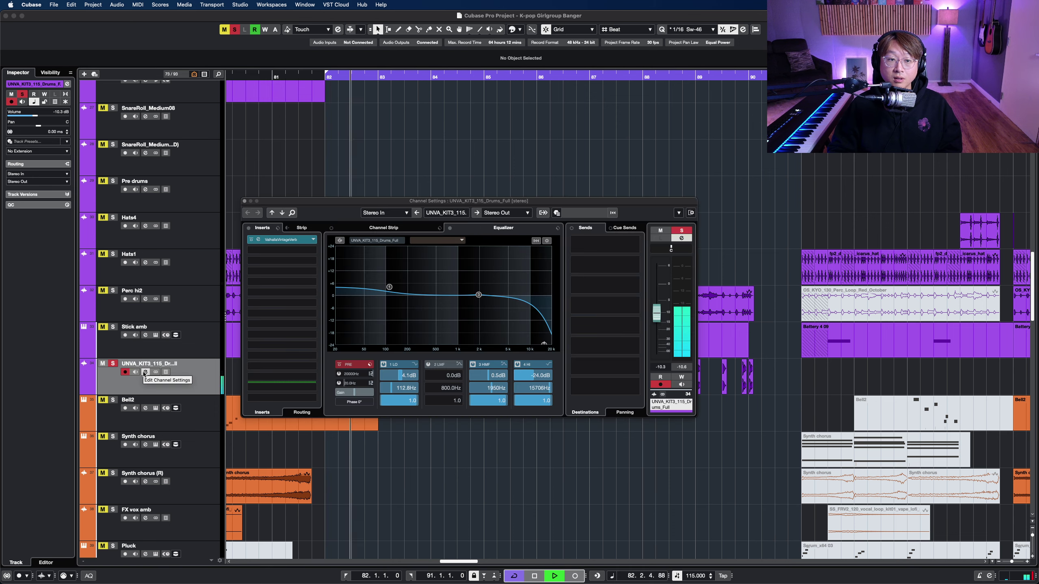
{"action": "left_click", "coordinate": [144, 374]}
Examine the soloed drum chops between bars 82 and 85 up close during playback and stop after the third chop of bar 84
{"action": "scroll", "coordinate": [418, 376], "scroll_direction": "down", "scroll_amount": 8}
{"action": "scroll", "coordinate": [419, 376], "scroll_direction": "up", "scroll_amount": 6}
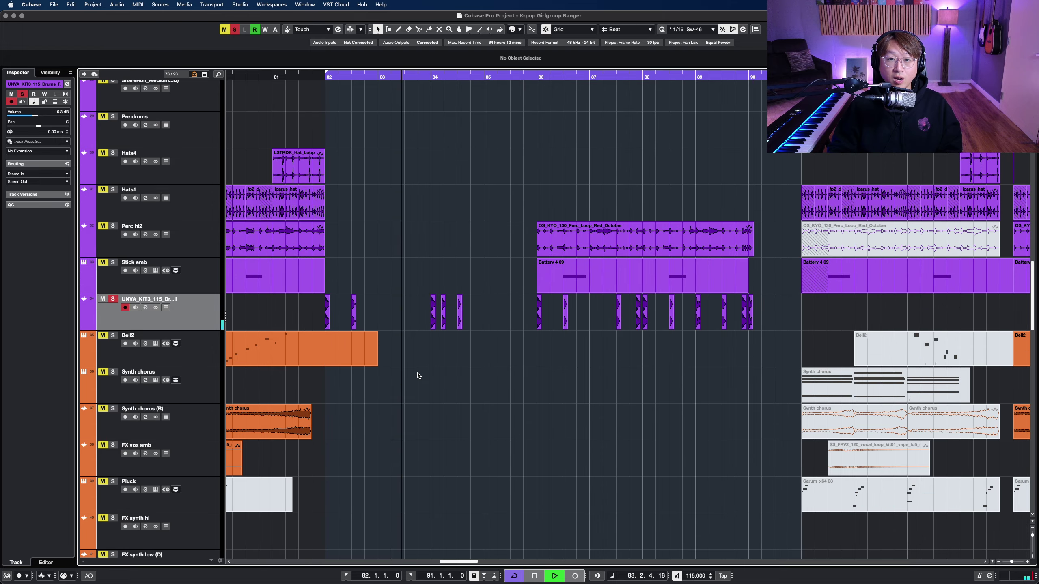
{"action": "scroll", "coordinate": [418, 376], "scroll_direction": "down", "scroll_amount": 1}
{"action": "key", "text": "h"}
{"action": "key", "text": "h"}
{"action": "key", "text": "h"}
{"action": "key", "text": "h"}
{"action": "key", "text": "h"}
{"action": "key", "text": "h"}
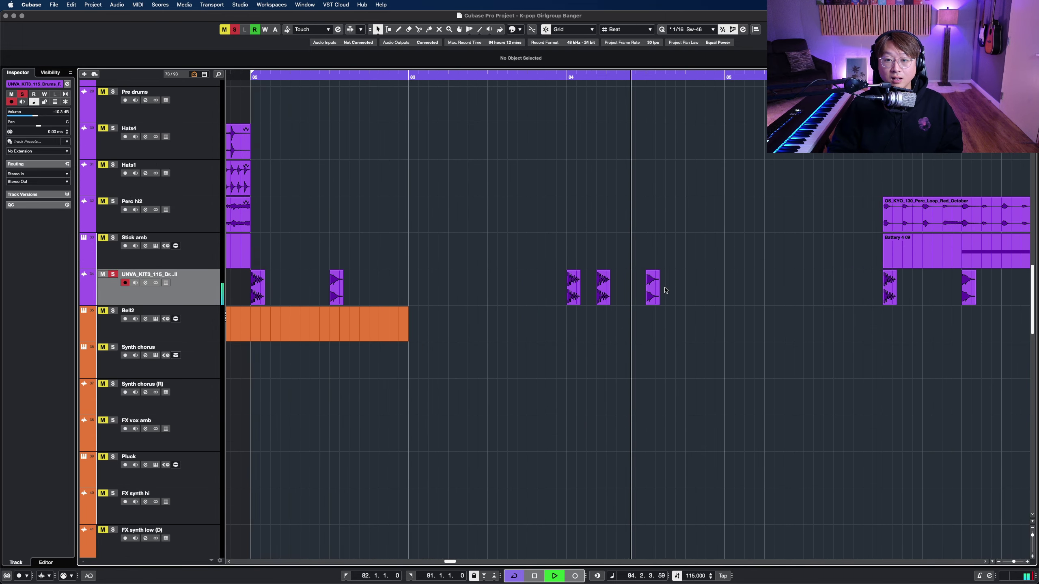
{"action": "key", "text": "h"}
{"action": "key", "text": "h"}
{"action": "key", "text": "h"}
{"action": "key", "text": "space"}
Extend the drum chop at 84.3 to start at 84.1 and end at 85.4, and move the lengthened clip to start at 84.3
{"action": "key", "text": "shift+h"}
{"action": "left_click", "coordinate": [644, 293]}
{"action": "key", "text": "g"}
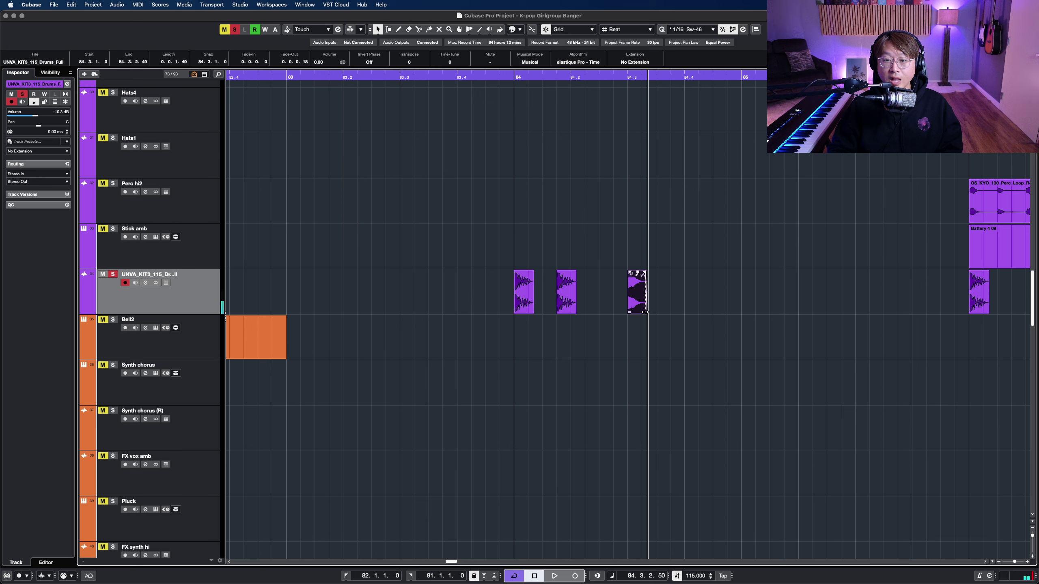
{"action": "left_click_drag", "start_coordinate": [645, 312], "coordinate": [911, 302]}
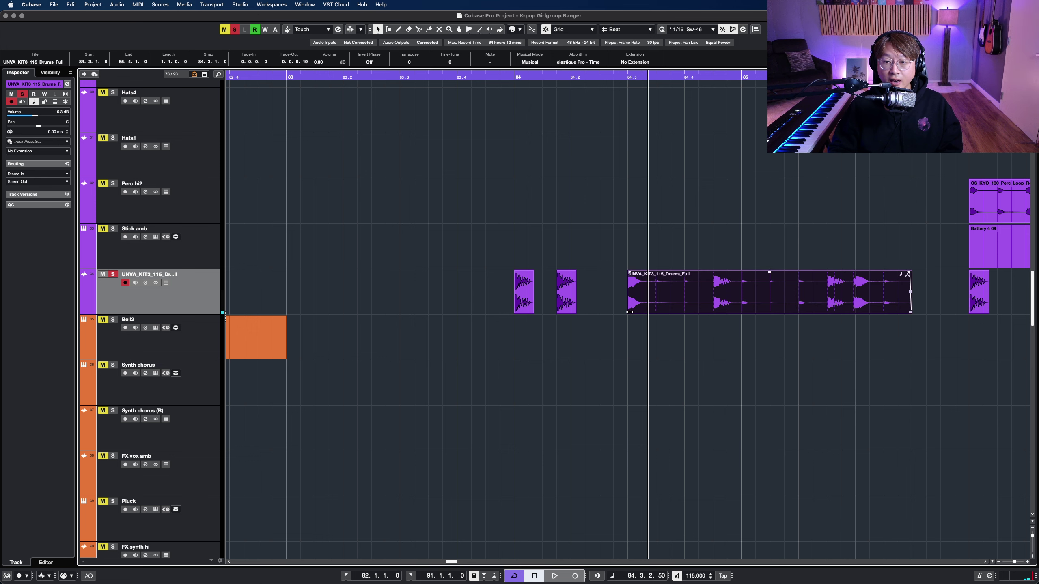
{"action": "left_click_drag", "start_coordinate": [630, 311], "coordinate": [452, 298]}
{"action": "left_click_drag", "start_coordinate": [671, 291], "coordinate": [729, 288]}
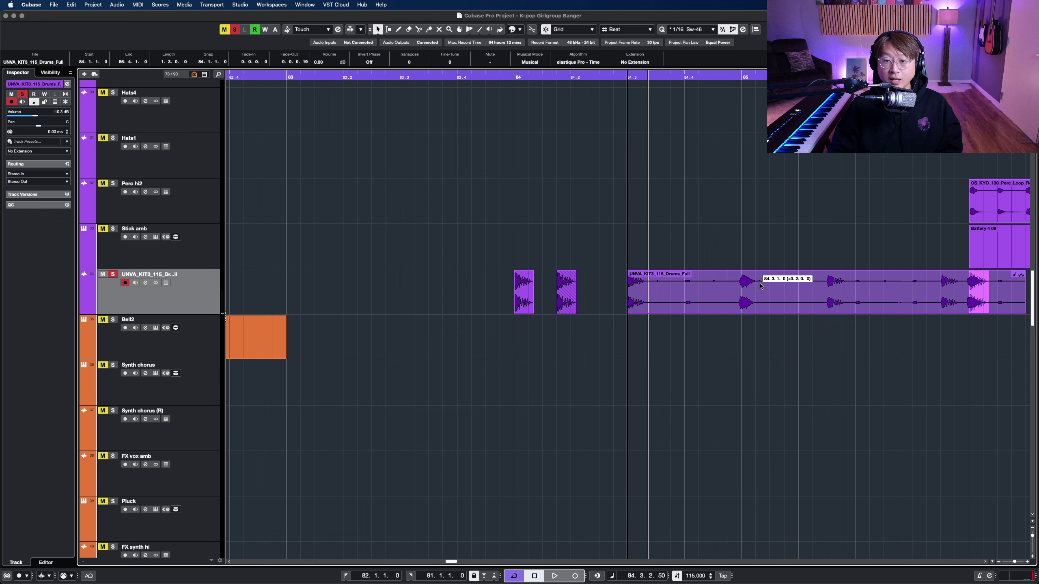
{"action": "left_click_drag", "start_coordinate": [761, 286], "coordinate": [761, 285]}
Play the extended drum loop from 84.3 and stop at bar 86
{"action": "key", "text": "space"}
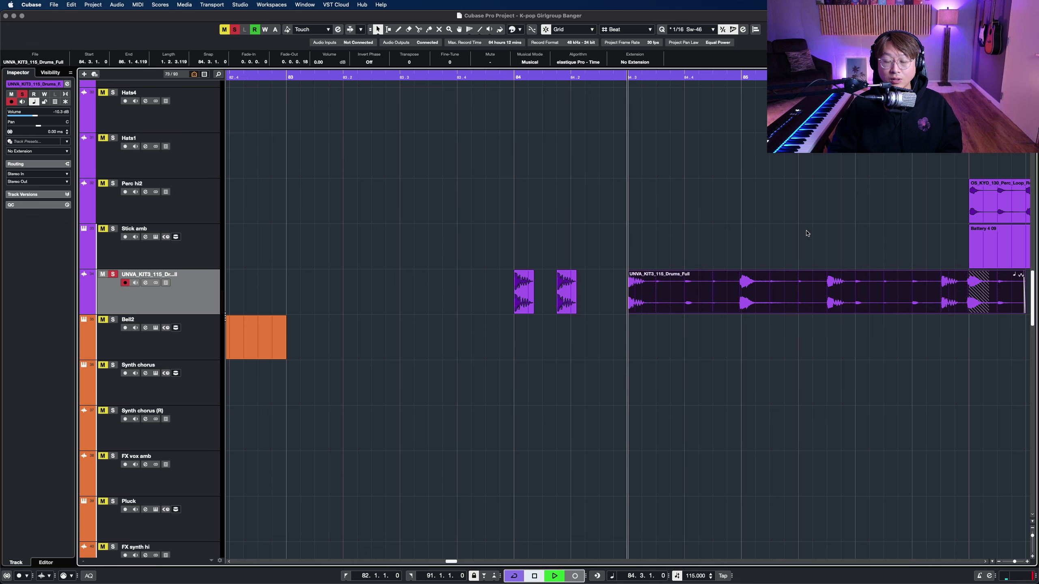
{"action": "key", "text": "g"}
{"action": "key", "text": "g"}
{"action": "key", "text": "g"}
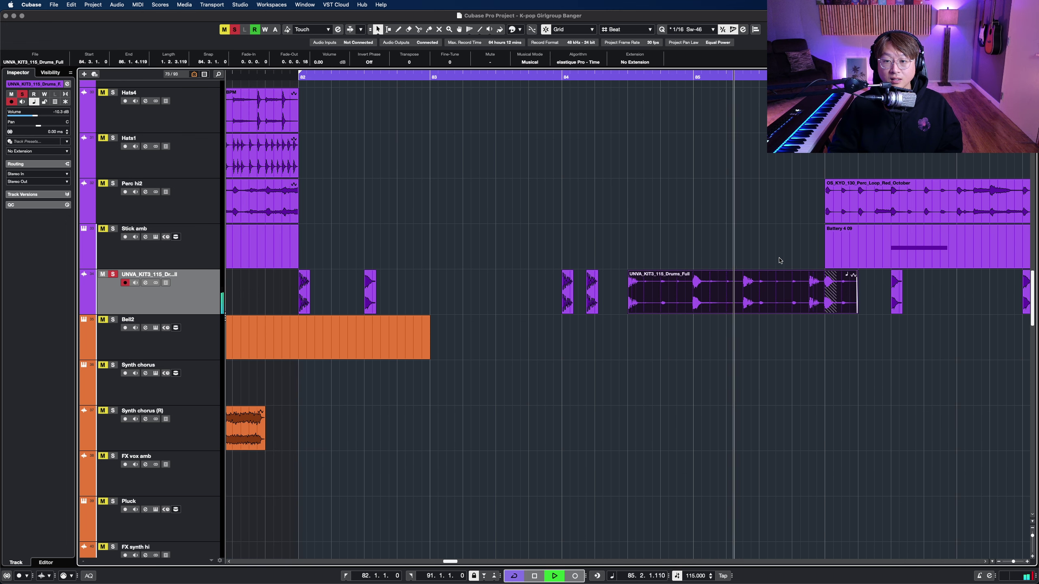
{"action": "key", "text": "g"}
{"action": "key", "text": "space"}
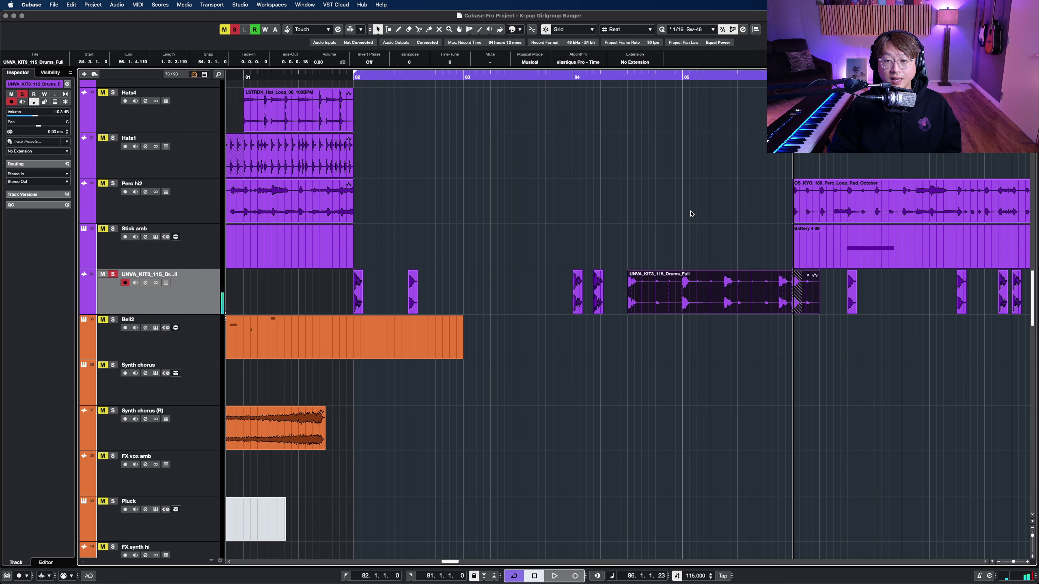
Undo the move and both length changes made to the drum chop at 84.3
{"action": "key", "text": "super+z"}
{"action": "key", "text": "super+z"}
{"action": "key", "text": "super+z"}
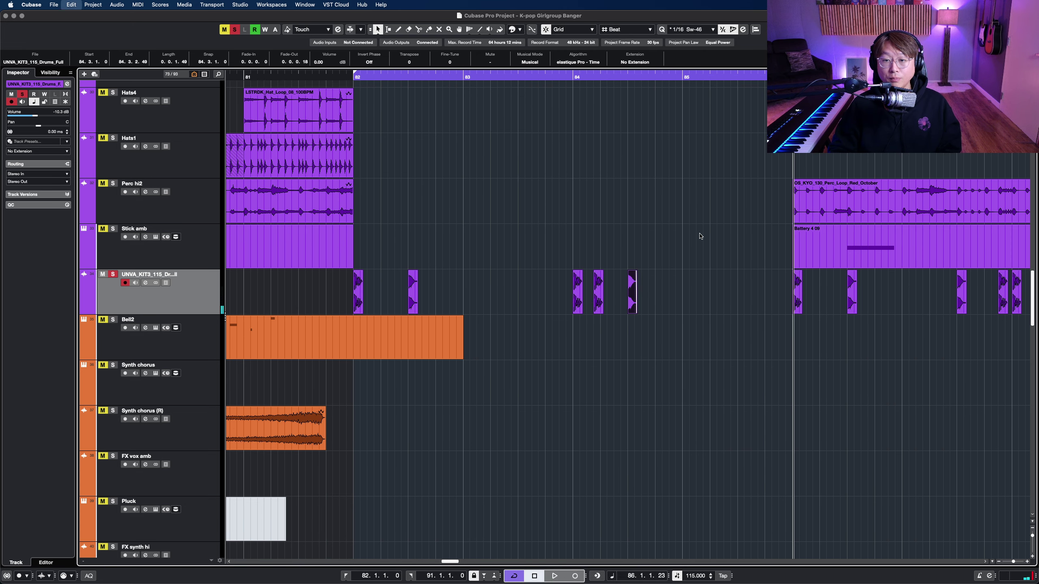
Return the playhead to bar 82 and play the soloed drum chops of the bridge
{"action": "right_click", "coordinate": [699, 236]}
{"action": "left_click_drag", "start_coordinate": [699, 237], "coordinate": [529, 190]}
{"action": "key", "text": "g"}
{"action": "left_click", "coordinate": [299, 77]}
{"action": "key", "text": "shift+g"}
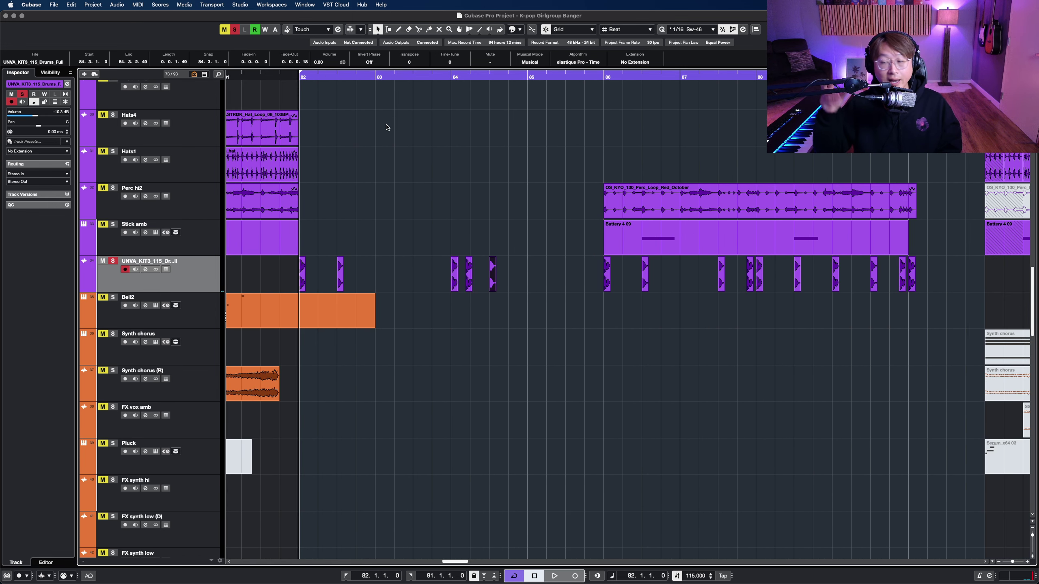
{"action": "key", "text": "space"}
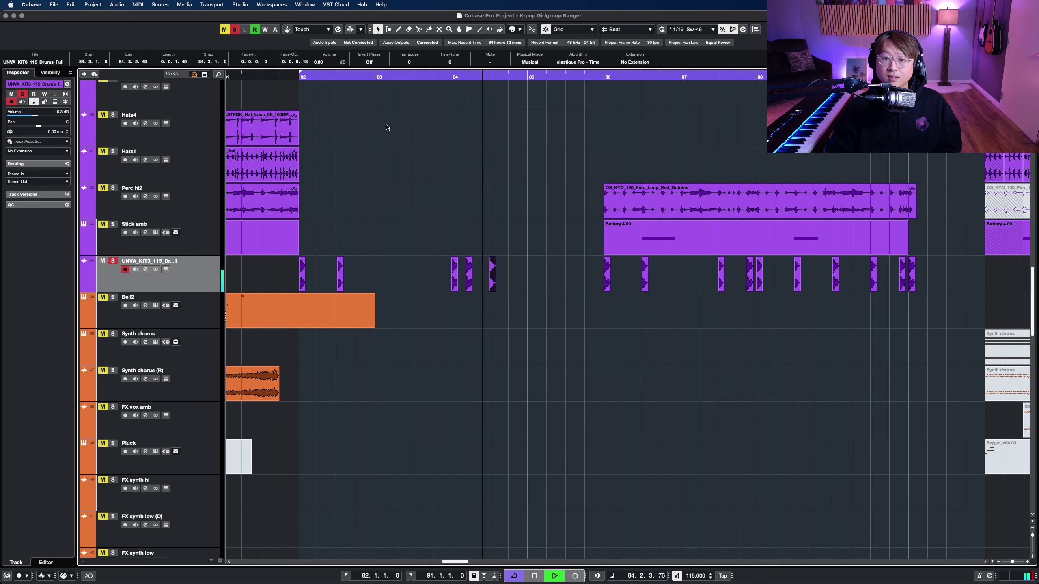
Solo the Synth bridge track together with the drum chops while playback continues
{"action": "right_click", "coordinate": [387, 128]}
{"action": "key", "text": "shift+g"}
{"action": "key", "text": "shift+g"}
{"action": "left_click", "coordinate": [203, 496]}
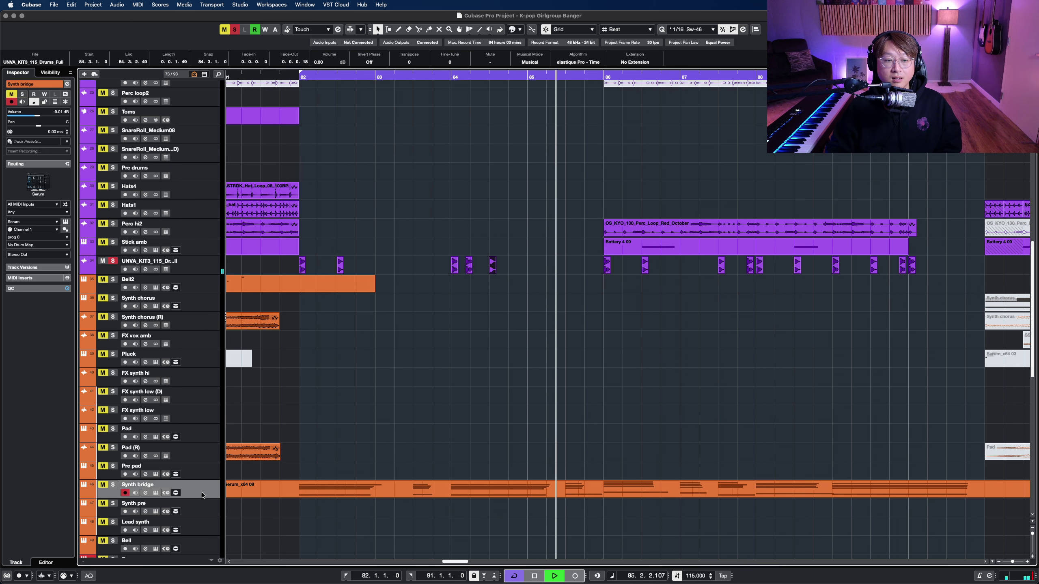
{"action": "key", "text": "s"}
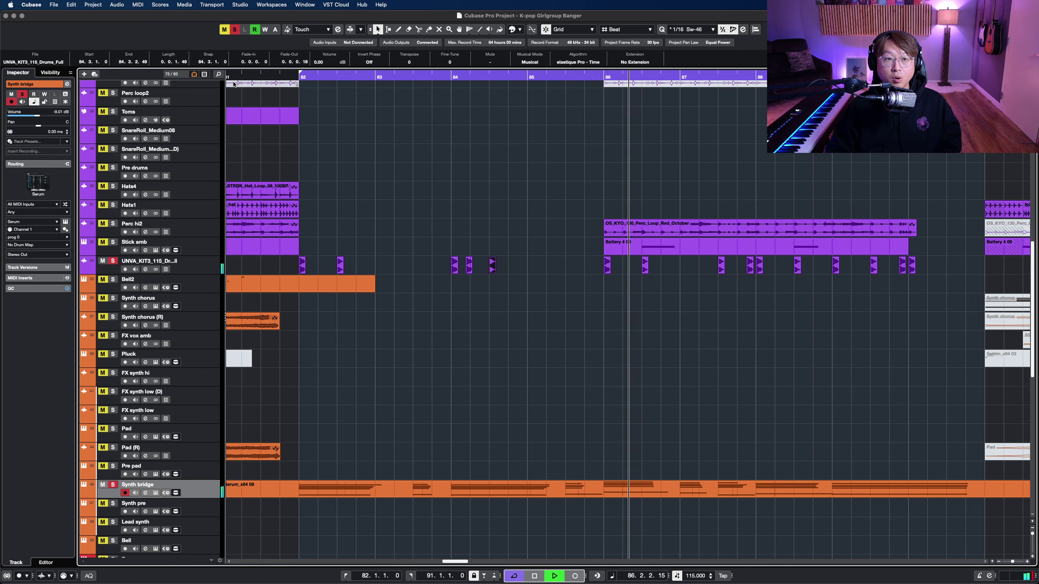
Clear all solos, select the Perc hi2 track and examine the bridge's percussion and synth layers during full playback
{"action": "left_click", "coordinate": [234, 29]}
{"action": "key", "text": "g"}
{"action": "scroll", "coordinate": [507, 282], "scroll_direction": "up", "scroll_amount": 5}
{"action": "scroll", "coordinate": [506, 282], "scroll_direction": "right", "scroll_amount": 5}
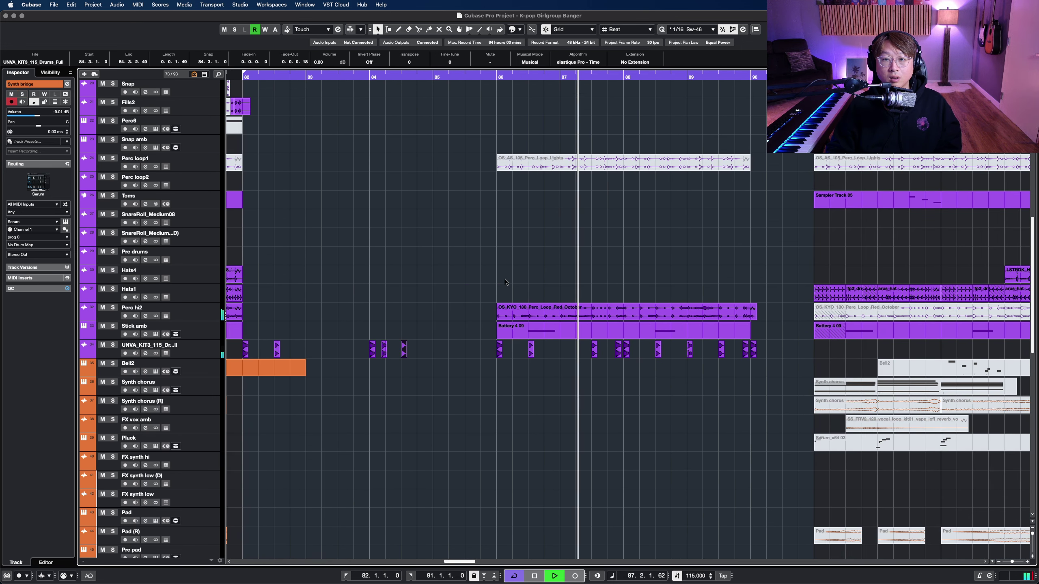
{"action": "left_click", "coordinate": [388, 320]}
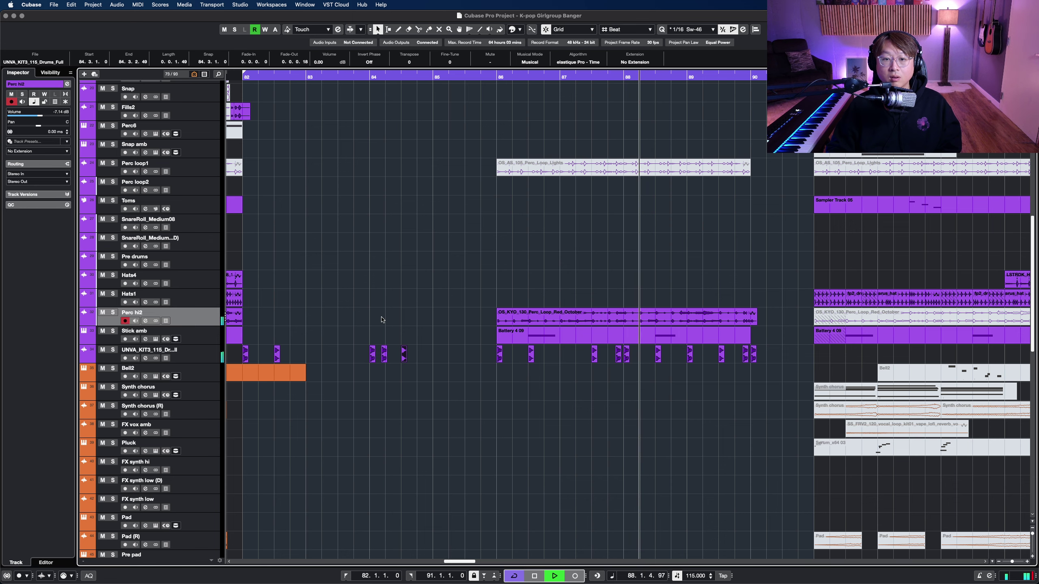
{"action": "scroll", "coordinate": [466, 317], "scroll_direction": "down", "scroll_amount": 8}
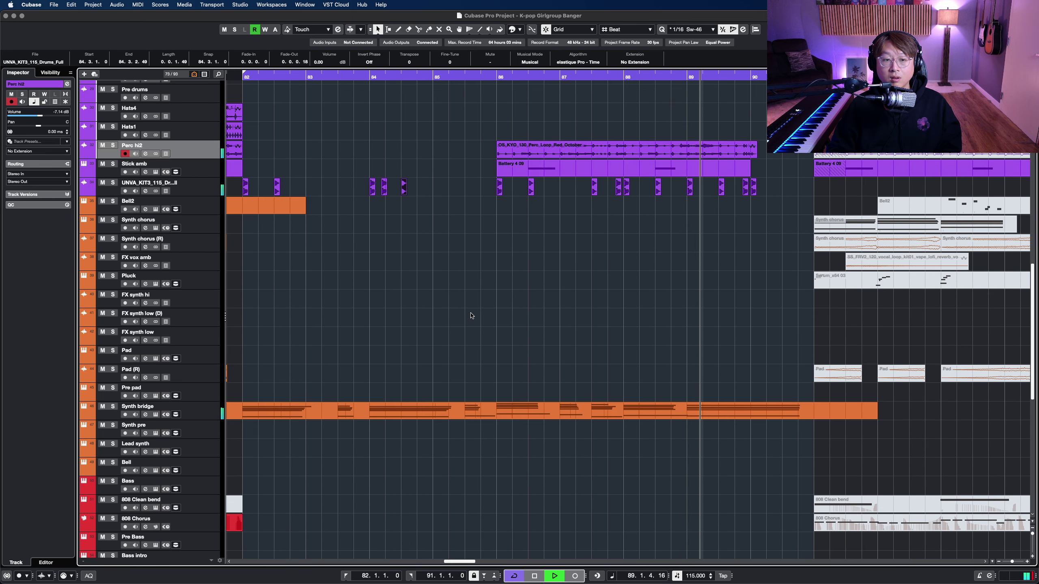
Examine the bridge at bars 82–91 alongside the chorus sections before and after it, and stop playback
{"action": "key", "text": "g"}
{"action": "key", "text": "g"}
{"action": "scroll", "coordinate": [511, 287], "scroll_direction": "left", "scroll_amount": 4}
{"action": "key", "text": "g"}
{"action": "key", "text": "g"}
{"action": "key", "text": "g"}
{"action": "key", "text": "g"}
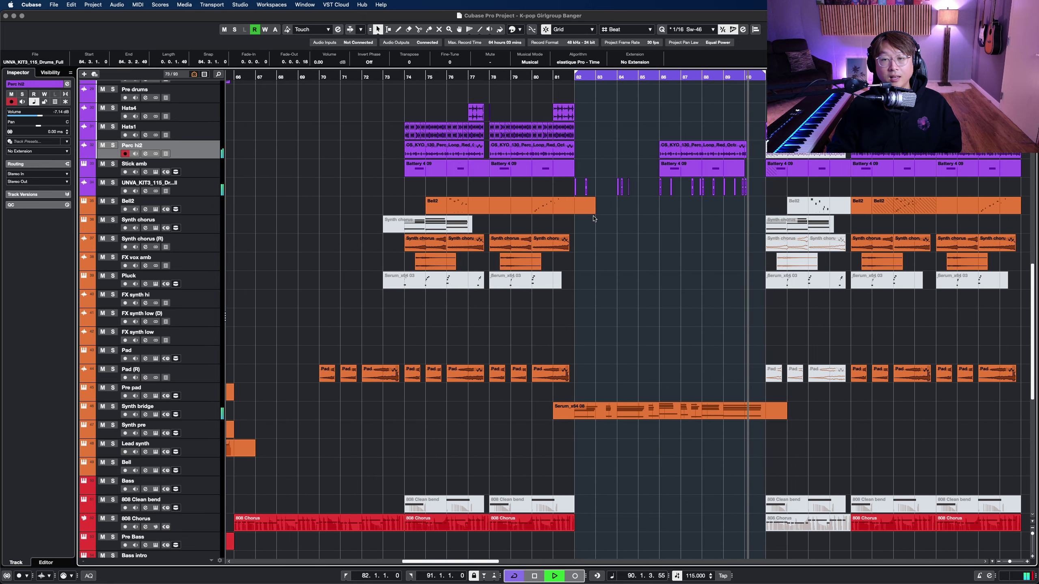
{"action": "key", "text": "space"}
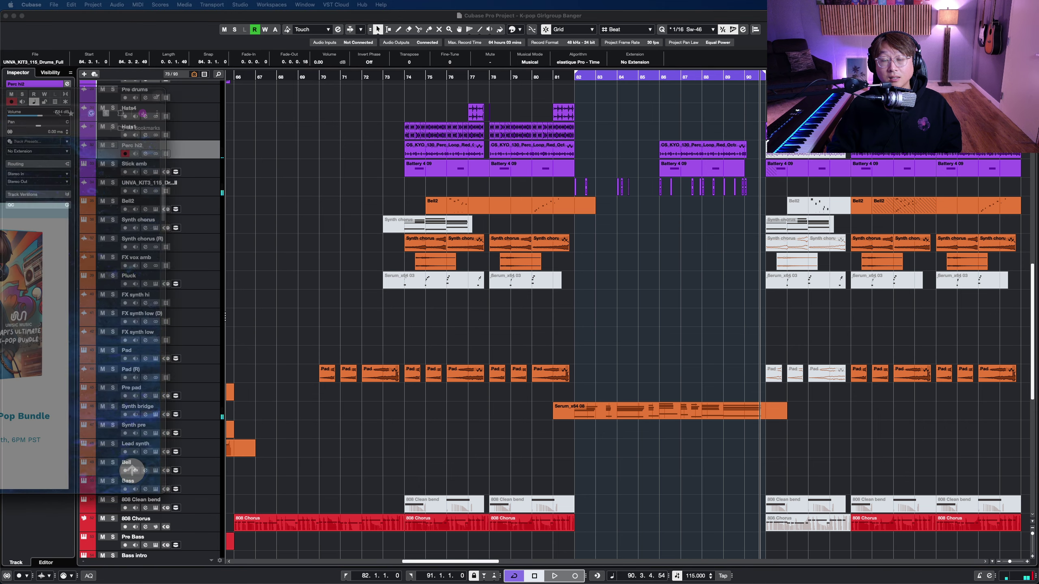
Switch to Chrome, enlarge the umsicmusic.com window and examine the Black Friday offers on the K-pop sound bundles
{"action": "left_click_drag", "start_coordinate": [0, 97], "coordinate": [670, 89]}
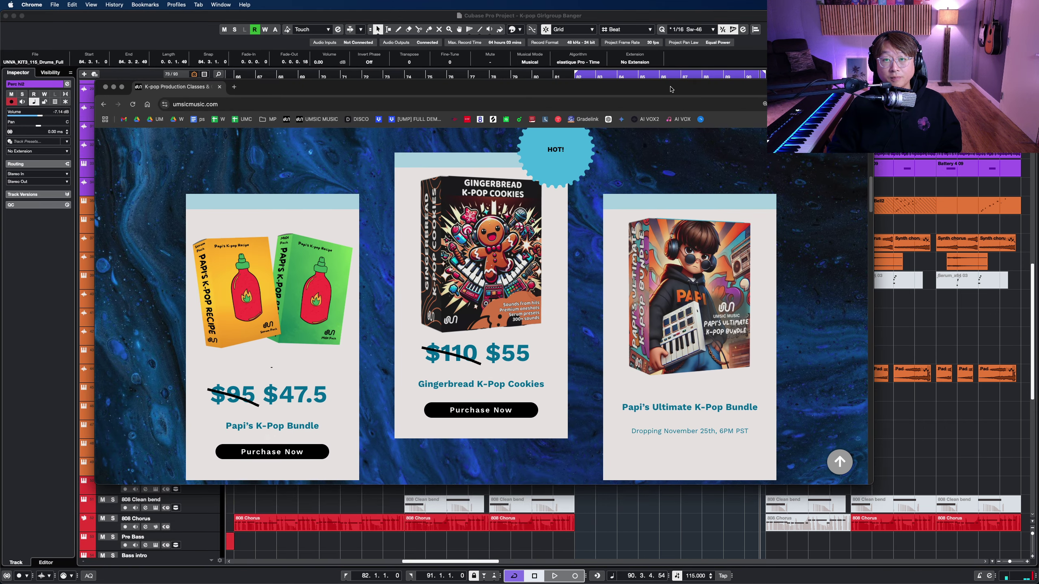
{"action": "double_click", "coordinate": [671, 90]}
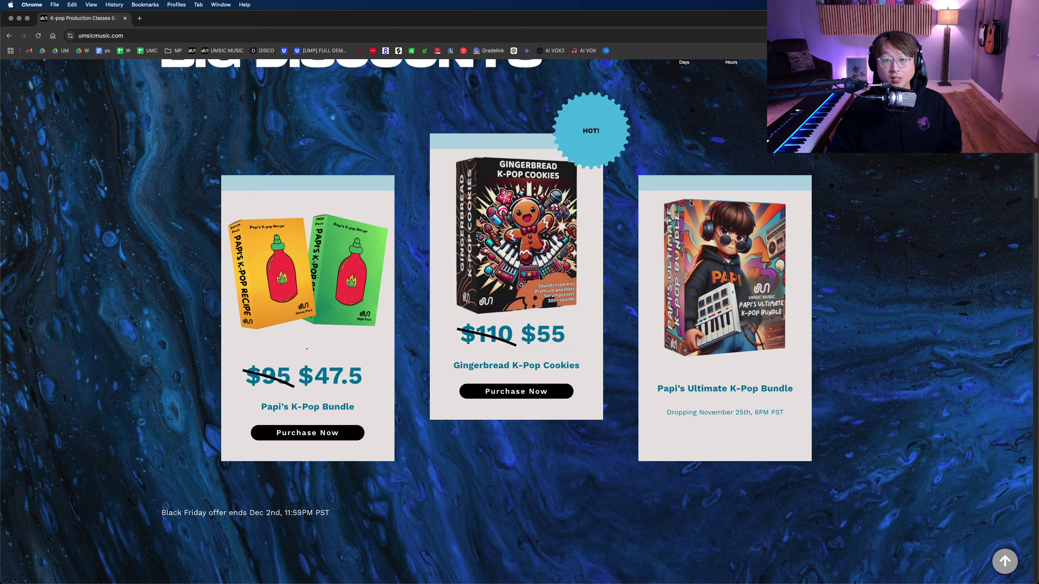
{"action": "scroll", "coordinate": [690, 203], "scroll_direction": "up", "scroll_amount": 2}
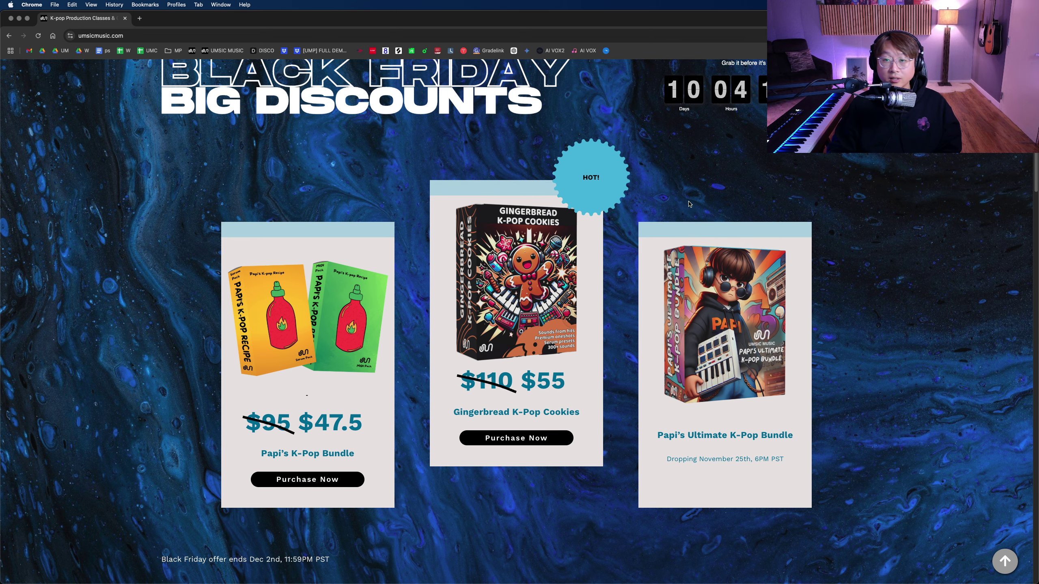
{"action": "scroll", "coordinate": [690, 204], "scroll_direction": "down", "scroll_amount": 1}
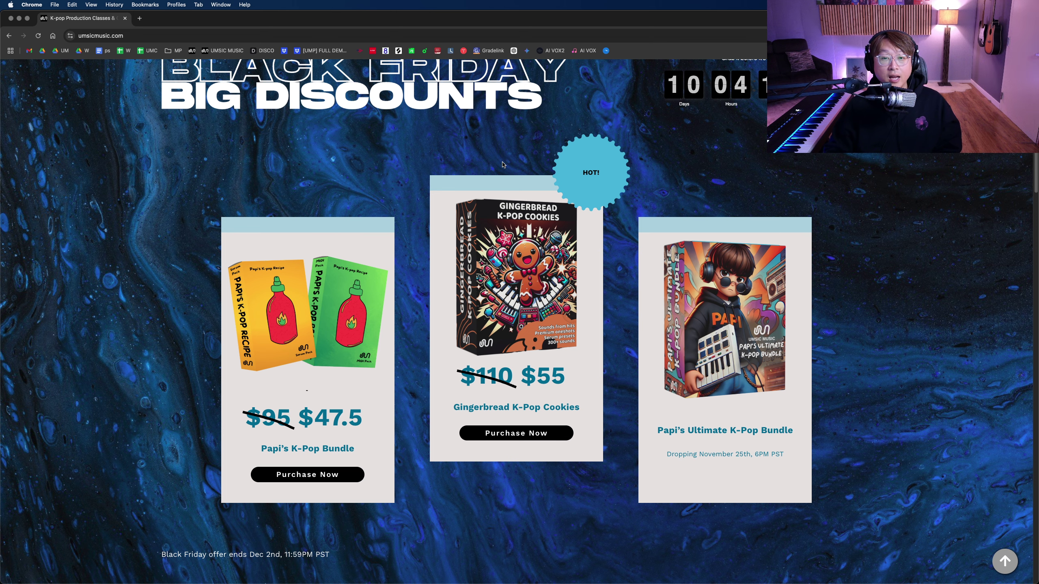
{"action": "scroll", "coordinate": [450, 196], "scroll_direction": "up", "scroll_amount": 1}
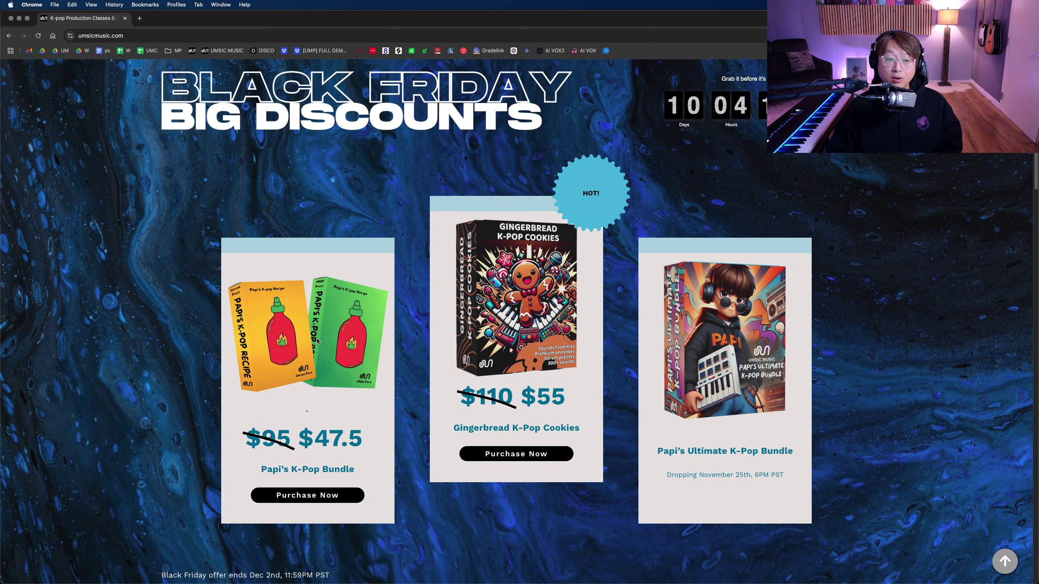
{"action": "scroll", "coordinate": [731, 366], "scroll_direction": "down", "scroll_amount": 3}
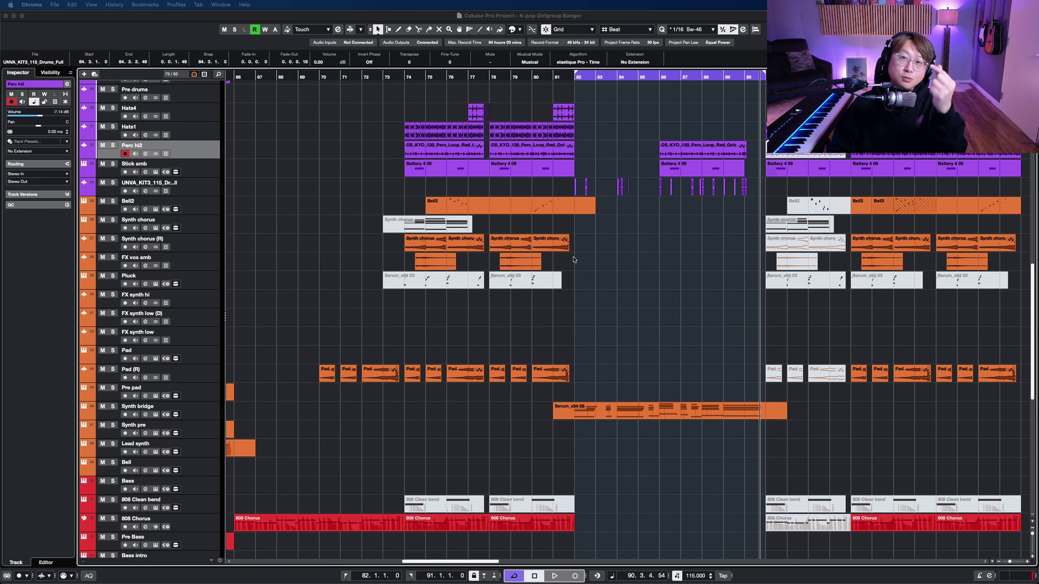
Return to Cubase, clear the event selection and examine all tracks across the bridge and the final chorus from bar 91
{"action": "left_click", "coordinate": [666, 250]}
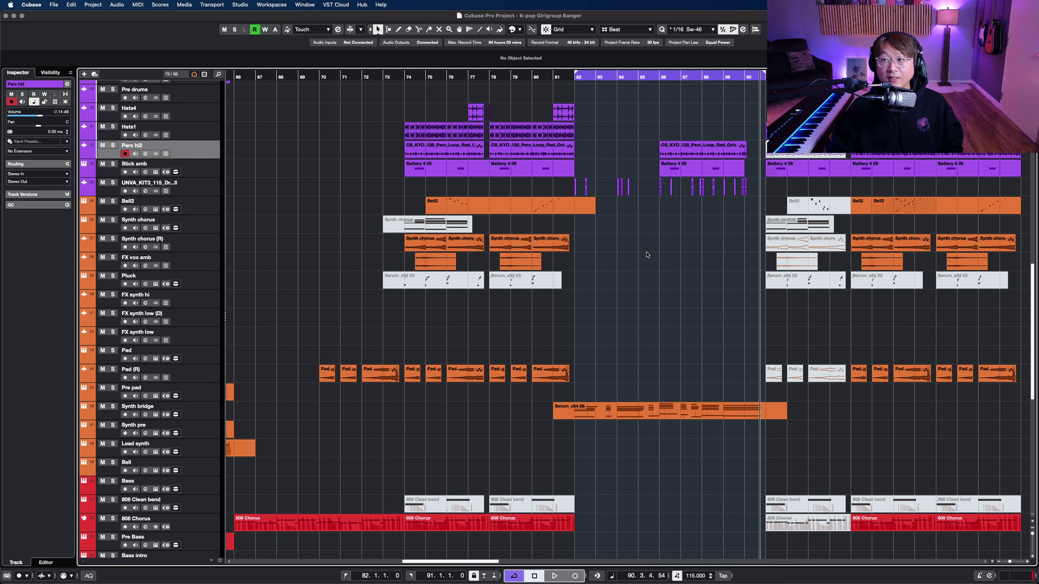
{"action": "right_click", "coordinate": [677, 291]}
{"action": "right_click", "coordinate": [690, 289]}
{"action": "key", "text": "shift+g"}
{"action": "key", "text": "g"}
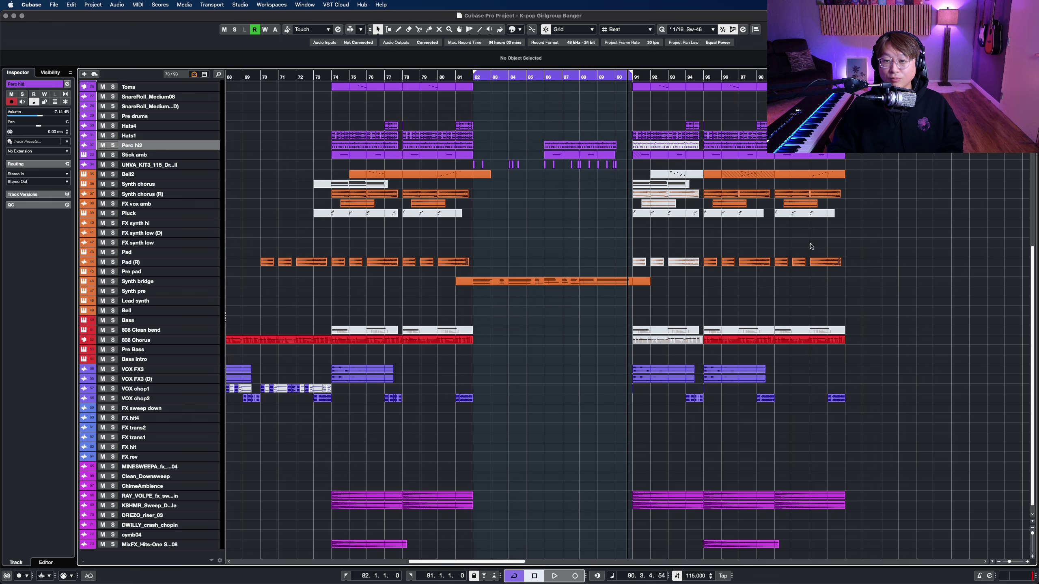